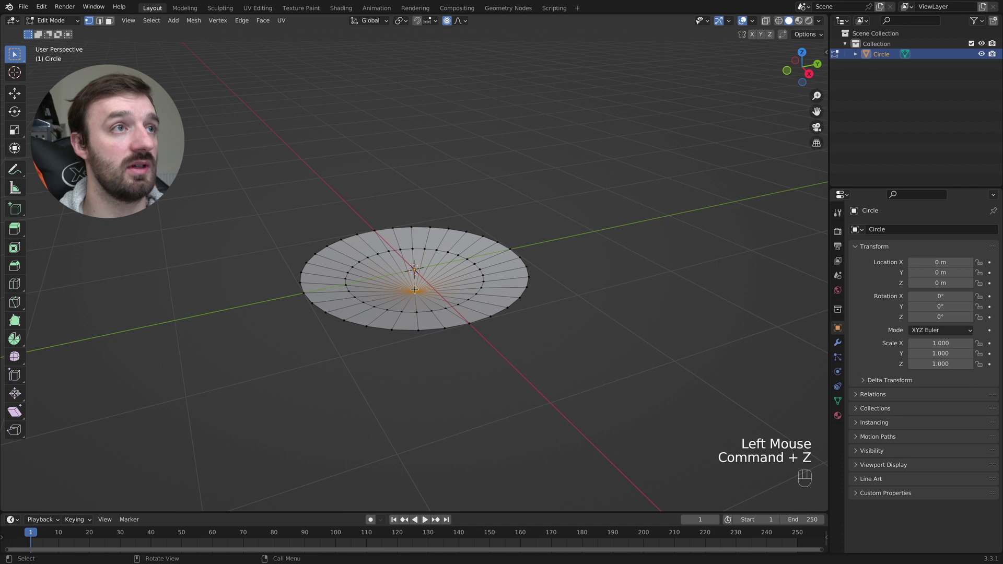
Rip the two opposite rim vertices of the disc that lie on the Y axis, leaving the split vertices in place
scroll(419, 272, down, 5)
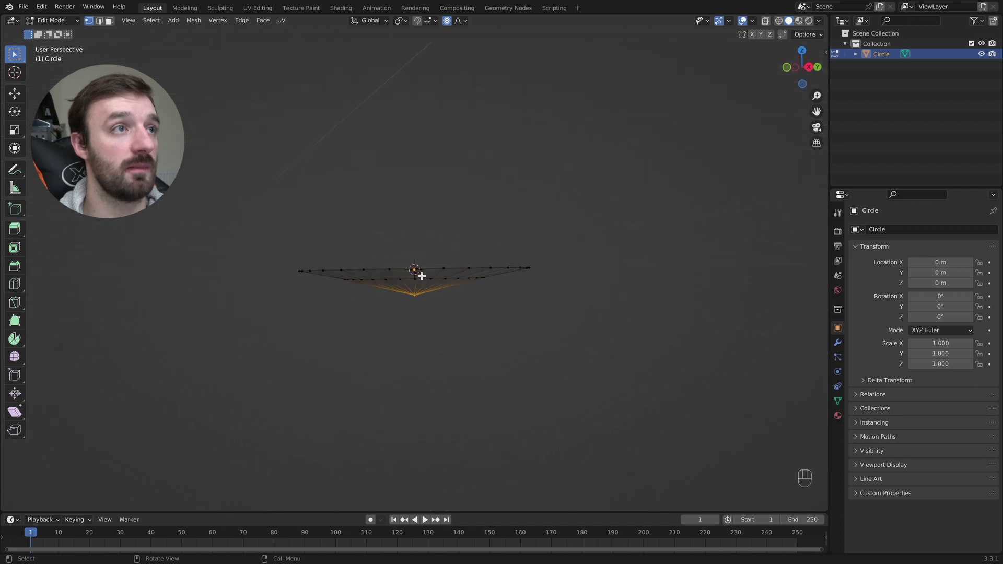
scroll(421, 276, up, 5)
click(503, 244)
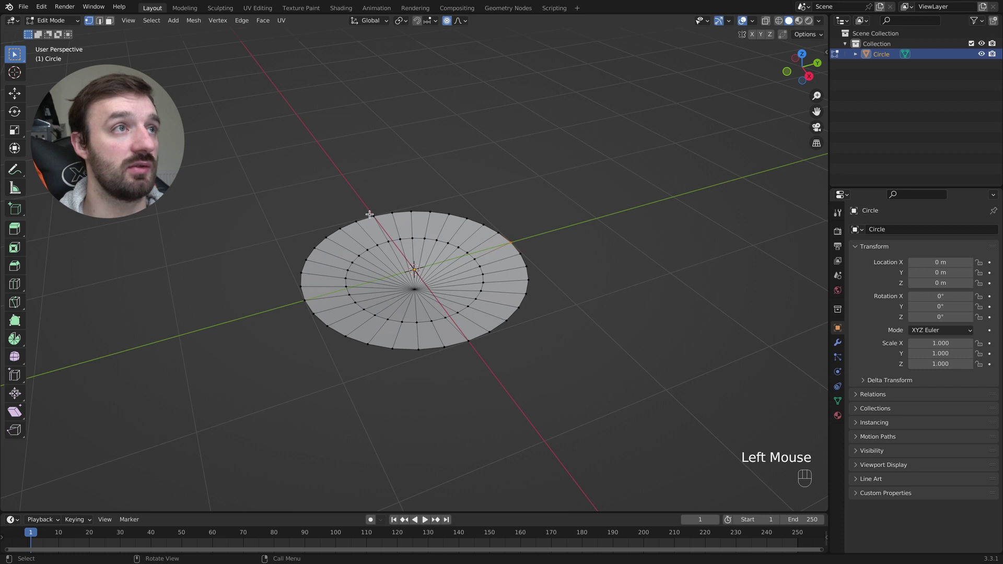
key(v)
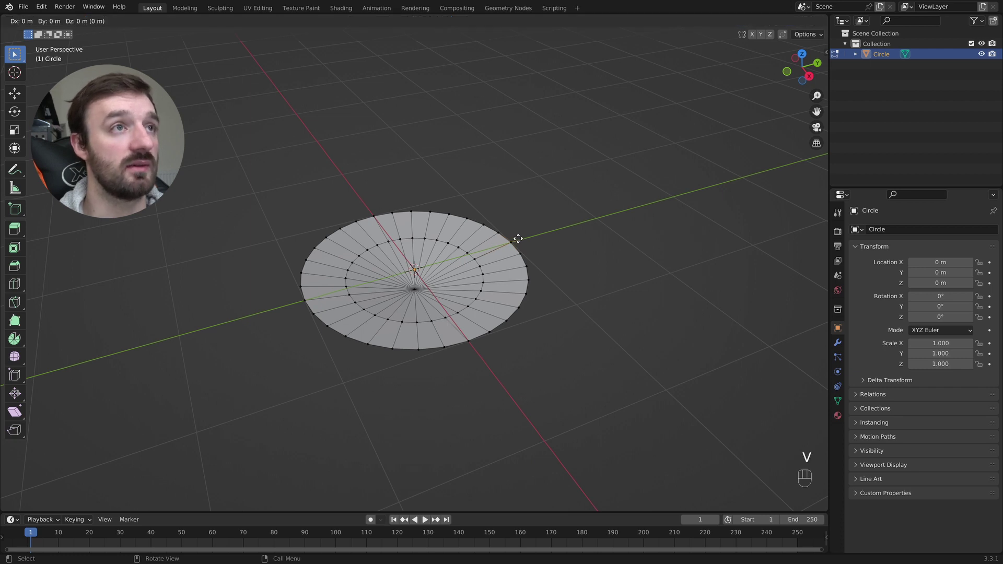
click(518, 238)
click(290, 305)
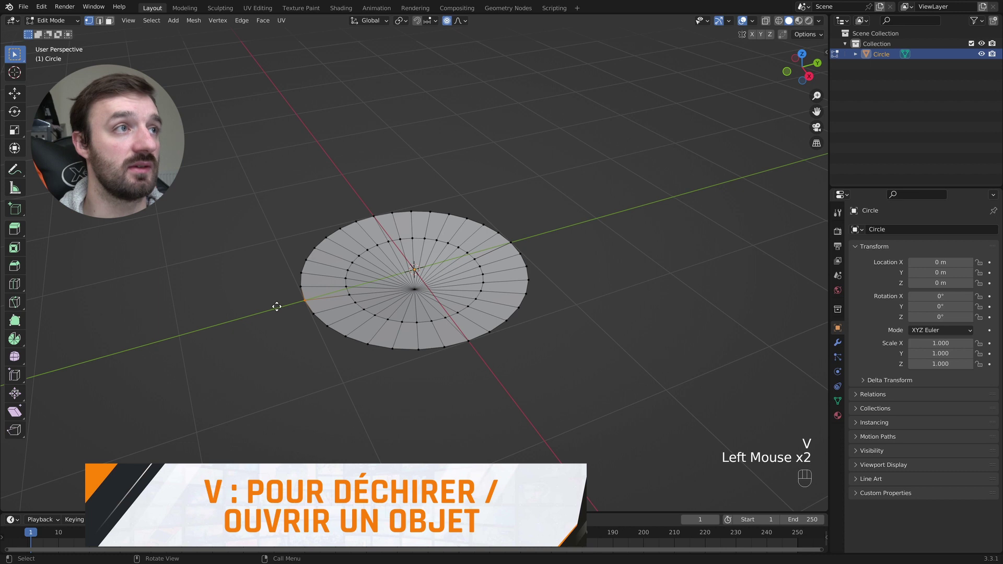
key(v)
click(276, 306)
Switch to edge selection and select the half of the disc's rim on the negative X side, between the two ripped points
key(2)
click(302, 279)
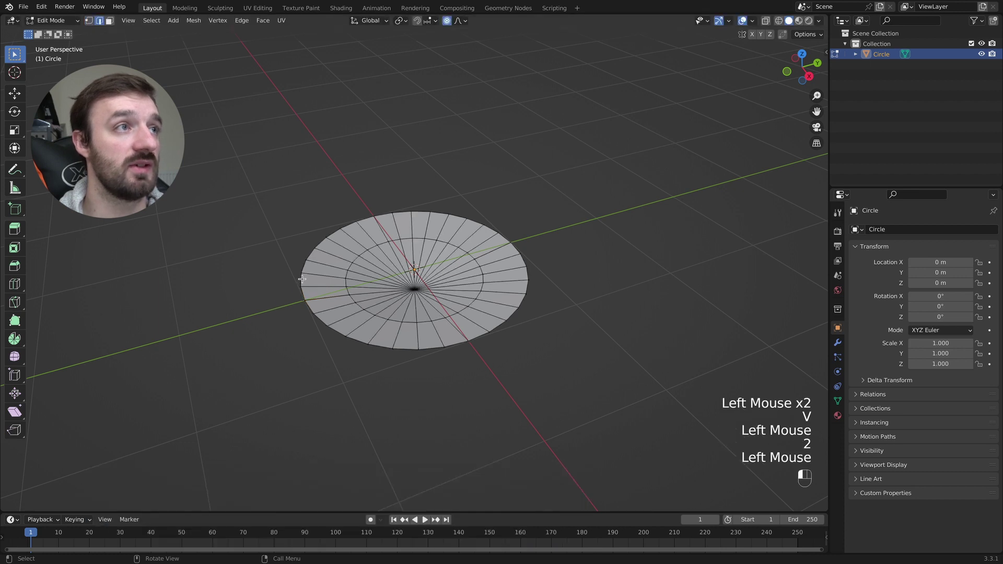
alt+shift+click(302, 278)
alt+shift+click(302, 279)
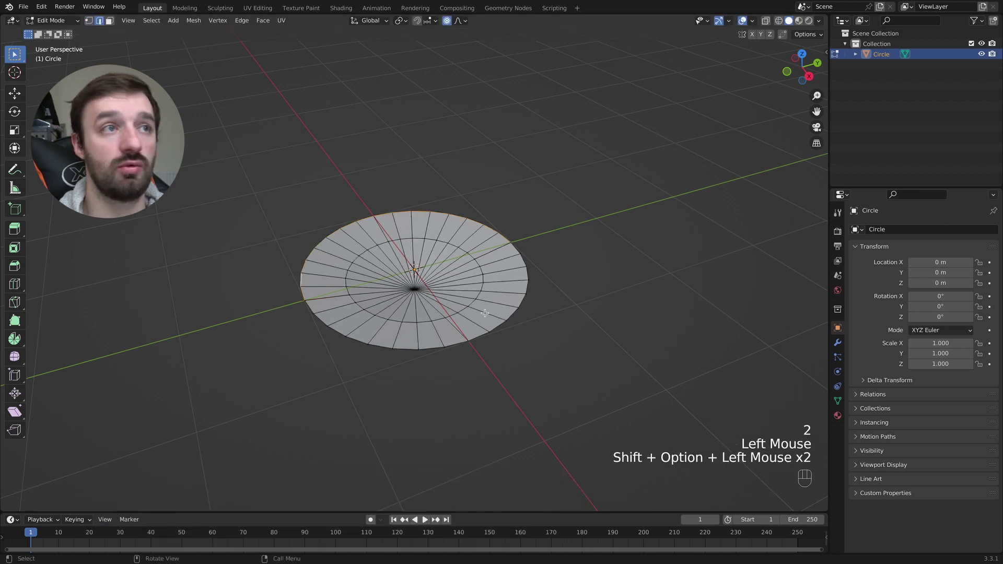
scroll(448, 309, up, 3)
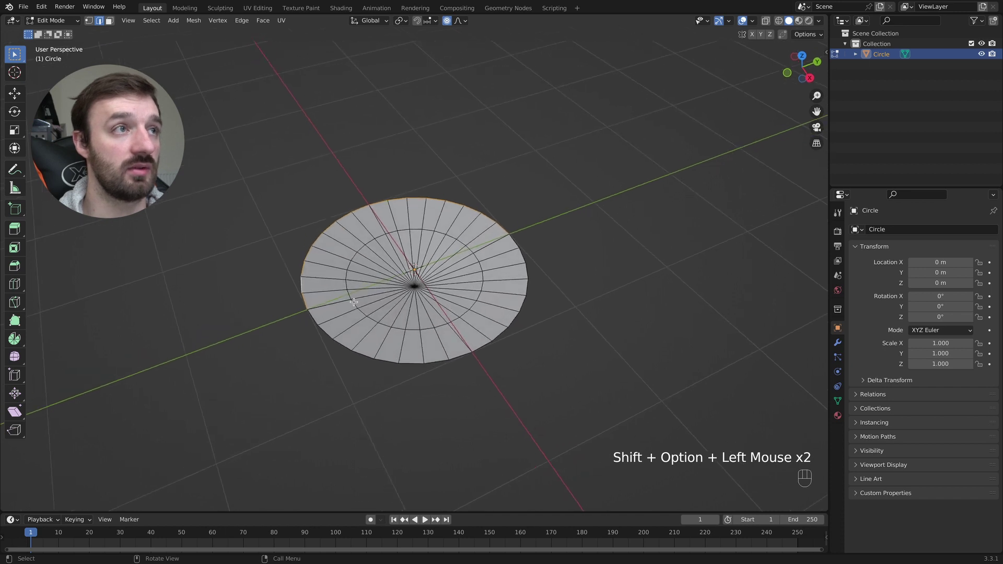
scroll(353, 302, left, 3)
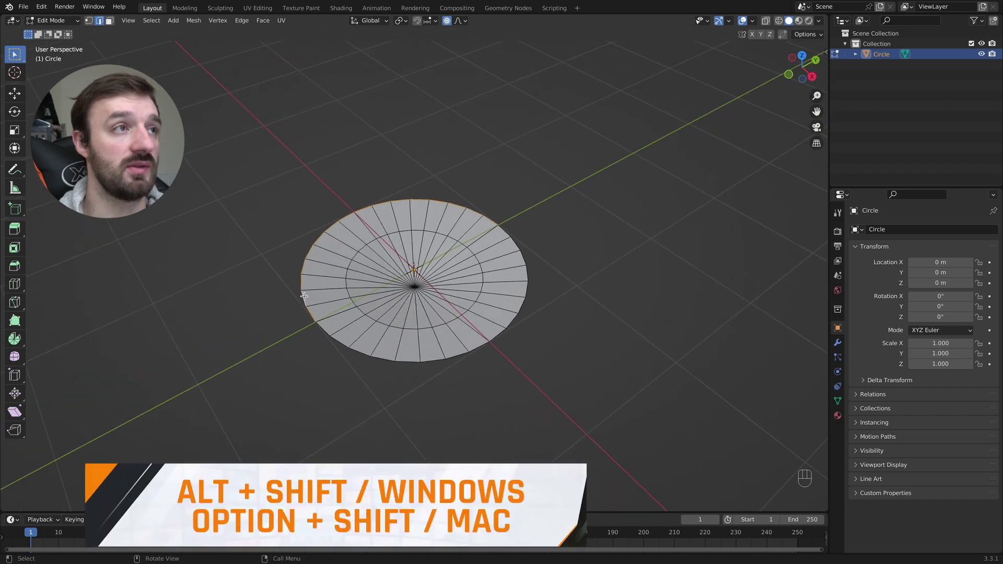
key(g)
click(317, 240)
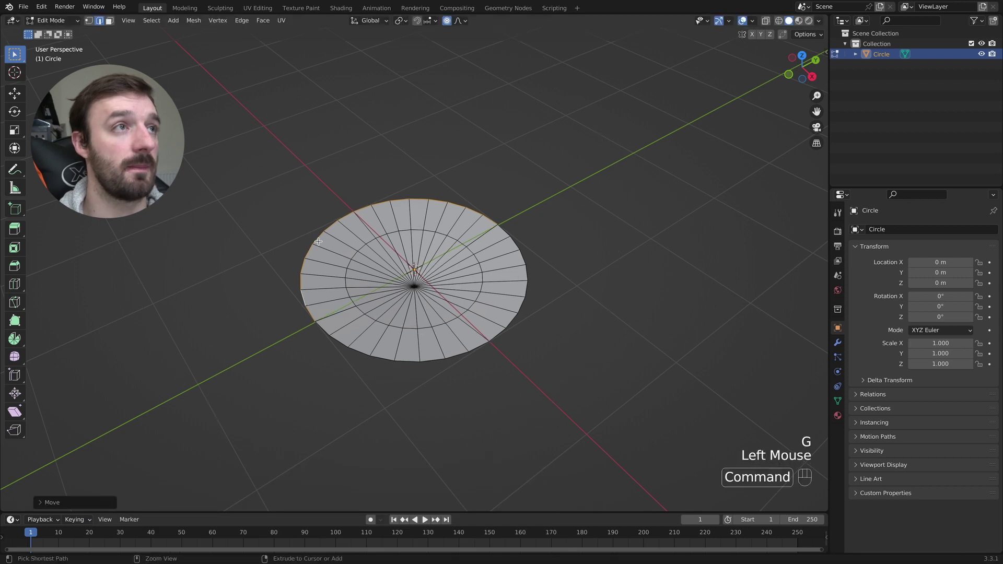
key(super+z)
Turn off proportional editing and move the selected half rim about 0.07 m along negative X to open the two slits
click(450, 24)
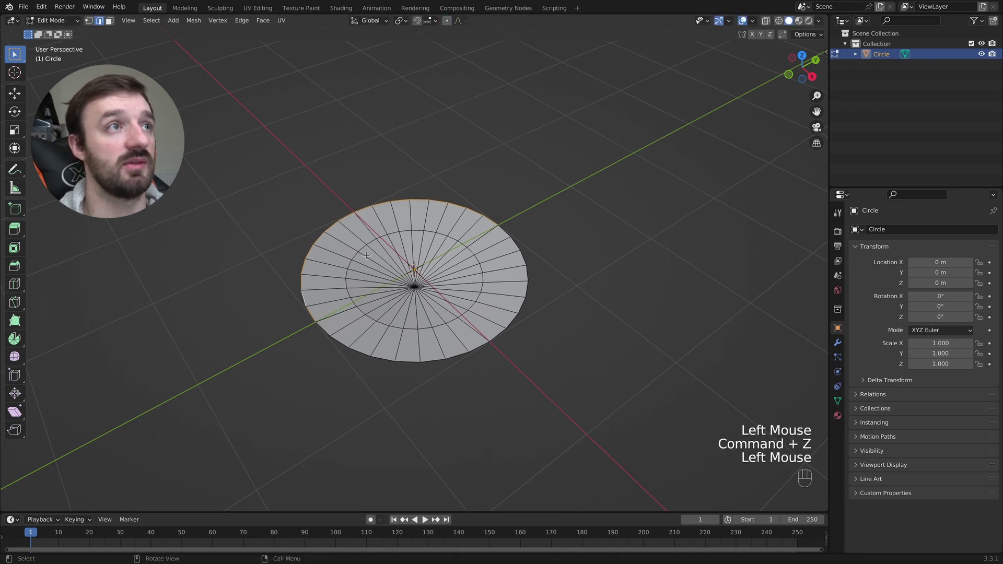
key(g)
key(x)
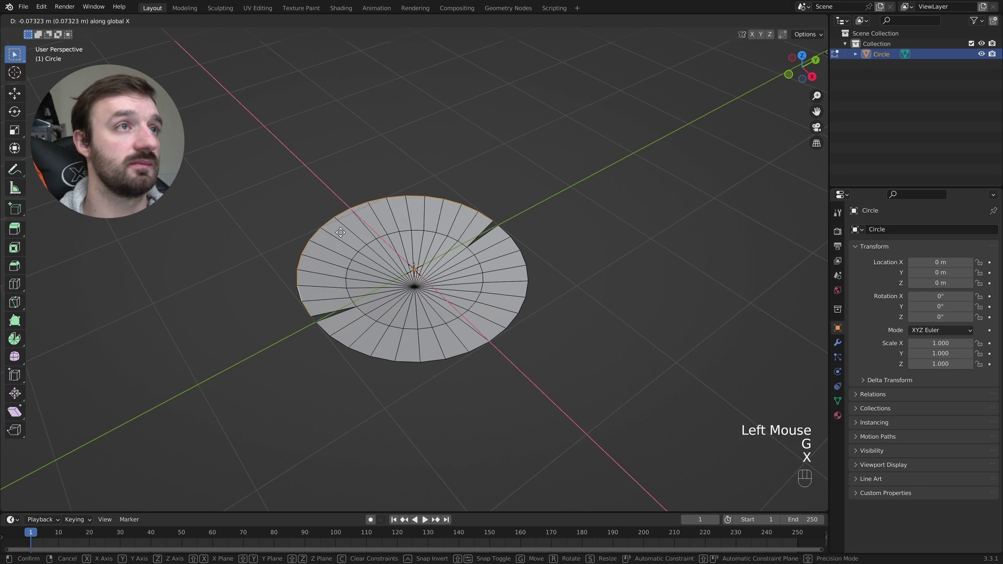
click(342, 233)
Add the other half of the rim to the selection, extrude the whole rim upward in Z and scale it outward
scroll(342, 231, left, 5)
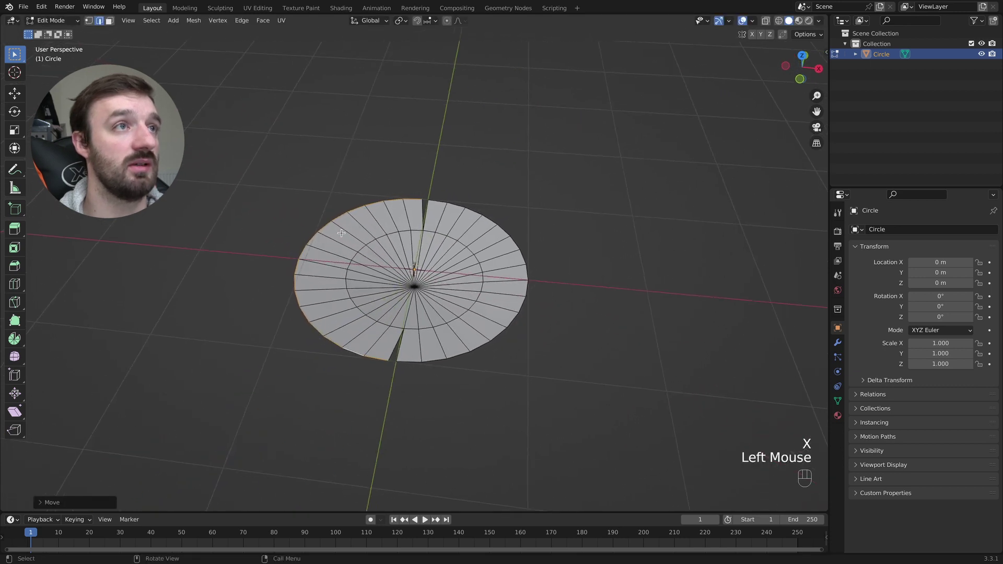
scroll(342, 232, down, 1)
alt+shift+click(530, 294)
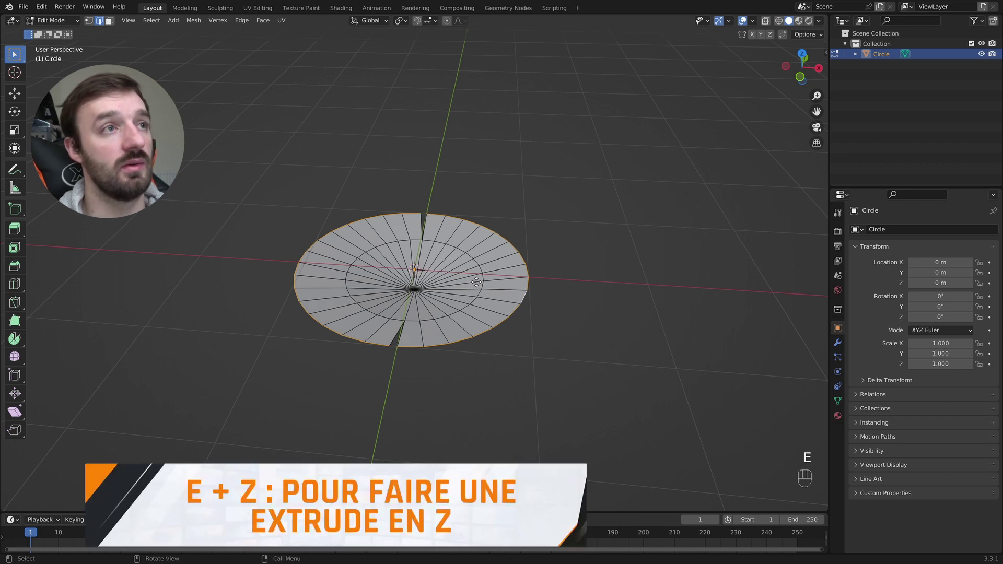
key(e)
key(z)
click(475, 264)
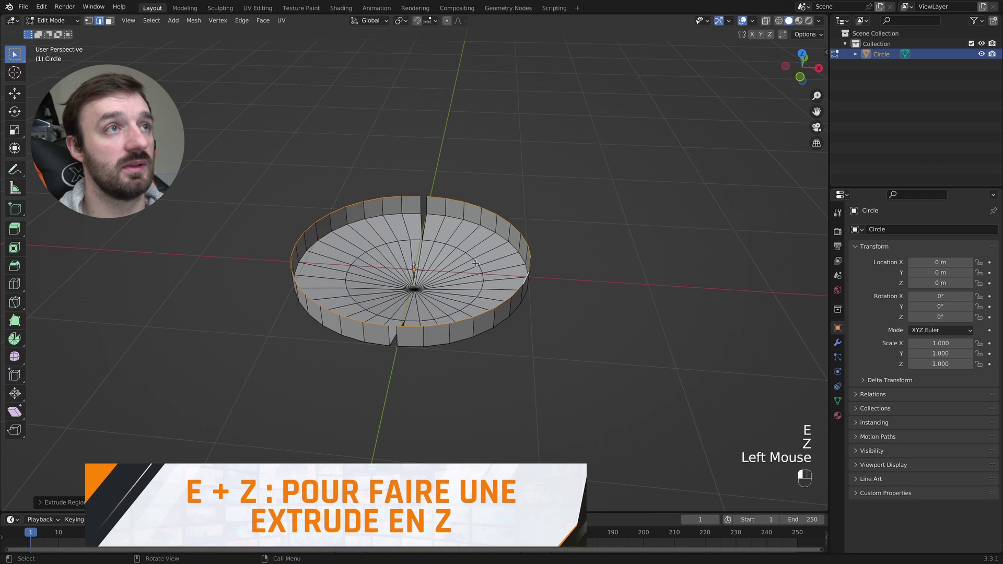
key(s)
click(493, 263)
Extrude the rim upward in Z for a second wall tier and scale it outward to widen the bowl
key(e)
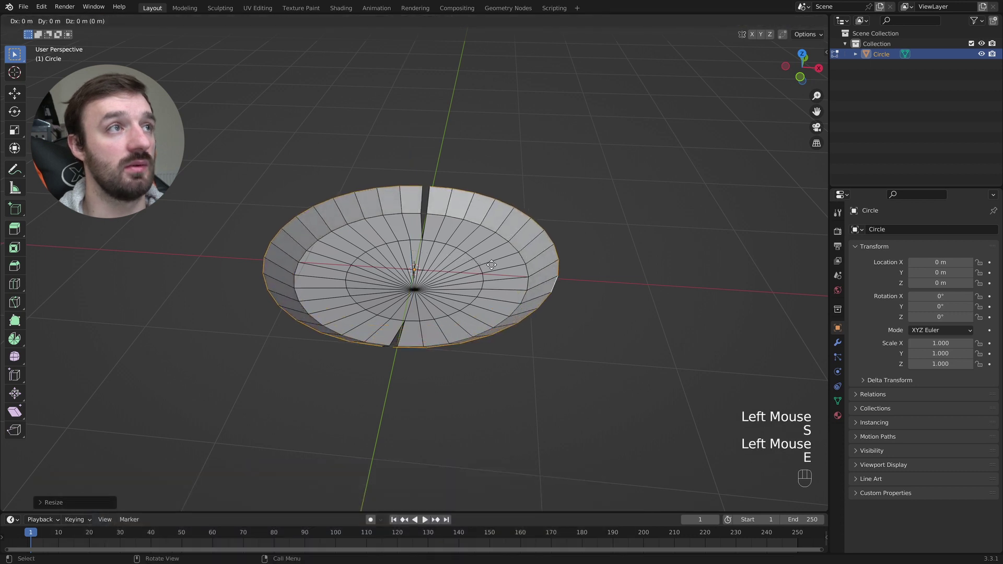
key(z)
click(496, 234)
key(s)
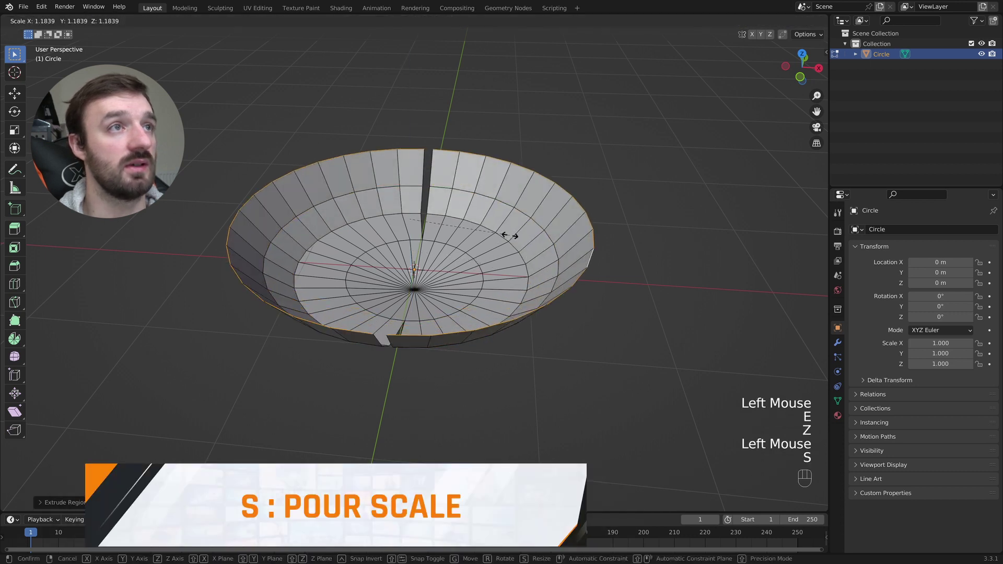
click(512, 236)
Extrude a third wall tier upward in Z and scale its rim outward by about 1.15
key(e)
key(z)
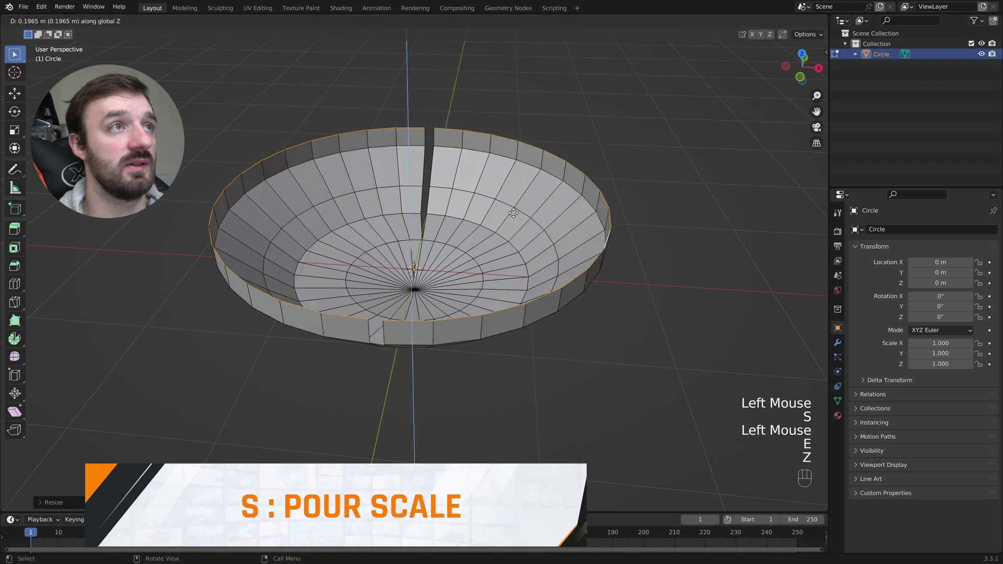
click(521, 207)
key(s)
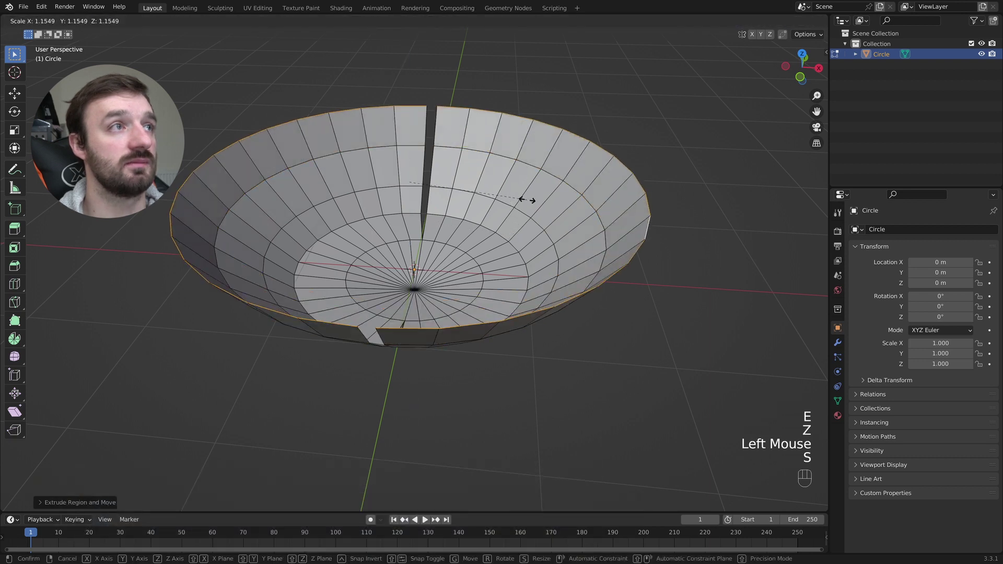
click(528, 199)
Select the vertices along the positive X side of the front slit, from rim to base, and shift them slightly along Y
middle_drag(528, 200, 486, 247)
key(1)
click(434, 282)
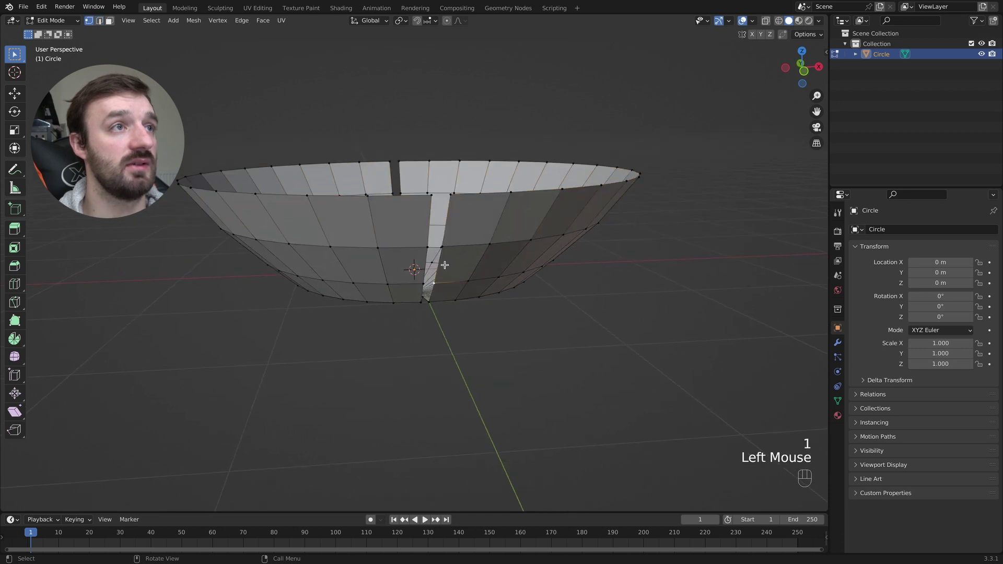
shift+click(444, 251)
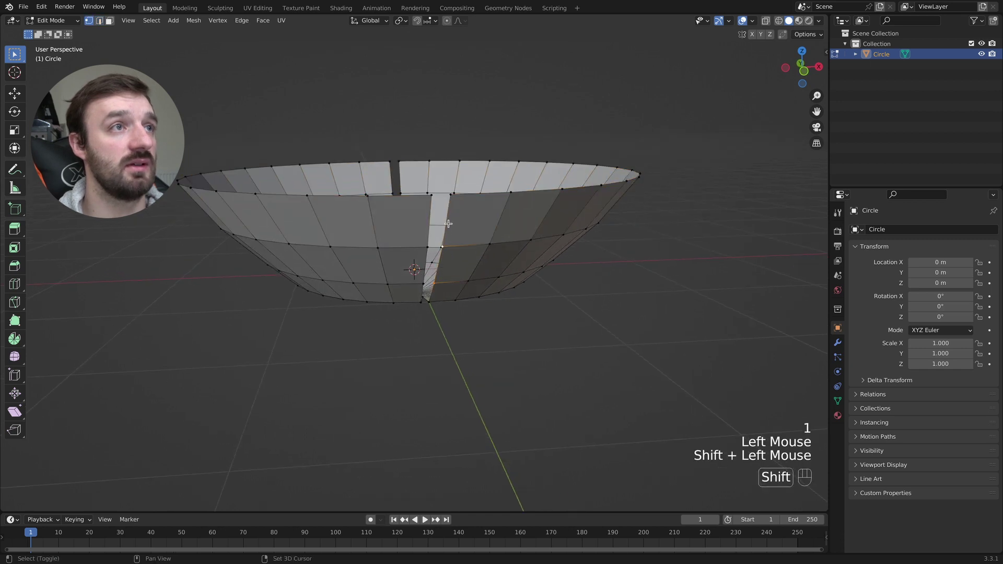
shift+click(450, 196)
middle_drag(444, 236, 452, 221)
shift+click(440, 275)
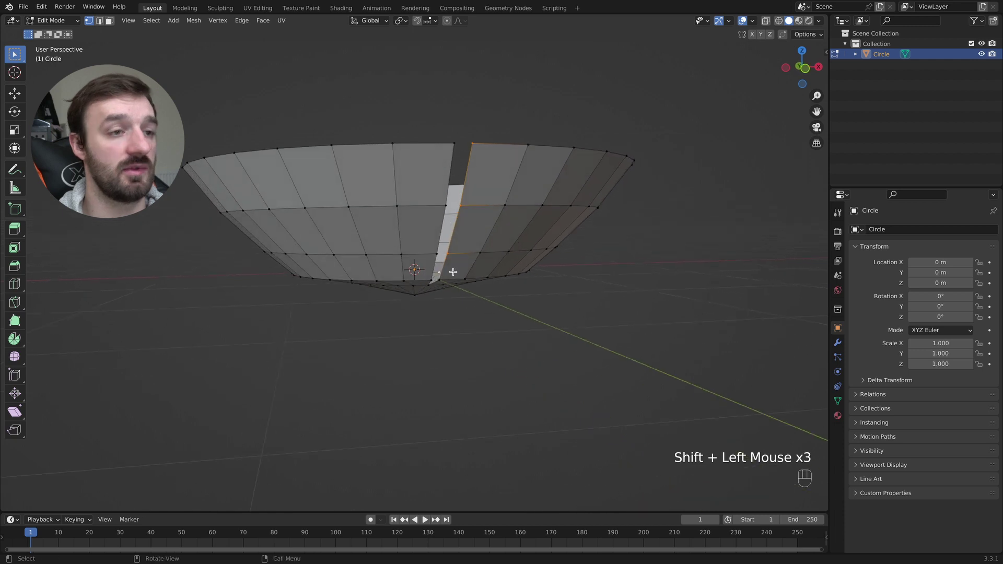
shift+click(441, 281)
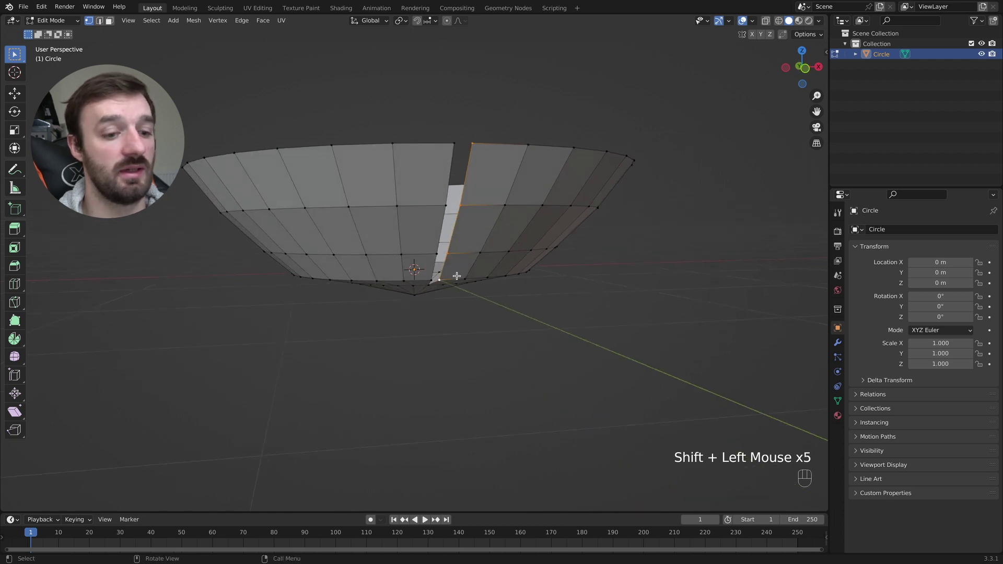
key(g)
key(y)
click(460, 277)
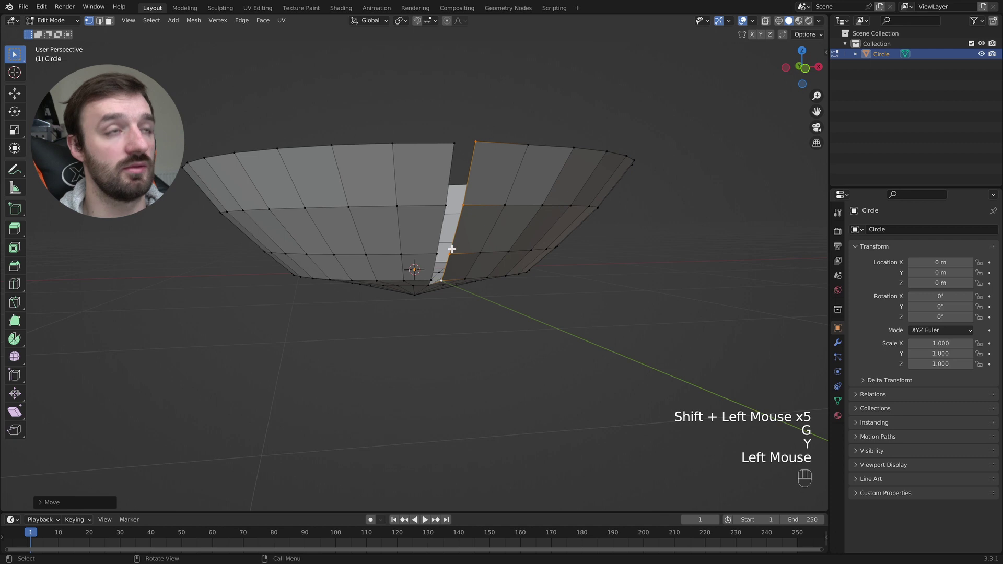
Move the selected slit vertices about 0.1 m along negative X to bring them against the opposite edge of the slit
key(g)
key(x)
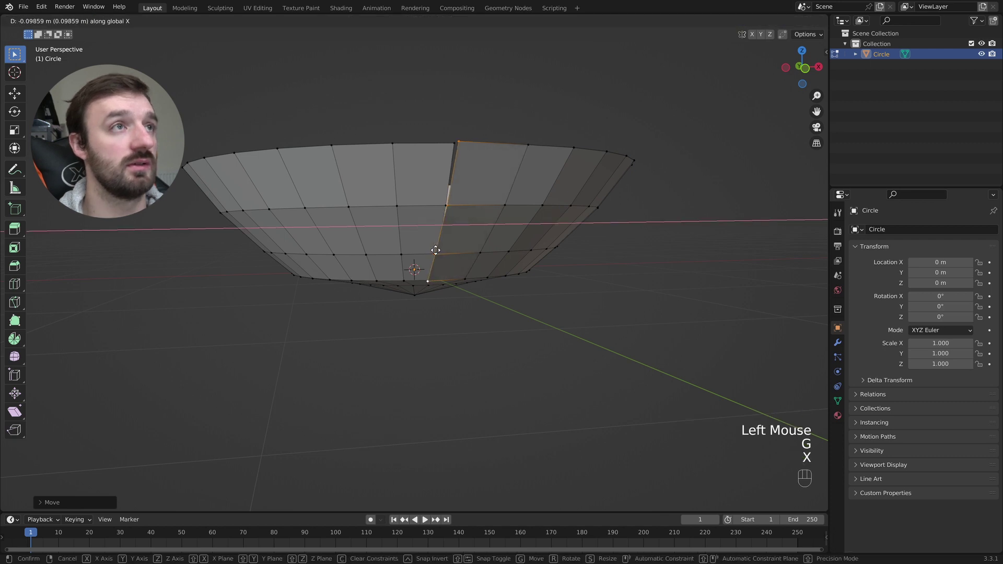
click(433, 252)
Move the two middle vertices of that slit edge individually about 0.14 m along negative X to overlap the opposite side
click(445, 243)
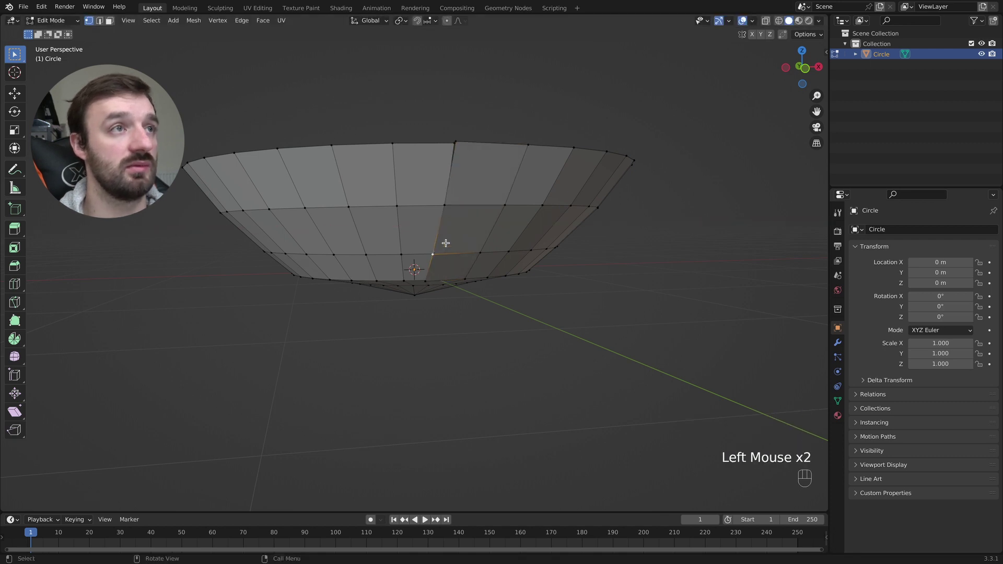
key(g)
key(x)
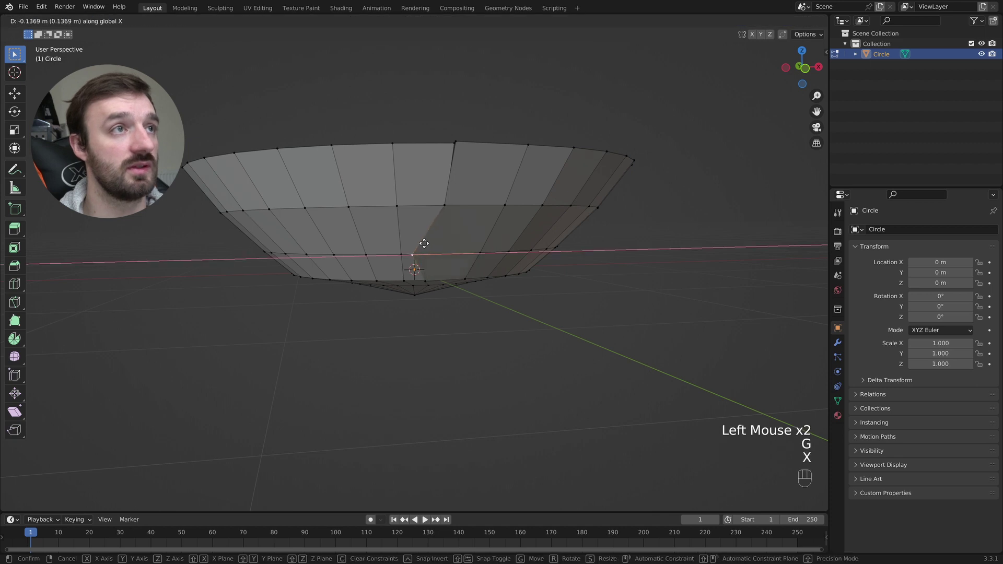
click(424, 244)
click(437, 206)
key(g)
key(x)
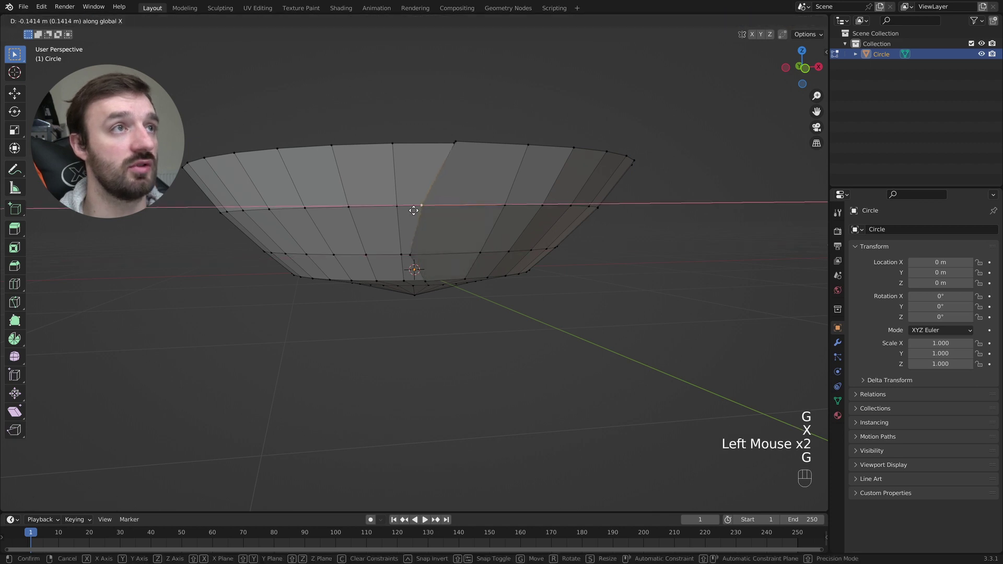
click(413, 210)
Move the rim vertex of that slit edge freely by about 0.06 m, mostly downward
click(454, 142)
key(g)
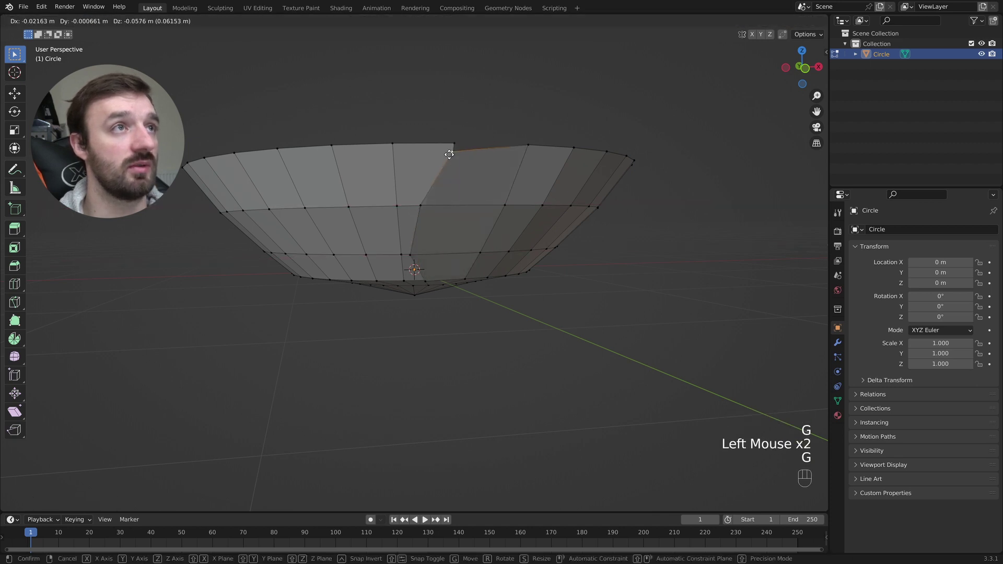
click(449, 155)
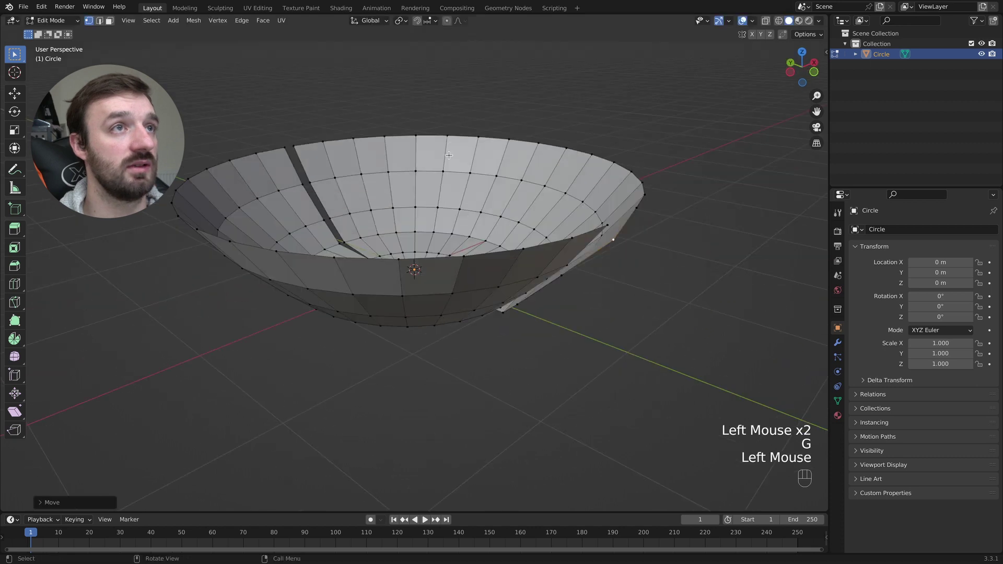
Select the vertices along the positive X side of the slit on the bowl's opposite end and move them along Y
middle_drag(449, 155, 482, 175)
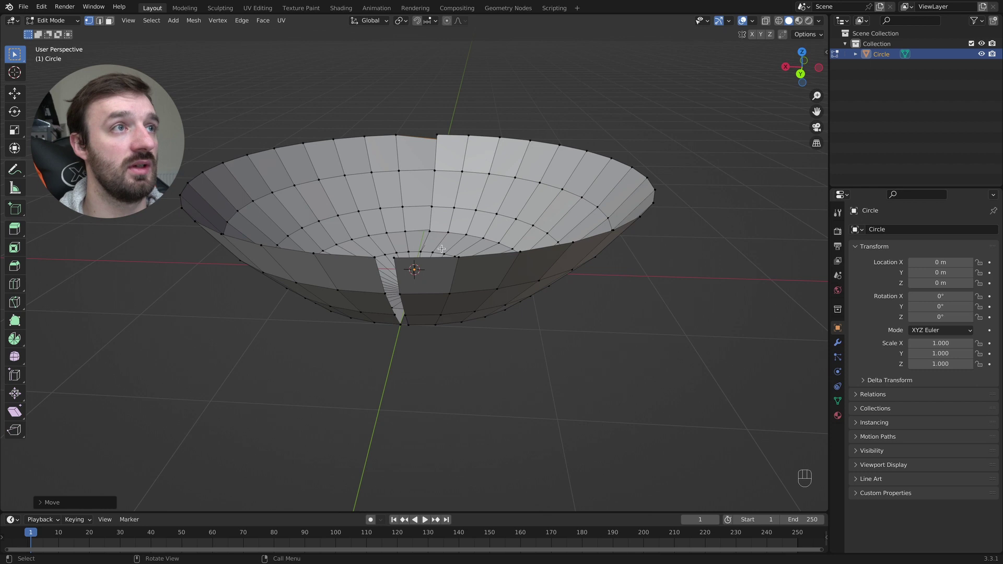
click(399, 260)
mouse_move(403, 275)
middle_down()
mouse_move(416, 268)
mouse_move(391, 313)
mouse_move(395, 293)
middle_up()
shift+click(407, 241)
click(386, 315)
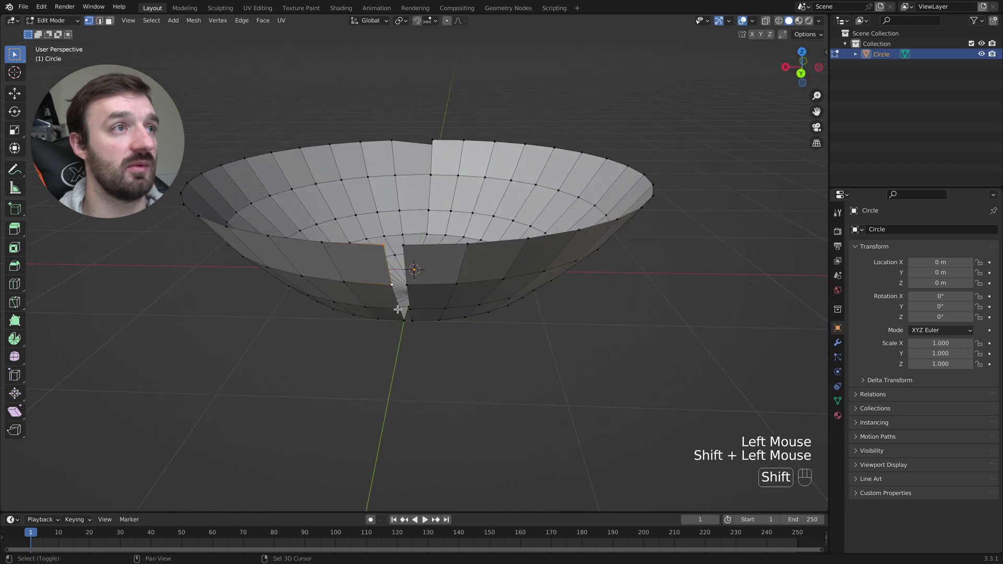
key(g)
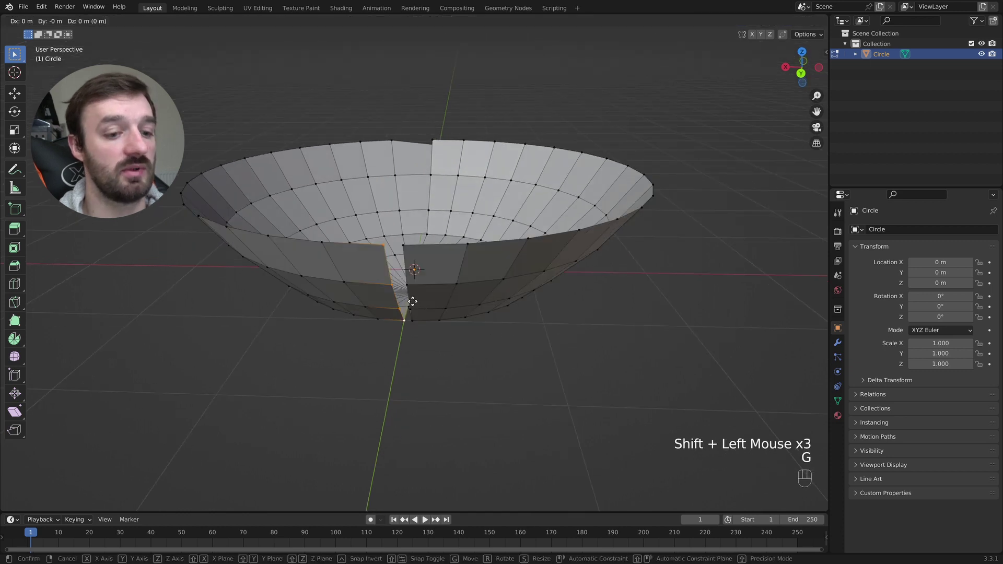
key(y)
click(413, 297)
Move the selected vertices of the second slit along negative X toward the opposite edge, undoing the accidental hiding of the selection
key(h)
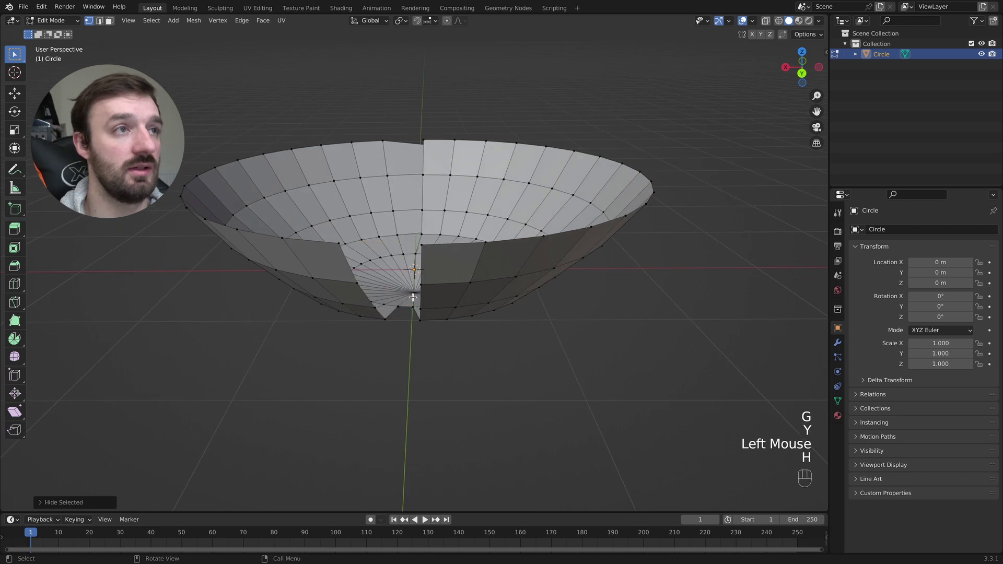
key(super+z)
key(g)
key(x)
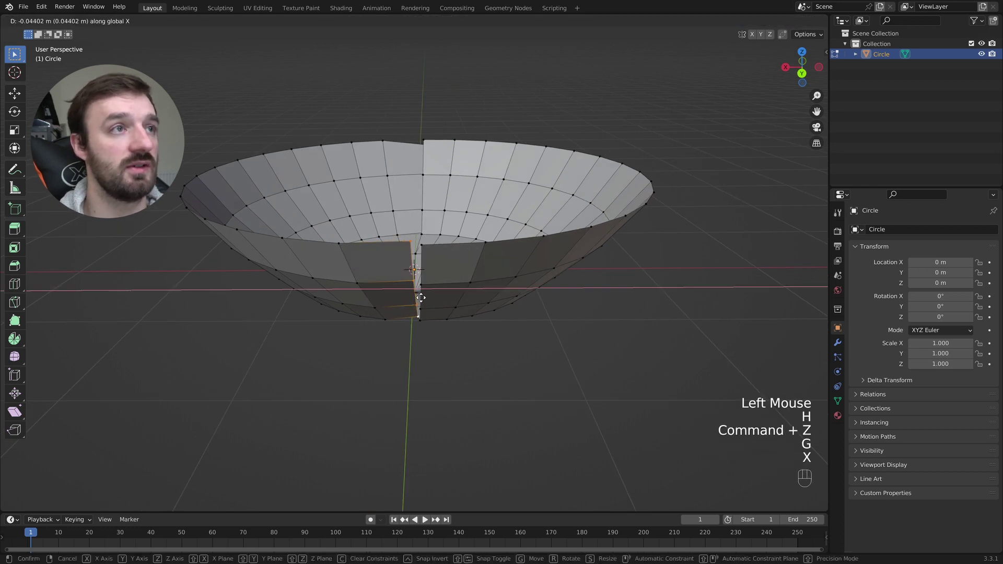
click(416, 285)
Move the second slit edge's upper middle vertex and its rim vertex individually along negative X to overlap the opposite edge
click(414, 282)
key(g)
key(x)
click(427, 285)
click(415, 242)
key(g)
key(x)
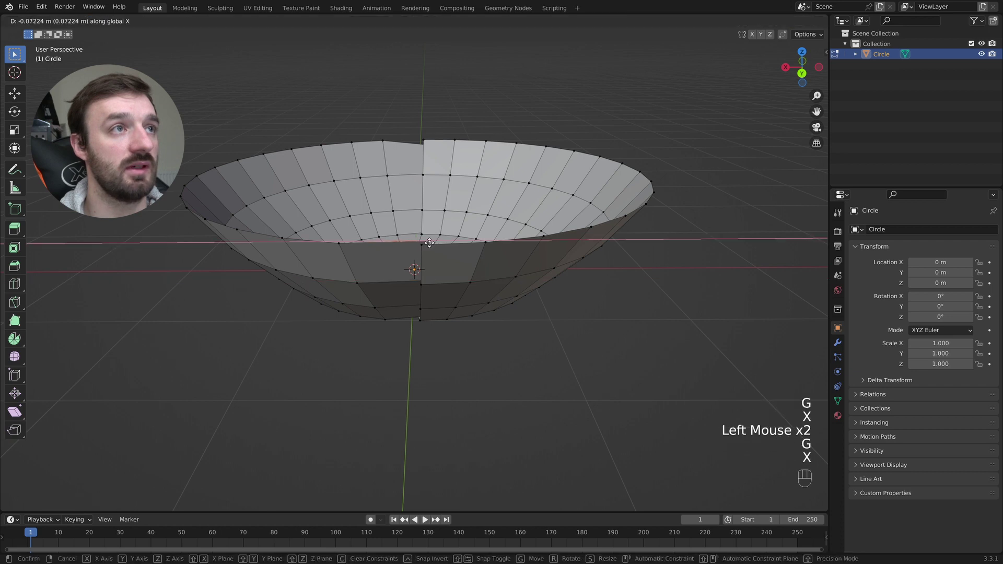
click(449, 246)
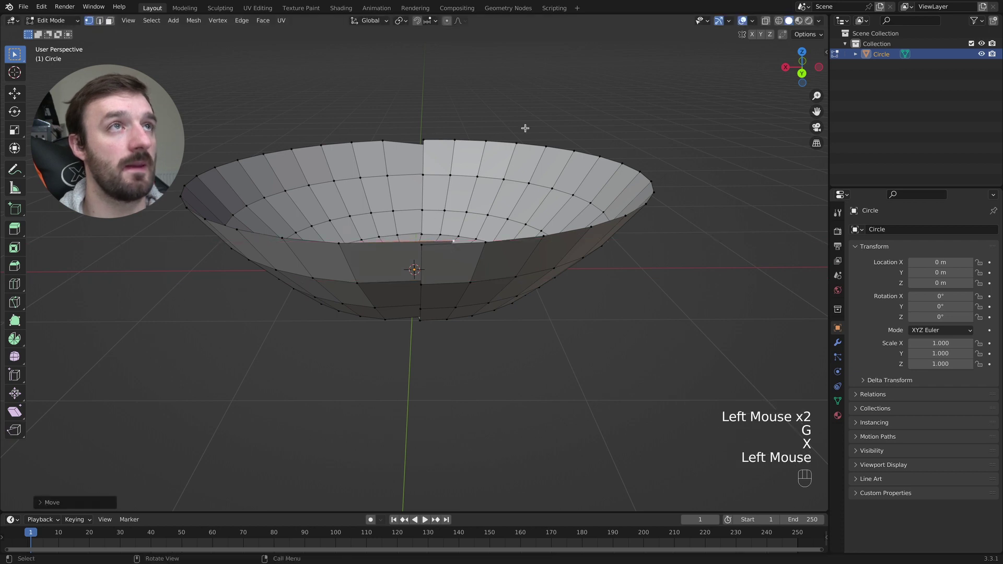
Pull a bowl rim vertex downward using proportional editing with an influence size of about 0.69 m
middle_drag(515, 125, 458, 170)
click(389, 171)
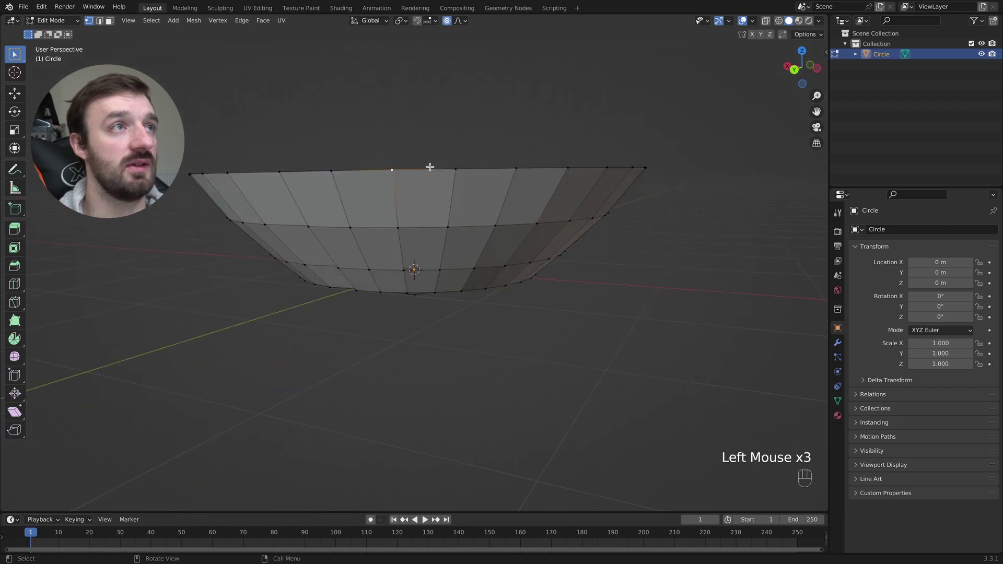
key(g)
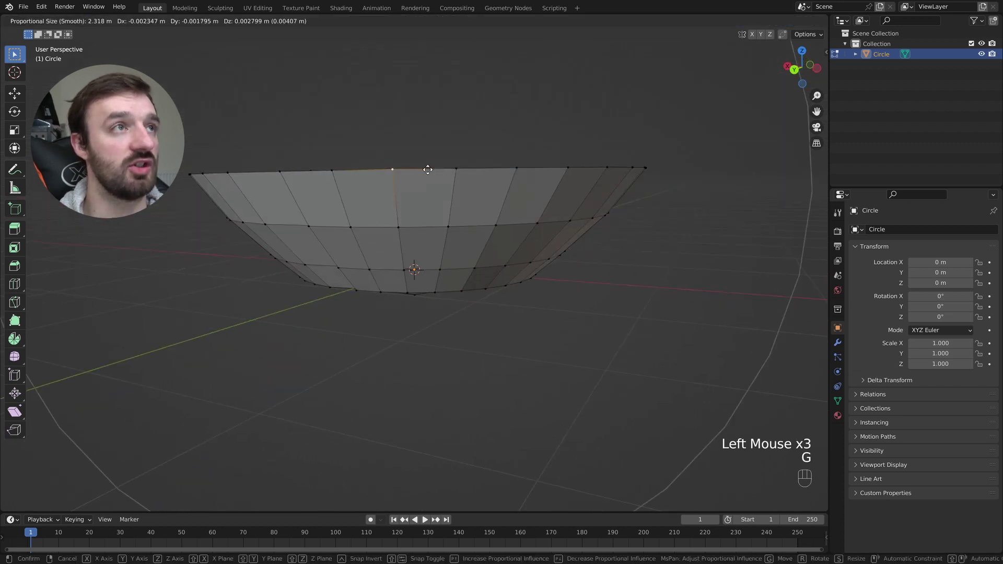
scroll(428, 170, up, 12)
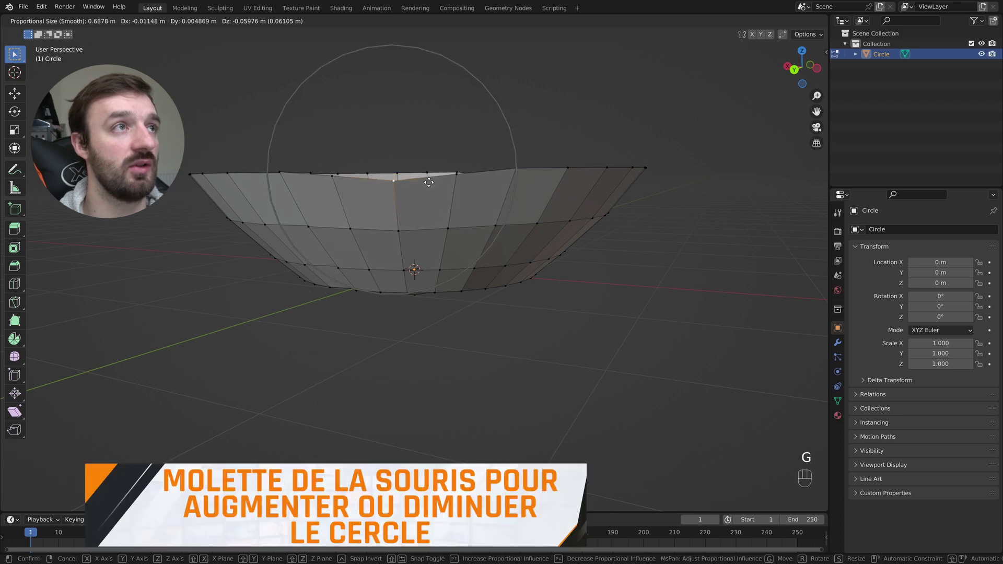
click(427, 187)
Lower two more vertices farther along the rim one after another with the same proportional falloff
click(559, 168)
key(g)
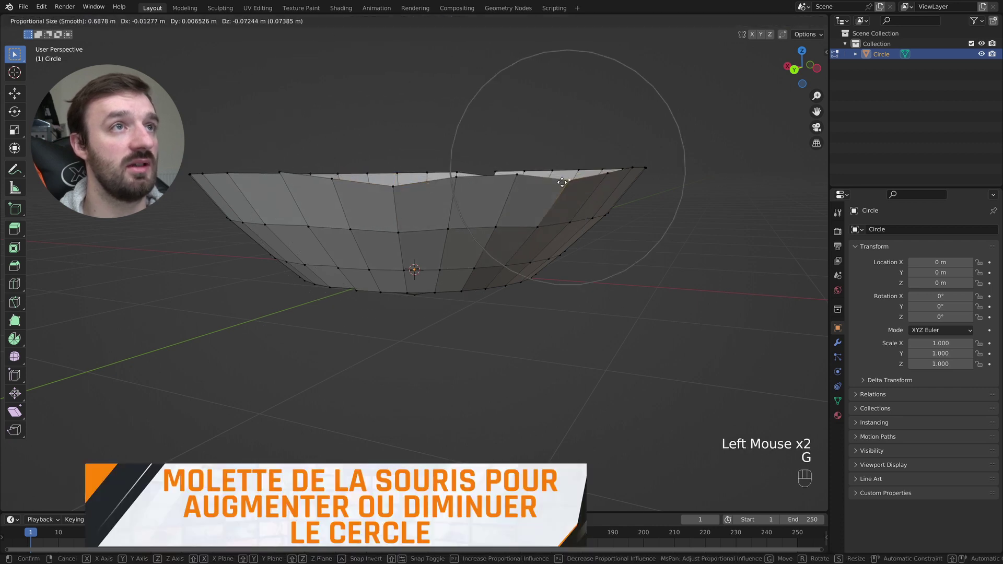
click(560, 186)
middle_drag(565, 168, 524, 168)
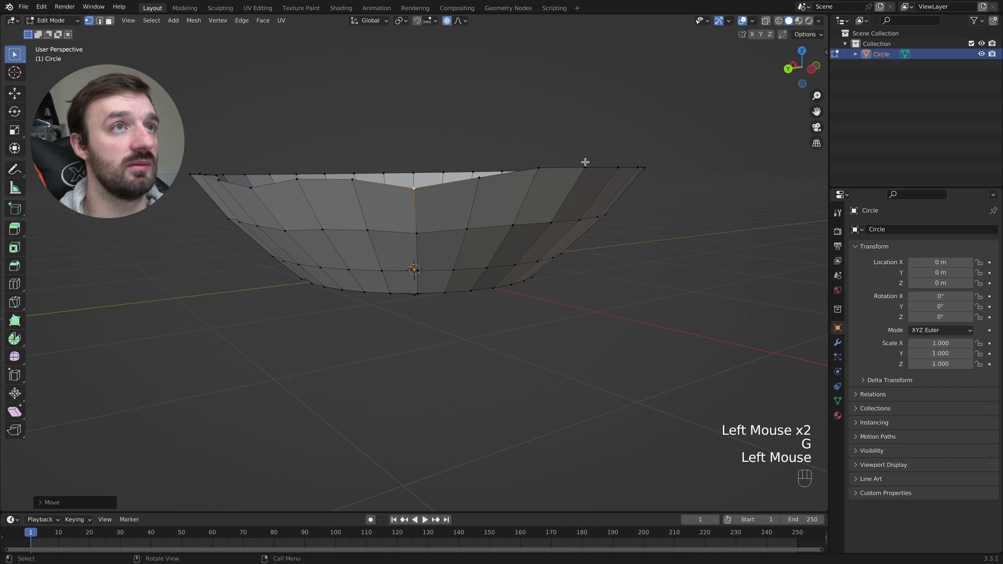
click(583, 166)
key(g)
click(553, 194)
Shift the selected rim vertex and two rim vertices farther along down and sideways to make the edge wavy
middle_drag(606, 194, 530, 188)
key(g)
click(343, 199)
click(522, 173)
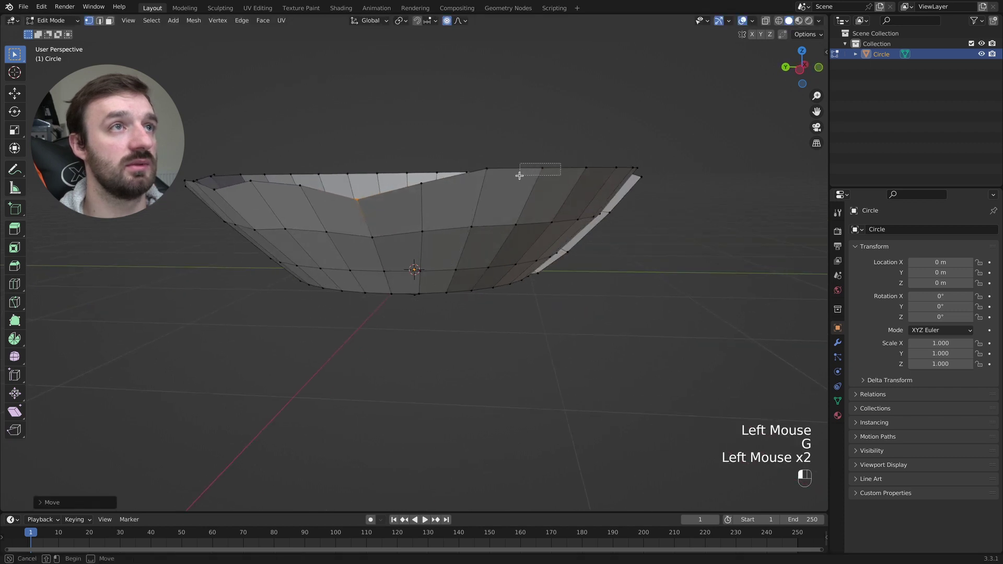
key(g)
click(498, 200)
click(484, 184)
key(g)
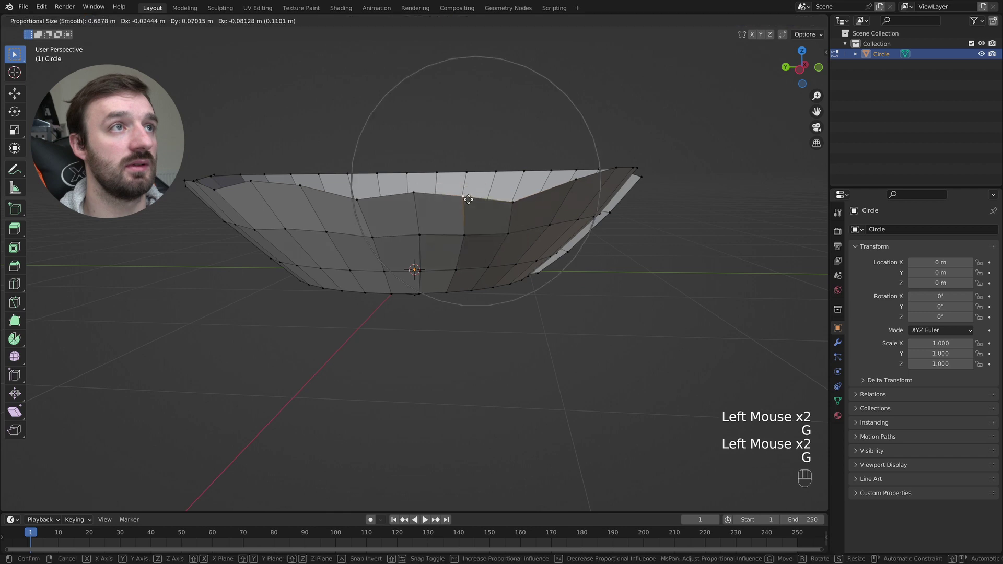
click(476, 202)
Pull down two individual rim vertices on the next stretch of the bowl, approaching the slit
middle_drag(492, 210, 457, 194)
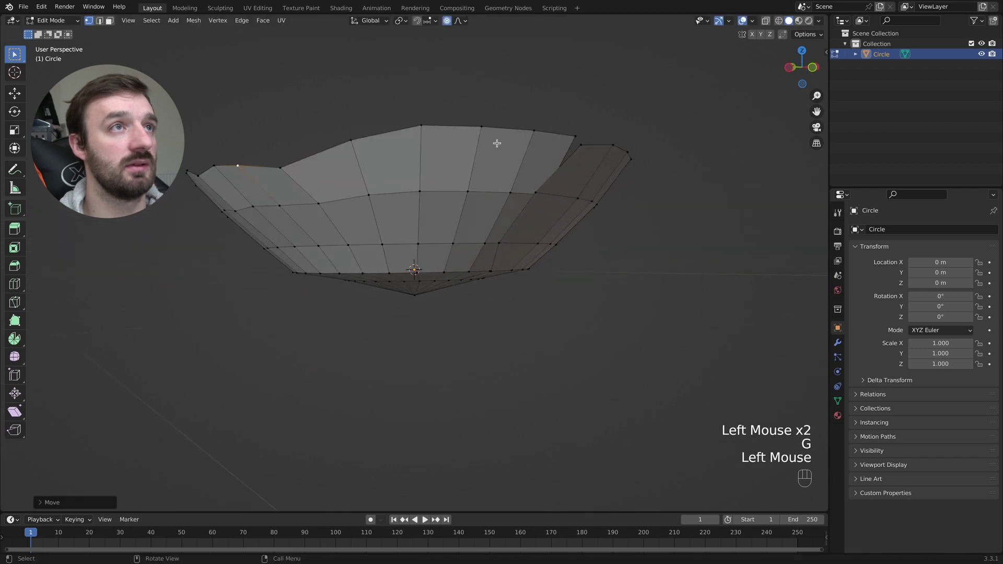
click(468, 143)
key(g)
click(456, 167)
middle_drag(506, 166, 456, 166)
click(492, 132)
key(g)
click(456, 153)
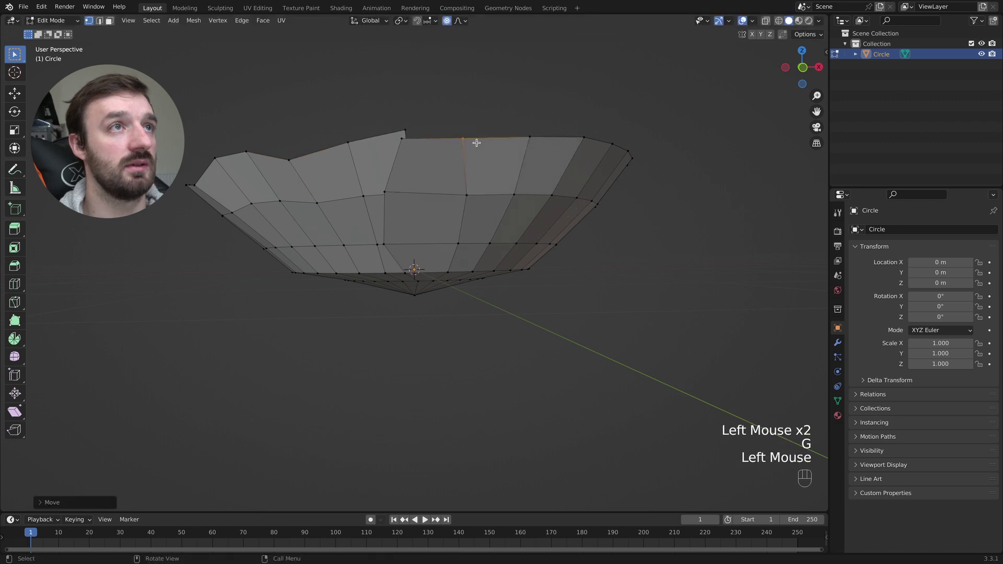
Select and lower rim vertices at two spots past the slit, using a group of three neighbours for the second dip
middle_drag(508, 144, 477, 143)
drag(506, 116, 434, 145)
key(g)
click(438, 164)
drag(631, 118, 570, 149)
middle_drag(603, 135, 542, 136)
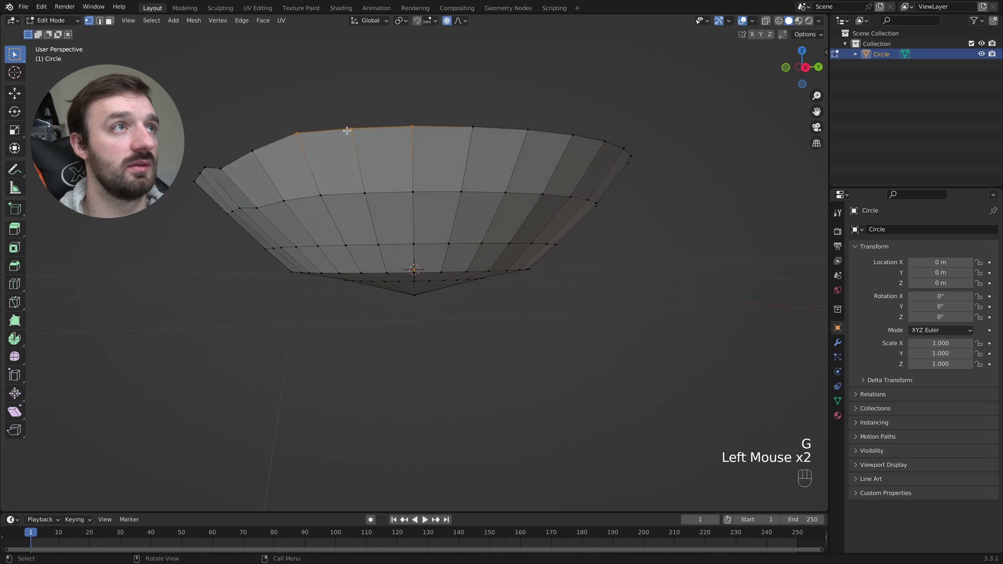
key(g)
click(352, 146)
Raise one vertex within the last lowered group slightly and lower another rim vertex farther along the edge
click(352, 136)
key(g)
click(351, 125)
click(517, 143)
key(g)
click(513, 158)
Lower two separate rim vertices on the stretch leading to the other slit
middle_drag(559, 156, 470, 164)
click(505, 135)
key(g)
click(494, 173)
click(440, 126)
drag(364, 138, 363, 139)
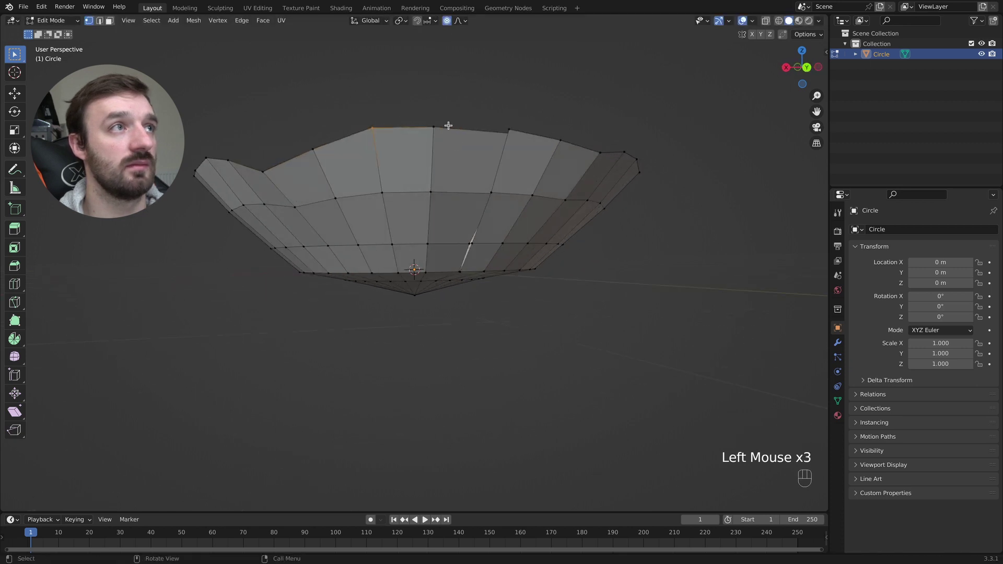
key(g)
click(403, 156)
Raise the rim vertex next to the slit into a peak and reposition a rim vertex two points away
click(436, 140)
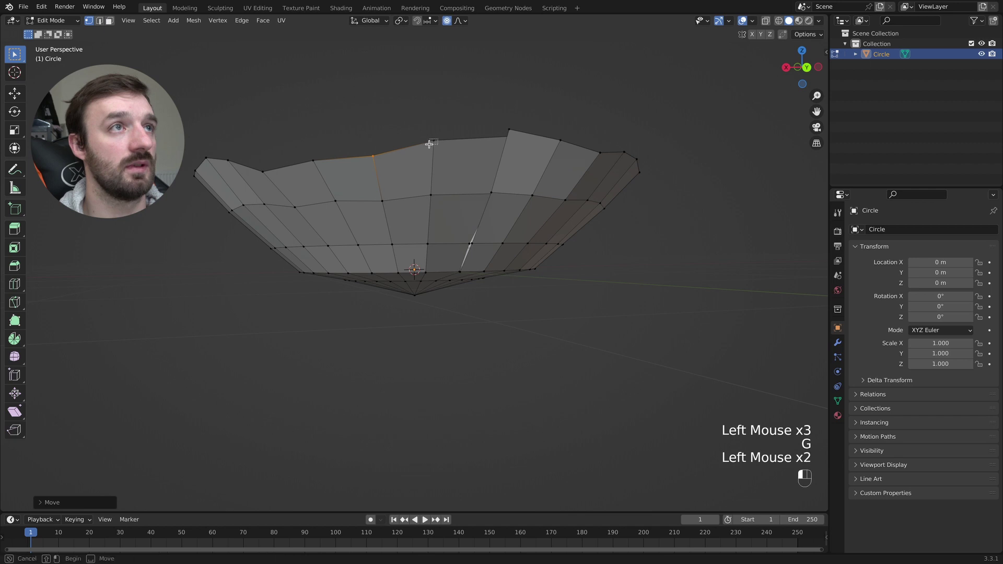
key(g)
click(440, 119)
click(313, 160)
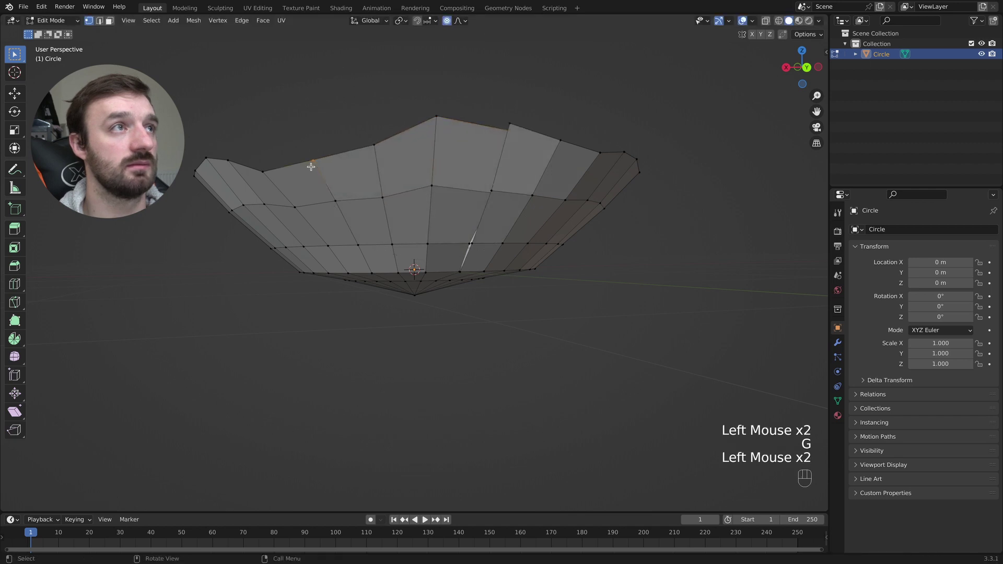
key(g)
click(347, 164)
Return to Object Mode and shade the bowl smooth
middle_drag(347, 164, 352, 161)
key(Tab)
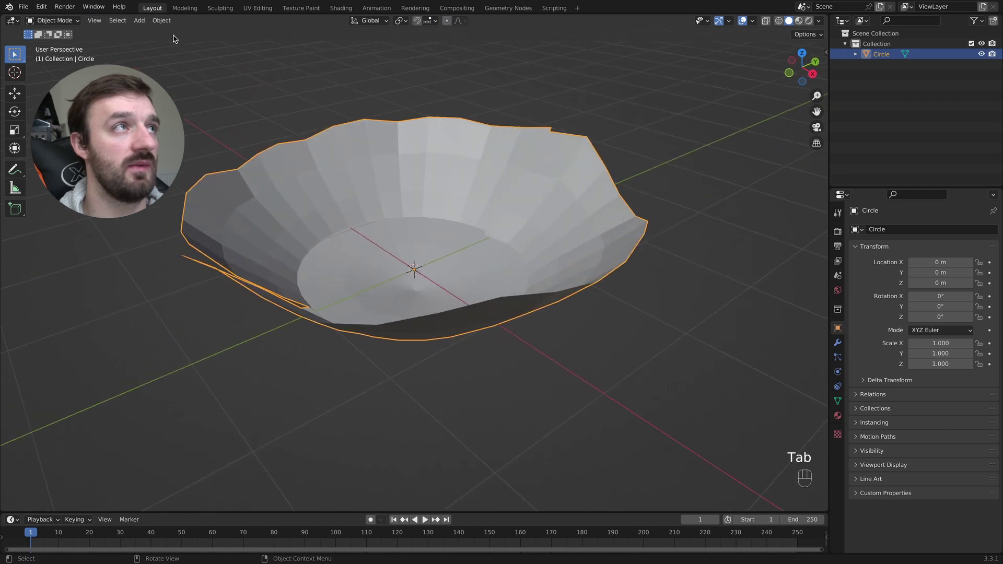
click(160, 23)
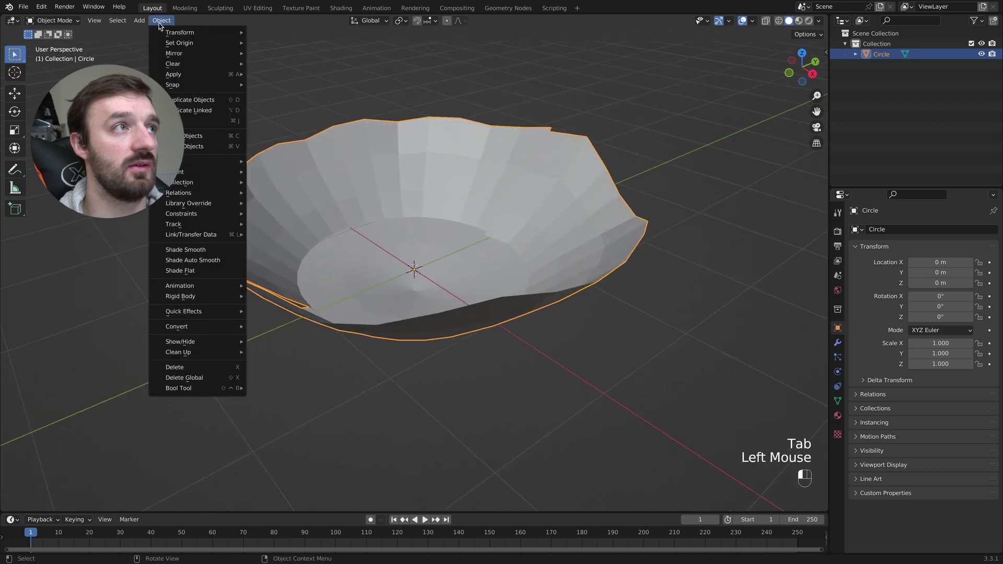
click(188, 250)
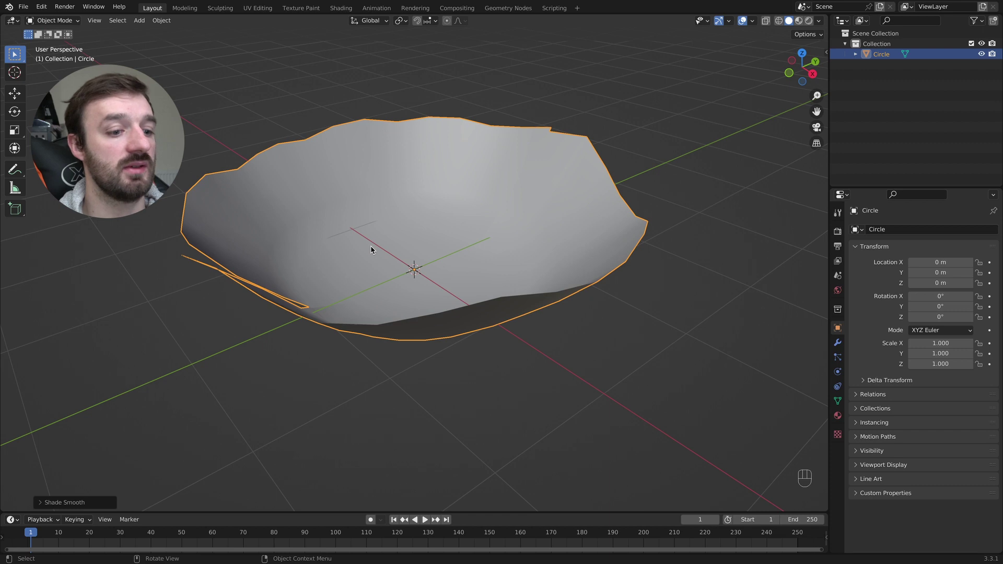
Give the bowl a level 1 Subdivision modifier and a Solidify modifier with 0.01 m thickness
key(ctrl+1)
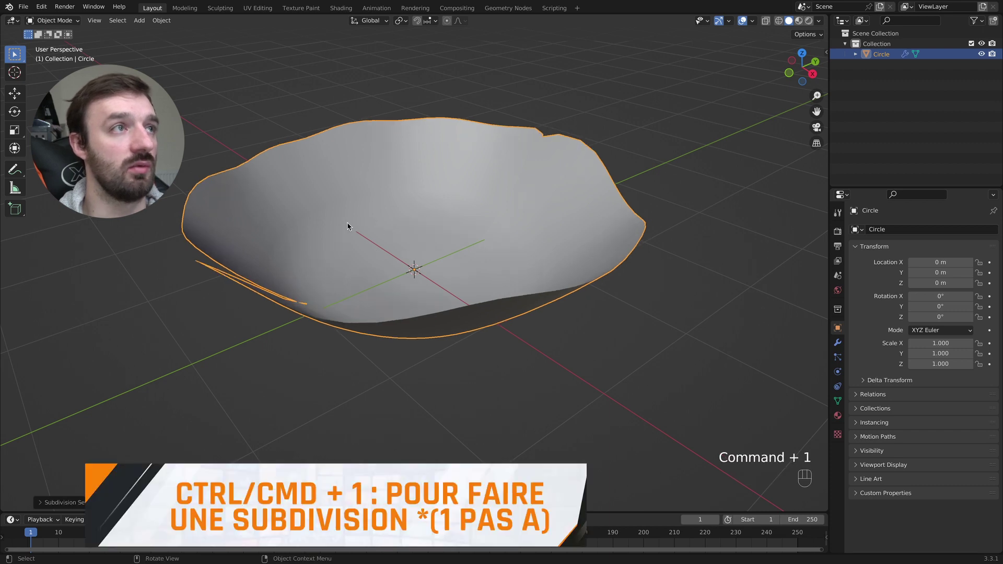
middle_drag(322, 227, 328, 220)
click(835, 341)
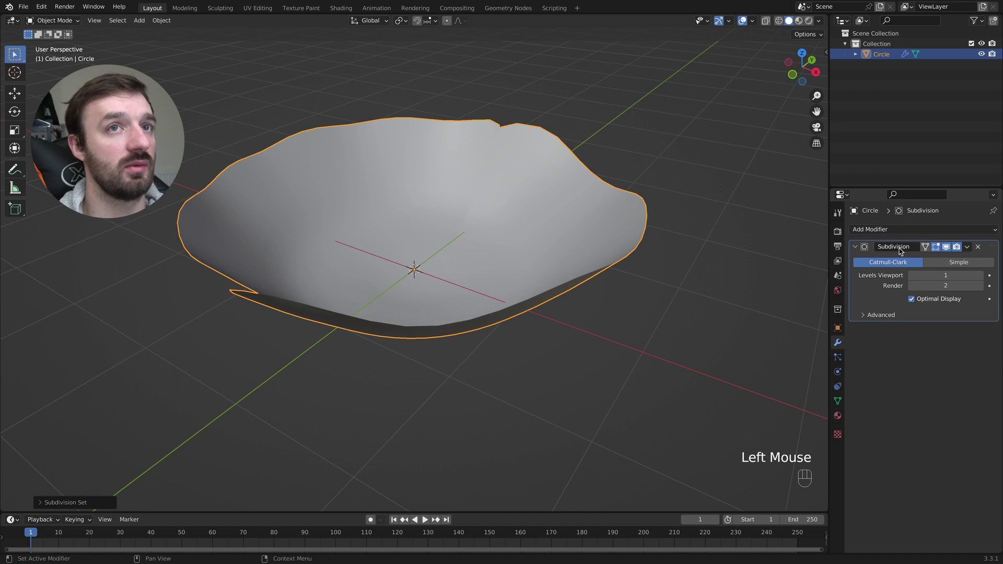
click(893, 232)
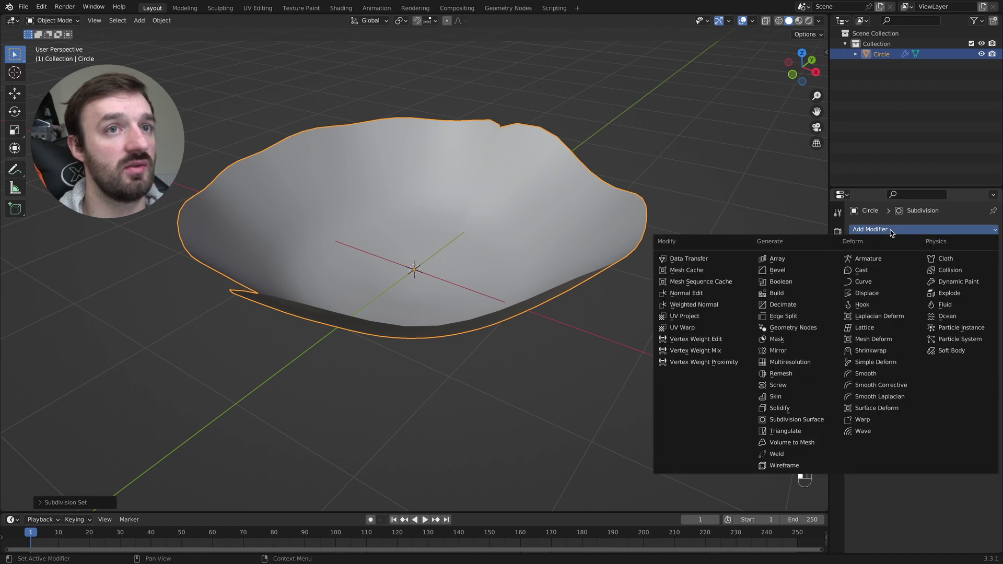
click(799, 409)
middle_drag(522, 298, 510, 312)
Duplicate the bowl in place and raise the copy slightly along Z
middle_drag(433, 208, 465, 221)
key(shift+d)
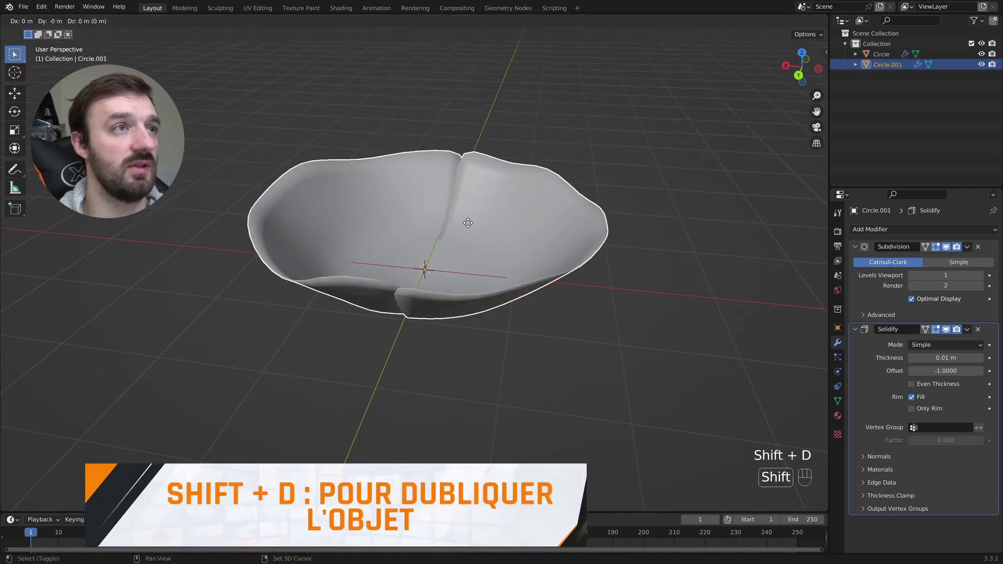
click(468, 223)
key(g)
key(z)
click(467, 216)
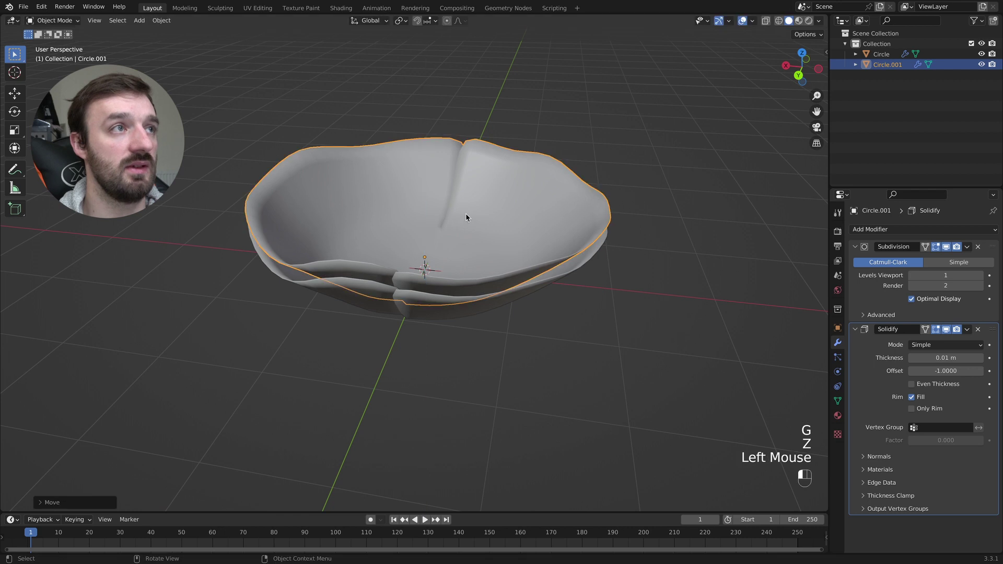
Rotate the duplicated bowl 90° around Z and scale it down uniformly to nest inside the original
key(r)
key(z)
key(KP_9)
key(KP_0)
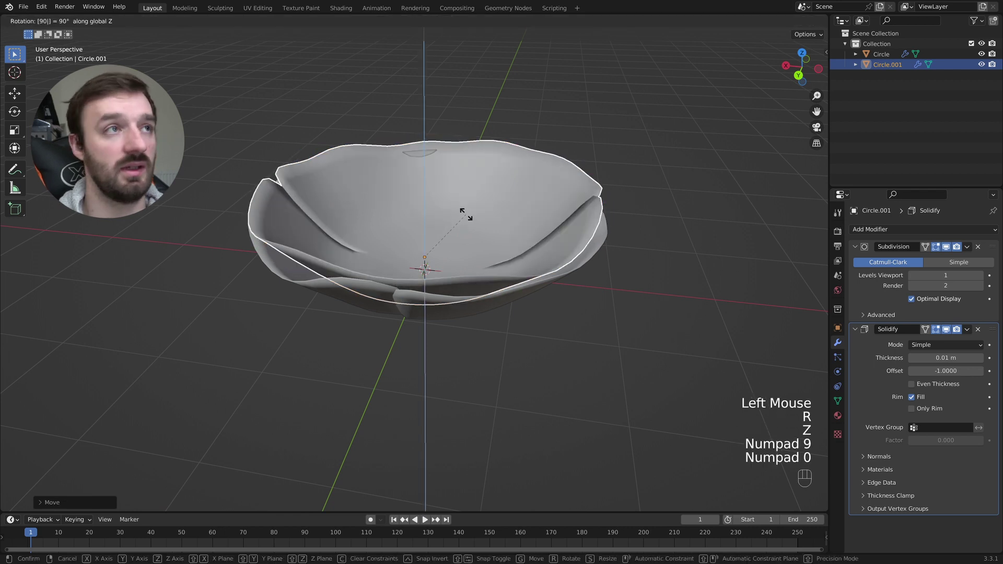
key(KP_Enter)
key(s)
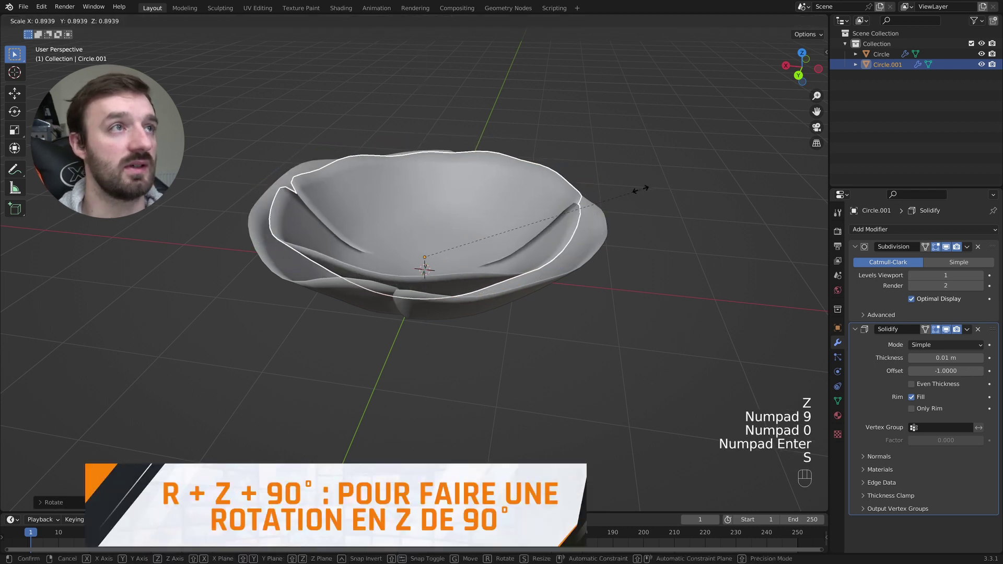
click(619, 197)
middle_drag(619, 197, 511, 205)
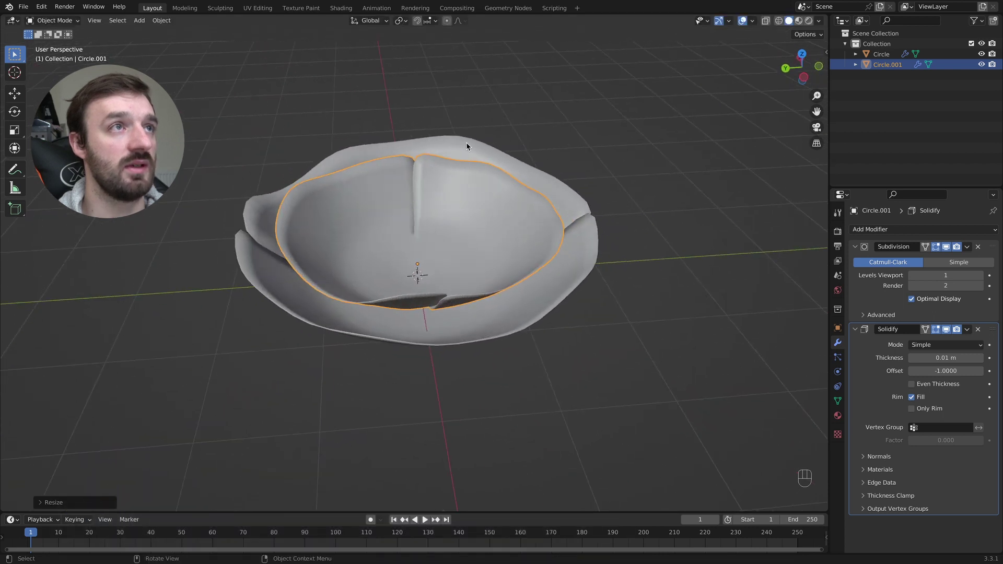
middle_drag(431, 186, 432, 184)
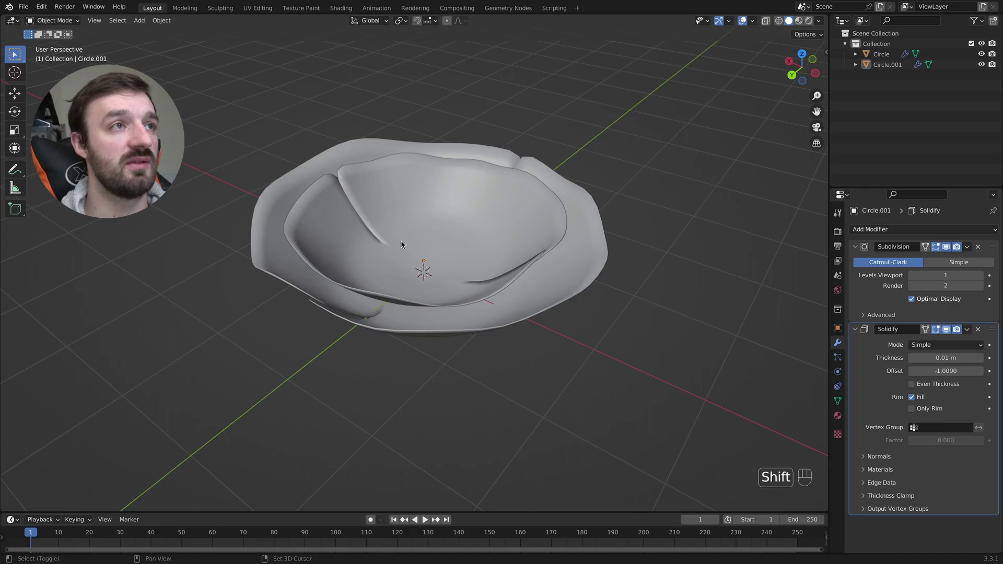
Add a UV sphere at the origin with 8 segments and 8 rings
key(shift+a)
mouse_move(402, 244)
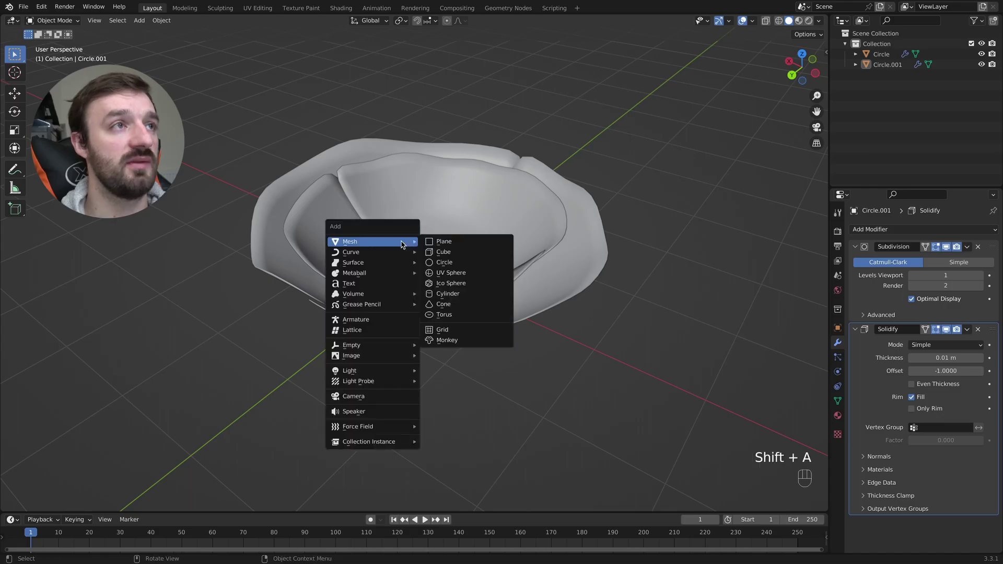
click(452, 274)
click(46, 507)
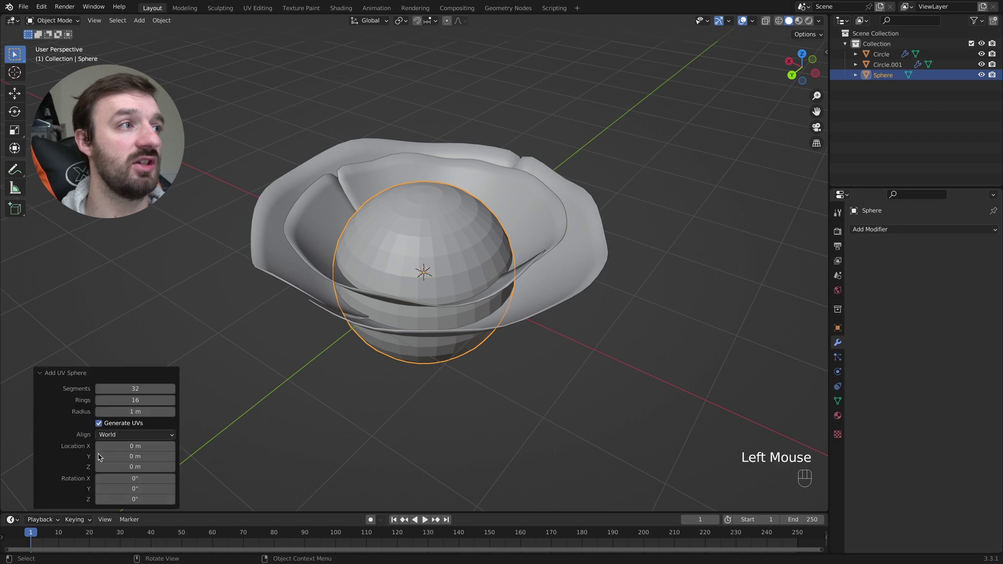
double_click(91, 388)
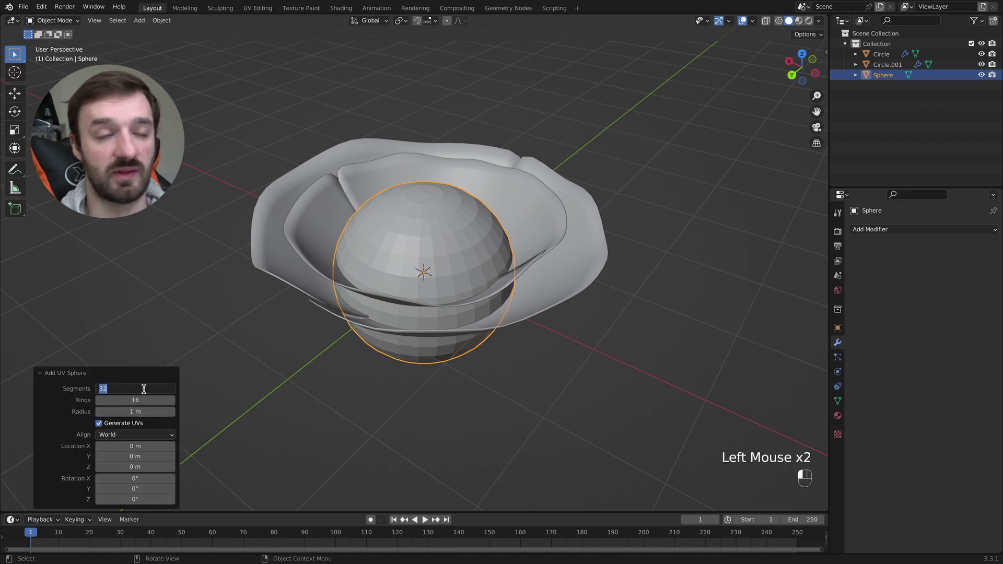
text(8)
key(Tab)
text(8)
key(Return)
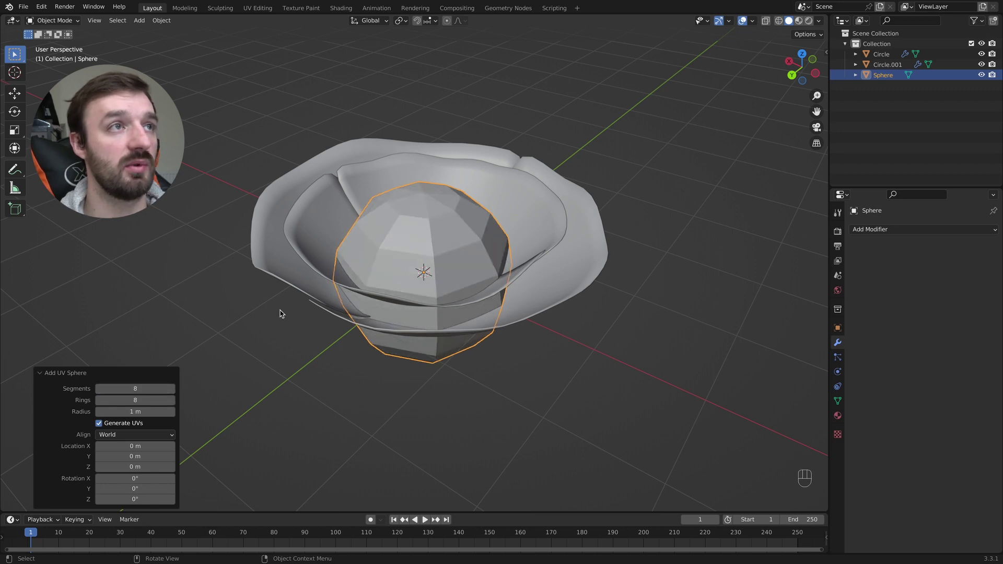
Bevel alternating vertical edge loops around the whole sphere with 2 segments and a width of about 0.078 m
key(Tab)
key(2)
click(426, 208)
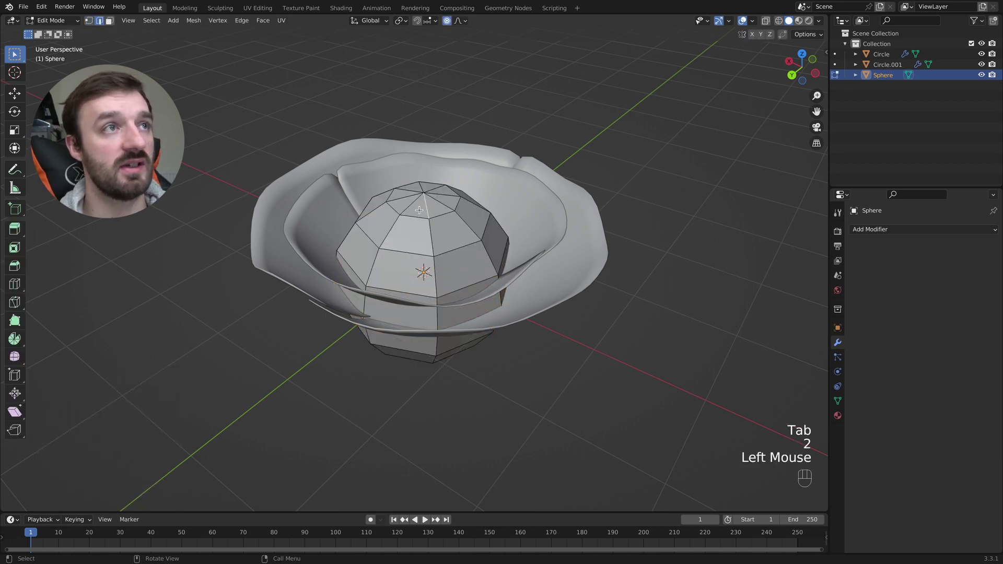
alt+shift+click(426, 210)
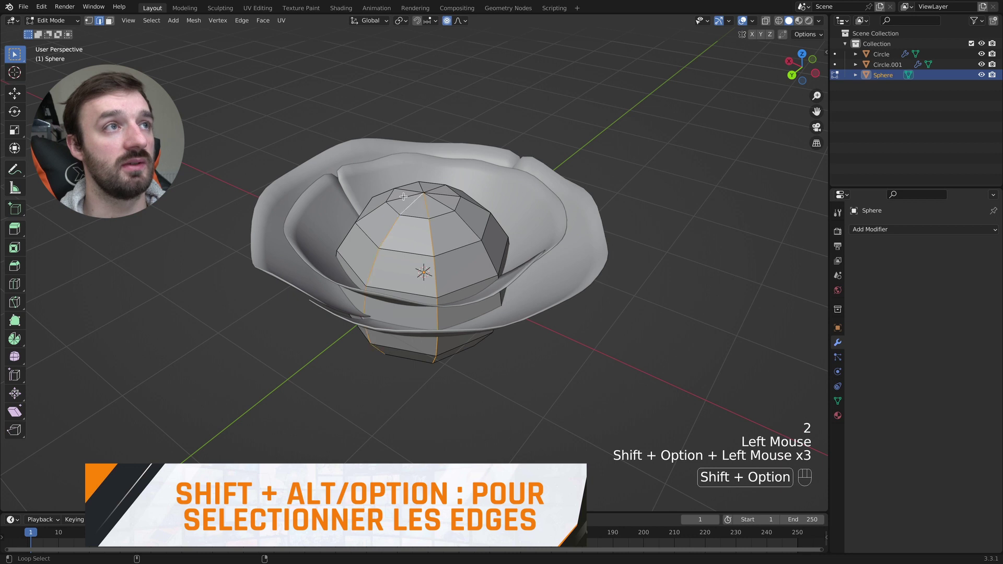
alt+shift+click(423, 186)
alt+shift+click(441, 189)
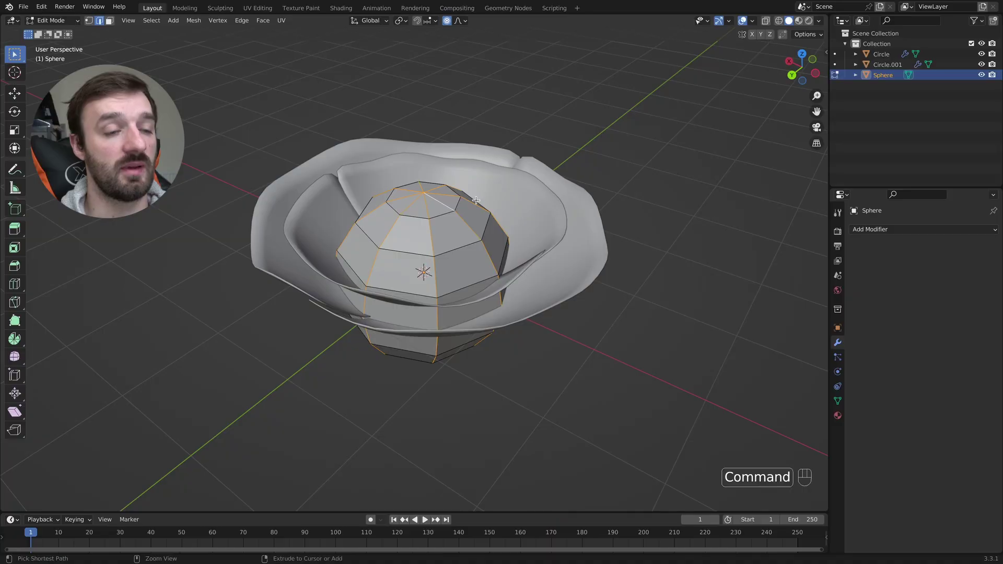
key(super+b)
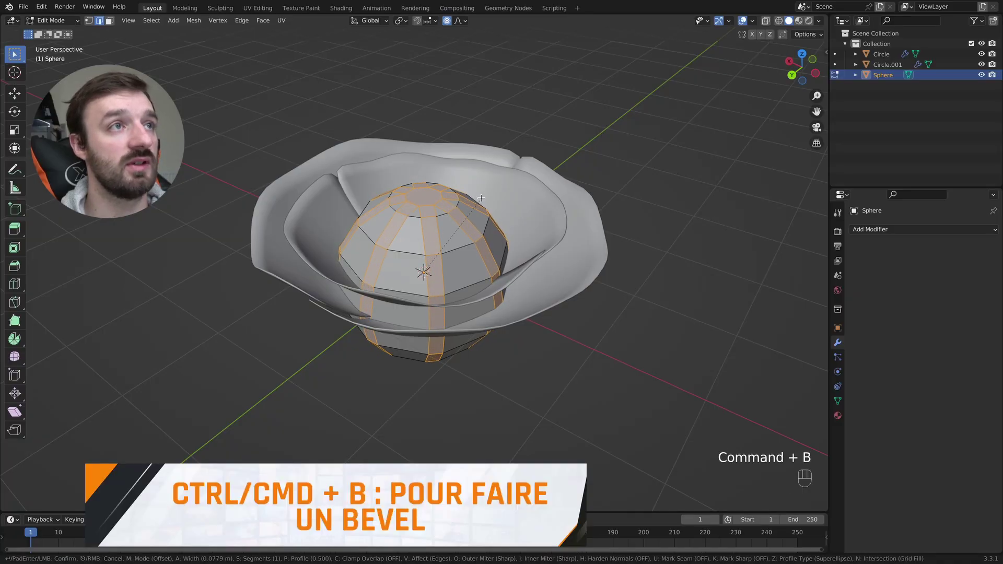
click(481, 198)
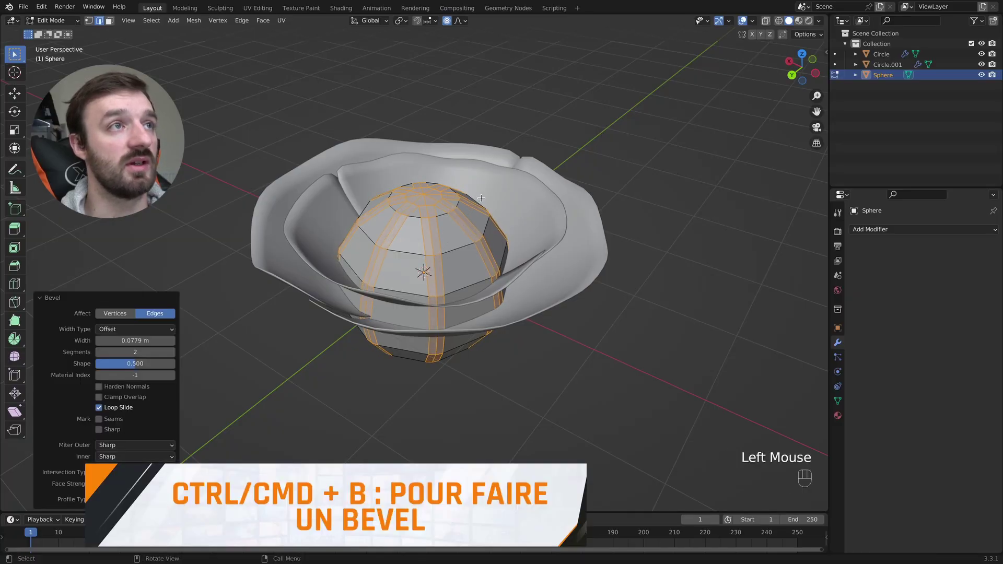
Select the middle edge loop of every beveled strip on the sphere
alt+shift+click(414, 202)
alt+shift+click(415, 201)
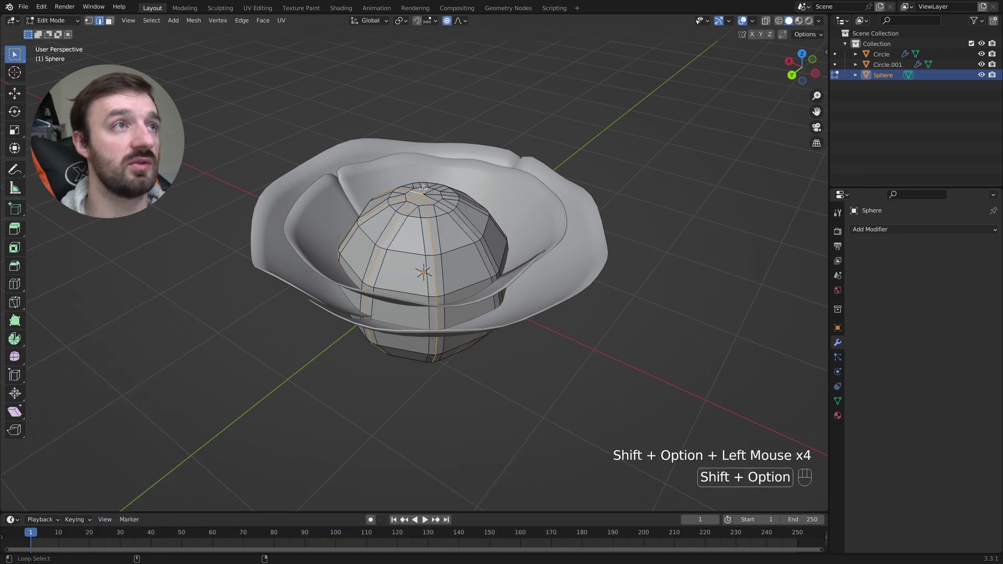
key(super+z)
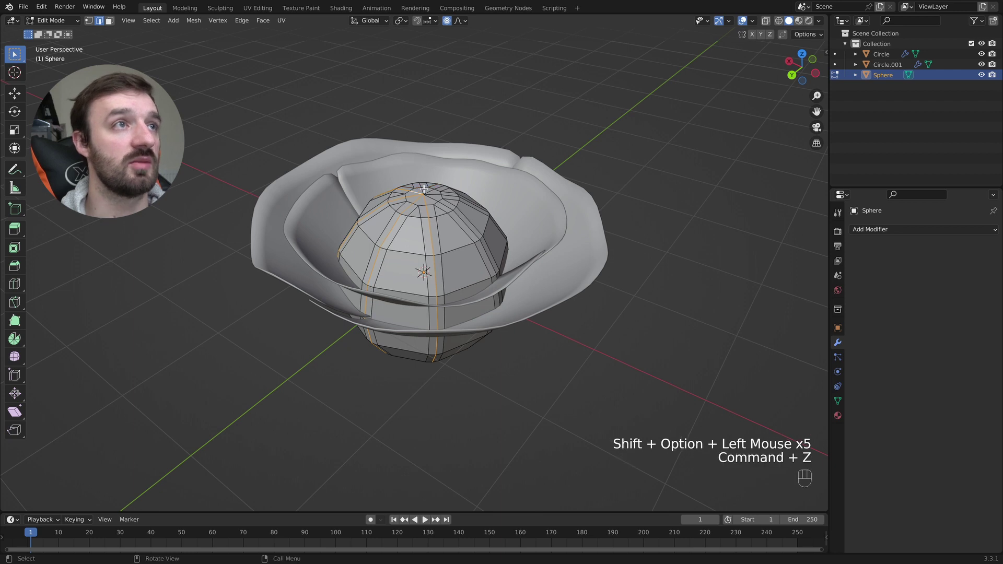
alt+shift+click(422, 190)
alt+shift+click(432, 194)
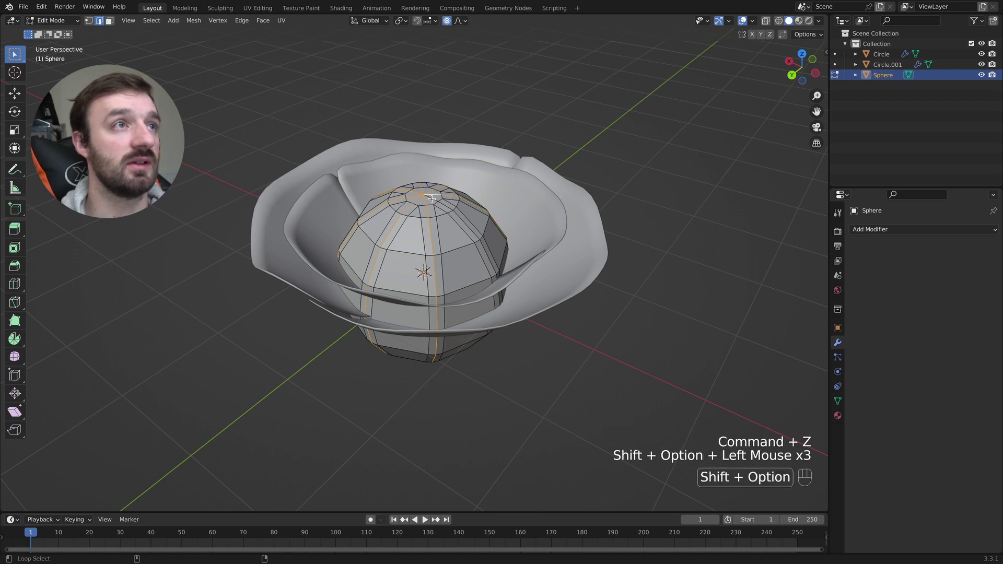
alt+shift+click(432, 199)
key(s)
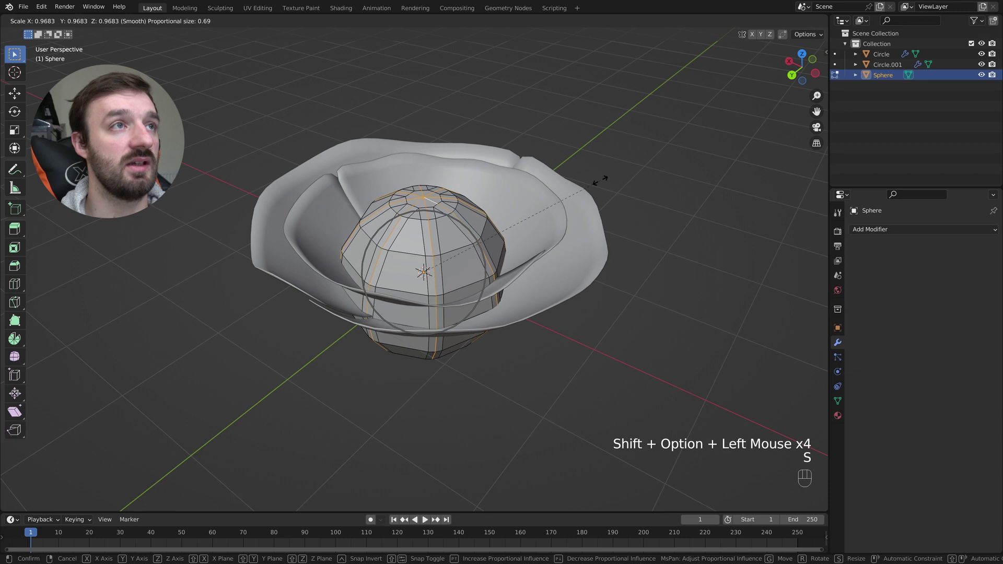
click(600, 179)
key(super+z)
Turn off proportional editing and scale the selected loops inward by a factor of about 0.83 to form grooves
click(447, 23)
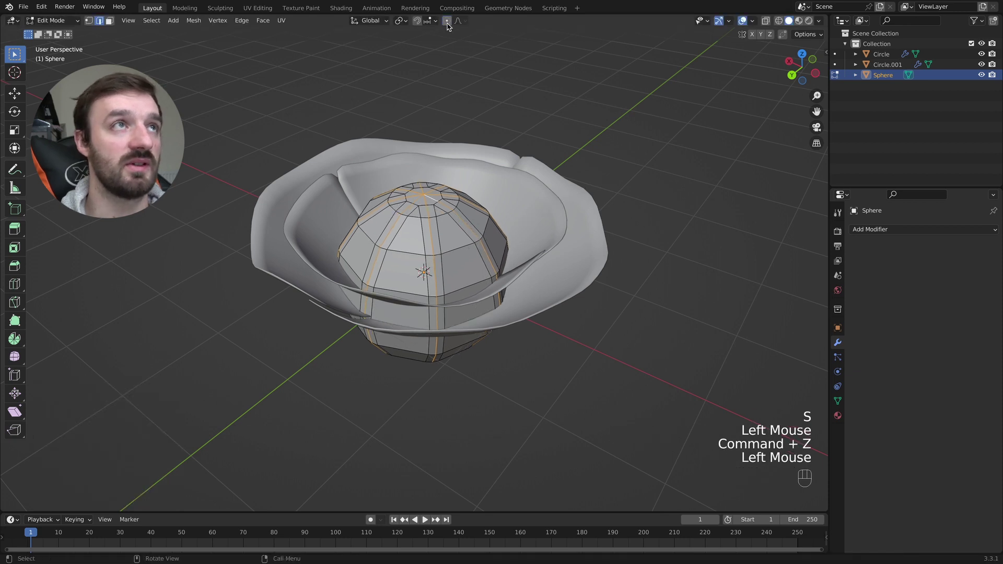
key(s)
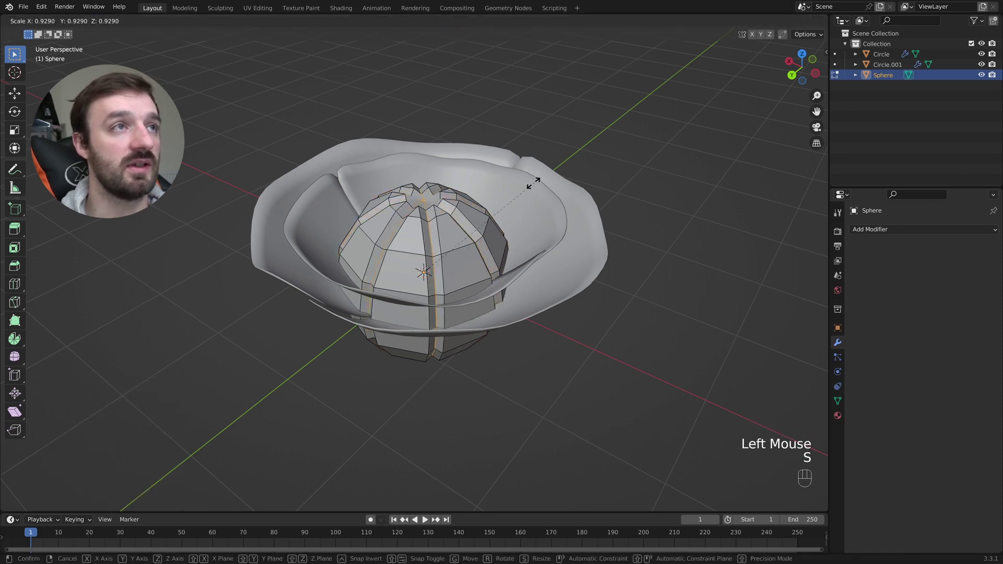
click(518, 187)
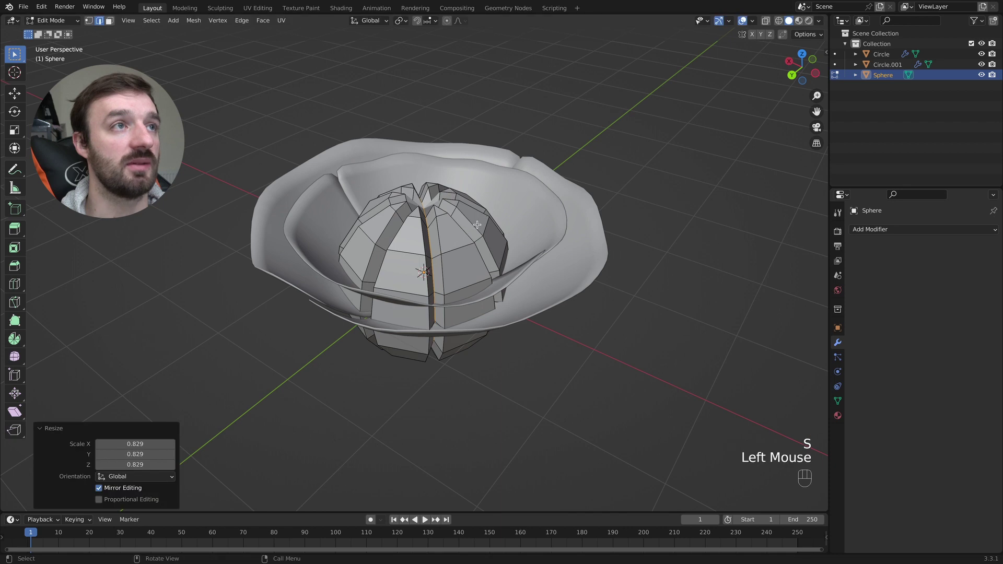
In Object Mode, scale the grooved sphere down to a small flower core and raise it along Z inside the inner bowl
key(Tab)
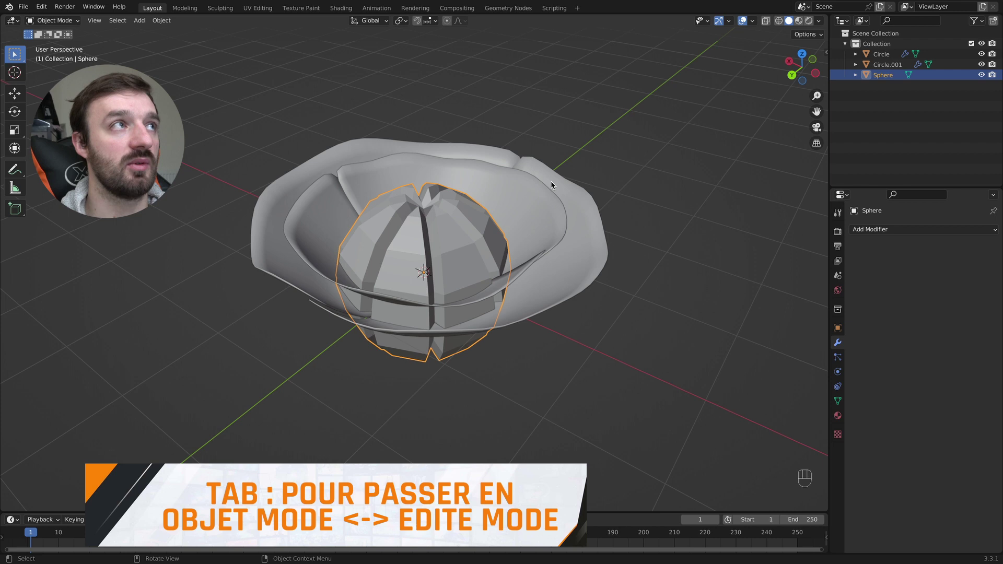
key(s)
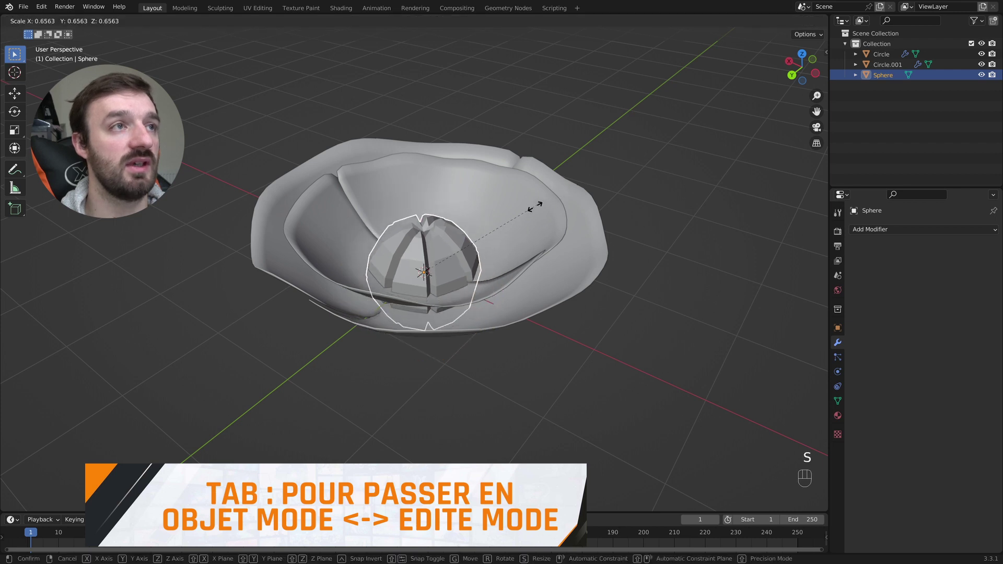
click(465, 255)
key(g)
key(z)
click(495, 234)
key(s)
click(476, 243)
middle_drag(476, 243, 483, 219)
key(s)
click(484, 236)
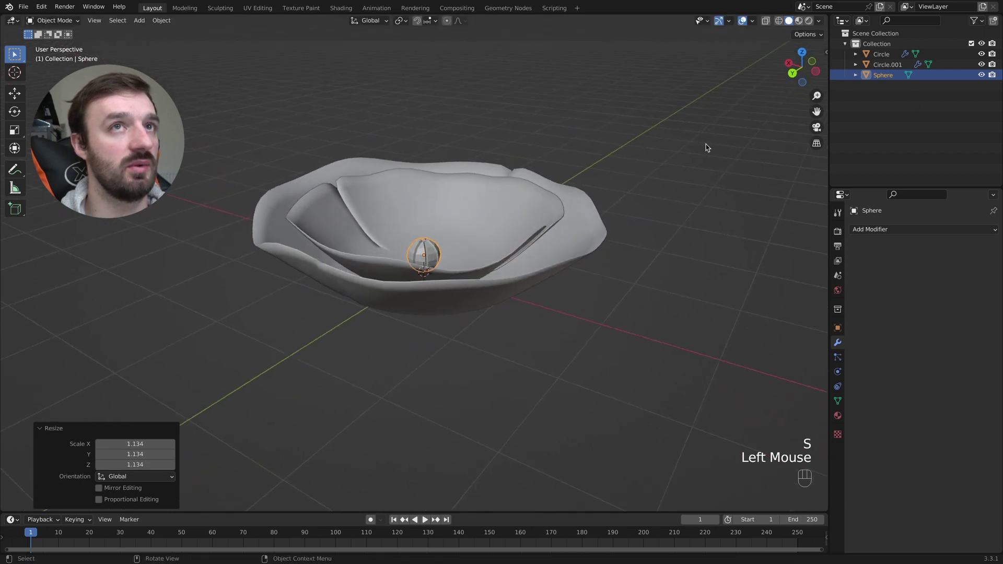
Hide both petal bowls and select the vertex at the bottom centre of the sphere in Edit Mode
click(981, 64)
click(981, 53)
scroll(438, 228, down, 5)
super+scroll(416, 281, up, 10)
scroll(481, 275, down, 2)
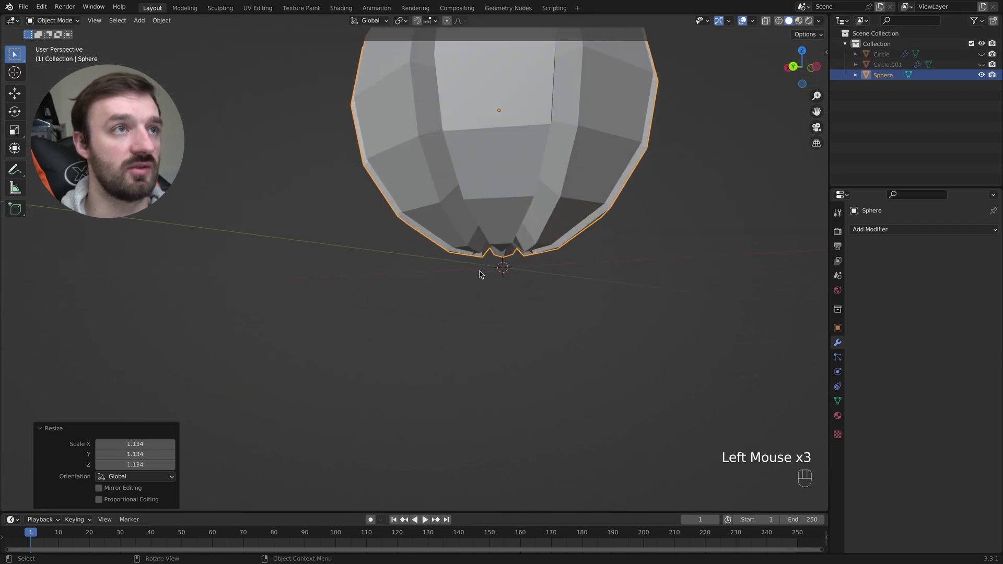
scroll(481, 274, down, 10)
key(Tab)
key(1)
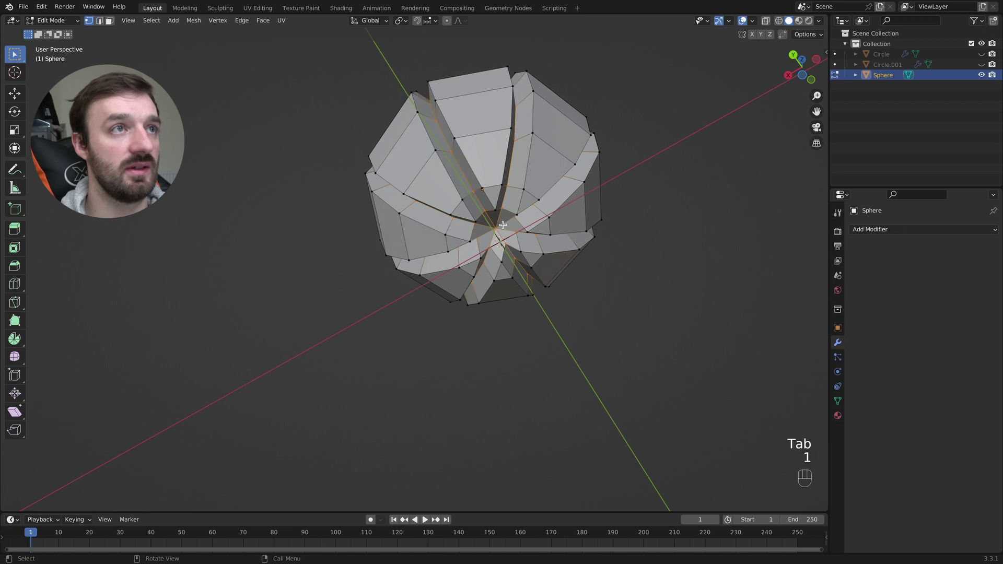
click(499, 226)
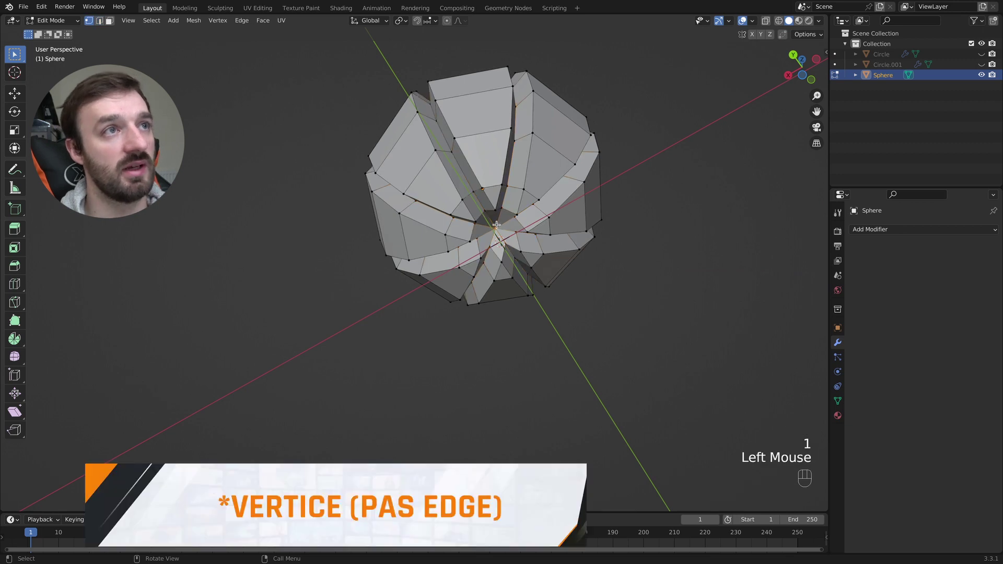
Move the bottom vertex about 0.076 m down along Z using smooth proportional editing with a size of about 0.3
super+scroll(501, 229, down, 5)
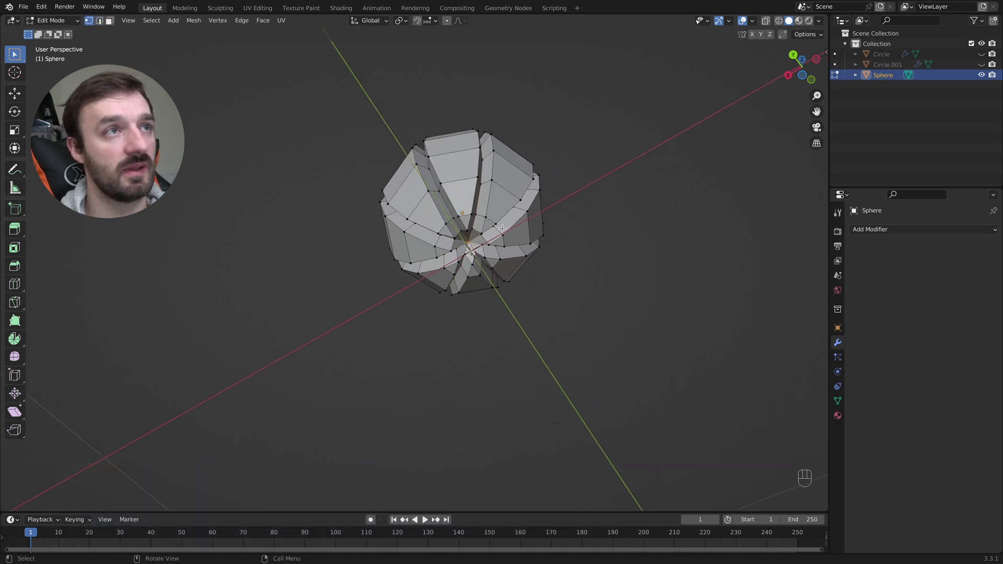
scroll(501, 230, up, 5)
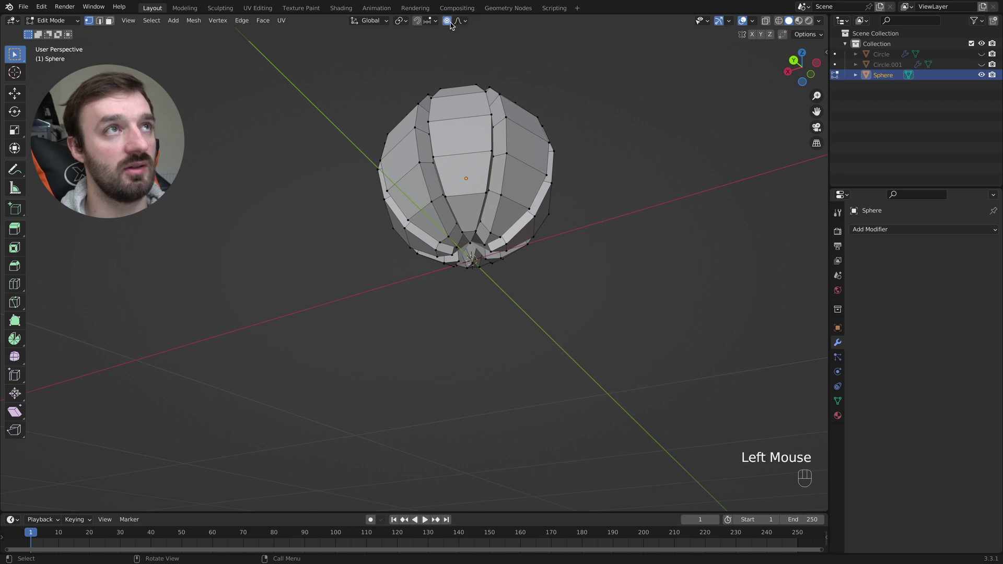
key(g)
key(z)
scroll(477, 244, up, 8)
scroll(476, 245, up, 2)
scroll(477, 273, down, 1)
click(478, 280)
Narrow the sphere's bottom end by scaling it to about 0.64 with a proportional size of about 0.28
scroll(566, 264, up, 8)
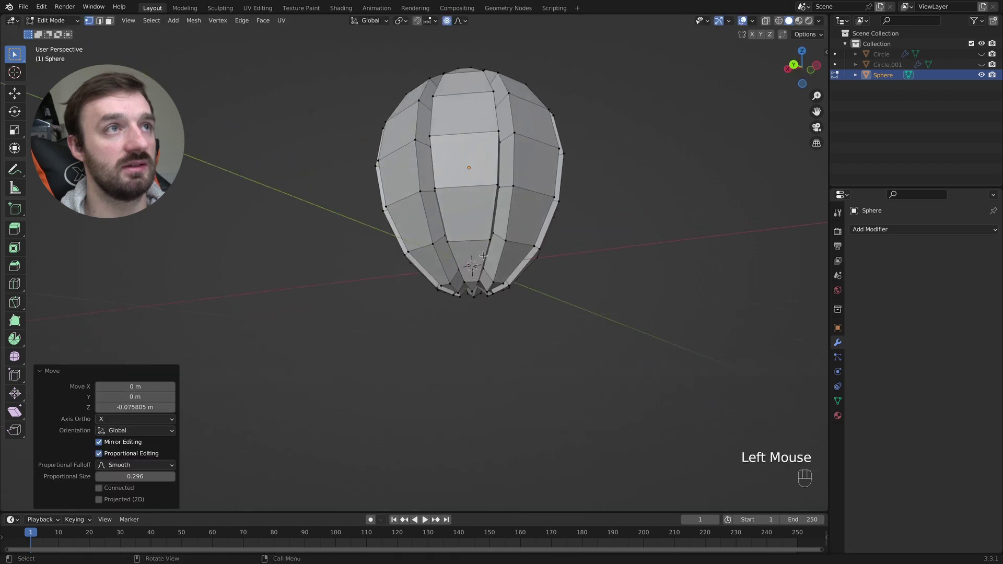
key(s)
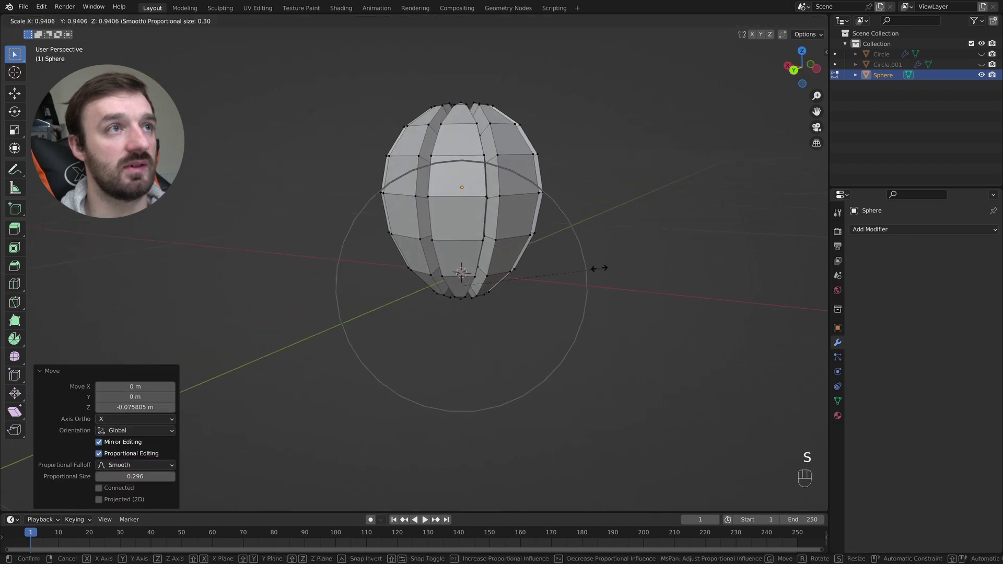
click(550, 259)
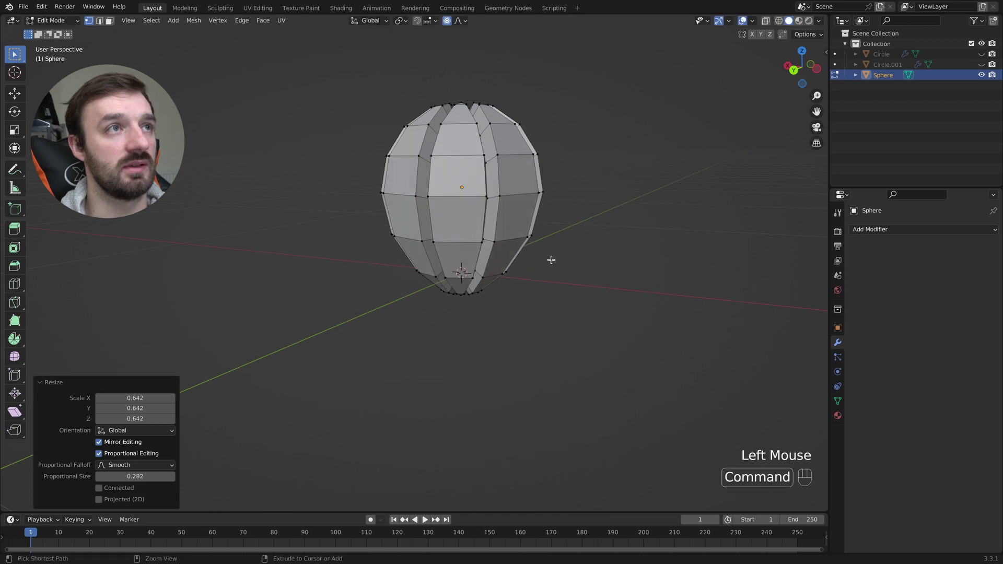
Show both petal bowls again and return to Object Mode
drag(981, 64, 982, 54)
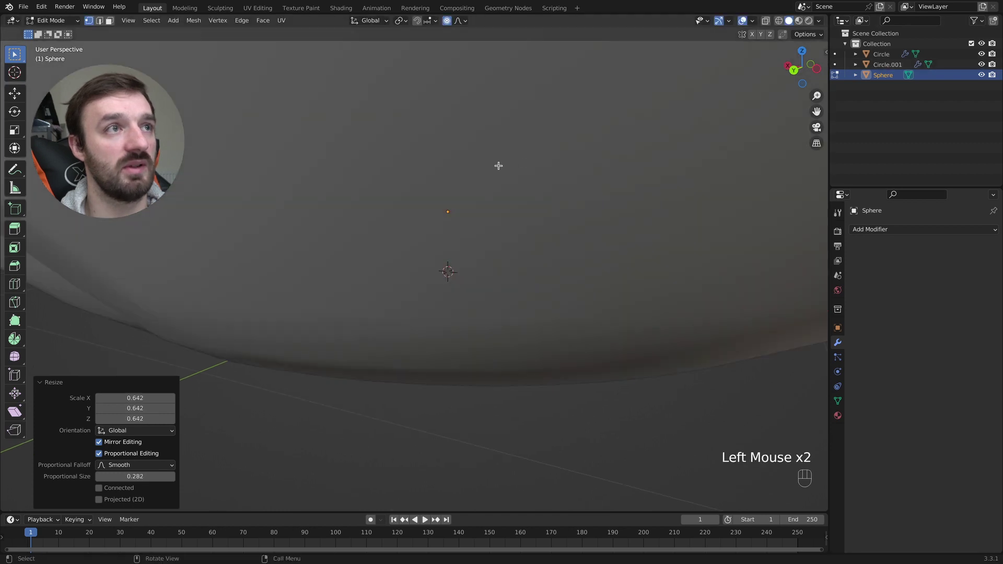
ctrl+scroll(498, 166, down, 4)
key(Tab)
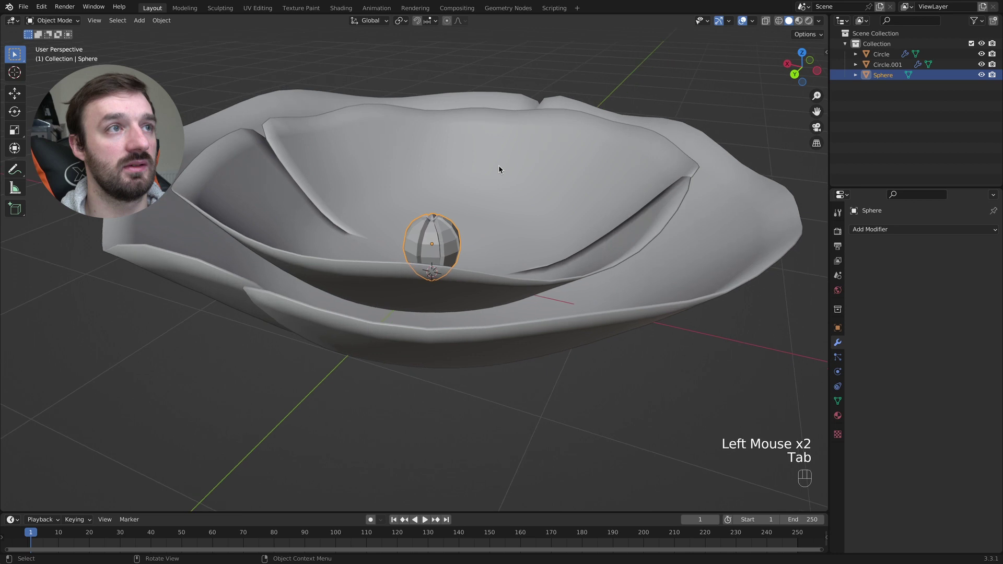
Examine the core's placement inside the petal bowls from above and from the side
scroll(498, 165, up, 5)
scroll(498, 165, left, 10)
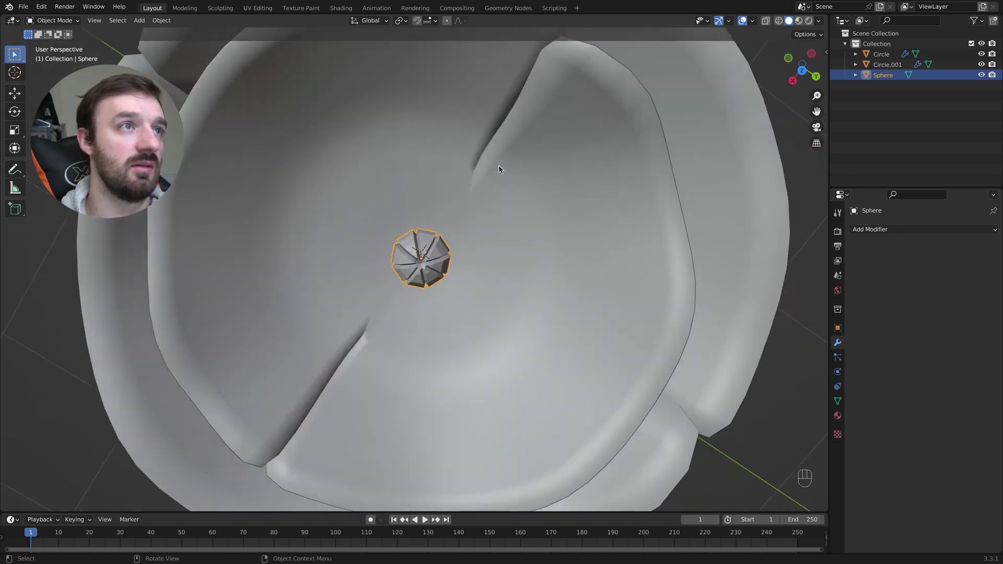
super+scroll(498, 165, down, 6)
scroll(498, 165, left, 4)
super+scroll(498, 165, up, 3)
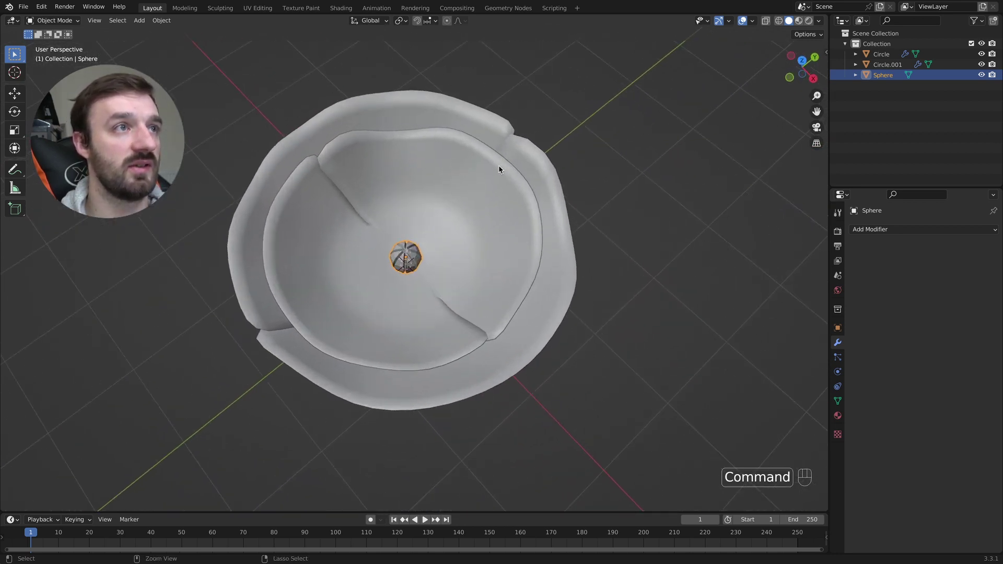
scroll(498, 165, down, 4)
scroll(498, 165, down, 3)
scroll(498, 165, right, 10)
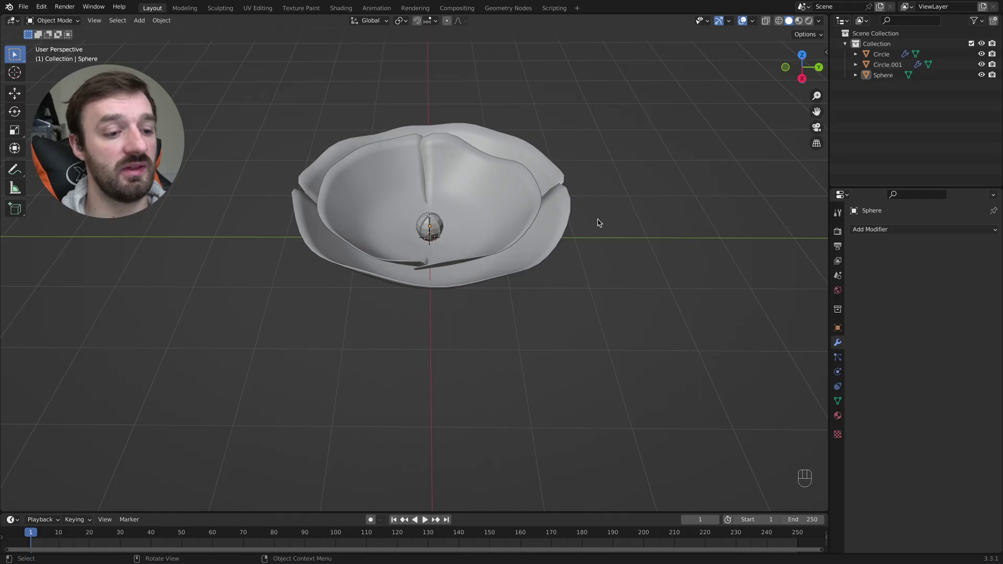
Add a 32-vertex cylinder and move it about 3.73 m along Y, clear of the flower
key(shift+a)
mouse_move(598, 223)
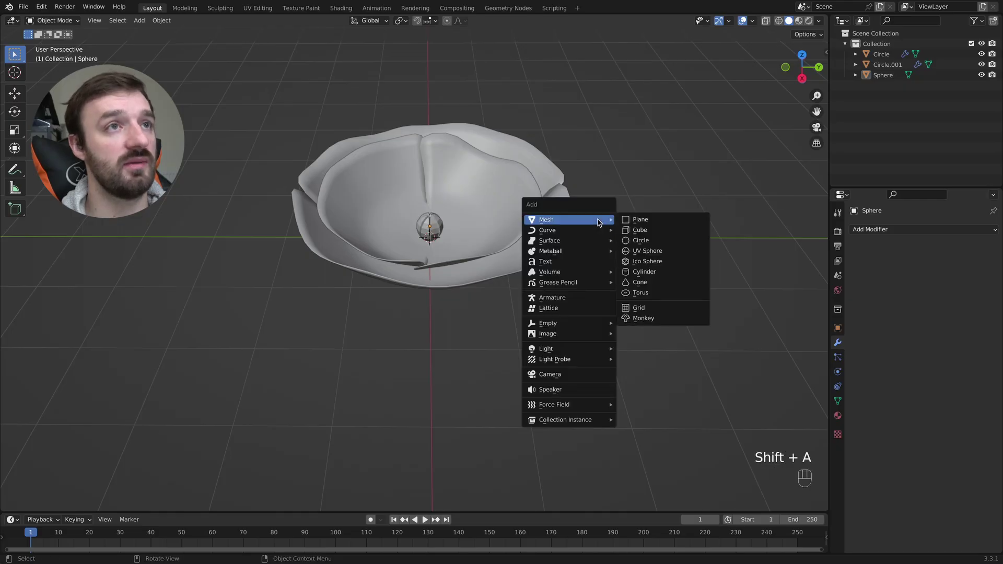
click(658, 272)
key(g)
key(y)
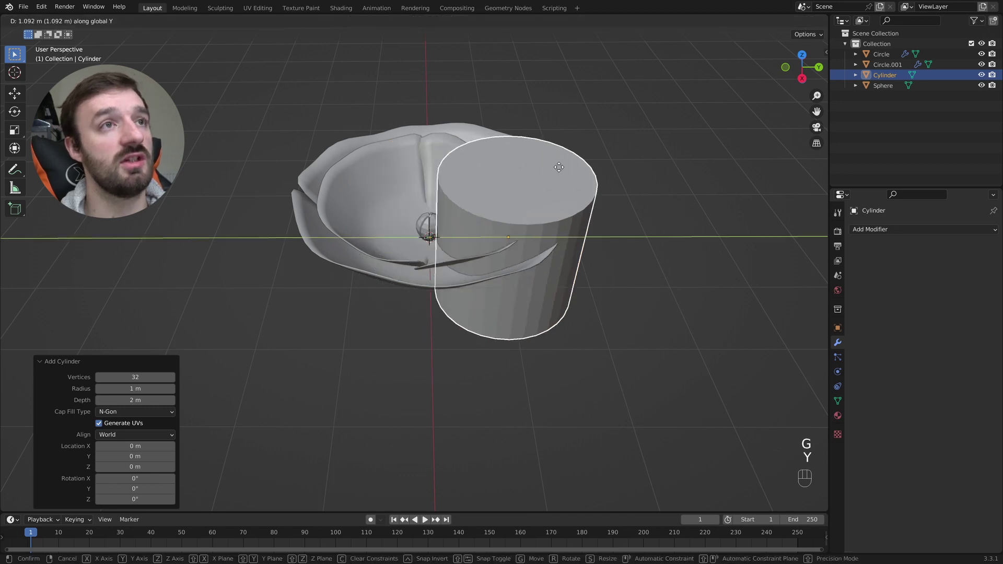
click(719, 168)
Scale the cylinder down uniformly by a factor of about 0.26 and again by about 0.15
key(s)
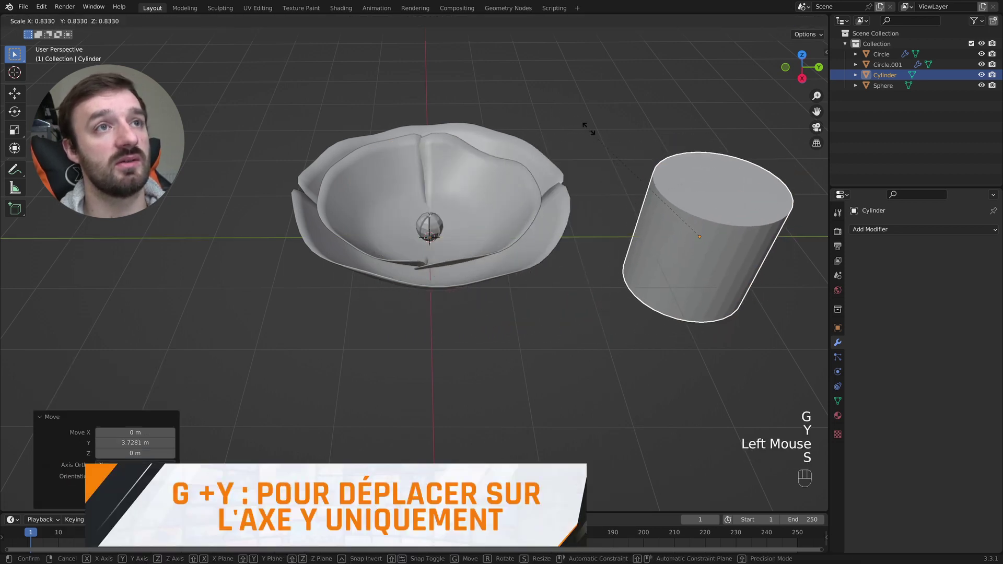
click(671, 193)
shift+scroll(645, 165, right, 10)
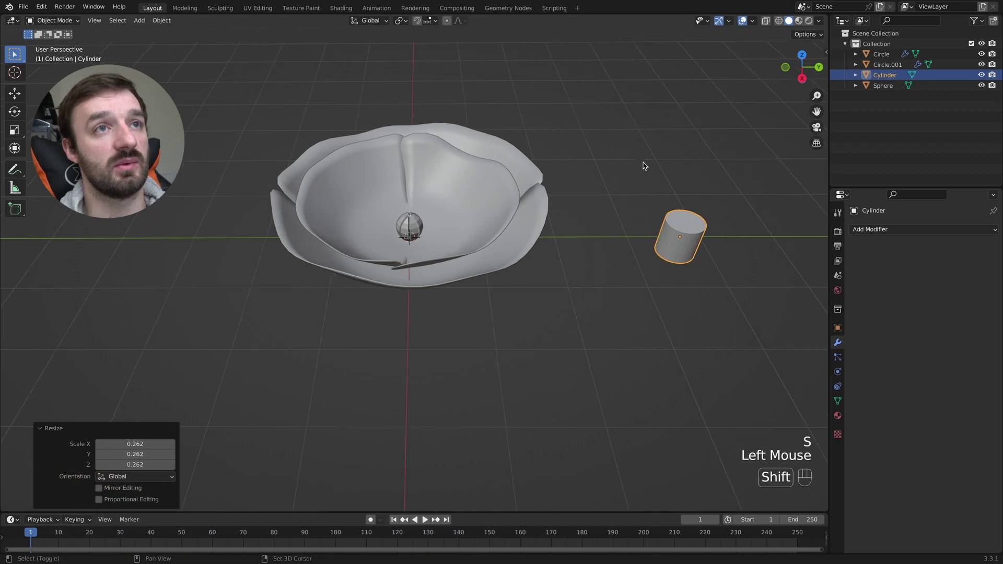
key(s)
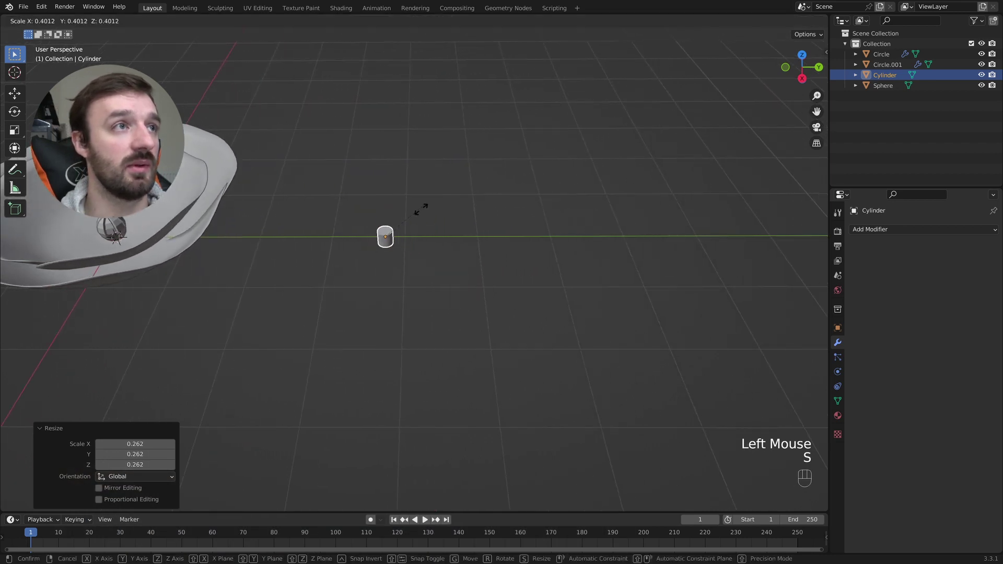
click(403, 230)
Enter Edit Mode on the small cylinder and select its top face in face selection mode
super+scroll(385, 228, up, 10)
shift+scroll(377, 215, up, 8)
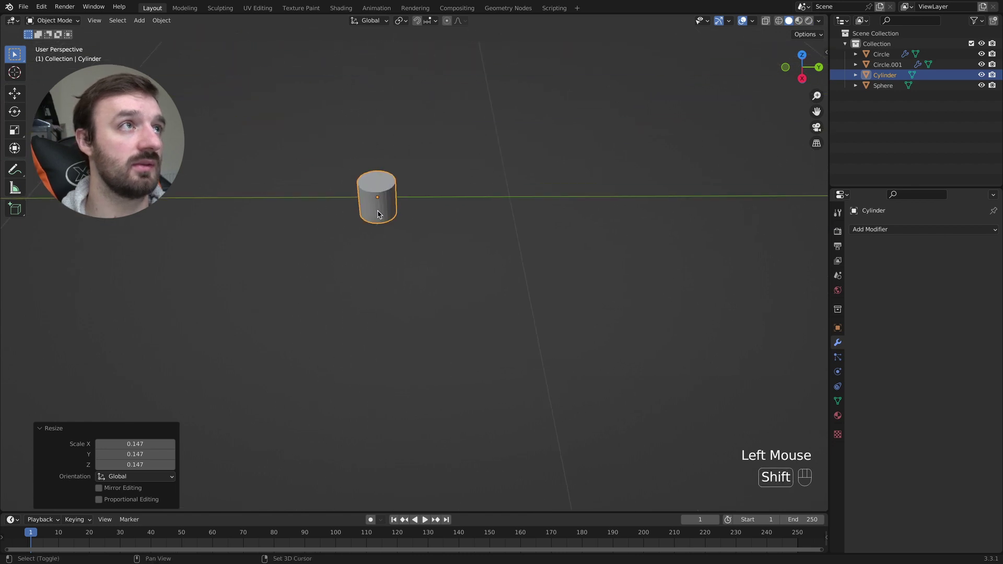
shift+scroll(378, 214, up, 5)
key(Tab)
scroll(458, 242, left, 2)
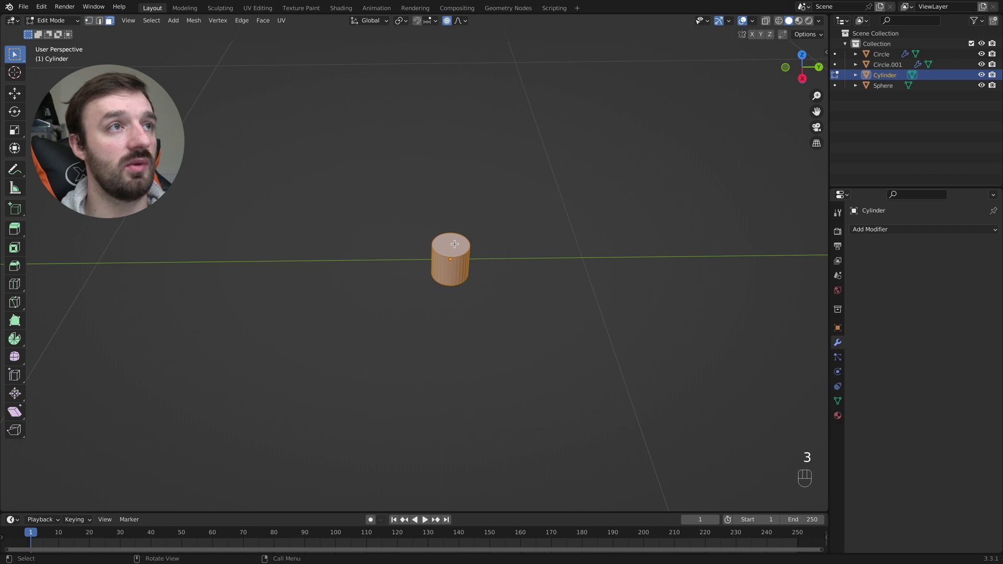
click(455, 244)
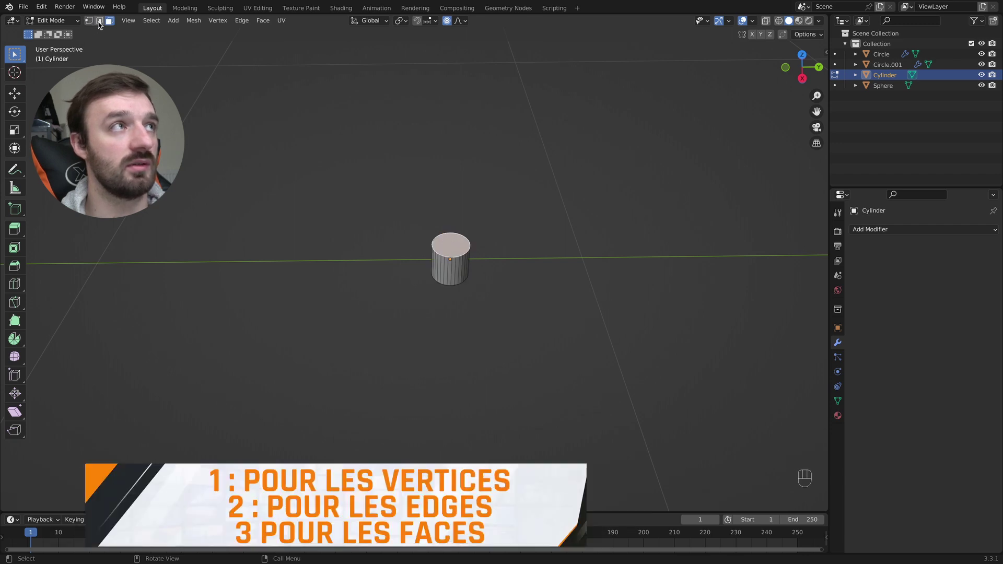
Spin the cylinder's top face about the Y axis with 12 steps
super+scroll(338, 164, down, 2)
scroll(339, 164, right, 5)
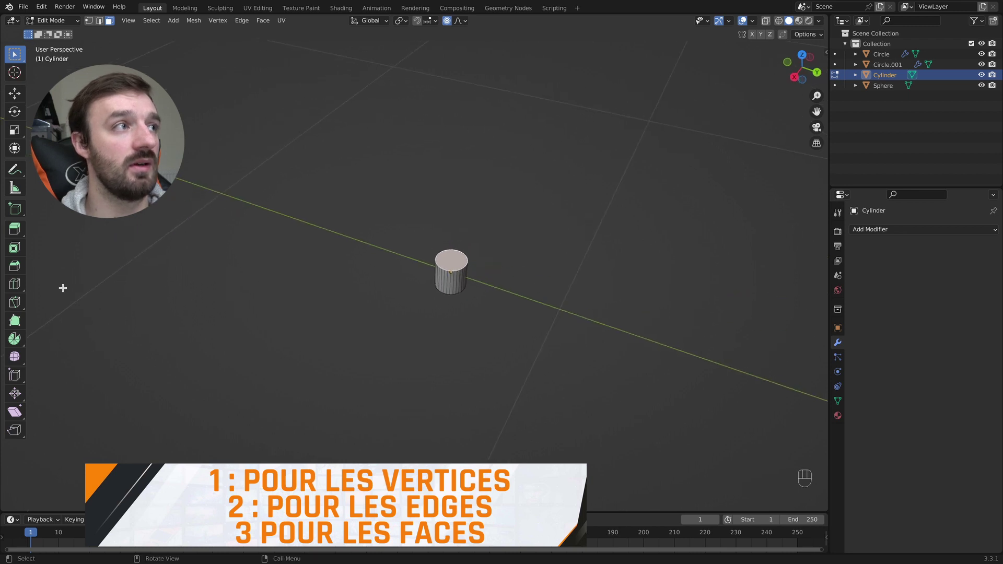
click(14, 339)
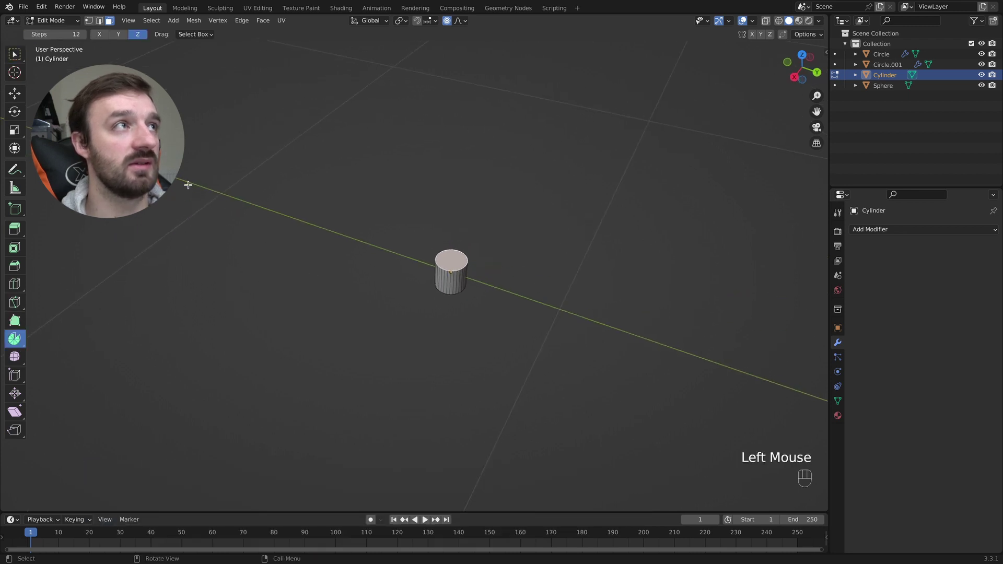
super+scroll(351, 144, down, 4)
scroll(352, 144, right, 5)
scroll(351, 144, down, 3)
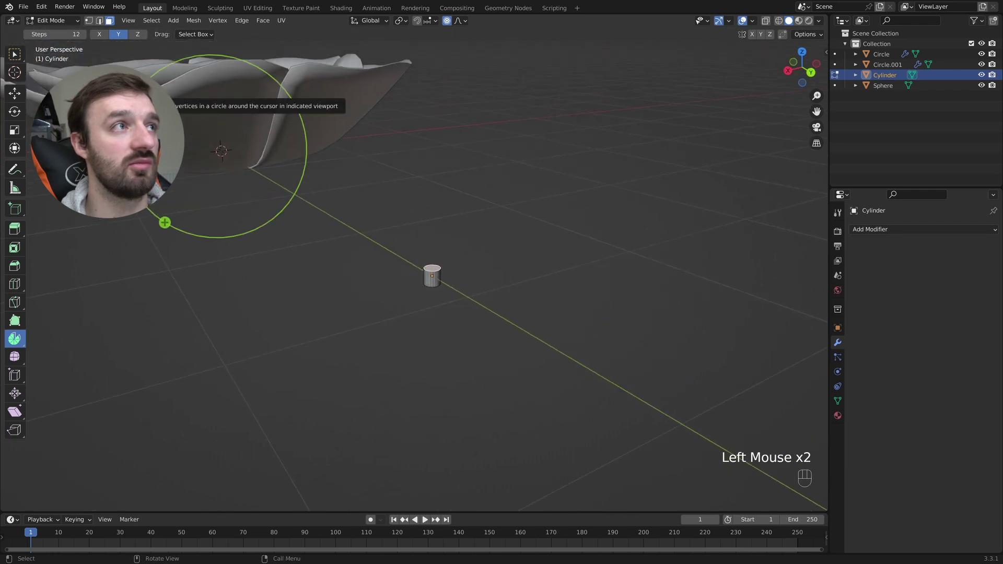
drag(165, 222, 201, 84)
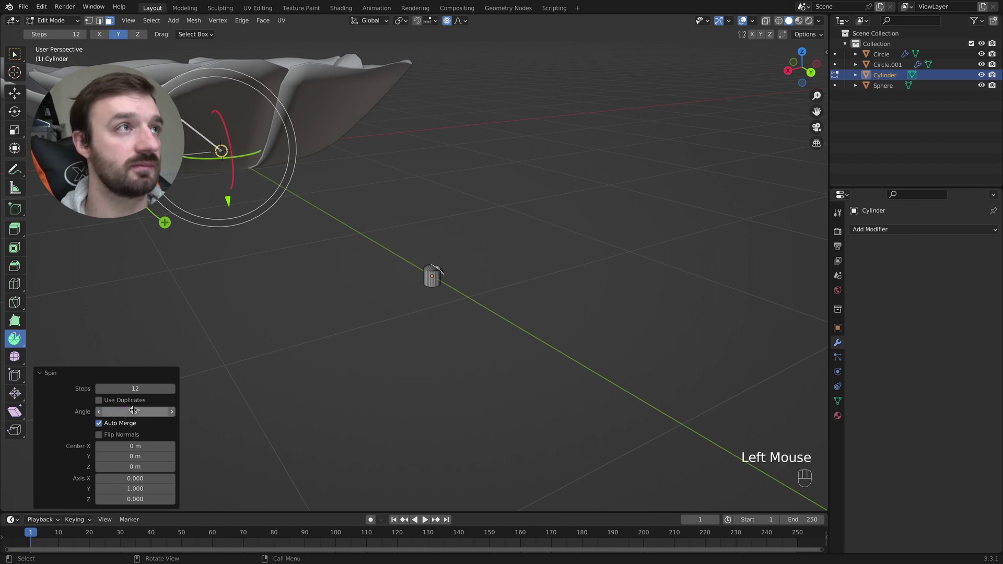
Set the spin to 6 steps and a 45° angle, with its center at X -0.48 m and Z 0.06 m
drag(131, 470, 14, 448)
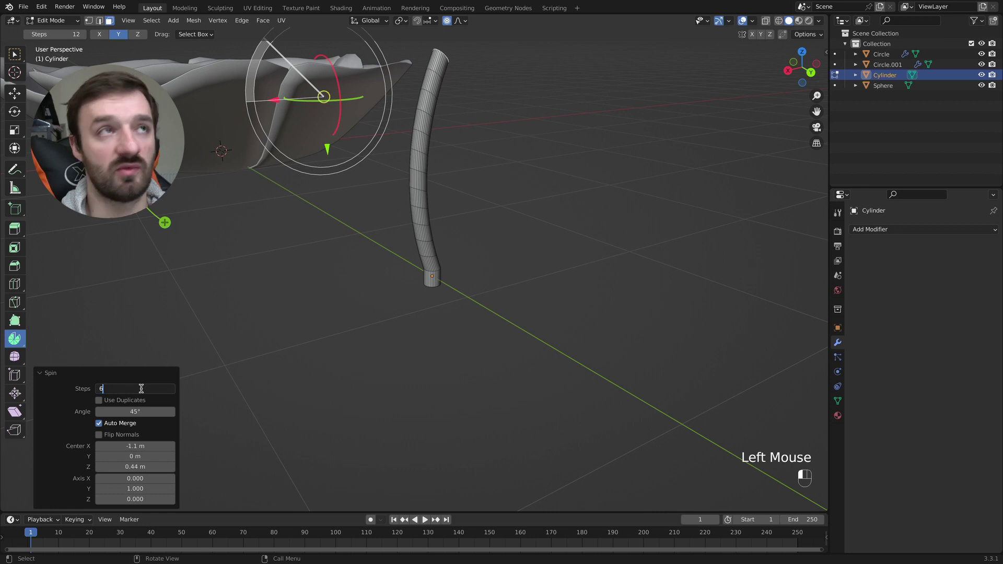
drag(135, 466, 104, 466)
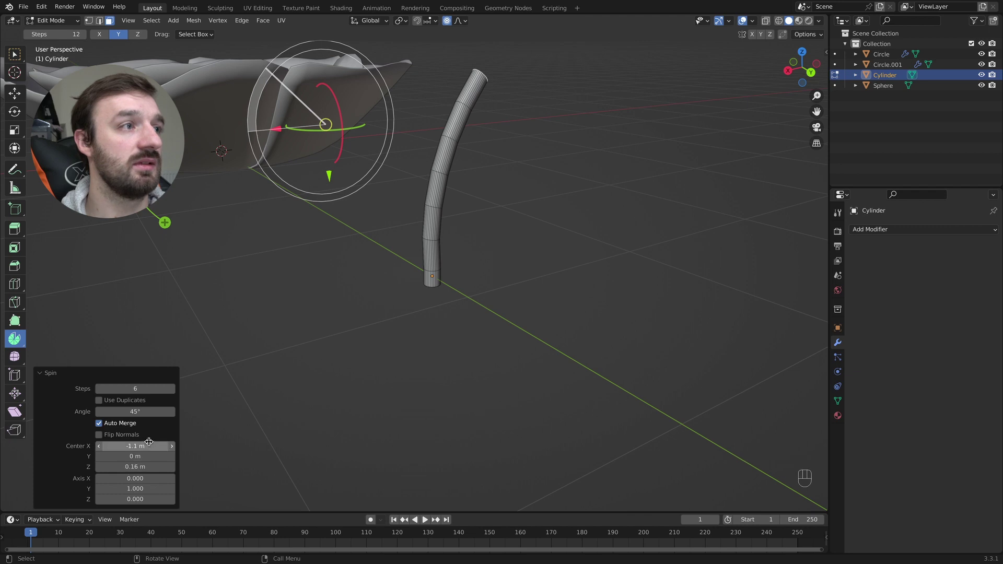
drag(135, 445, 194, 445)
drag(148, 469, 139, 469)
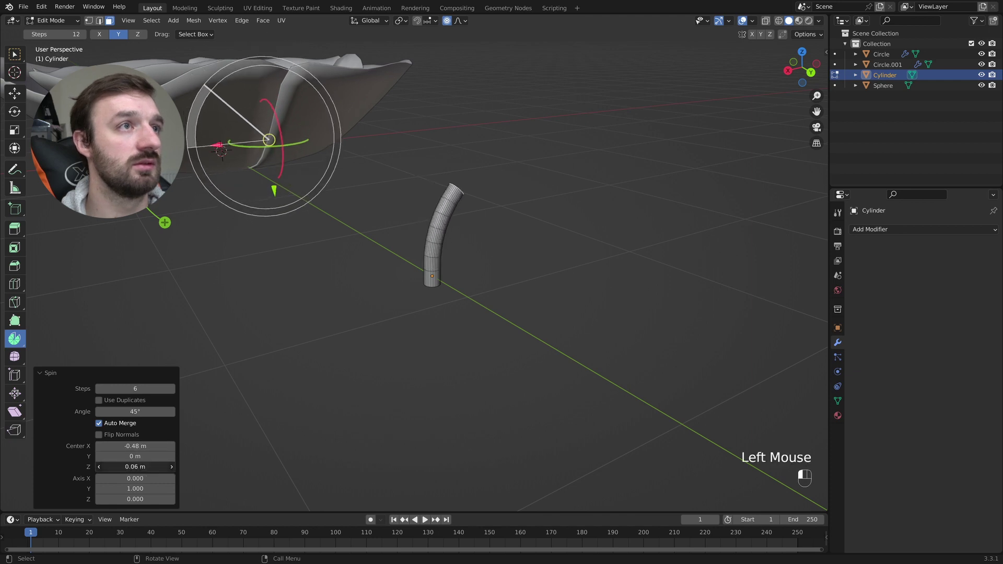
Return to Object Mode and scale the curved stem down uniformly by a factor of about 0.53
middle_drag(369, 338, 366, 337)
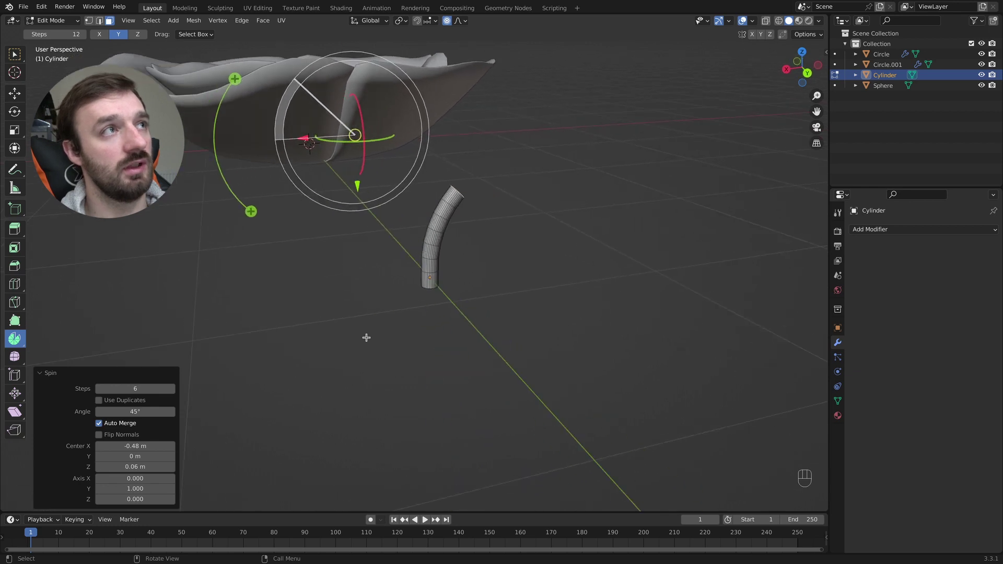
super+scroll(400, 295, down, 4)
middle_drag(400, 295, 403, 293)
super+scroll(403, 294, down, 4)
super+scroll(403, 294, up, 4)
key(Tab)
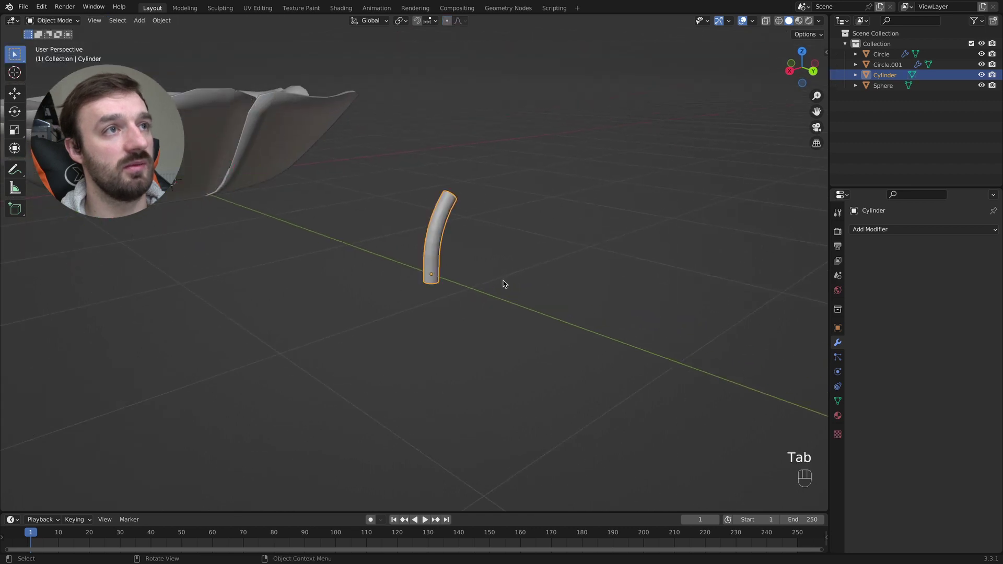
key(s)
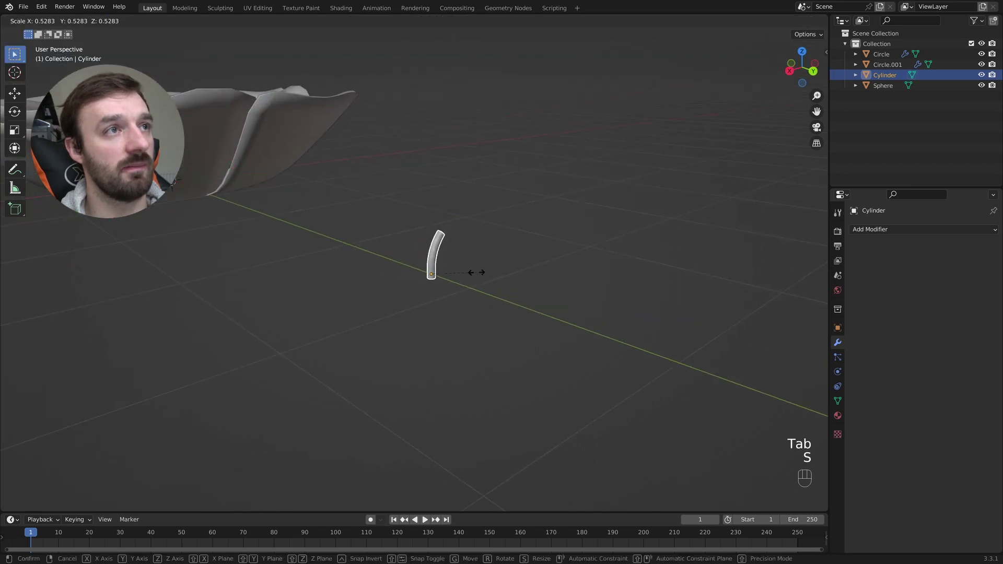
click(477, 272)
scroll(477, 239, right, 4)
super+scroll(477, 240, up, 3)
scroll(476, 241, up, 5)
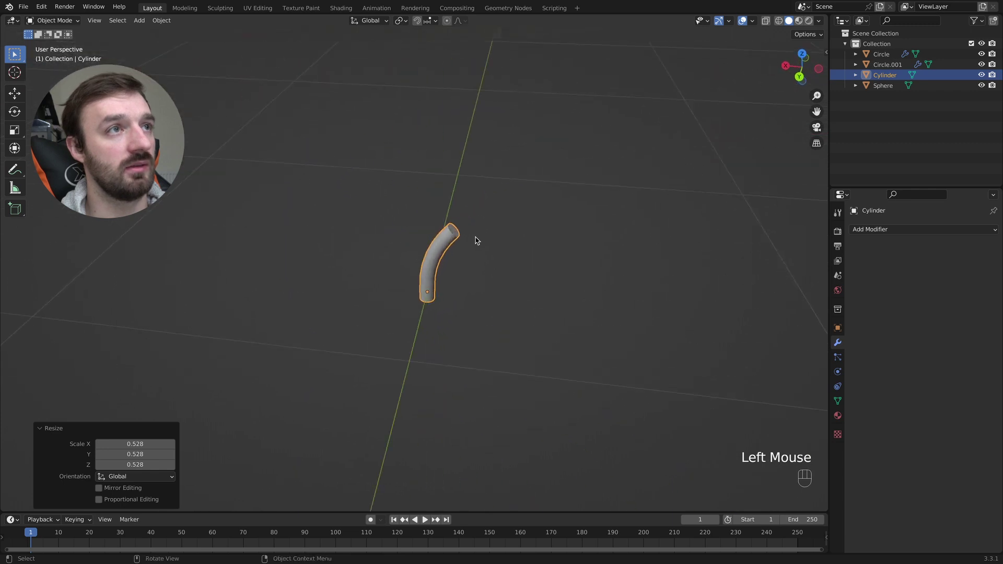
In Edit Mode, extrude the stem's upper end face about 0.062 m along its normal
key(Tab)
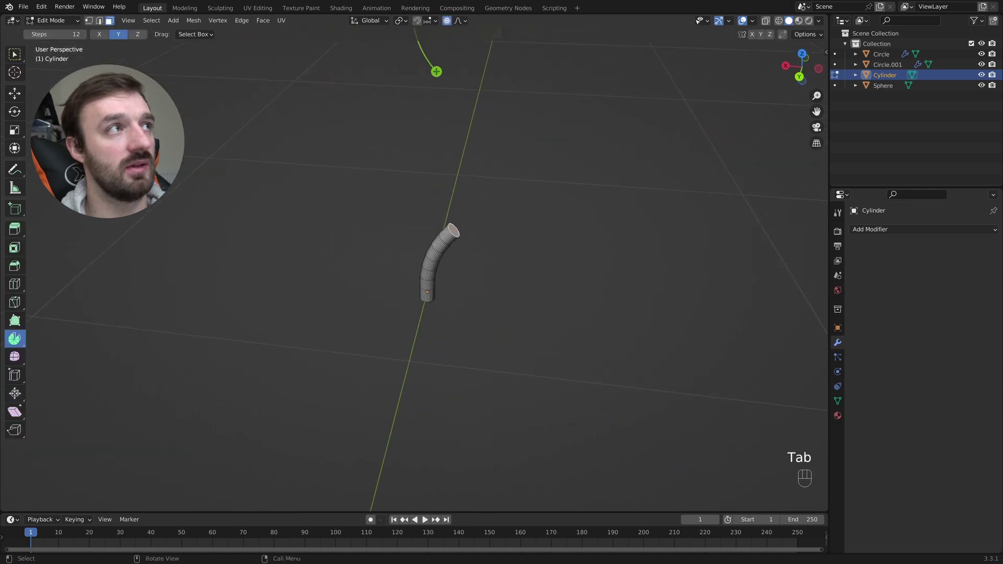
click(14, 53)
key(e)
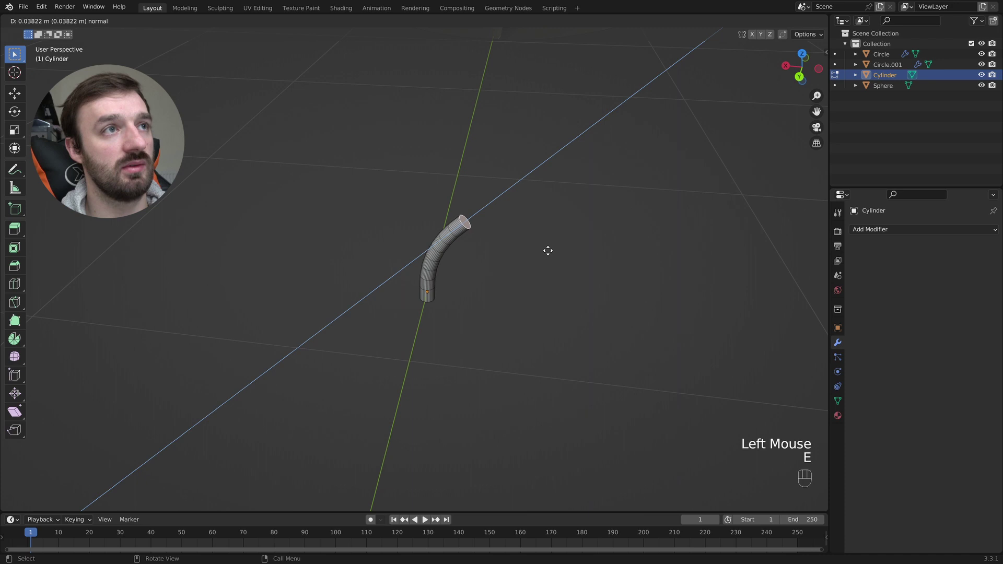
click(556, 248)
Select the side faces of the stem's end section and extrude them outward along their normals to form a thicker head
key(z)
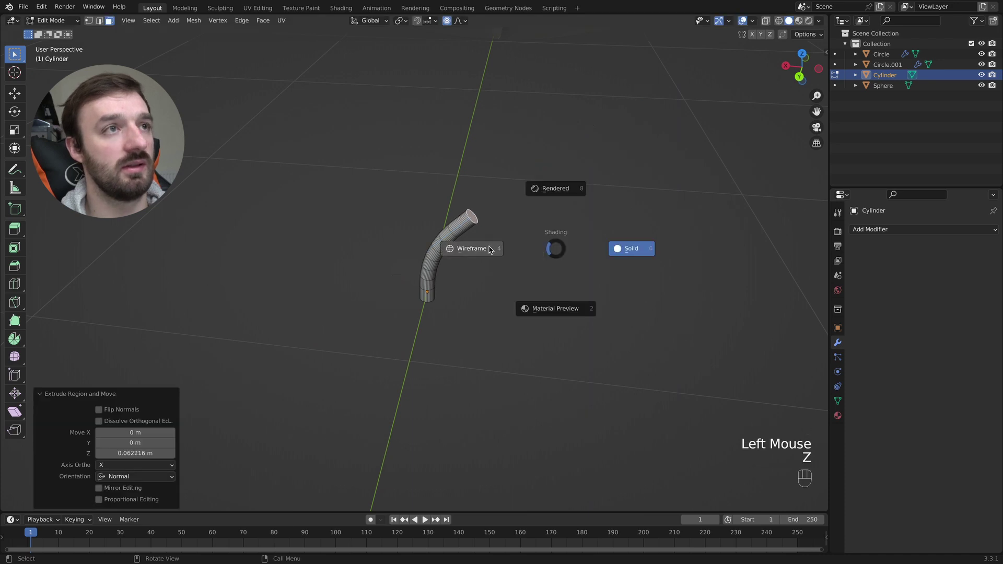
click(467, 250)
middle_drag(470, 242, 493, 201)
drag(502, 190, 460, 225)
key(z)
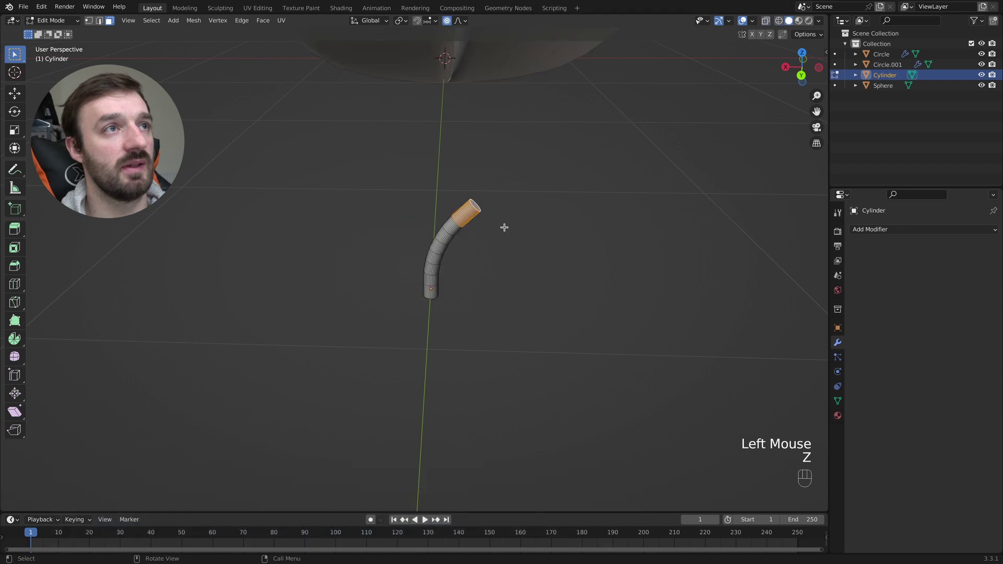
right_click(463, 215)
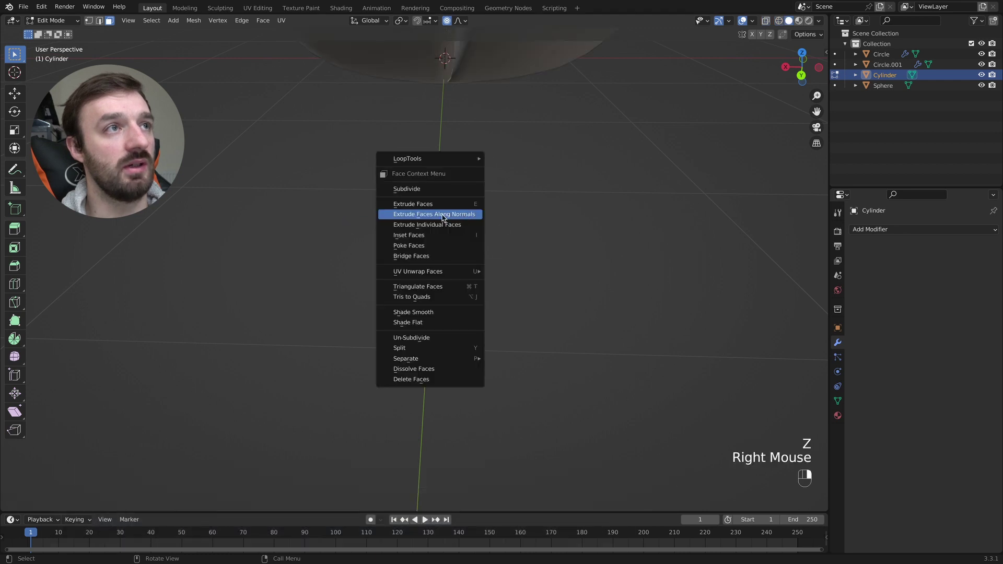
click(453, 216)
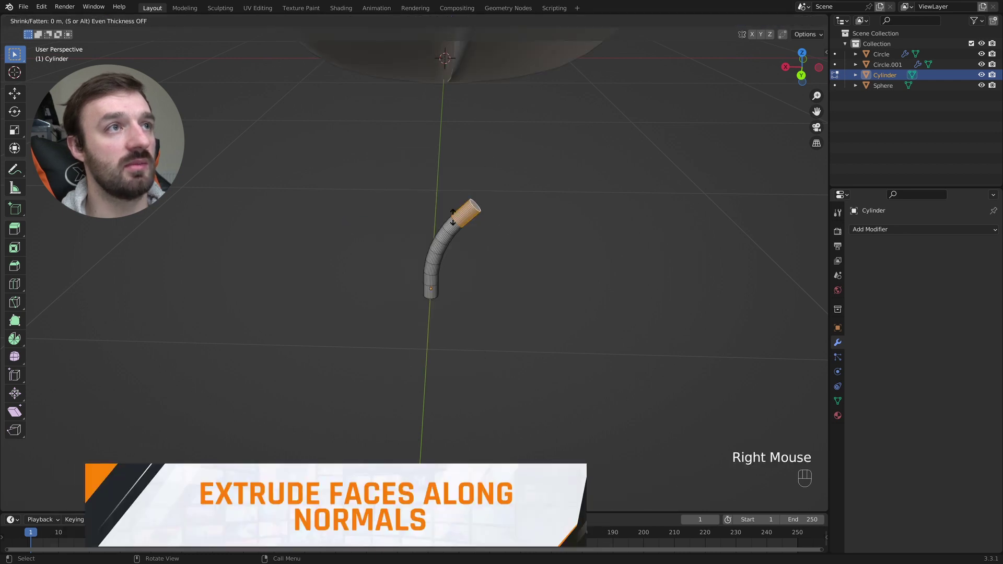
click(422, 97)
middle_drag(423, 98, 445, 123)
key(Tab)
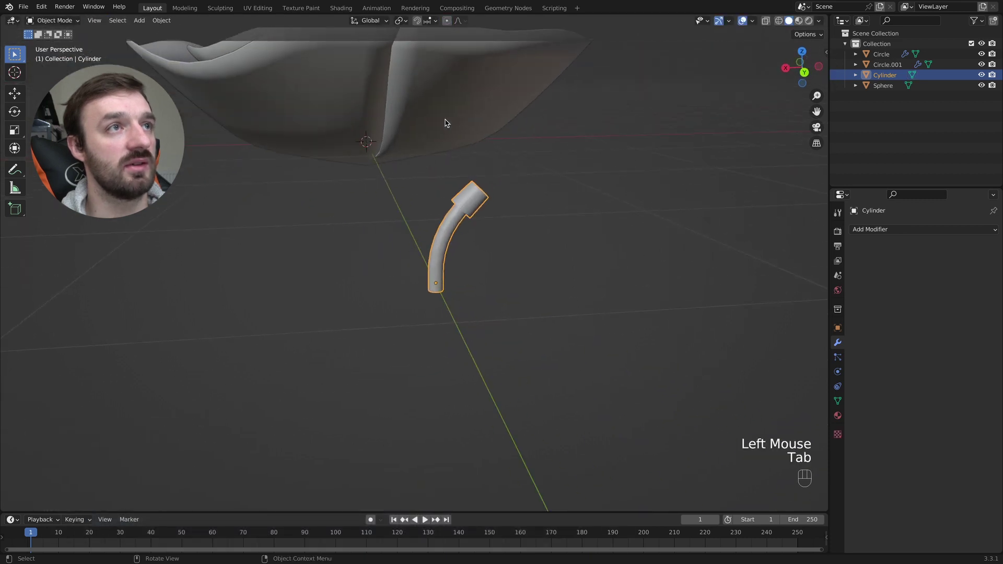
Inset the end face of the stem's thick head
key(Tab)
middle_drag(488, 219, 499, 205)
key(i)
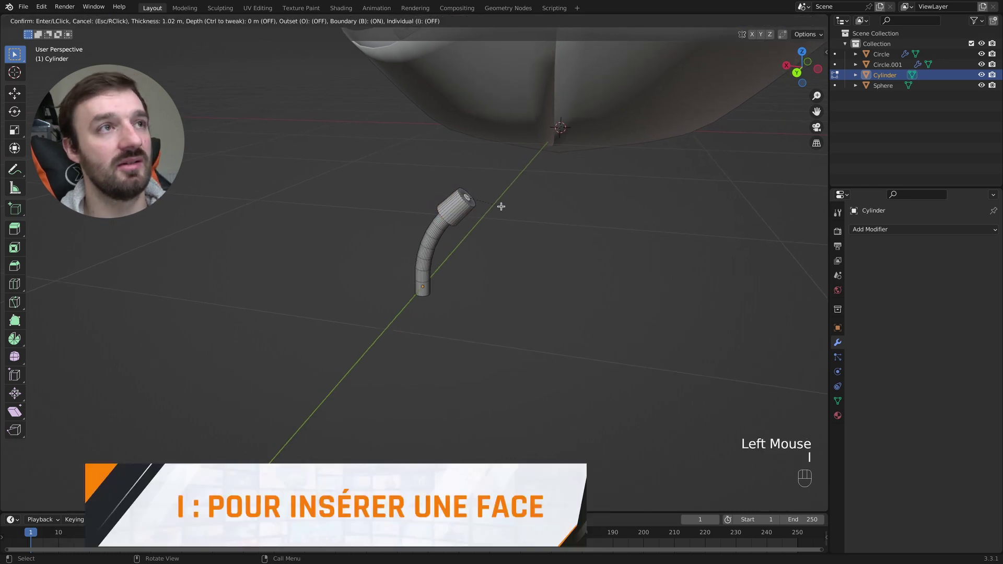
click(498, 213)
middle_drag(498, 214, 498, 216)
key(Tab)
key(Tab)
Inset the bottom face at the stem's base
click(425, 266)
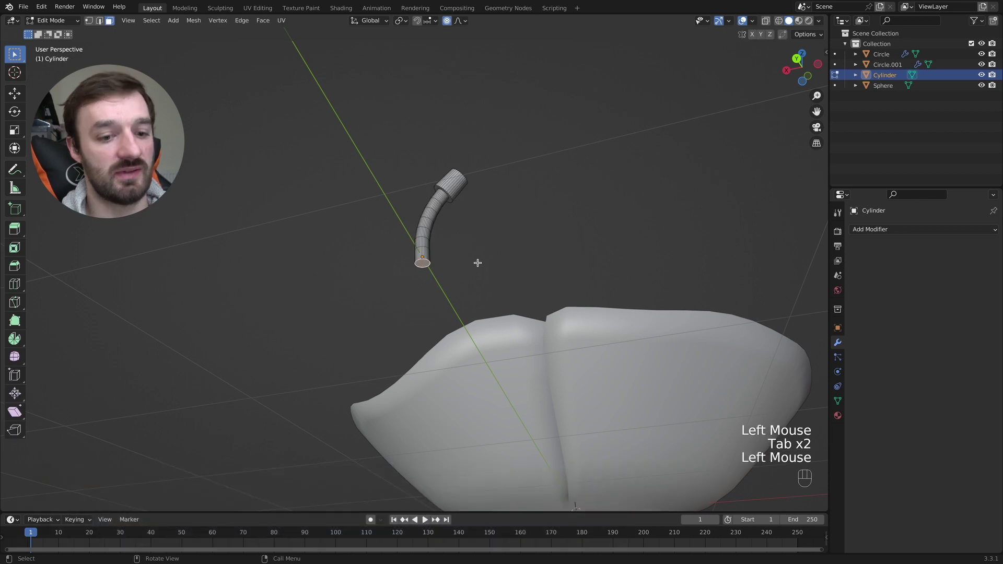
key(i)
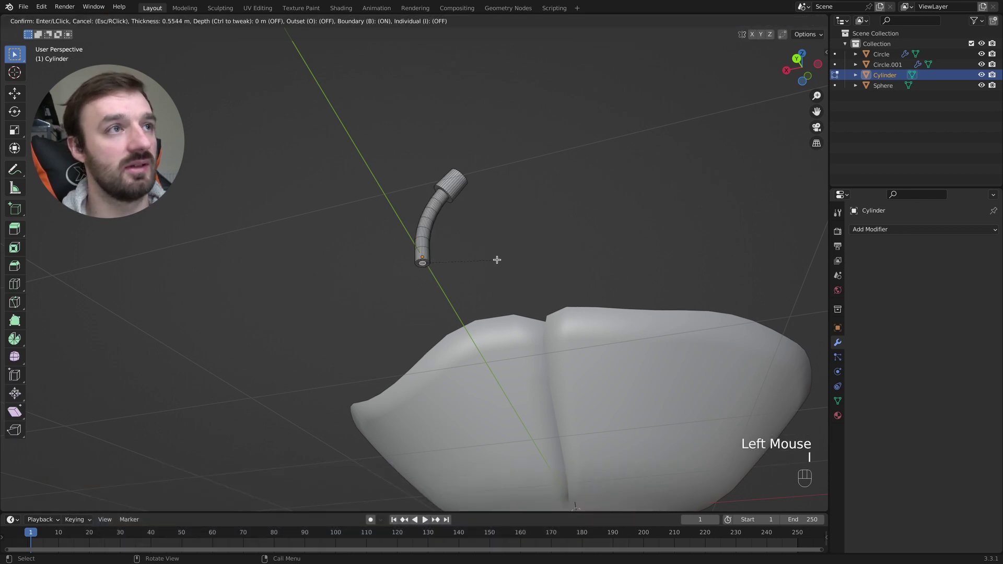
click(483, 260)
key(Tab)
middle_drag(484, 259, 486, 260)
super+scroll(485, 259, up, 2)
Bevel the edge loop around the head's lower rim with 2 segments and a width of about 0.204 m
key(Tab)
key(2)
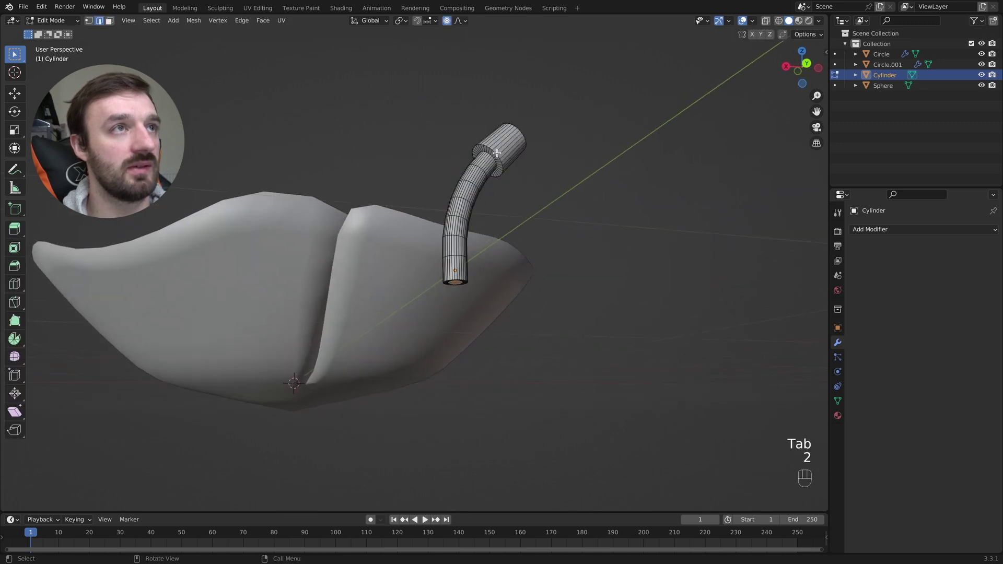
alt+shift+click(496, 154)
alt+shift+click(498, 153)
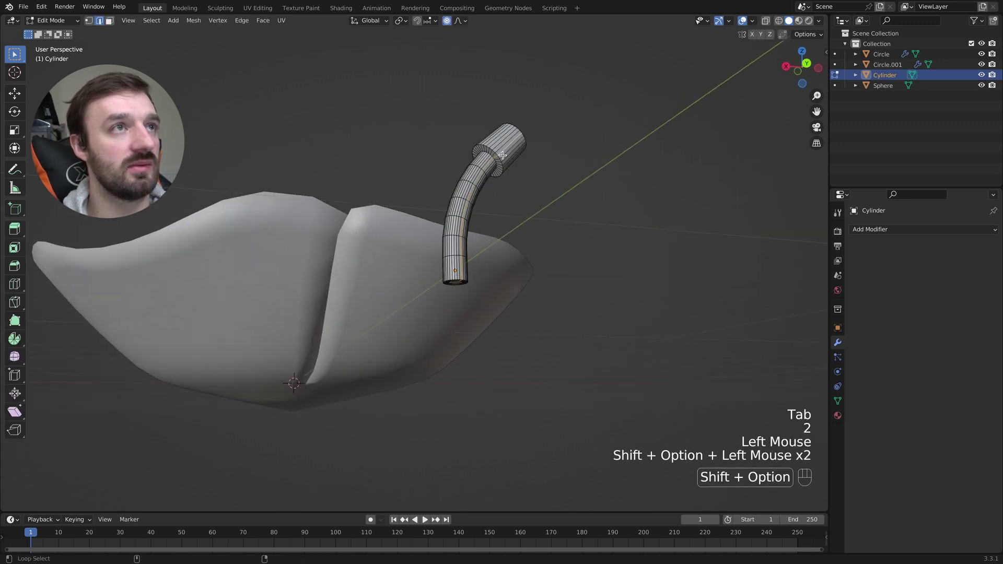
click(504, 154)
click(531, 148)
super+scroll(531, 149, up, 5)
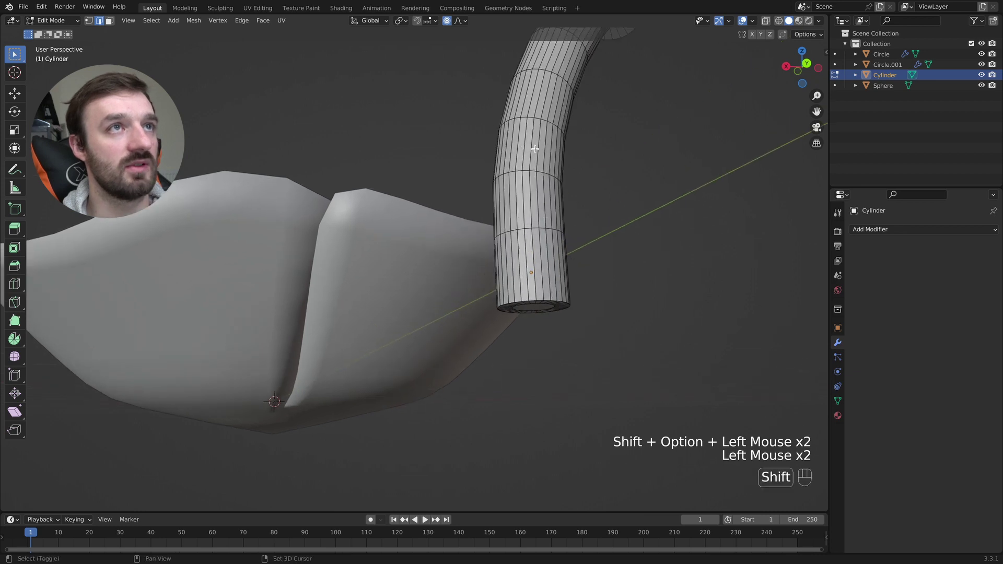
shift+scroll(531, 149, up, 8)
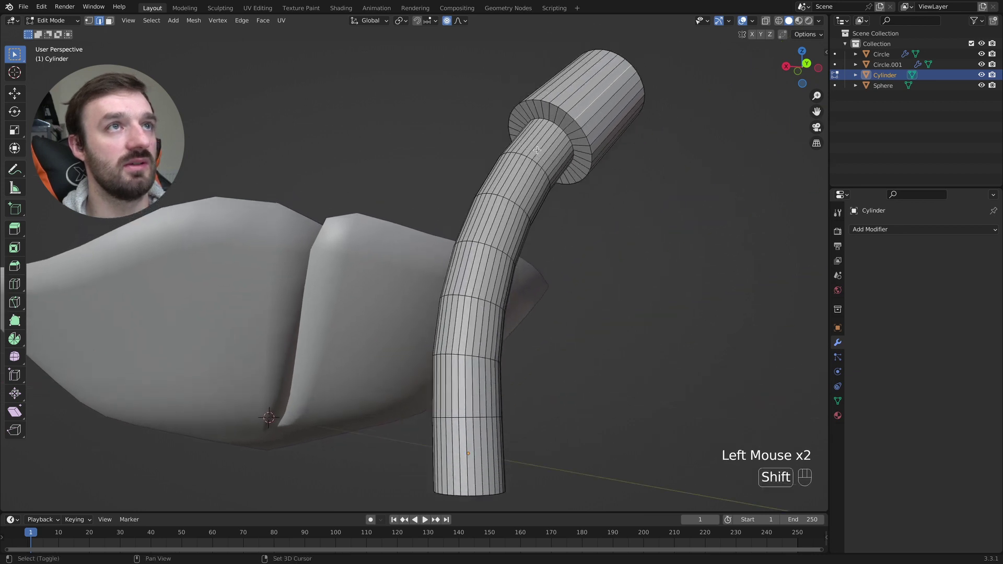
alt+shift+click(572, 139)
alt+shift+click(573, 141)
key(super+b)
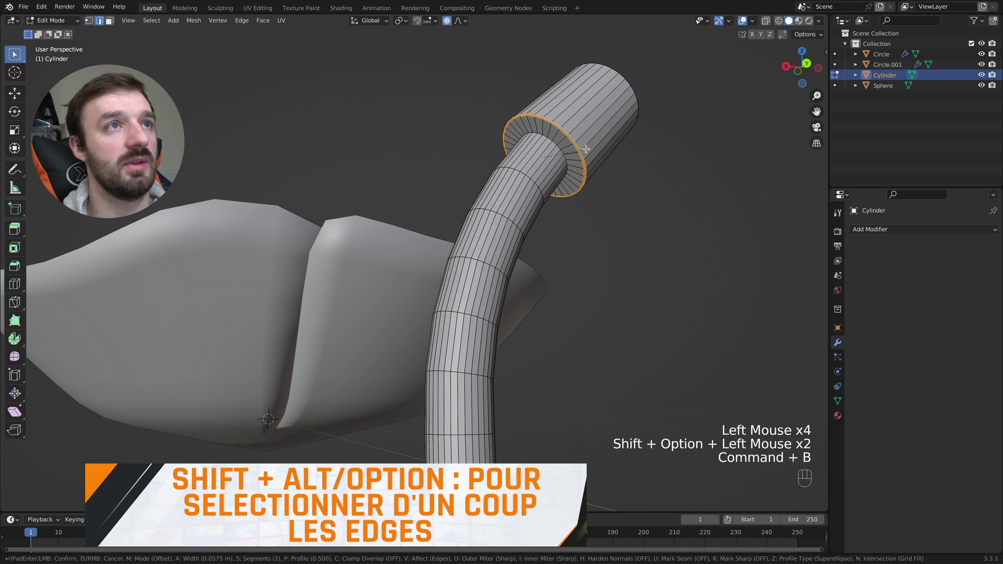
click(587, 149)
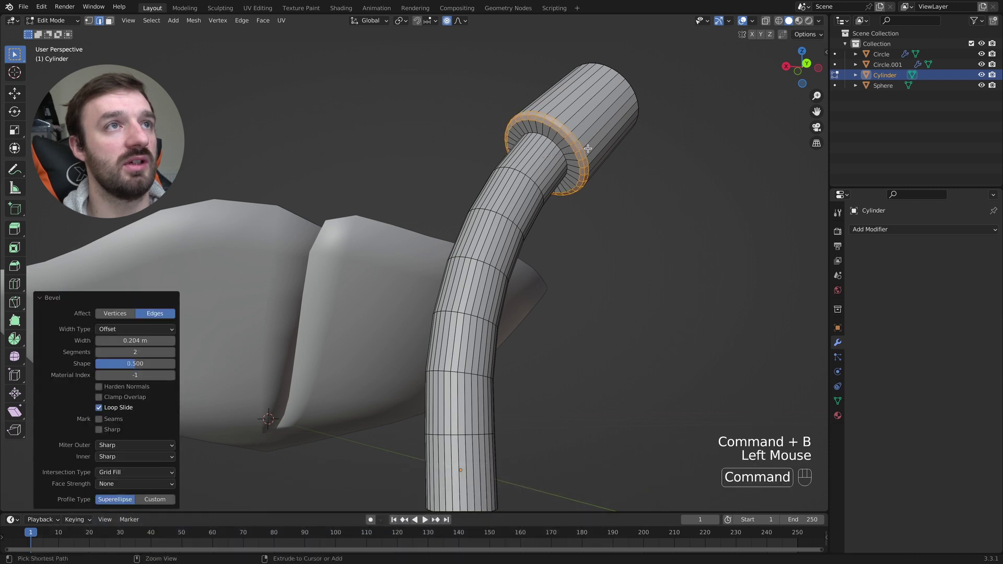
Bevel the outer edge loop at the head's tip with 2 segments and a width of about 0.553 m
super+scroll(588, 149, down, 5)
scroll(588, 148, right, 10)
click(533, 137)
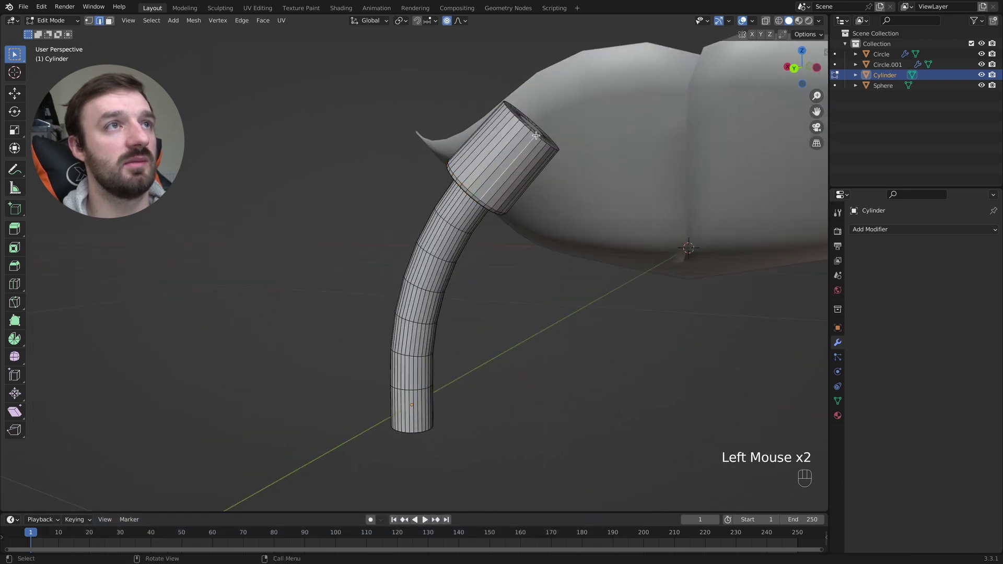
scroll(525, 142, up, 5)
click(515, 154)
alt+shift+click(516, 154)
alt+shift+click(516, 154)
key(super+b)
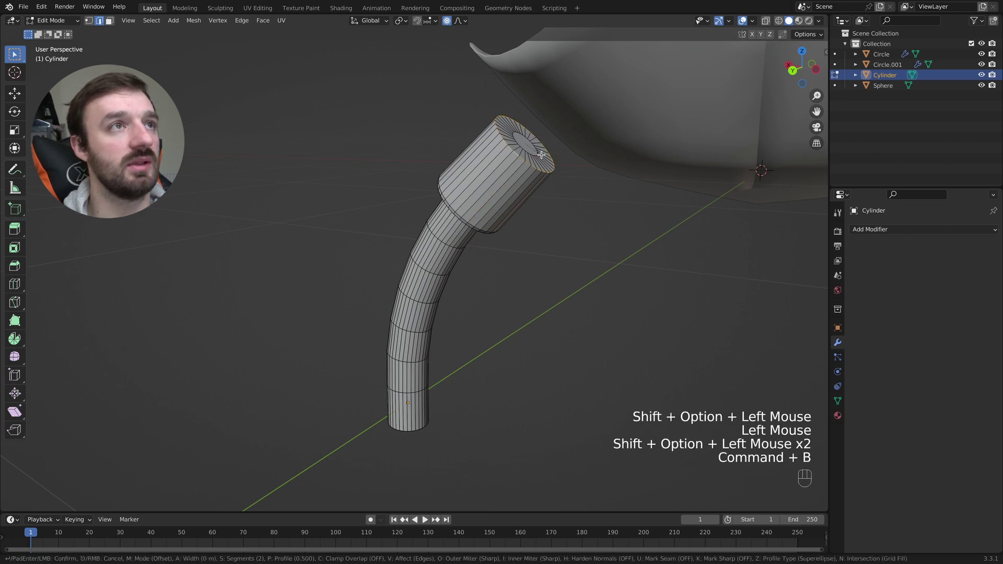
click(549, 152)
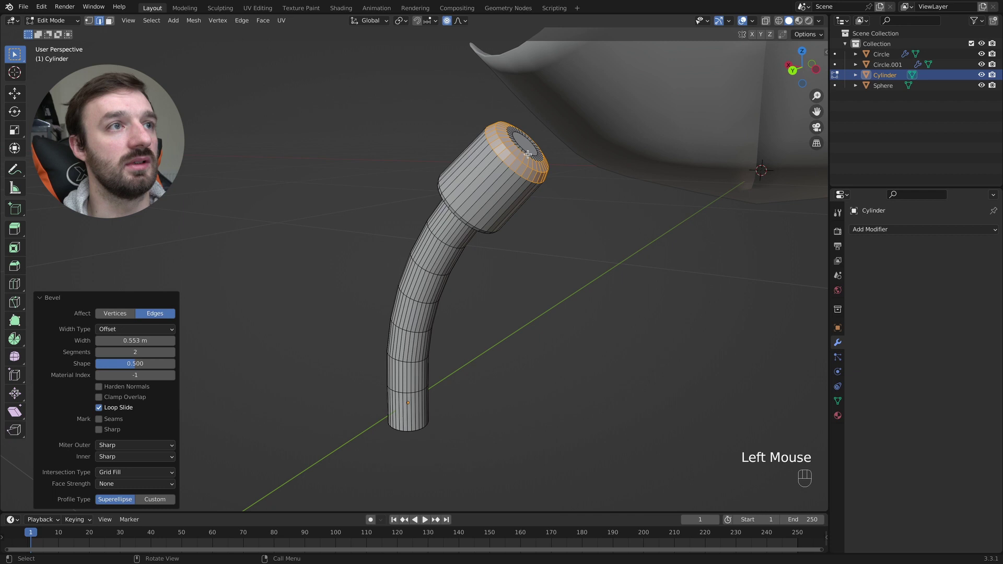
Bevel the edge loop at the stem's base with 2 segments and a width of about 0.191 m, and return to Object Mode
super+scroll(528, 155, down, 3)
scroll(413, 400, down, 3)
super+scroll(413, 396, up, 1)
scroll(413, 395, down, 5)
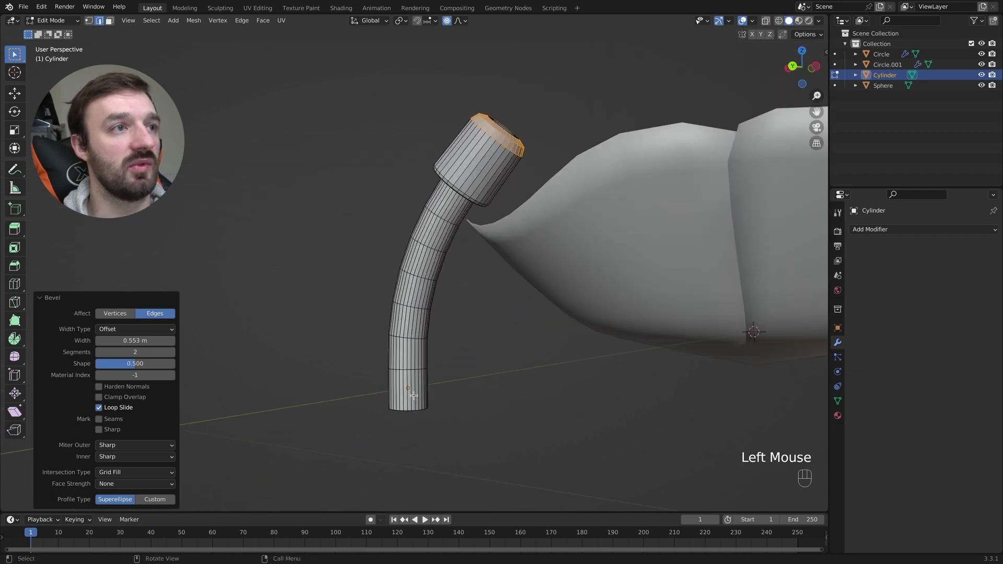
alt+shift+double_click(413, 395)
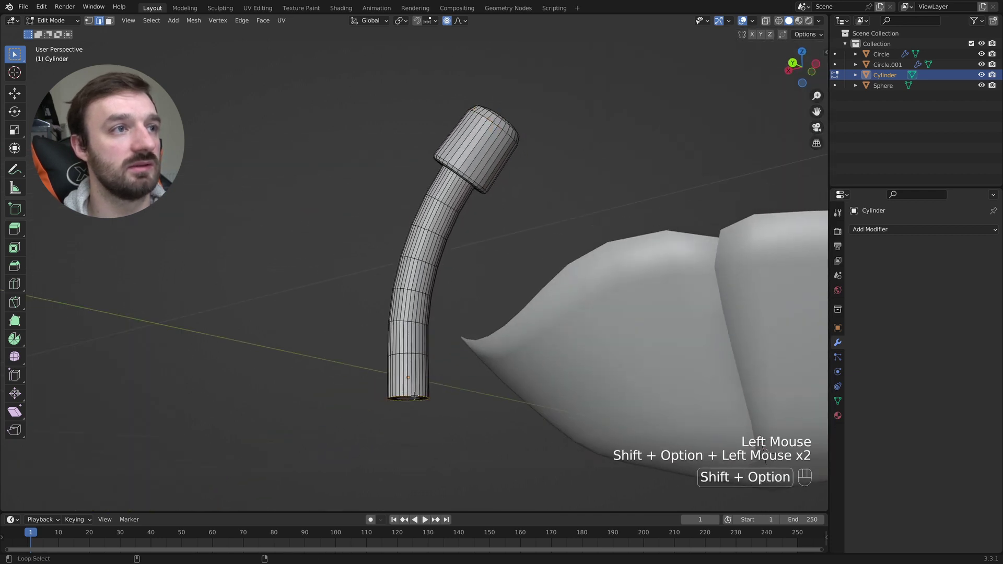
key(super+b)
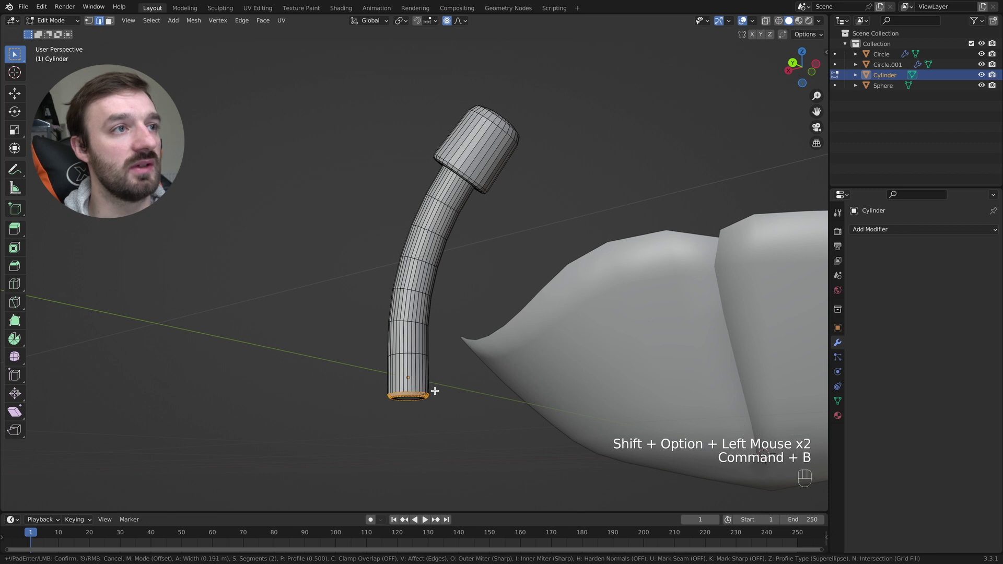
click(435, 391)
key(Tab)
super+scroll(439, 382, down, 2)
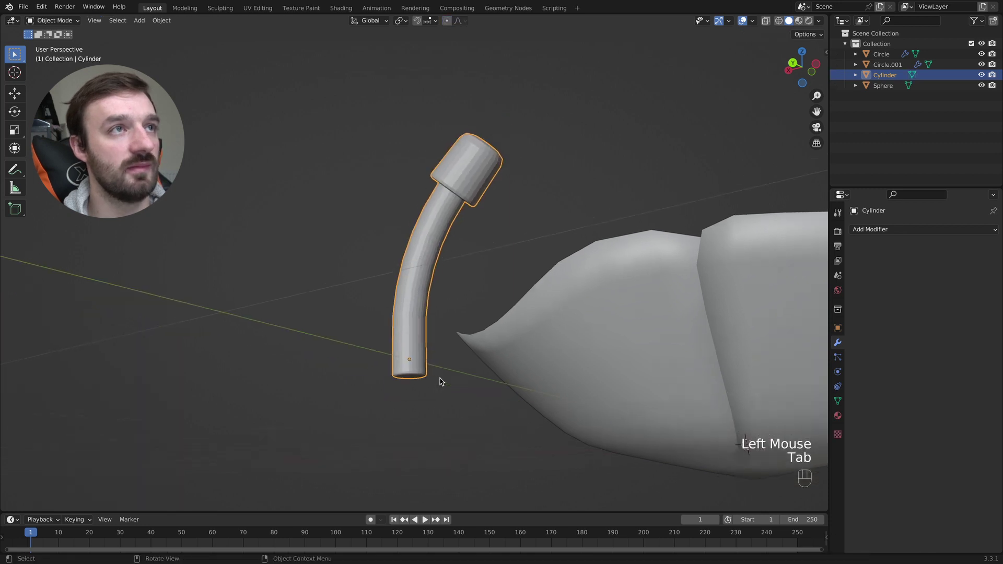
Apply the Subdivision and Solidify modifiers on the inner petal bowl
scroll(440, 382, left, 10)
super+scroll(440, 382, down, 3)
scroll(441, 382, up, 5)
scroll(445, 379, left, 5)
super+scroll(446, 380, down, 5)
shift+scroll(443, 380, left, 5)
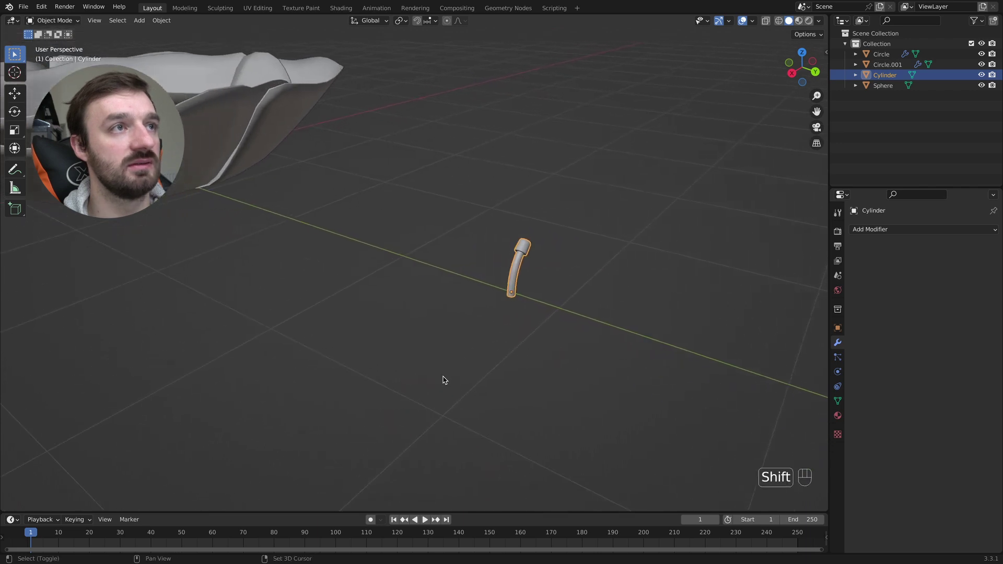
shift+scroll(442, 380, left, 3)
super+scroll(451, 363, down, 4)
shift+scroll(452, 362, left, 10)
super+scroll(453, 362, up, 4)
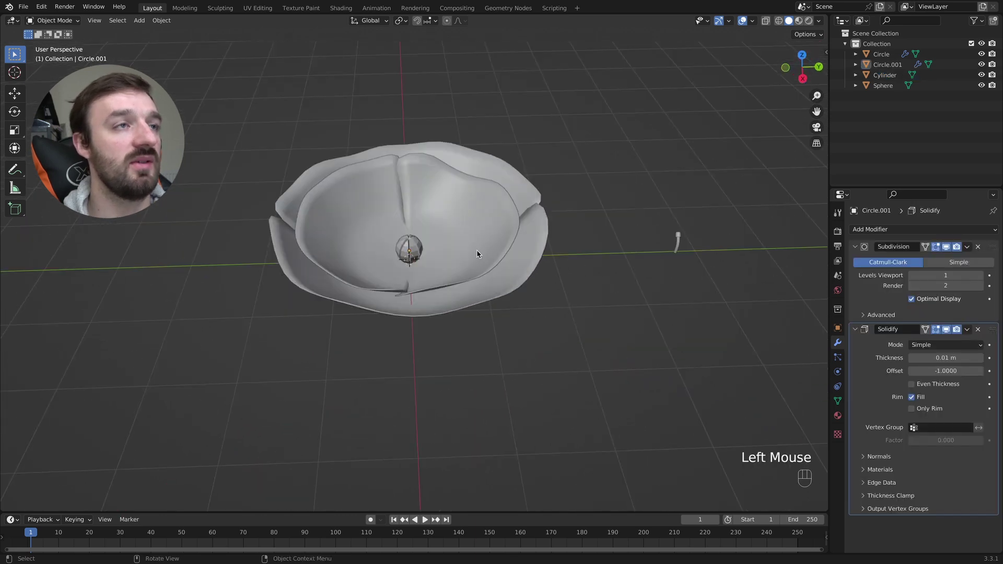
click(457, 246)
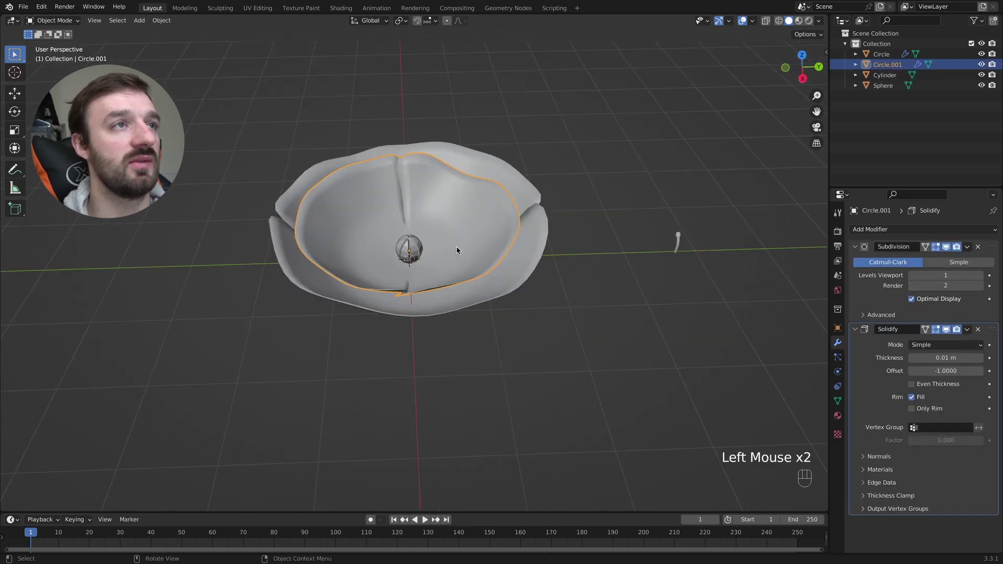
click(967, 247)
click(968, 256)
click(969, 248)
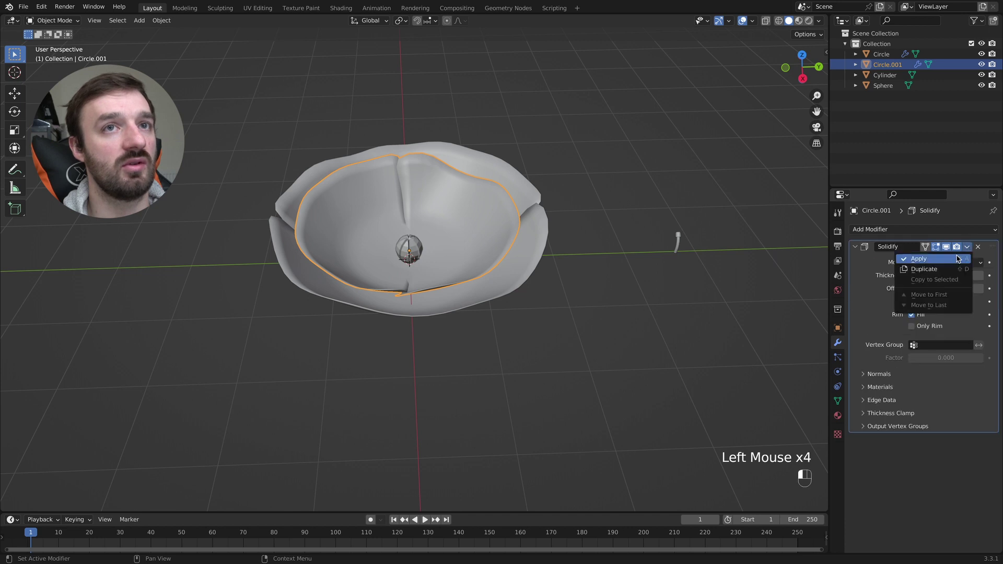
click(966, 257)
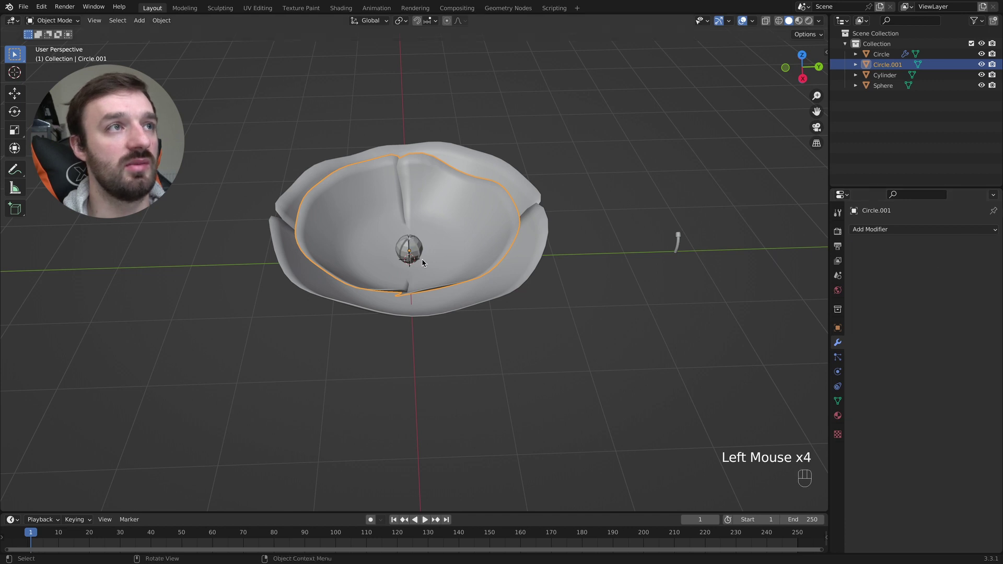
Assign the ring of faces around the core in the inner bowl to a new vertex group named etamine
middle_drag(419, 235, 421, 236)
key(Tab)
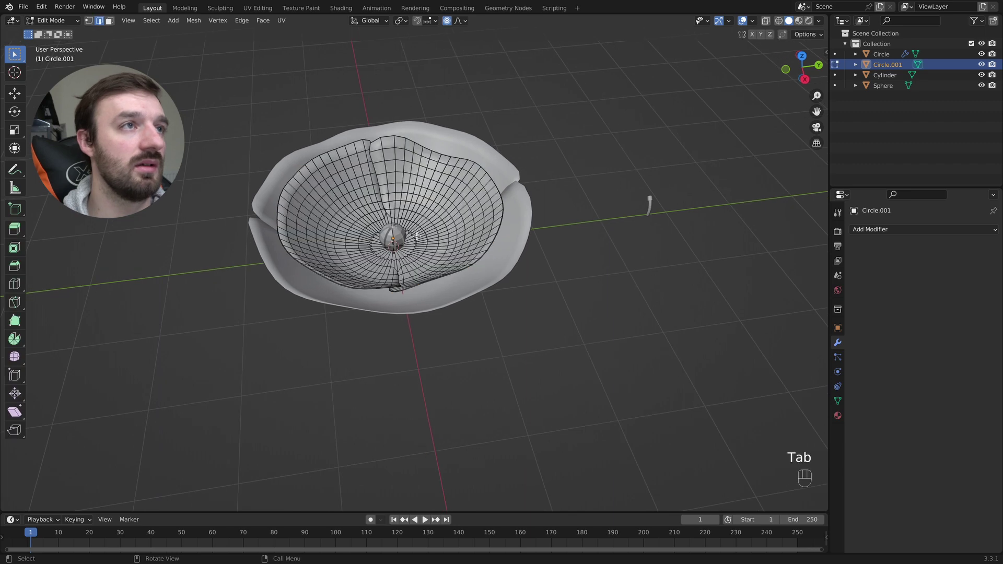
drag(399, 246, 377, 250)
middle_drag(342, 250, 379, 249)
key(3)
drag(346, 260, 327, 270)
middle_drag(308, 270, 342, 272)
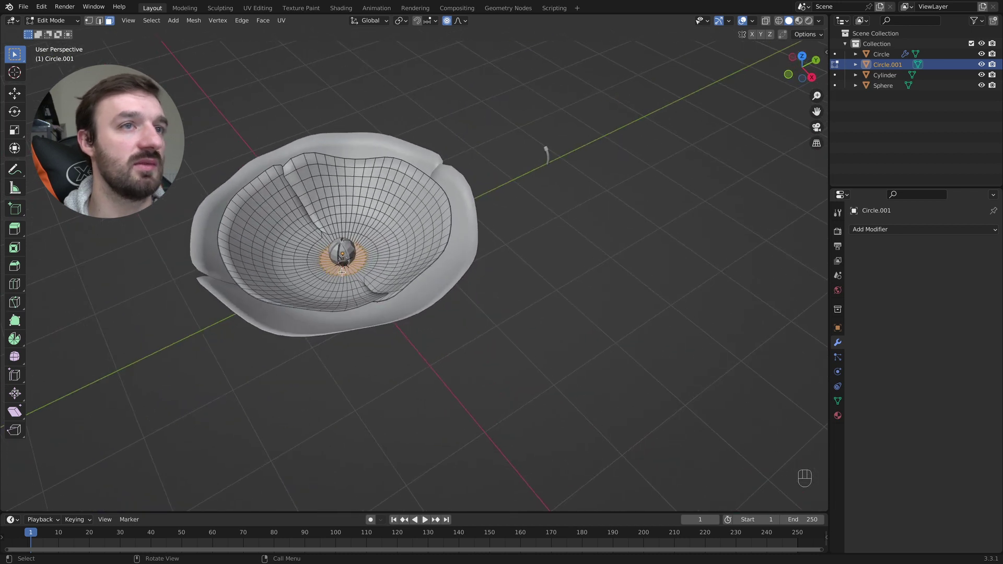
click(837, 400)
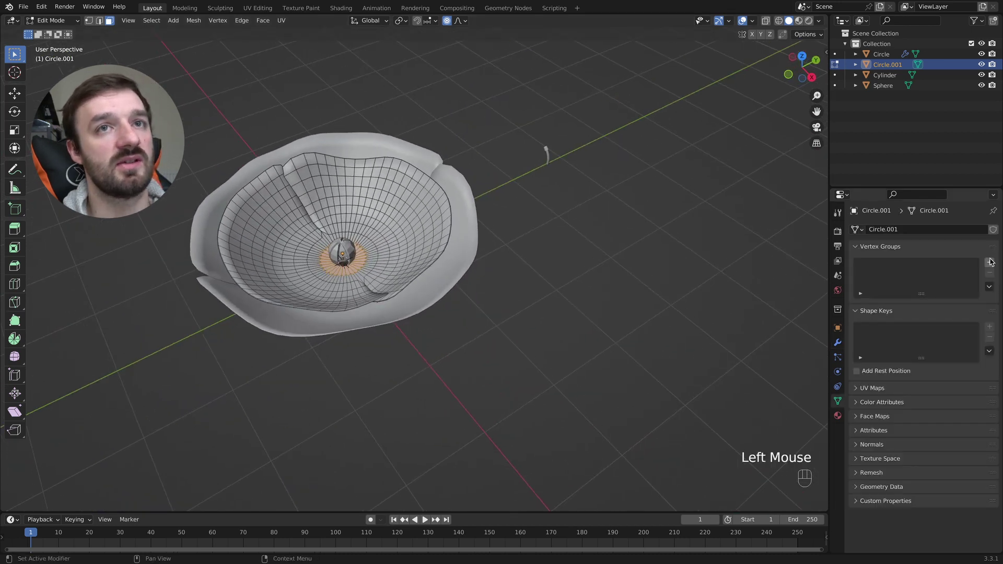
click(989, 262)
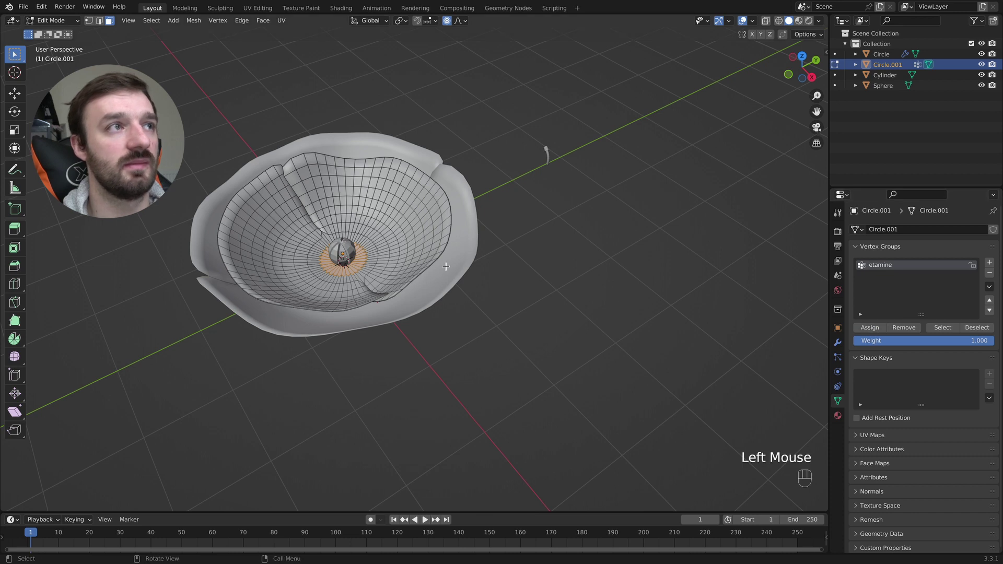
key(Tab)
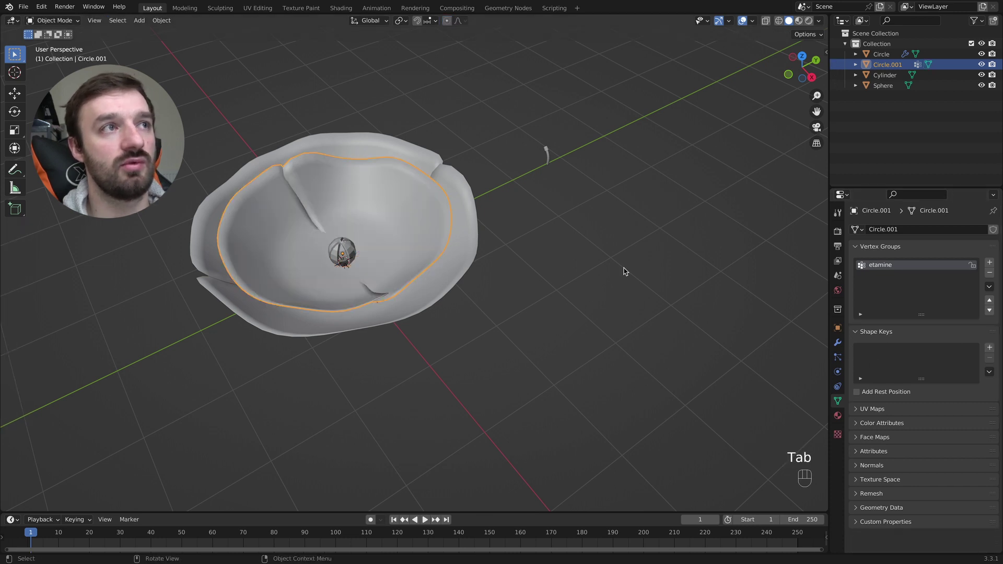
Add a Hair particle system to the inner bowl and set its number to 100
click(837, 359)
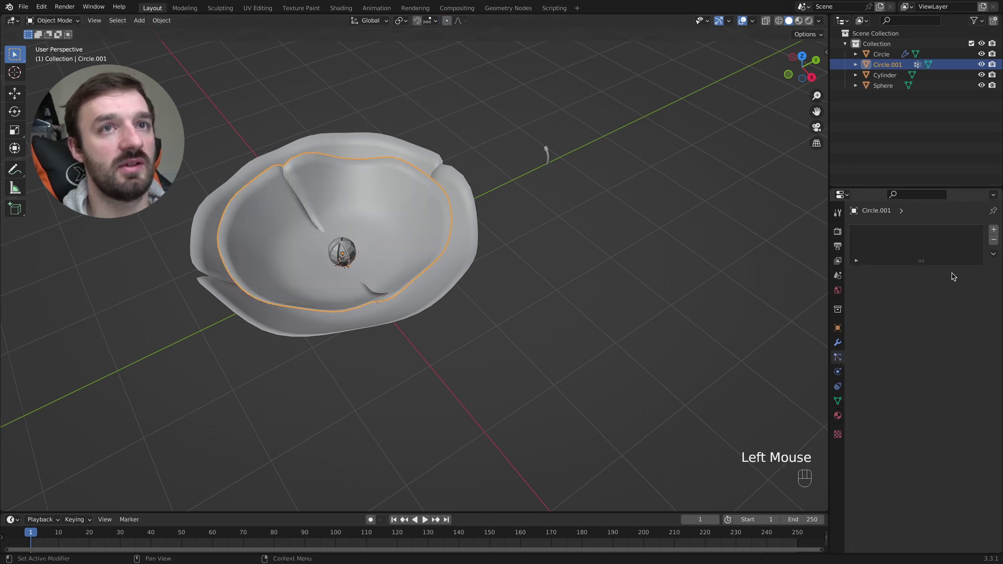
click(992, 230)
click(938, 289)
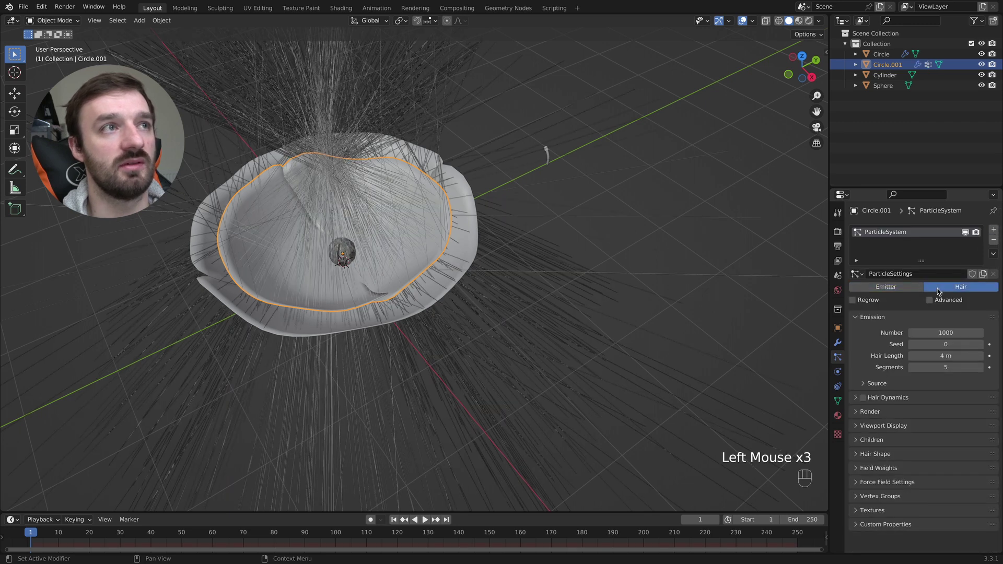
click(944, 332)
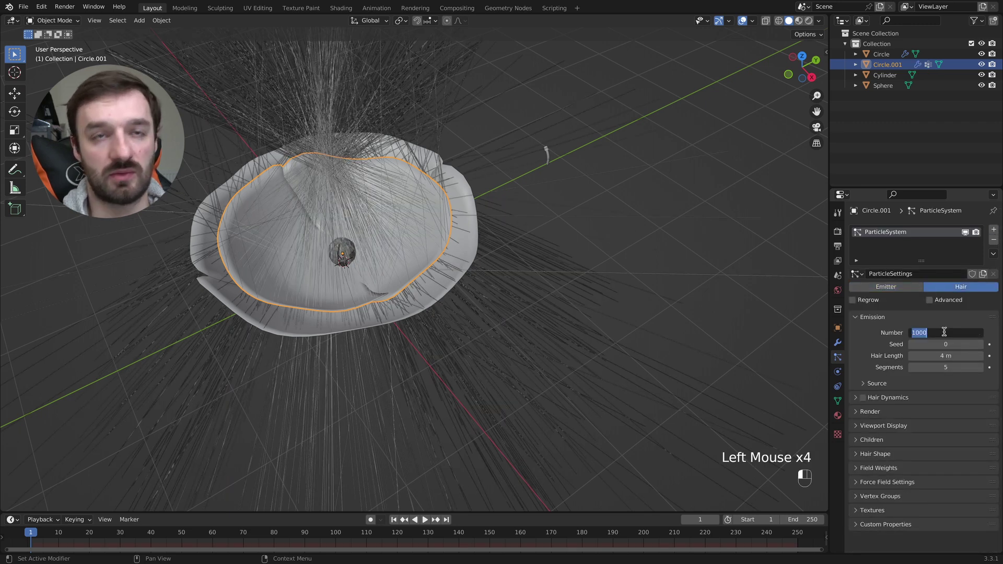
text(100)
key(Return)
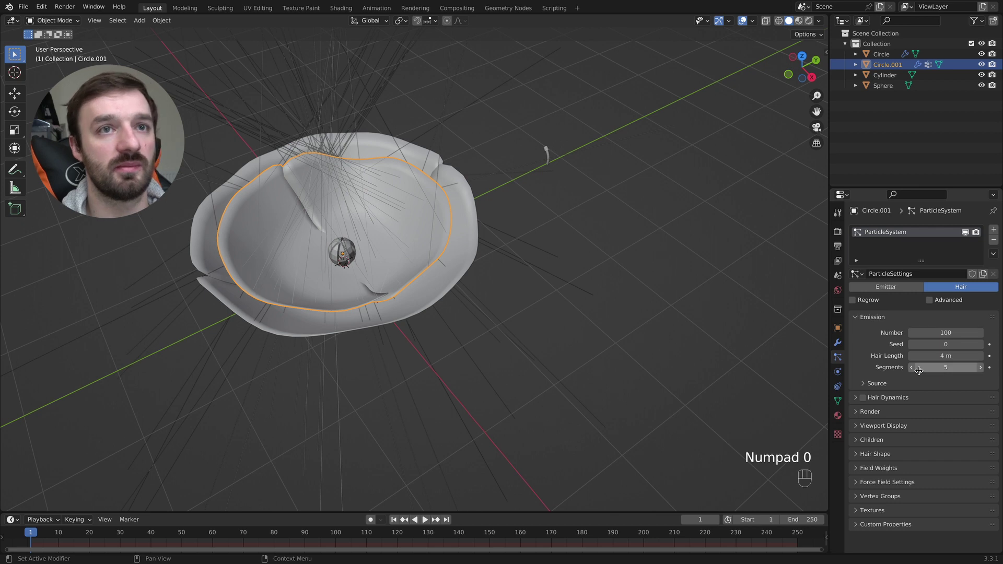
Render the hair particles as Object, using the stamen Cylinder as the instance object
click(867, 412)
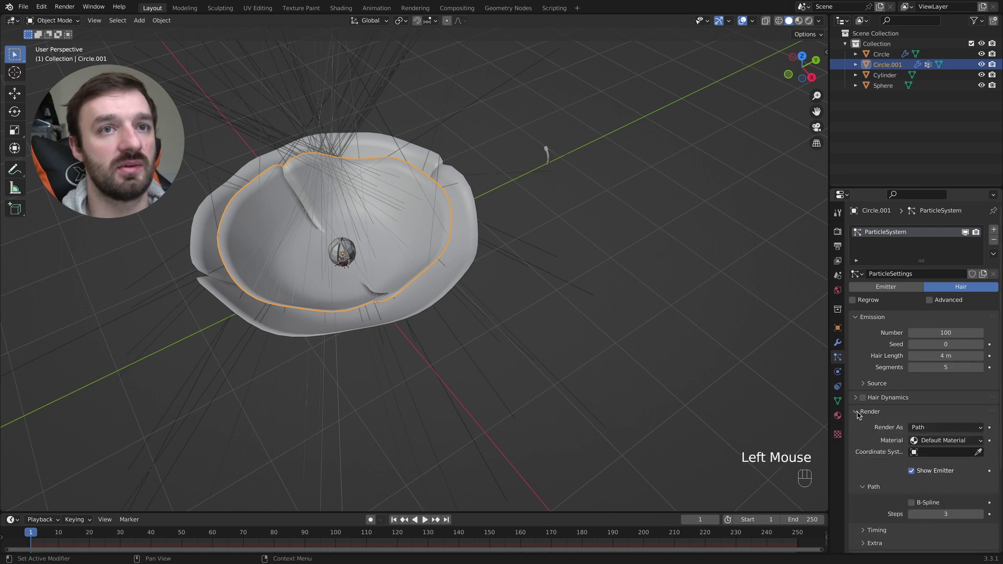
click(934, 429)
click(922, 462)
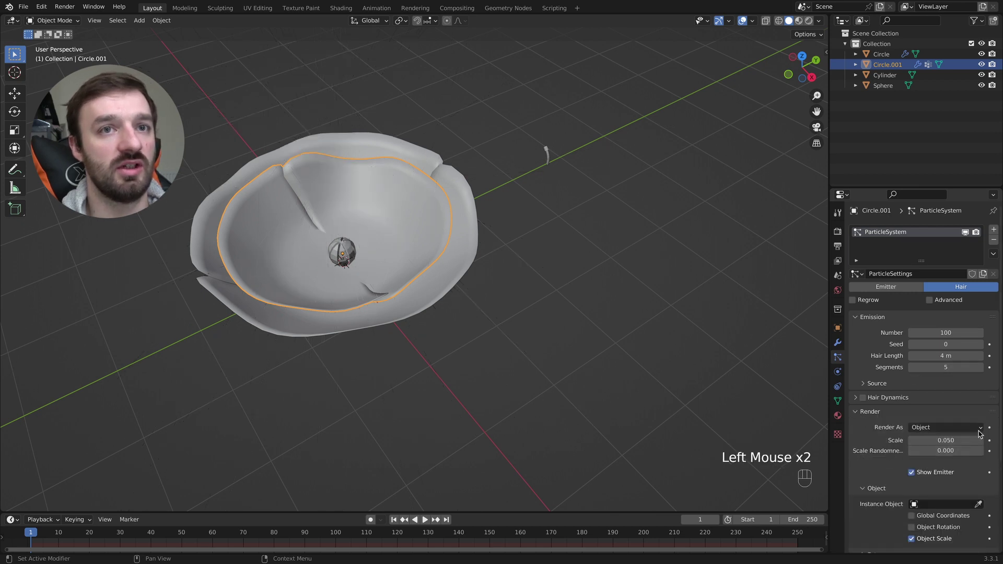
click(978, 503)
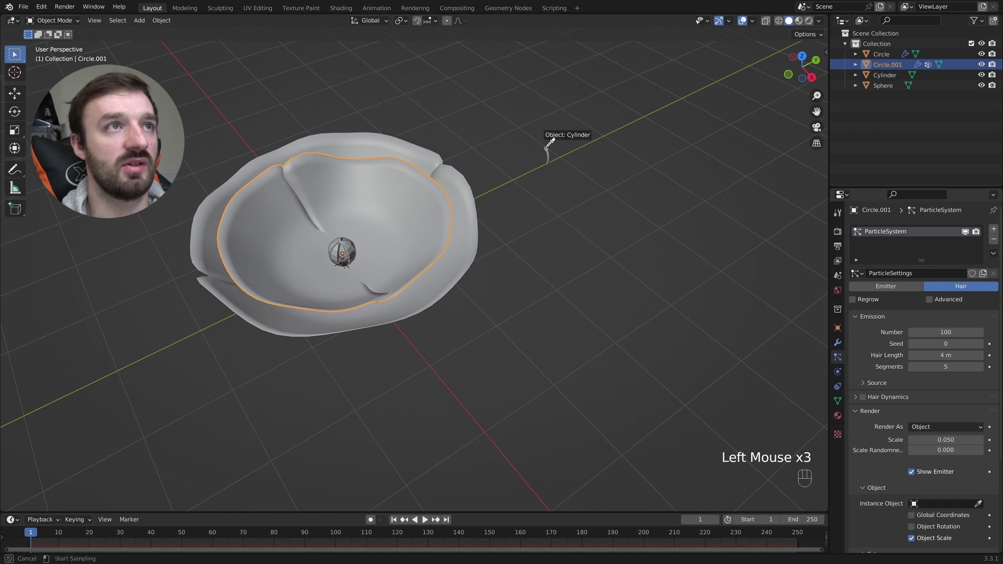
click(547, 146)
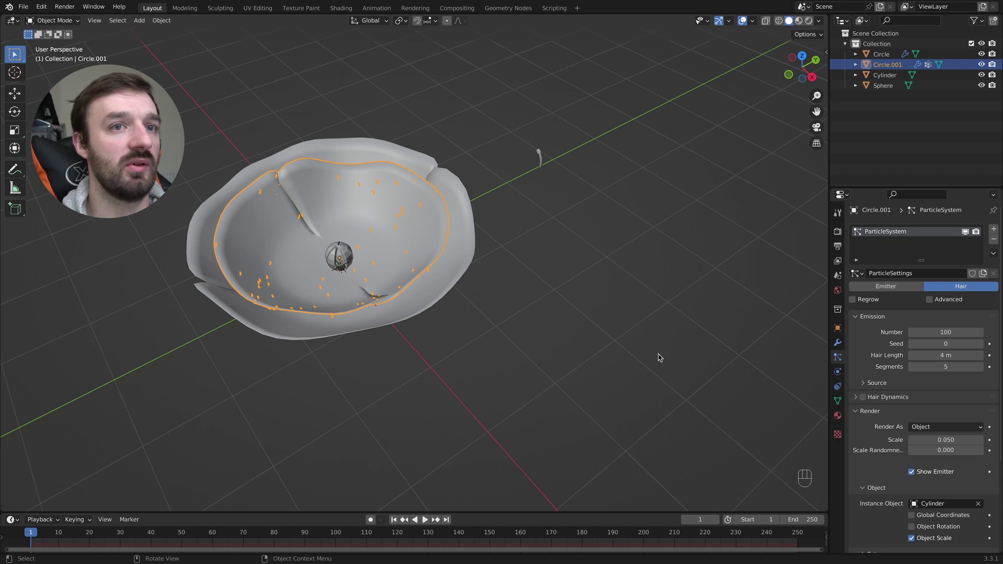
Limit the particle density to the etamine vertex group
click(863, 412)
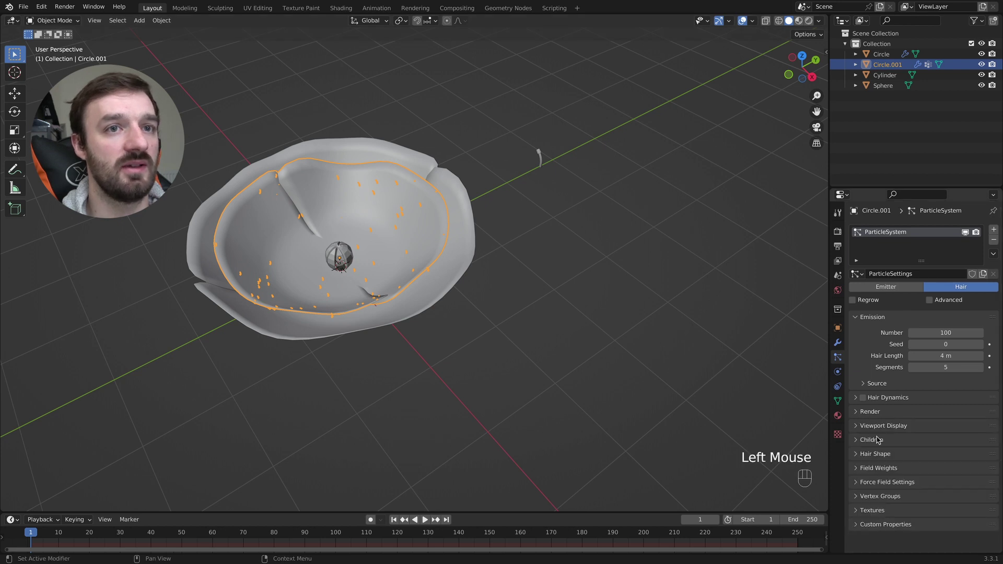
click(877, 496)
scroll(963, 489, down, 1)
click(953, 490)
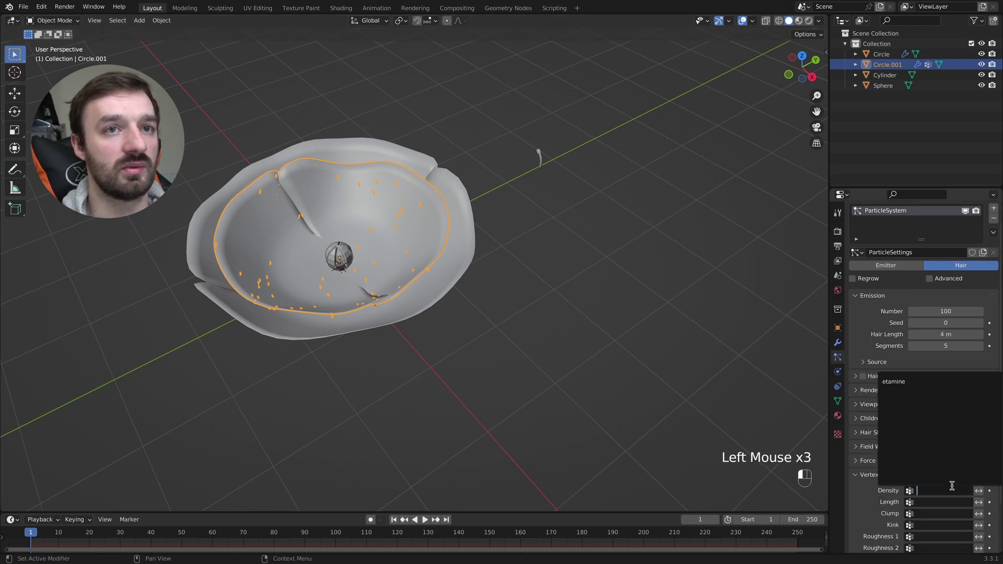
click(902, 383)
Turn on the Advanced hair settings and enable particle rotation with the orientation axis set to Global Y
super+scroll(331, 285, up, 4)
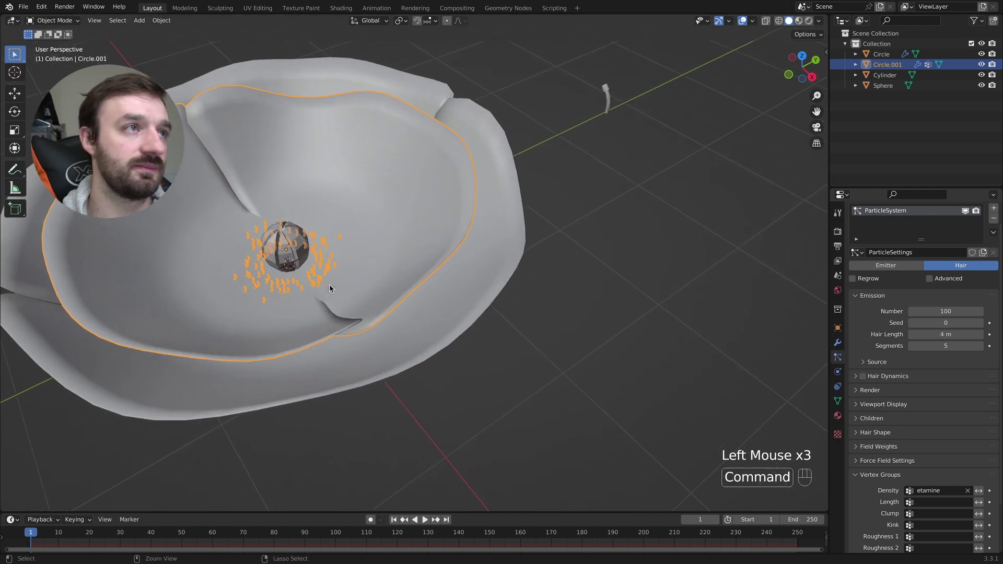
shift+scroll(334, 281, left, 4)
super+scroll(334, 281, up, 4)
scroll(335, 283, down, 4)
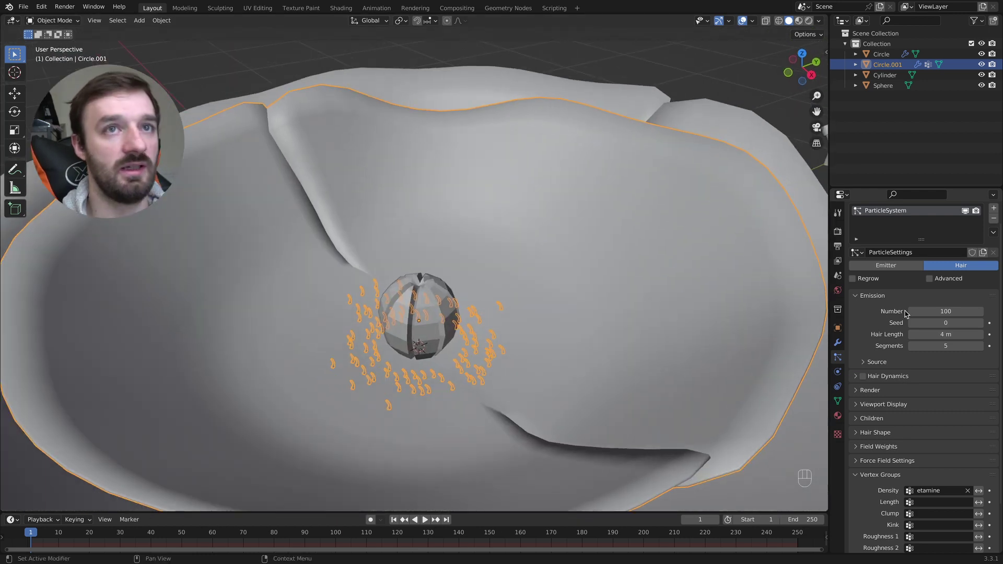
click(929, 278)
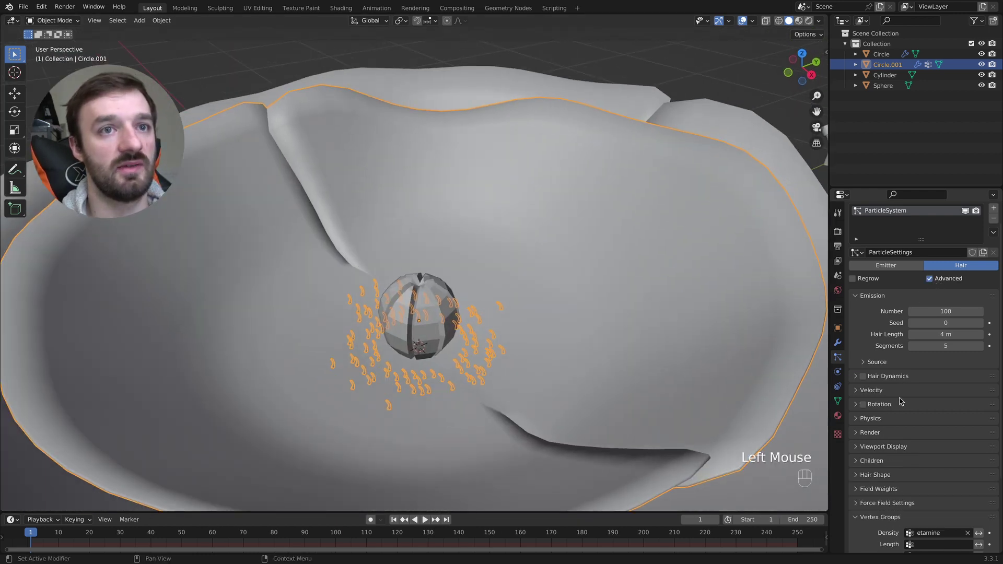
click(862, 518)
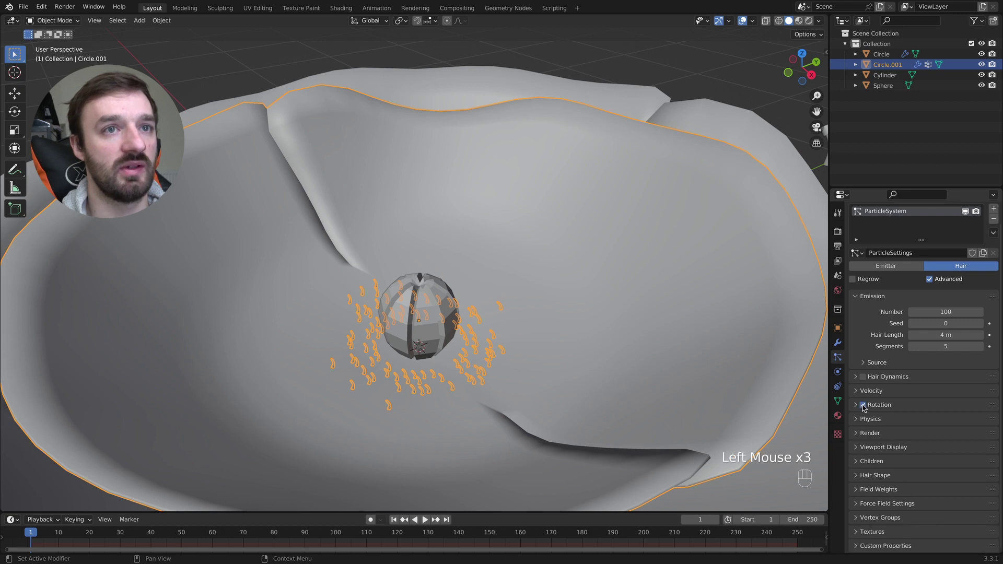
click(857, 405)
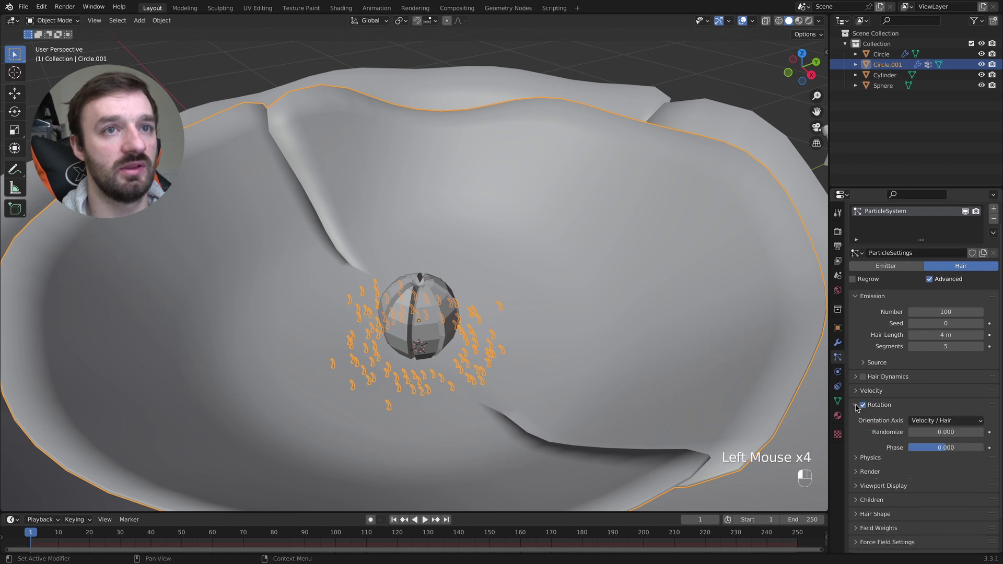
click(942, 420)
click(939, 489)
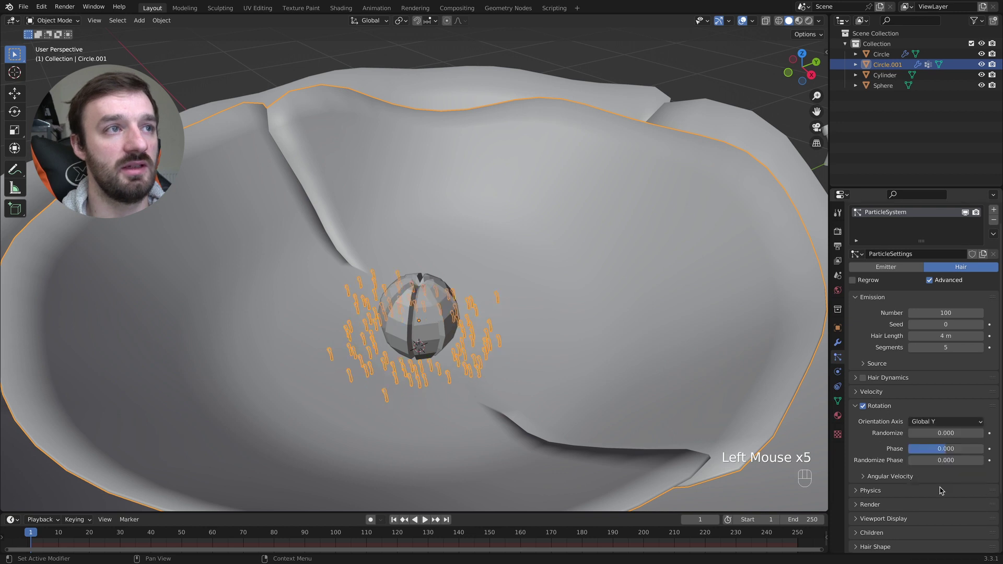
Set the Hair Length of the inner bowl's particle system to 10 m
super+scroll(499, 365, up, 2)
scroll(491, 364, up, 5)
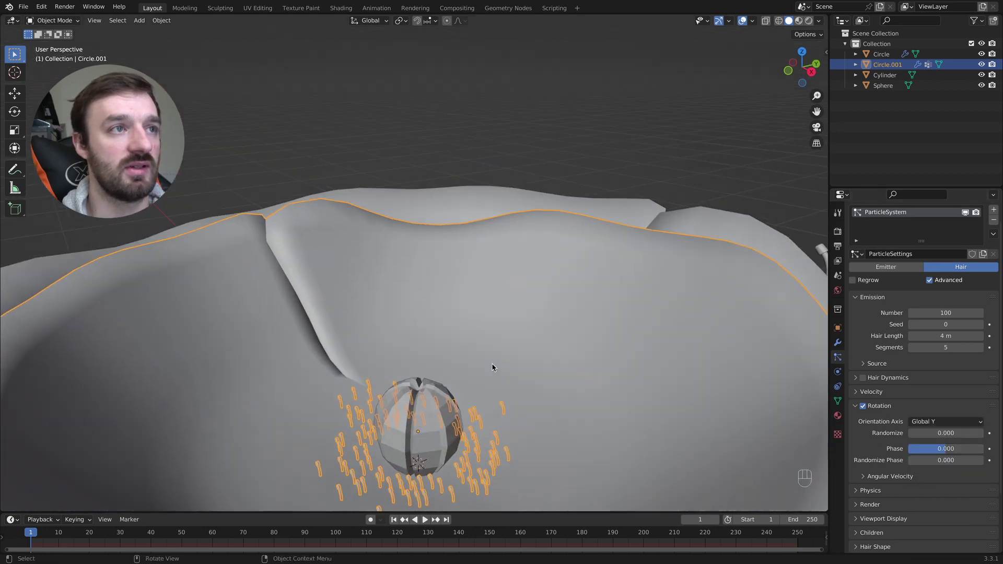
super+scroll(492, 368, down, 1)
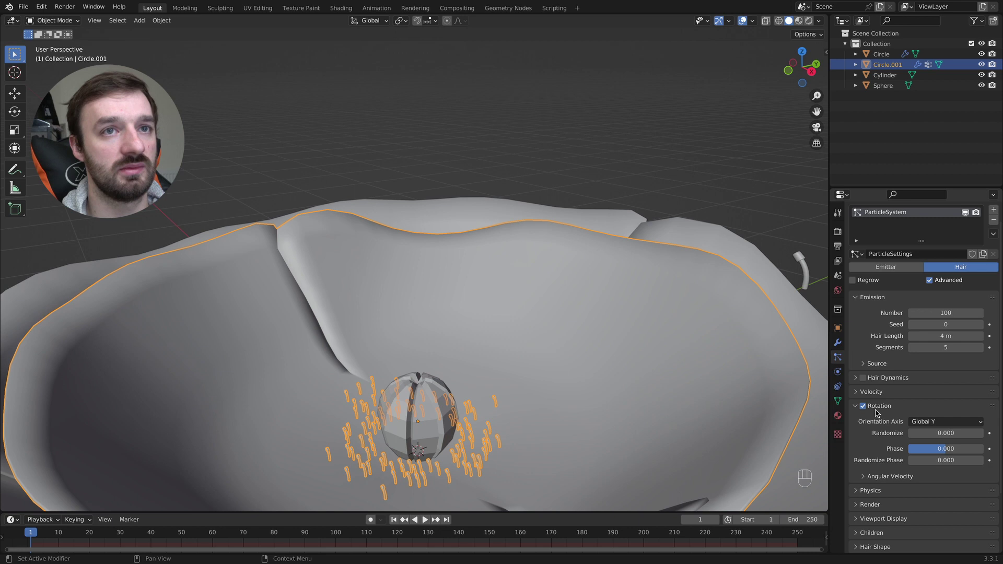
drag(940, 338, 944, 338)
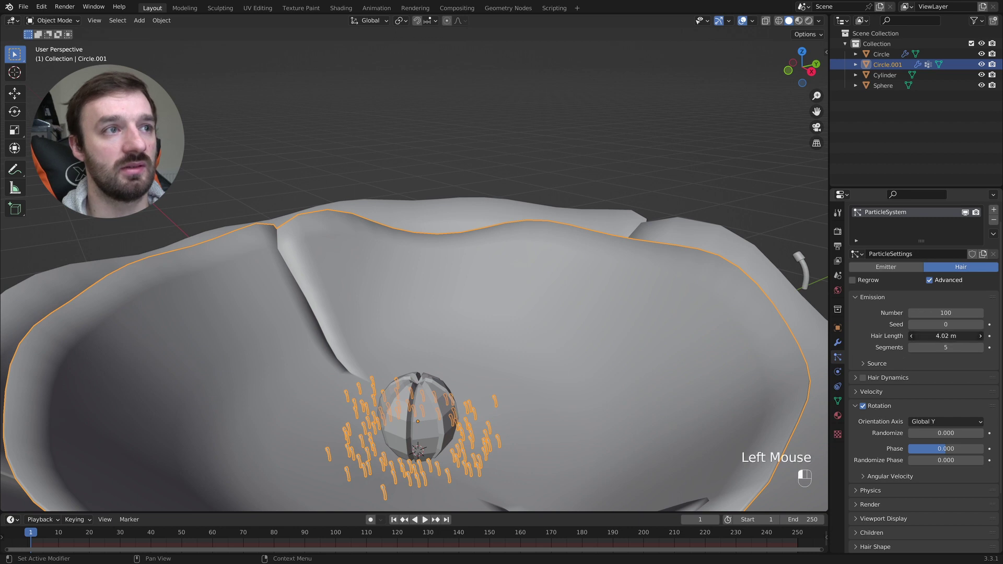
super+scroll(594, 353, down, 1)
scroll(564, 343, down, 5)
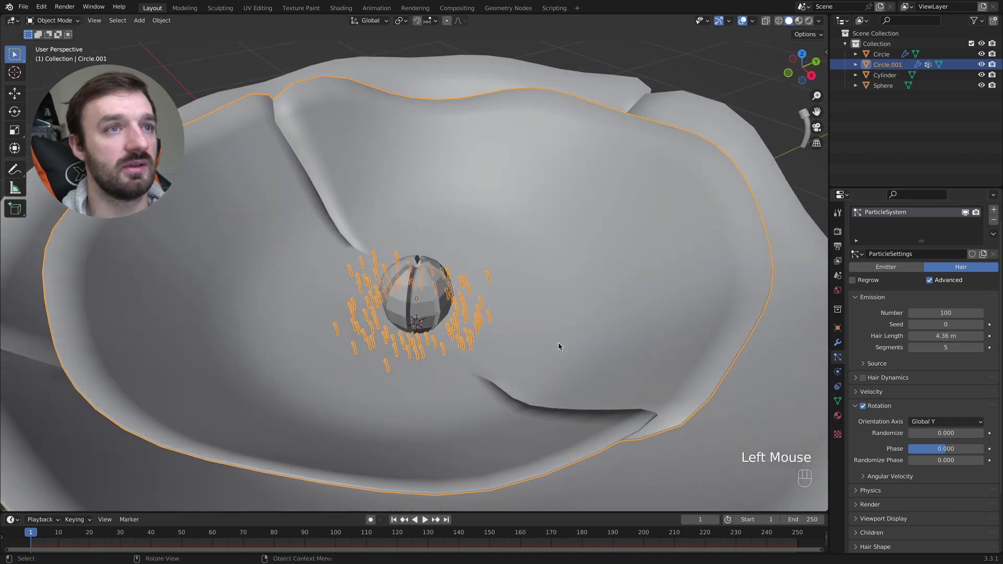
drag(953, 337, 990, 337)
click(931, 337)
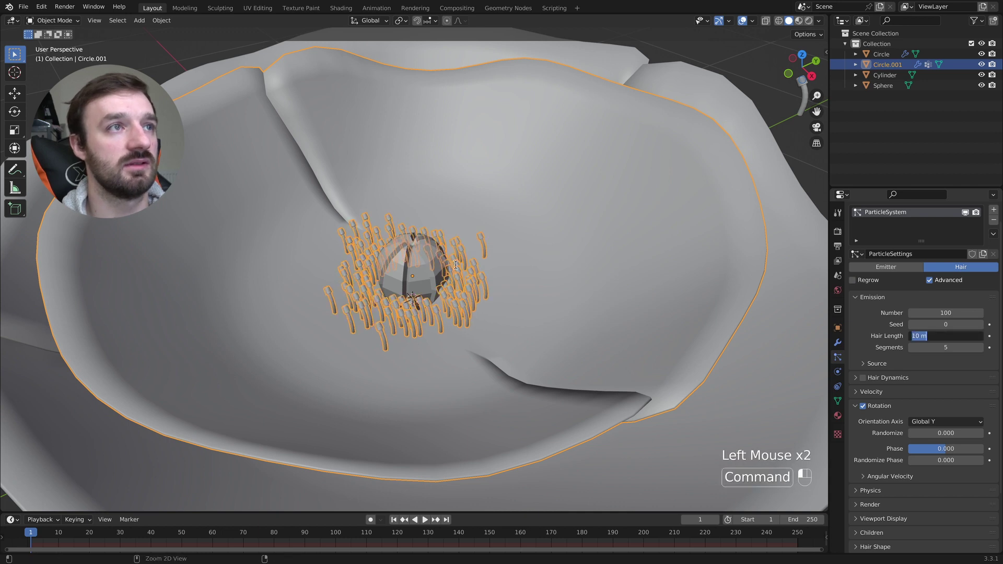
key(Tab)
click(479, 248)
super+scroll(475, 248, down, 3)
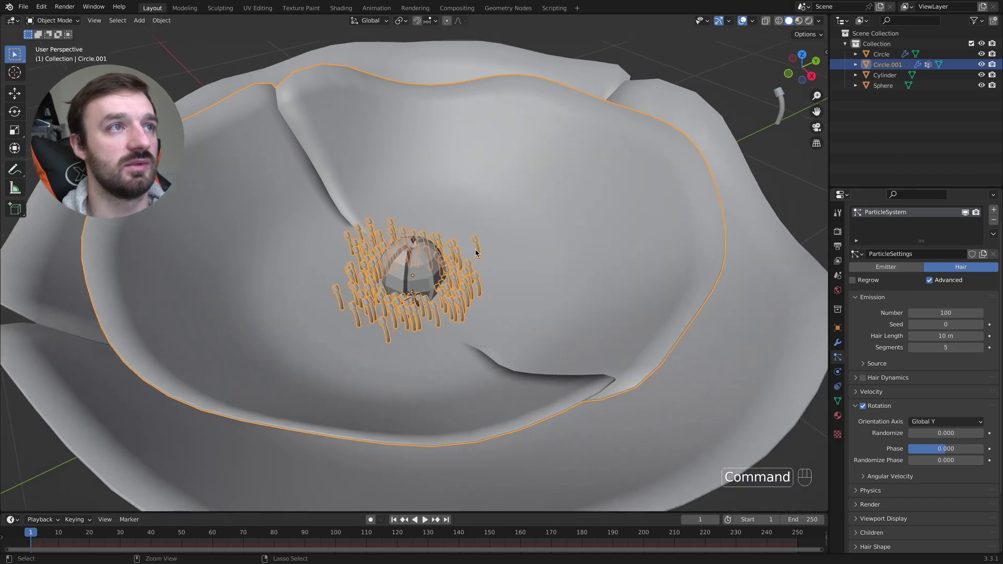
Scale the separate stamen cylinder uniformly by about 1.144
click(777, 108)
key(s)
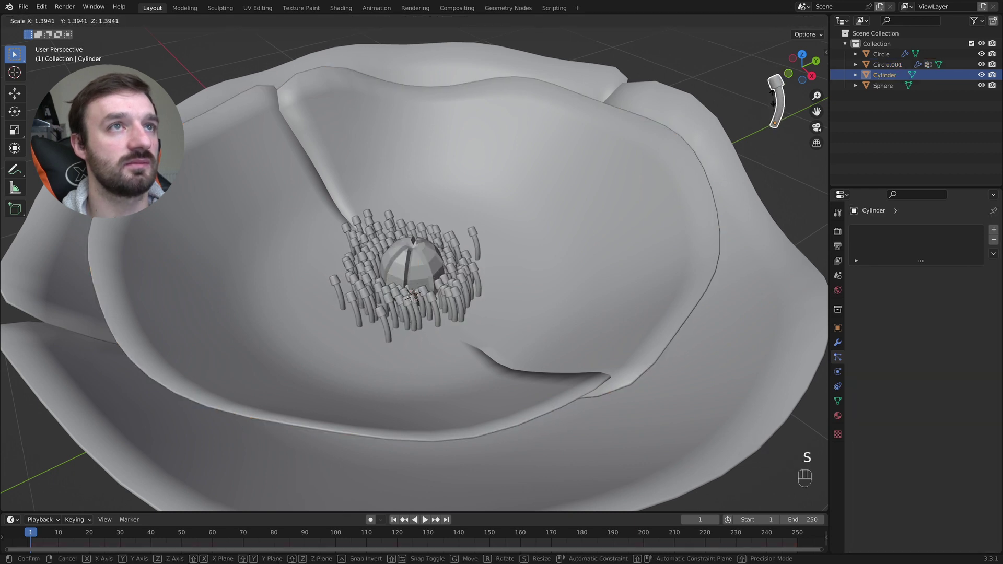
click(776, 97)
Try stretching the stamen cylinder by about 1.765 along X and also scaling it along Y
key(s)
key(x)
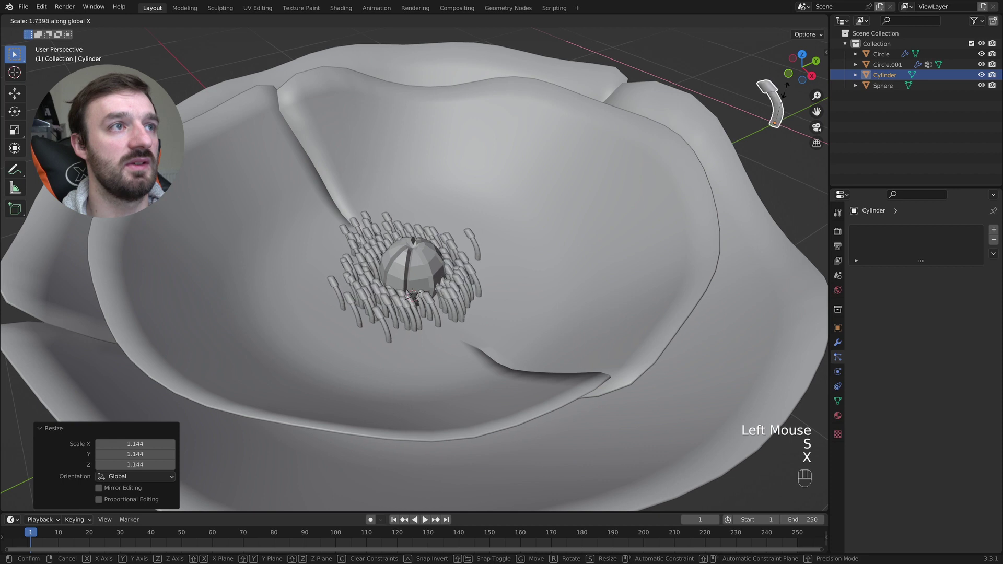
click(786, 91)
key(s)
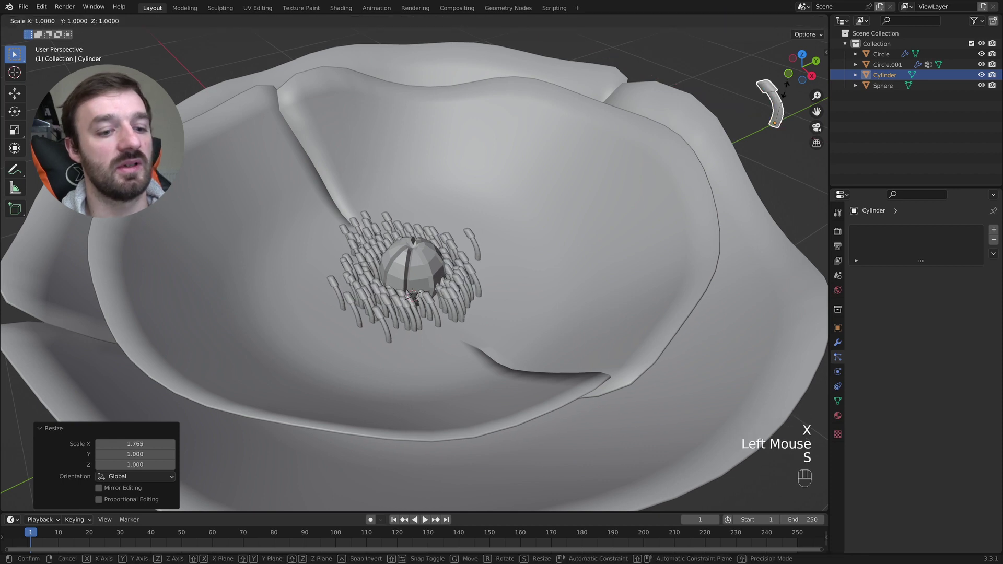
key(y)
click(774, 109)
key(super+z)
key(super+z)
Set the inner bowl's particle rotation Randomize to 0.184 and its hair Number to 100
click(376, 307)
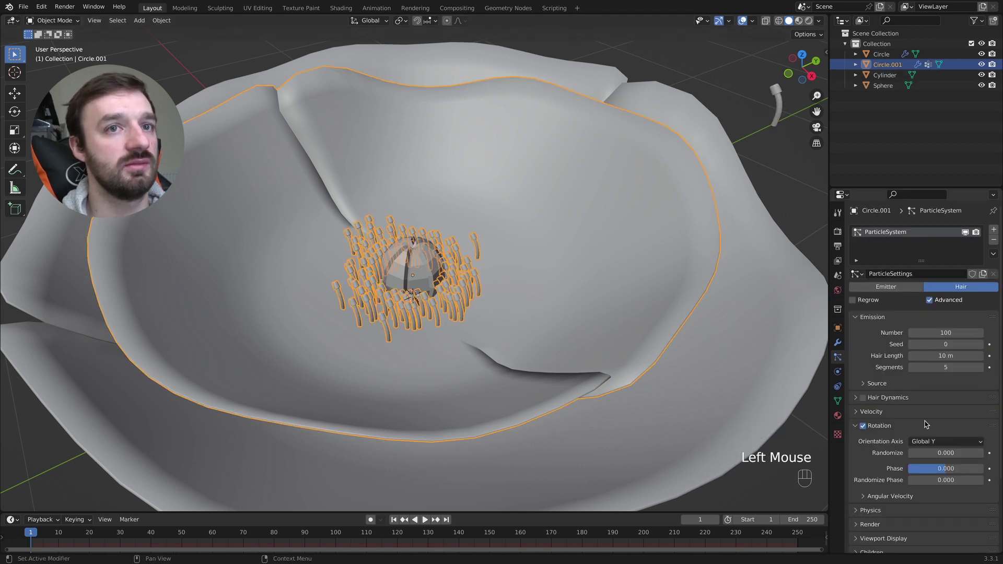
mouse_move(932, 457)
mouse_down()
mouse_move(956, 457)
mouse_move(921, 456)
mouse_up()
drag(950, 333, 938, 332)
click(950, 333)
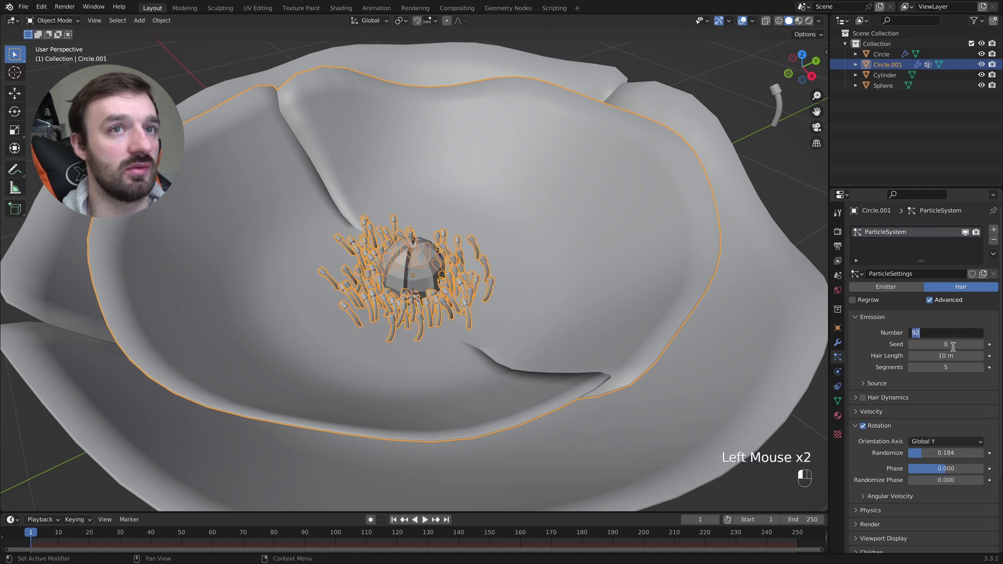
text(100)
key(Return)
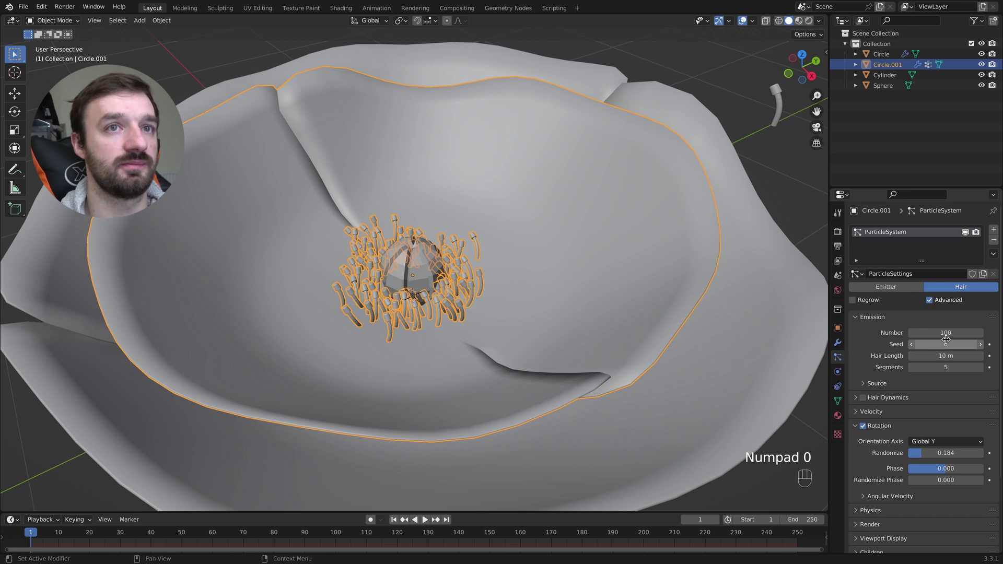
Change the particle Seed to 32 and inspect the stamens' distribution around the core
drag(940, 341, 983, 341)
scroll(491, 255, left, 10)
super+scroll(491, 255, down, 3)
shift+scroll(492, 254, left, 3)
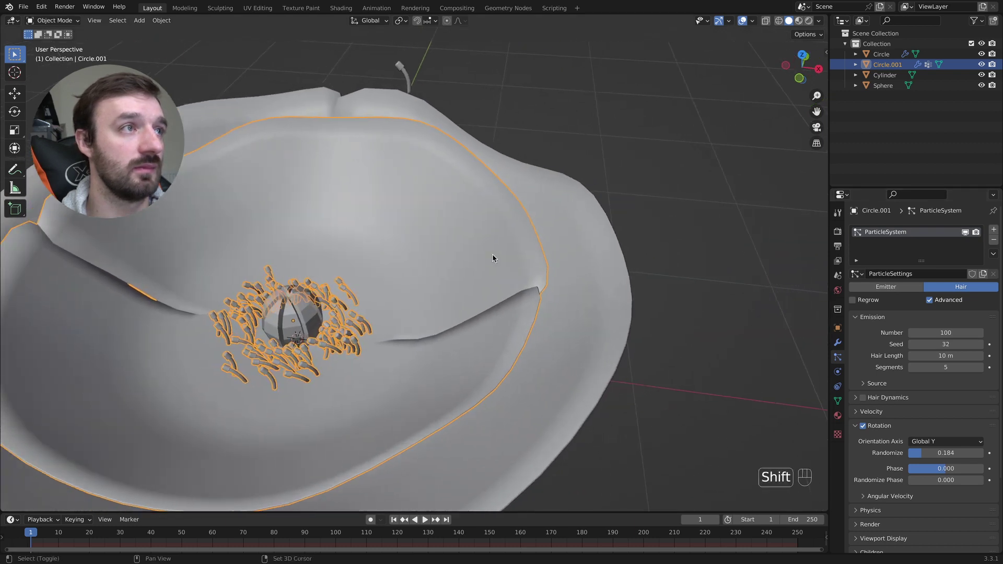
shift+scroll(492, 255, left, 10)
super+scroll(494, 255, down, 3)
scroll(497, 255, right, 10)
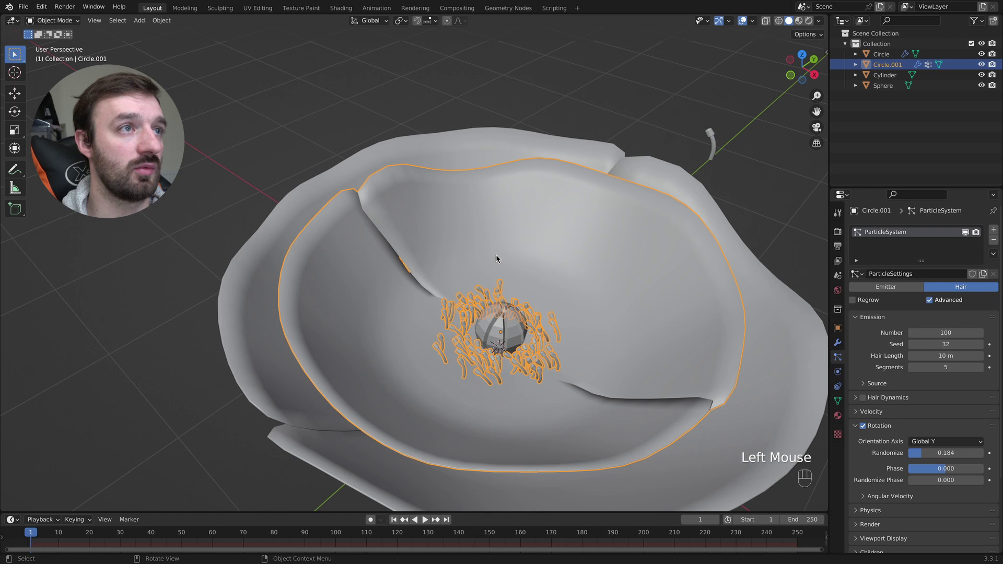
View the flower without selection outlines, then set the inner bowl's particle Seed to 34
super+scroll(497, 255, down, 5)
click(686, 319)
scroll(686, 324, up, 4)
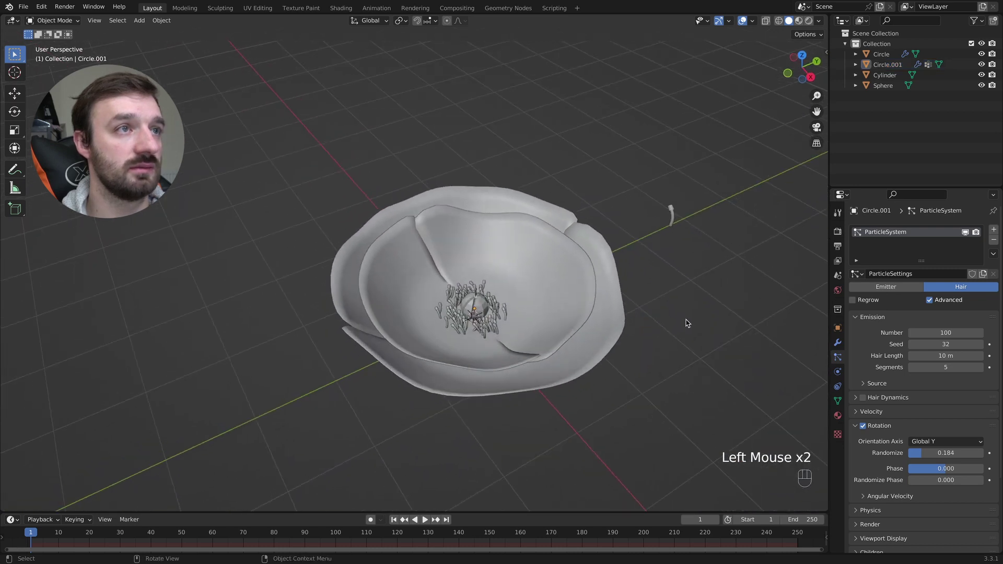
super+scroll(687, 324, up, 5)
click(518, 339)
mouse_move(978, 345)
mouse_down()
mouse_move(991, 345)
mouse_move(981, 344)
mouse_up()
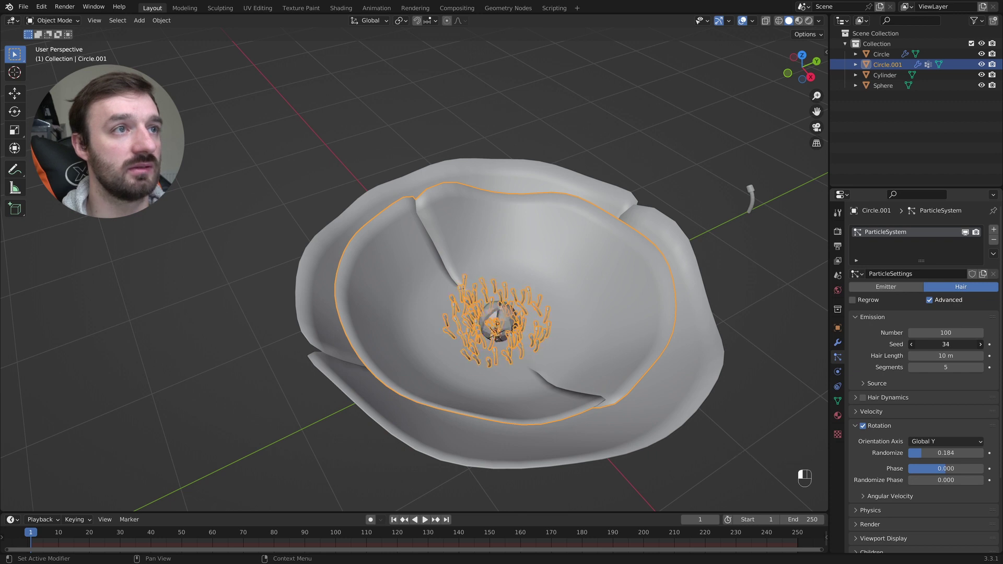
Try a particle Number of 50 with a different Seed on the inner bowl
click(945, 335)
text(50)
key(Return)
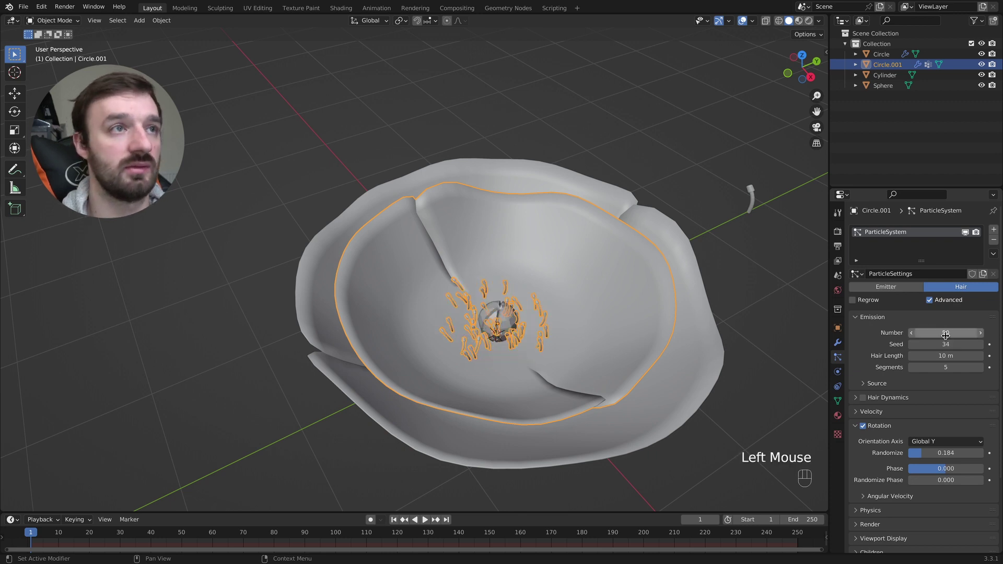
mouse_move(946, 343)
mouse_down()
mouse_move(929, 343)
mouse_move(937, 352)
mouse_up()
click(928, 364)
key(super+z)
key(super+z)
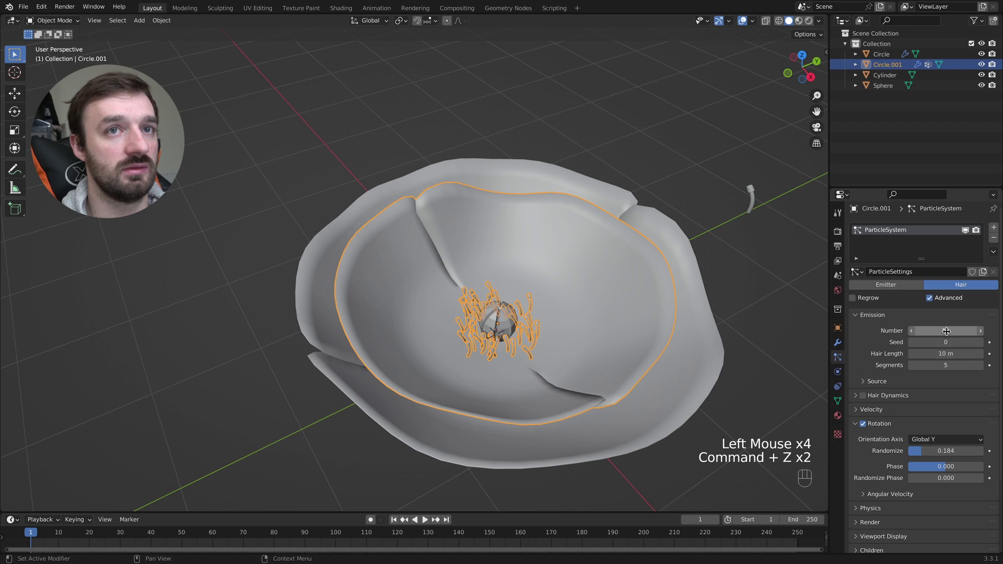
Set the inner bowl's particle Number to 100 with a Seed of 0
click(946, 331)
text(100)
key(Return)
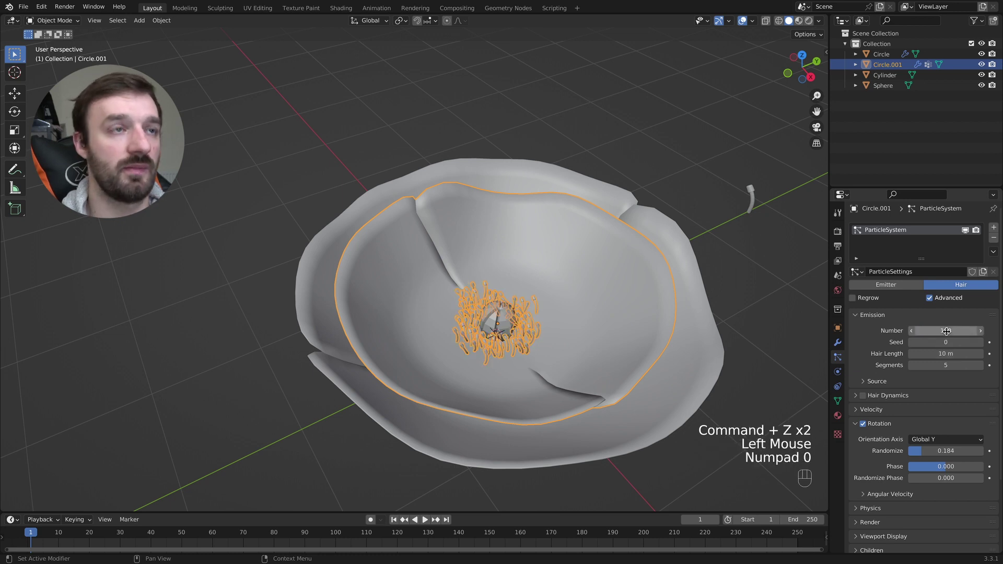
mouse_move(944, 343)
mouse_down()
mouse_move(995, 342)
mouse_move(945, 342)
mouse_up()
super+scroll(612, 332, down, 3)
scroll(612, 333, down, 3)
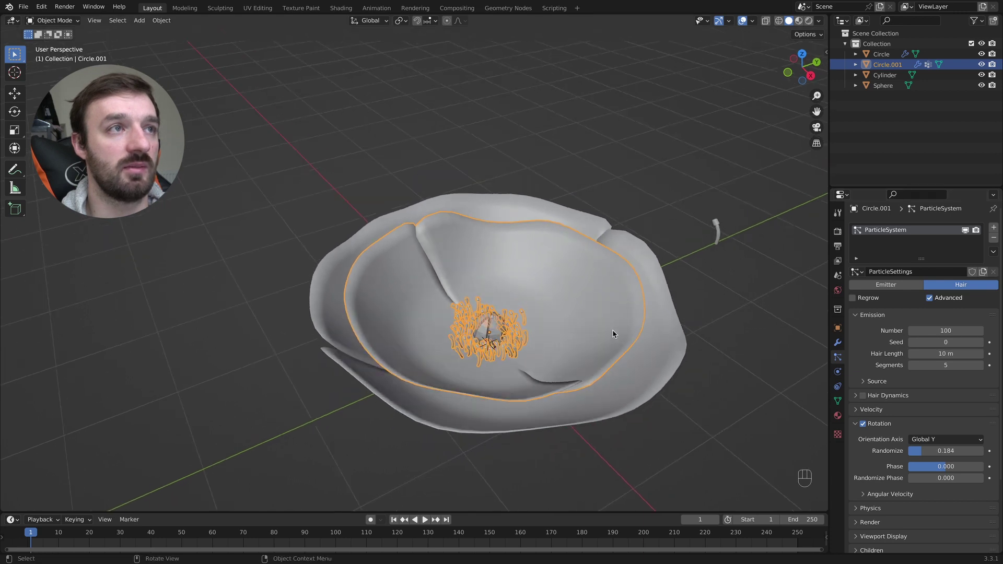
super+scroll(612, 330, down, 3)
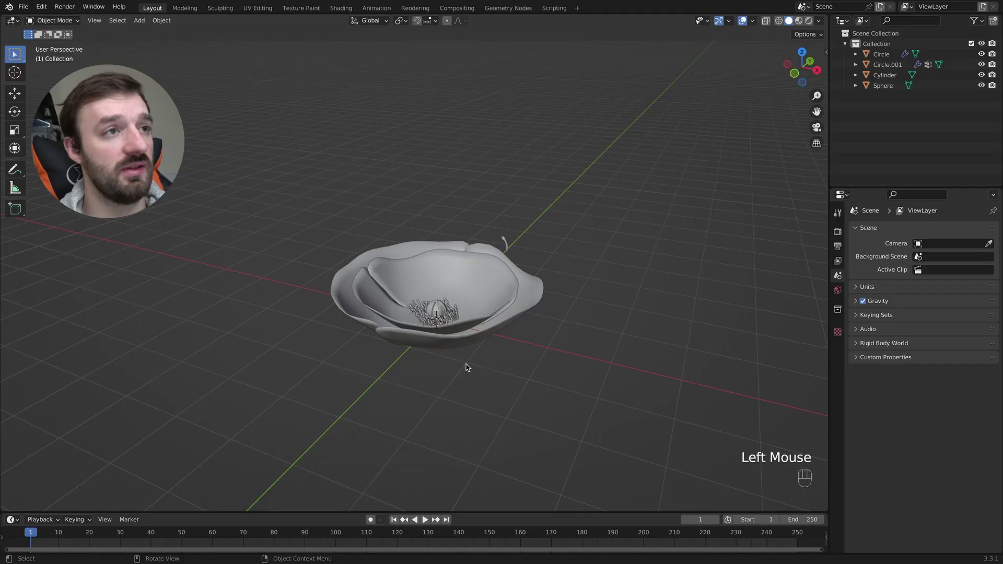
Add a Bezier curve at the world origin and rotate it 90° about the Y axis
key(shift+a)
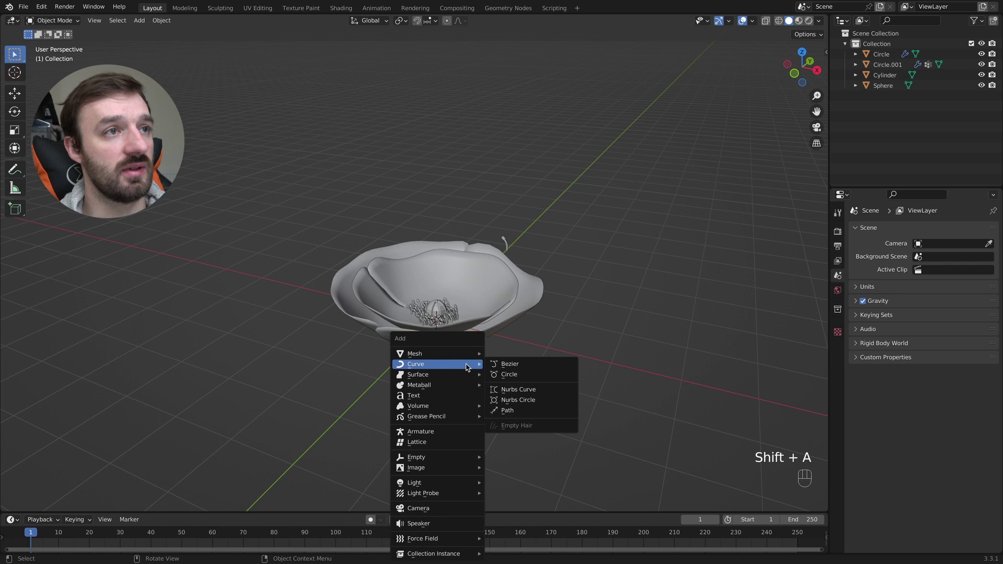
click(510, 364)
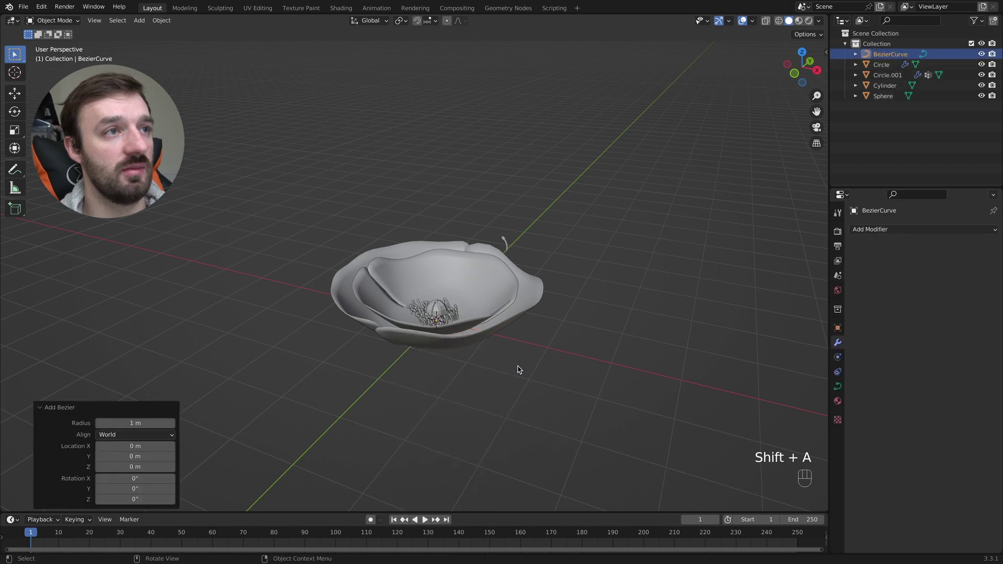
key(r)
key(y)
key(KP_9)
key(KP_0)
key(KP_Enter)
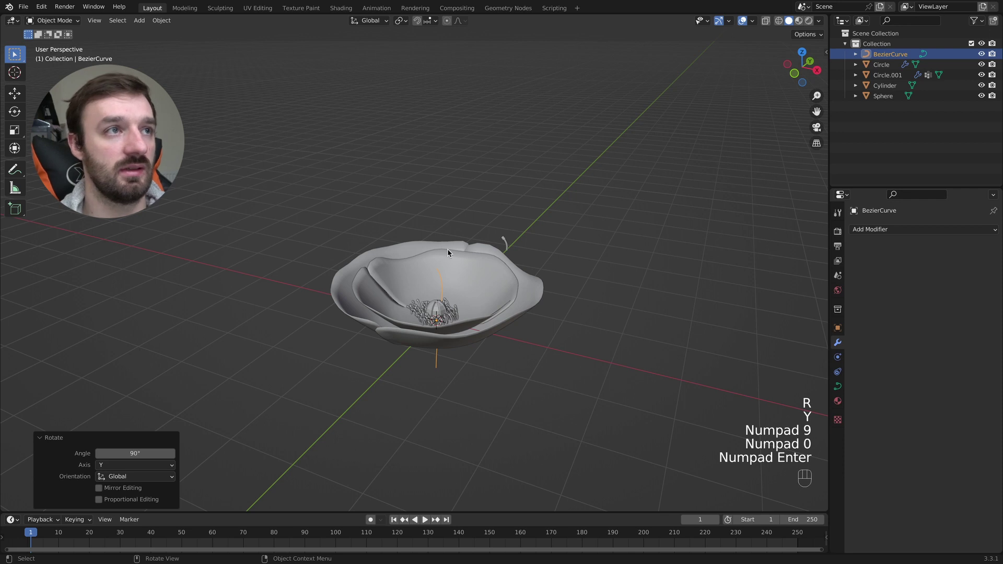
Move the Bezier curve down along Z to sit beneath the flower as its stem
key(g)
key(z)
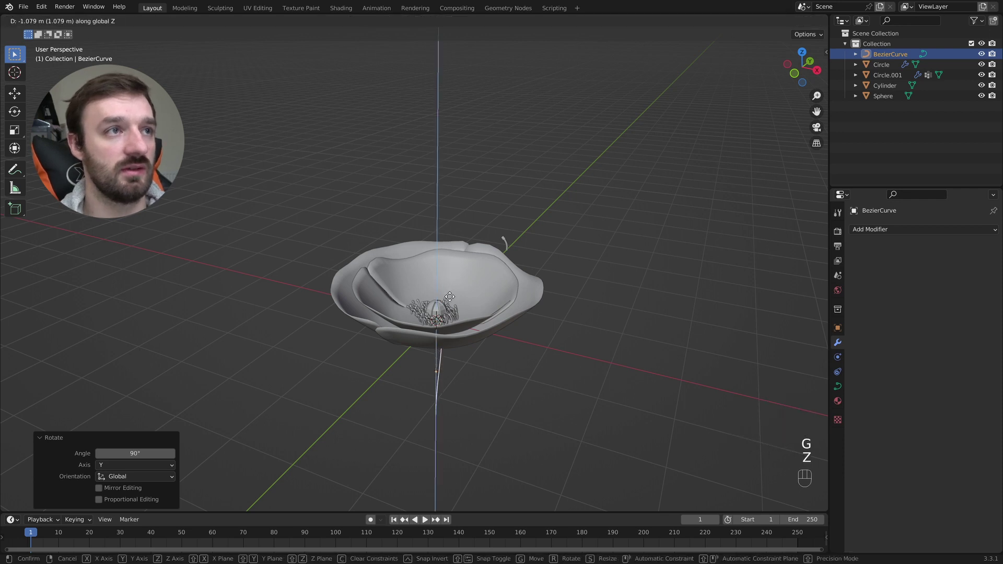
click(446, 344)
Raise the curve's upper control point about 1.304 m along Z into the flower's base and turn off proportional editing
mouse_move(445, 370)
middle_down()
mouse_move(443, 351)
mouse_move(453, 365)
middle_up()
key(Tab)
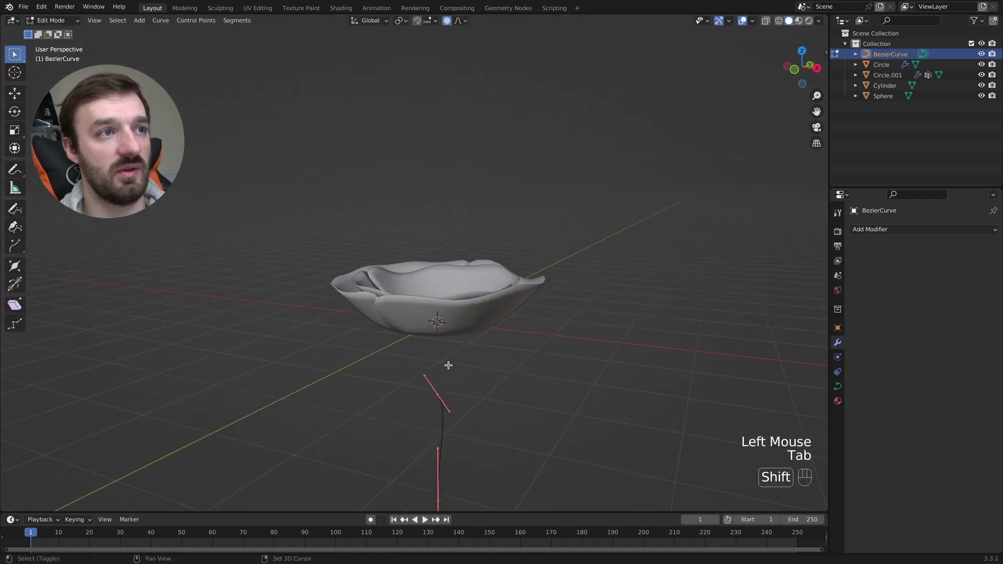
click(436, 396)
key(g)
key(z)
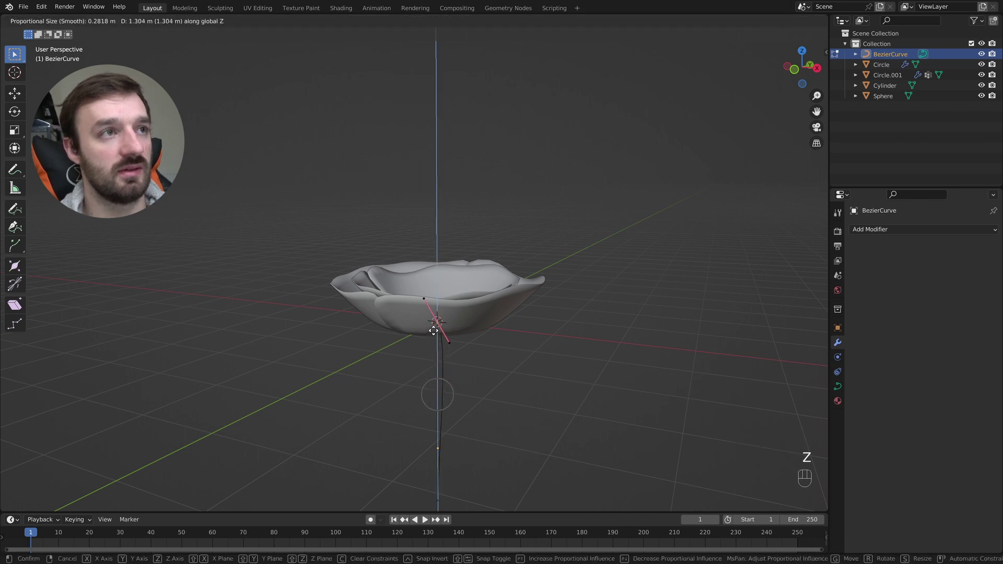
click(434, 330)
click(449, 20)
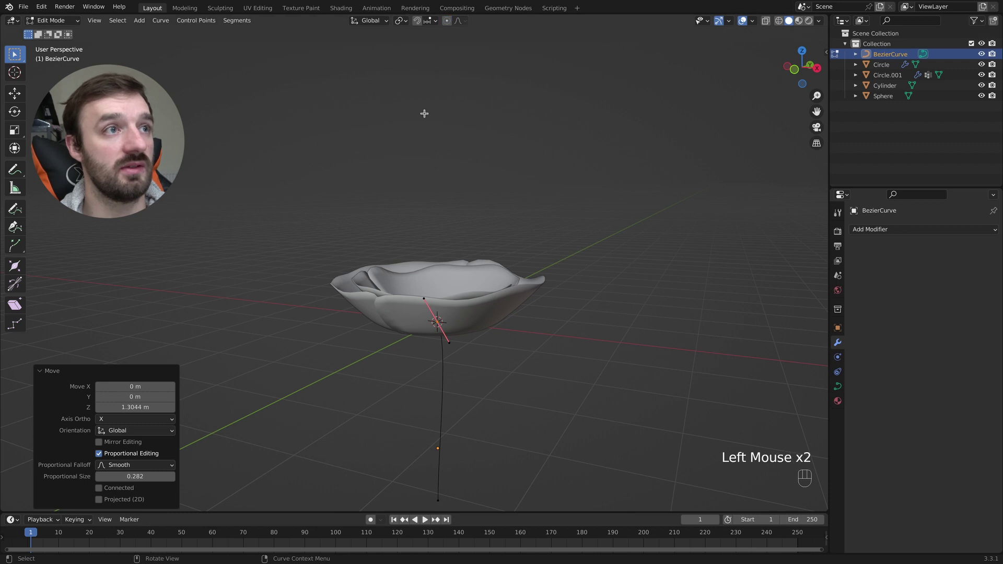
key(Tab)
shift+scroll(457, 375, down, 2)
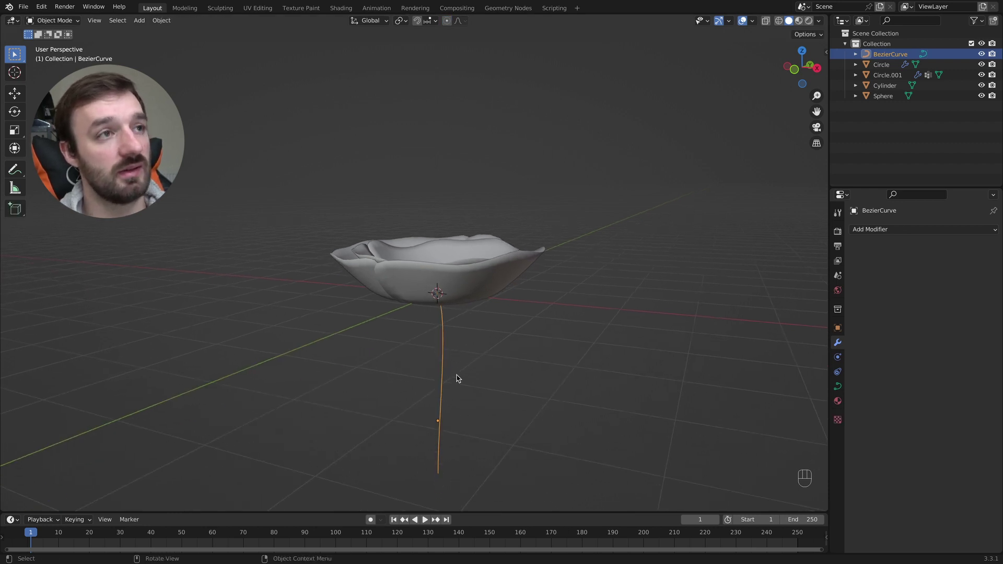
Set the stem curve's origin to the 3D cursor
right_click(445, 378)
mouse_move(445, 373)
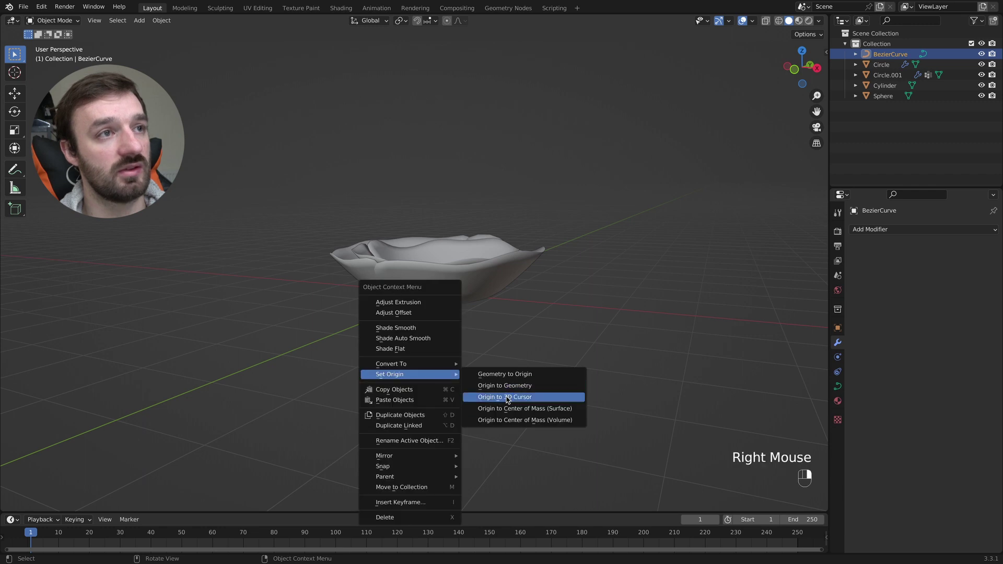
click(523, 396)
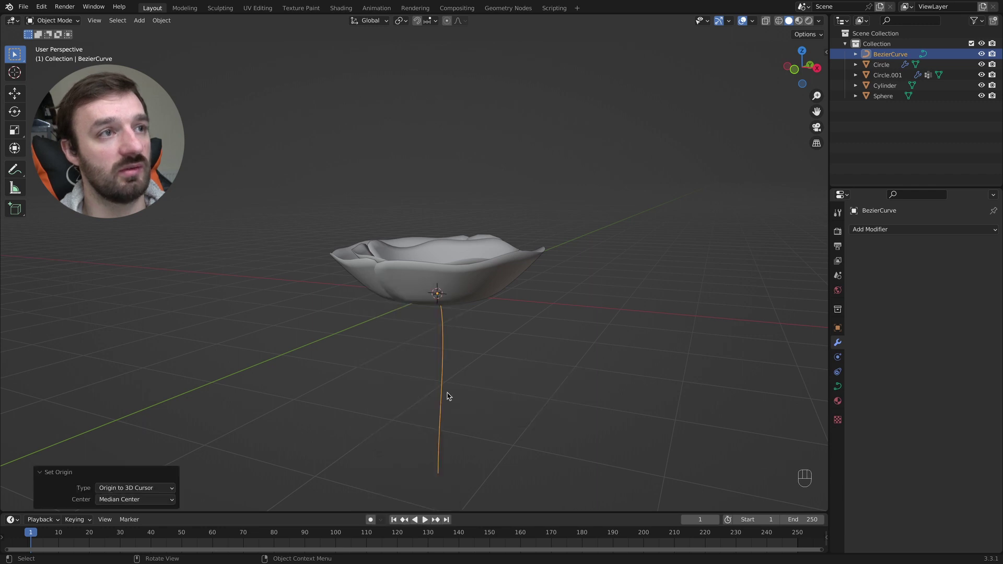
Try rotating the stem curve about its new origin
key(r)
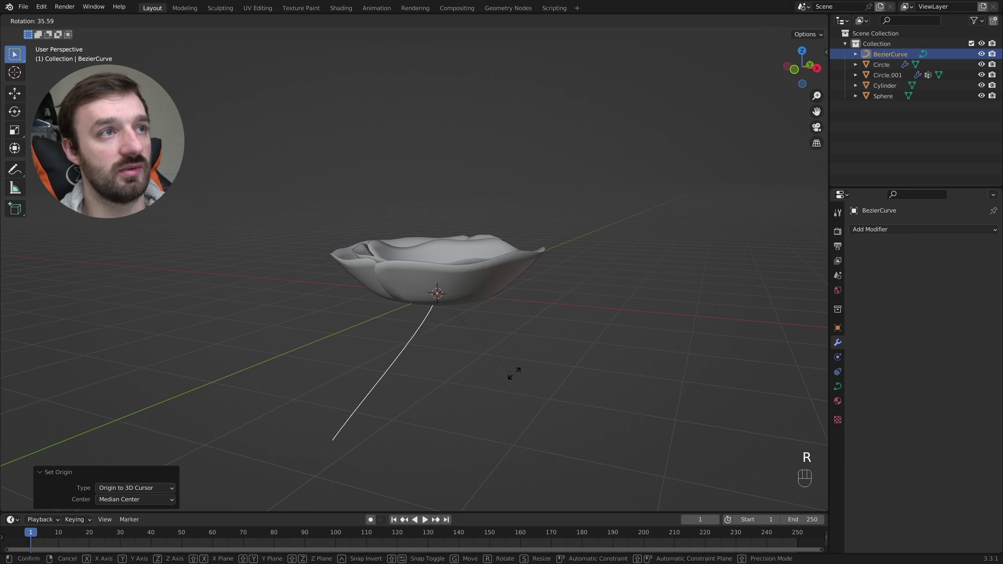
click(533, 302)
key(super+z)
Add a cylinder at the flower's base, scaled down to about 0.138, and apply all its transforms
click(535, 330)
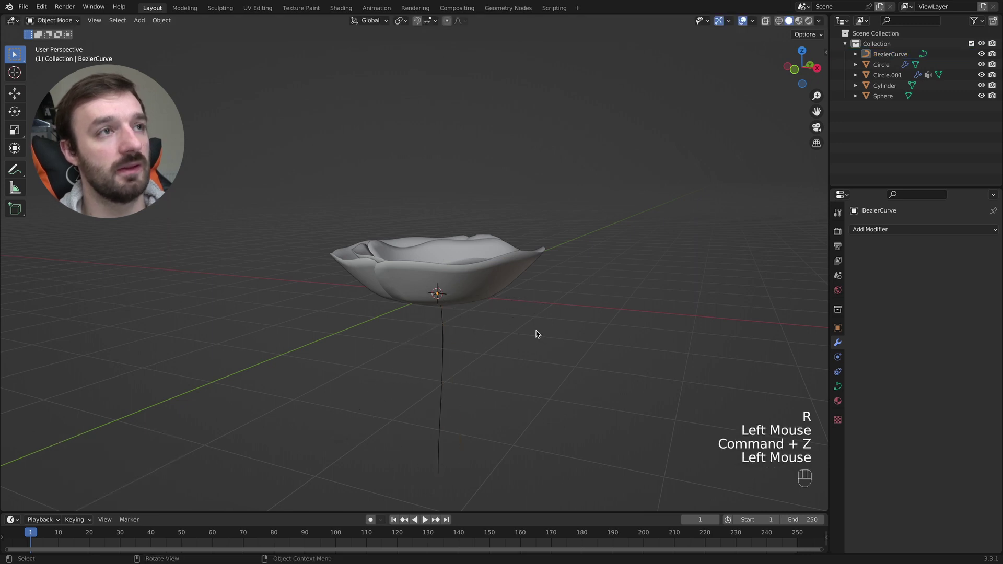
key(shift+a)
mouse_move(535, 322)
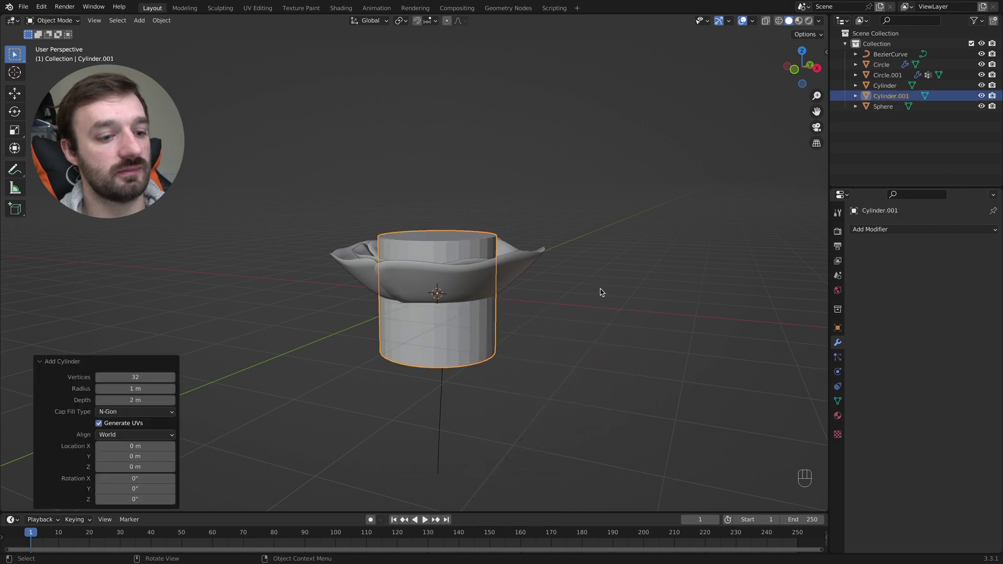
key(s)
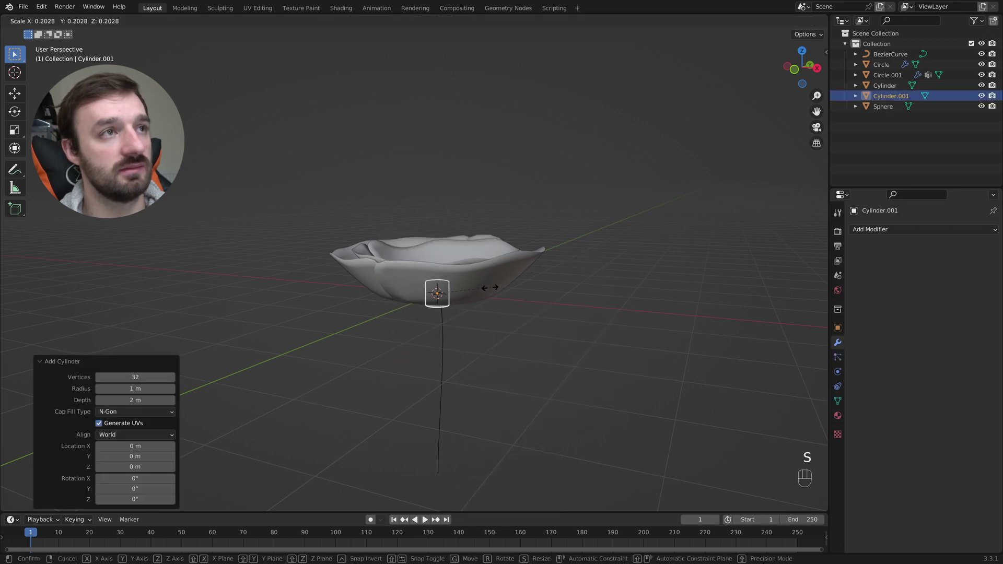
click(475, 292)
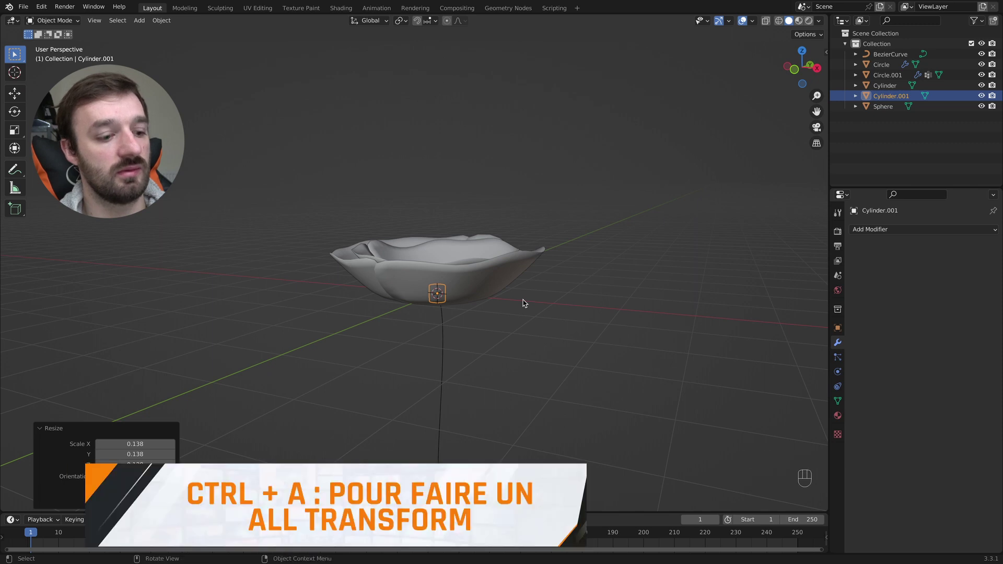
key(ctrl+a)
click(498, 302)
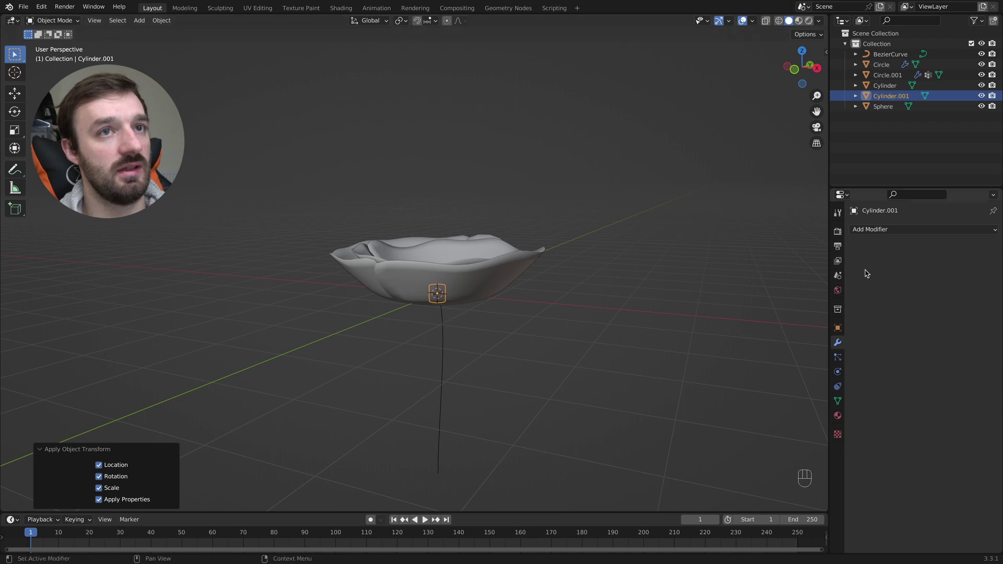
Add an Array modifier to the small cylinder with Fit Type set to Fit Curve, using BezierCurve as the curve
click(886, 232)
click(813, 259)
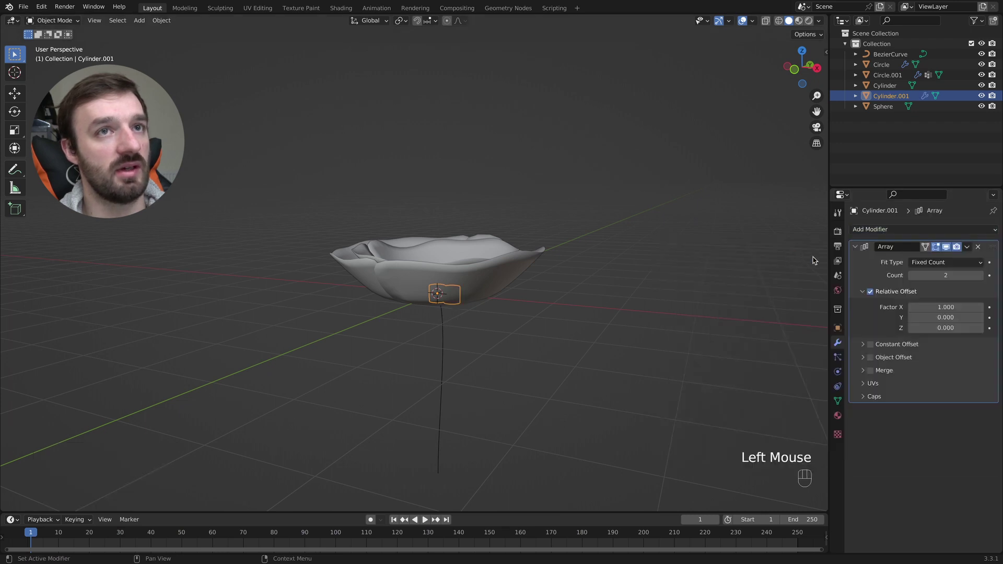
click(952, 264)
click(931, 302)
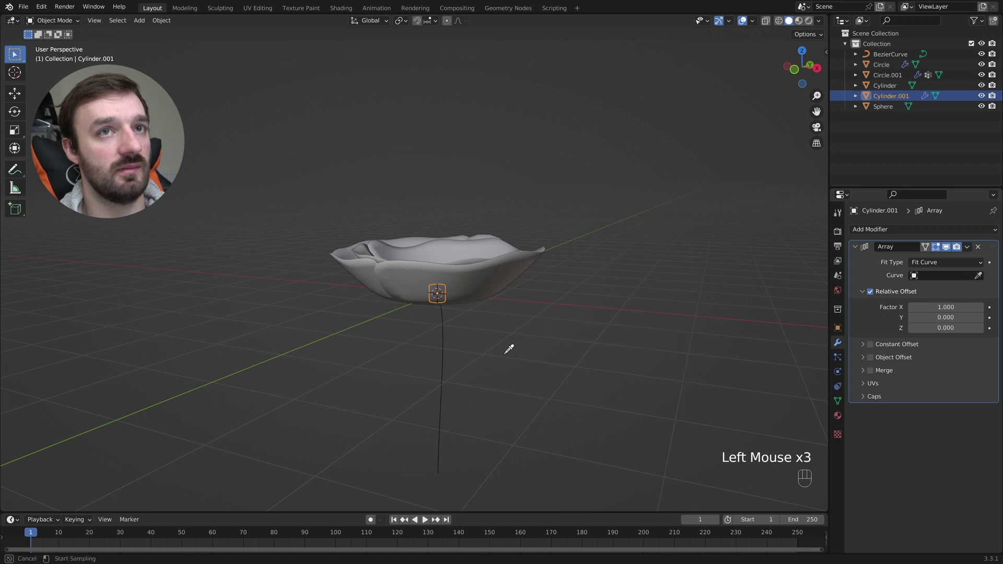
click(447, 344)
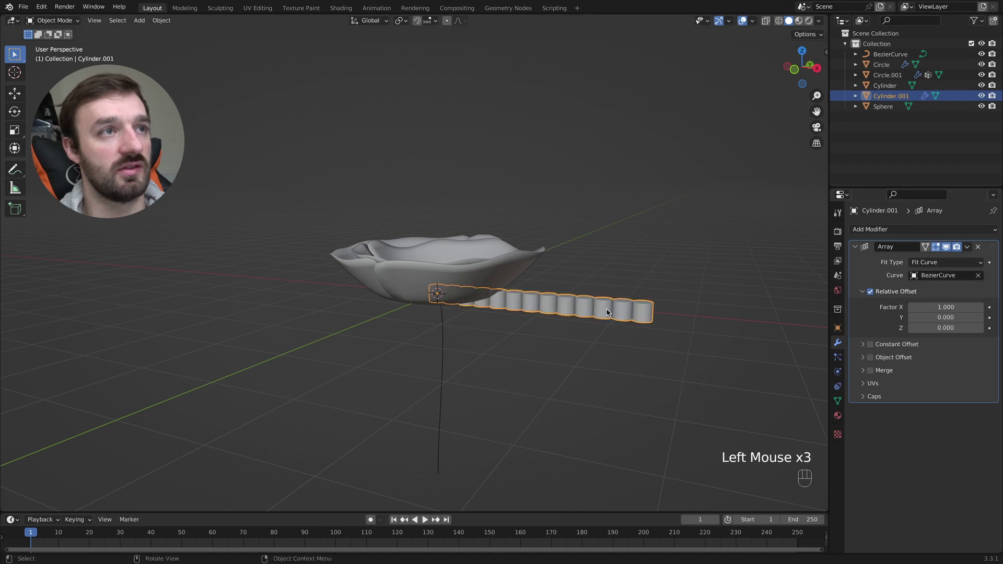
Set the array's relative offset to 0 on X and 1 on Z so the cylinders stack vertically
click(949, 306)
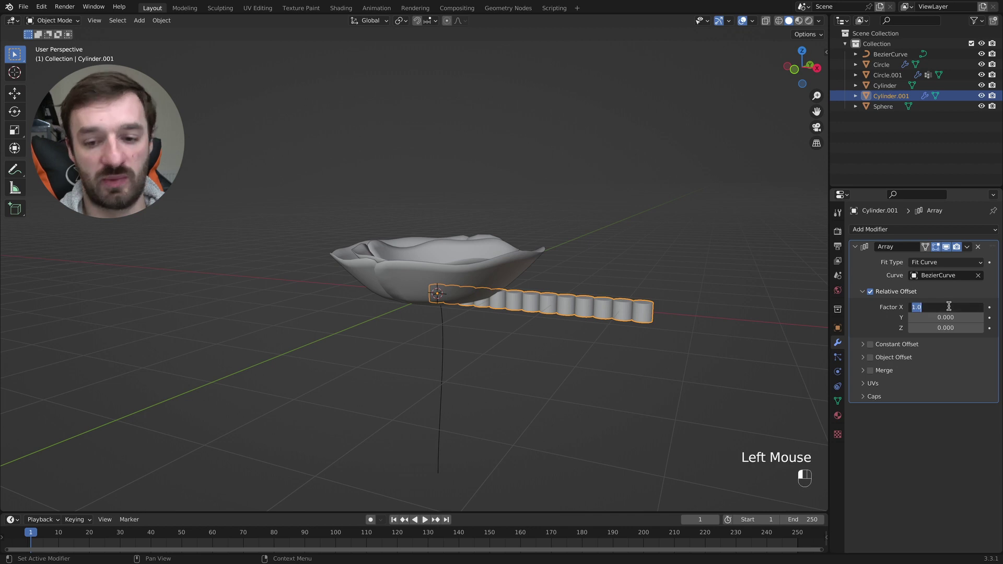
text(0)
key(Tab)
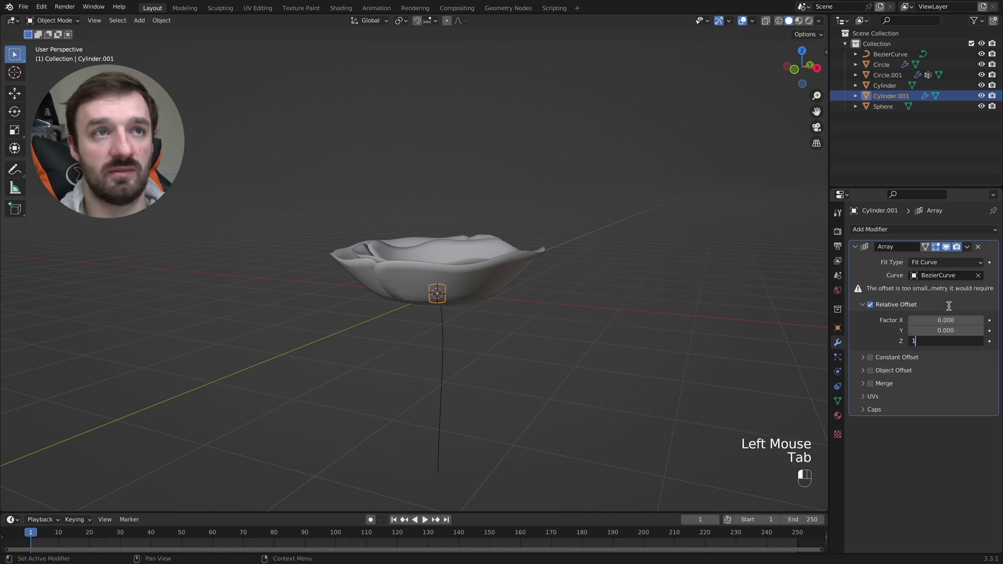
key(Return)
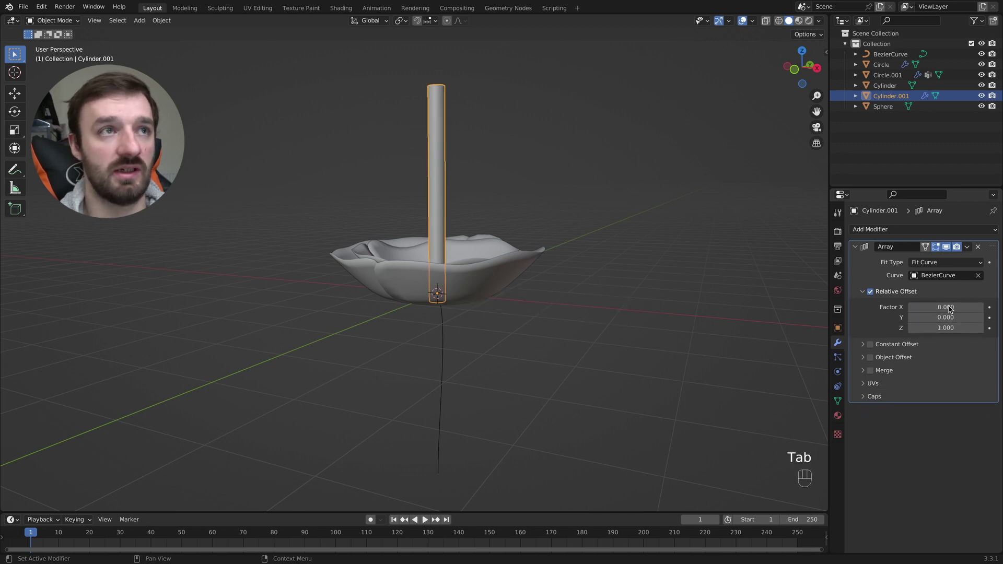
click(443, 335)
click(430, 221)
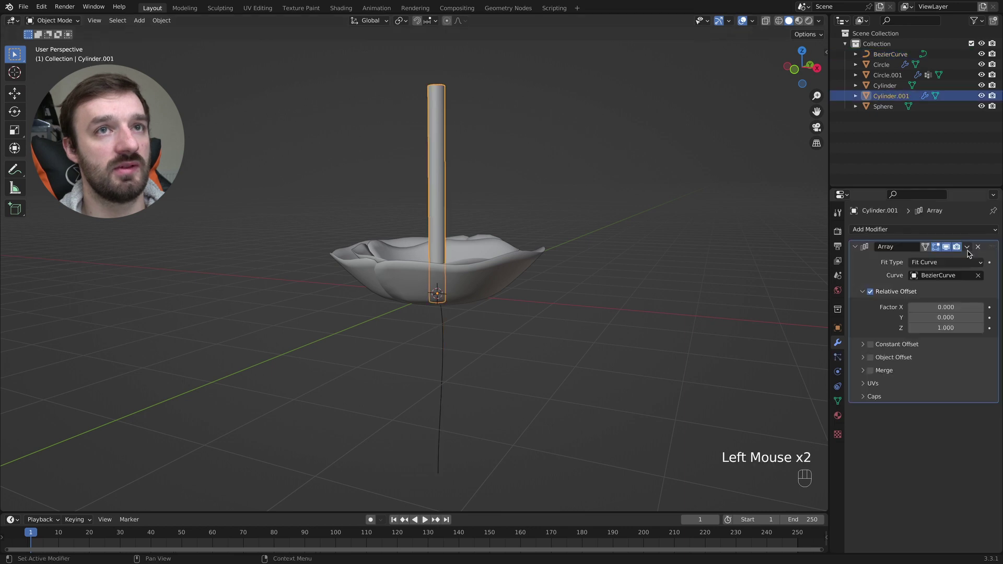
Add a Curve modifier to the cylinder with BezierCurve as the curve object and -X as the deform axis
click(888, 229)
click(873, 272)
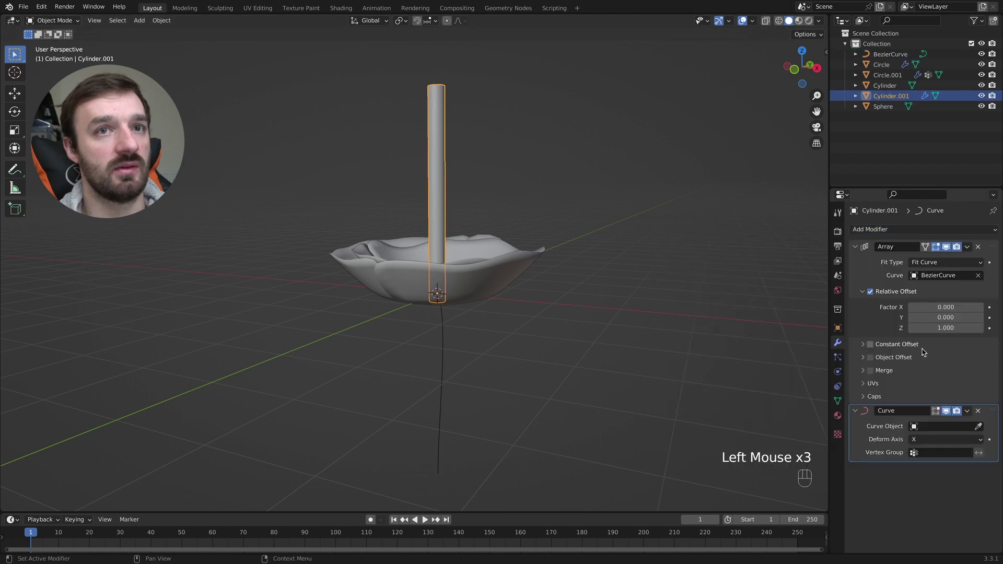
click(979, 426)
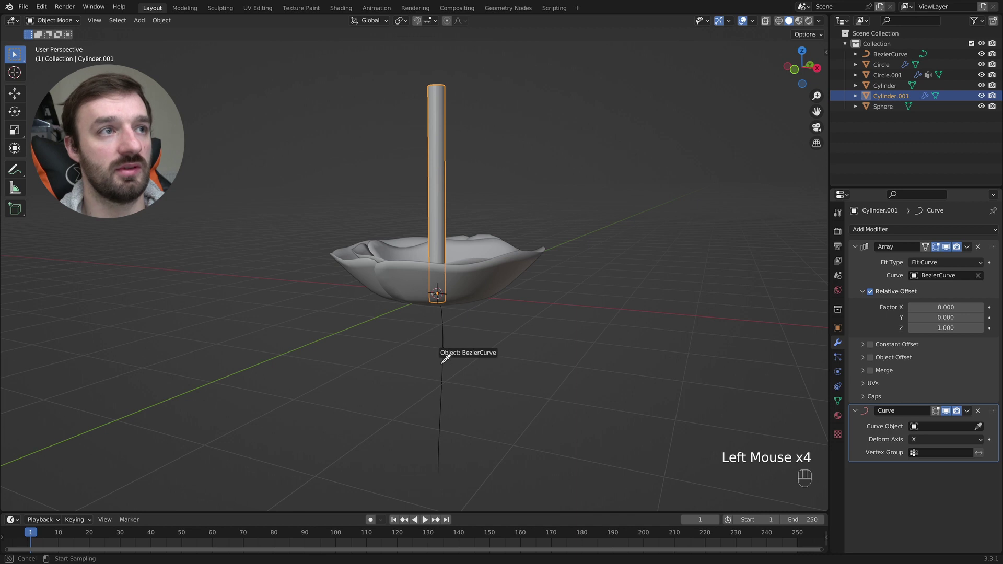
click(444, 361)
click(927, 442)
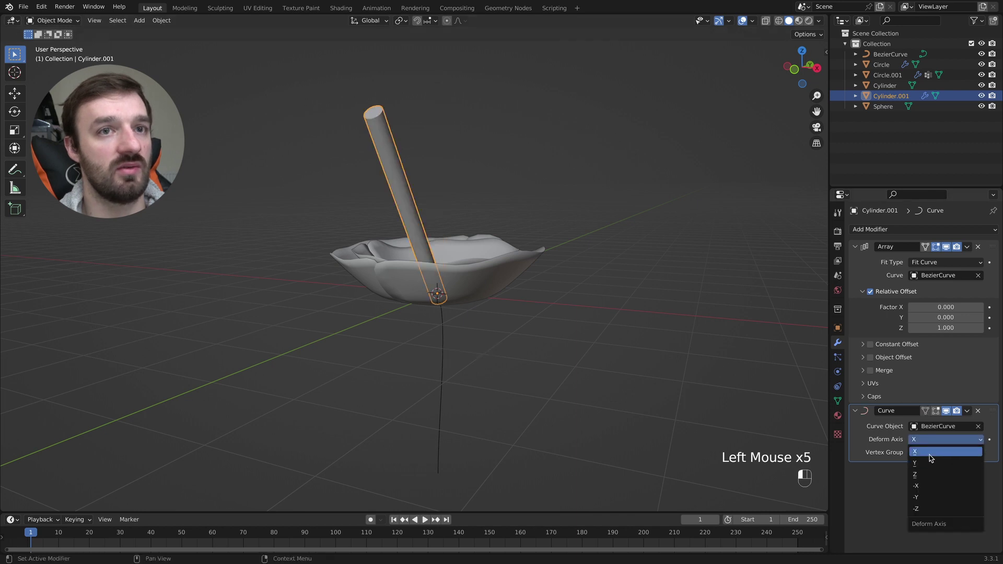
click(929, 464)
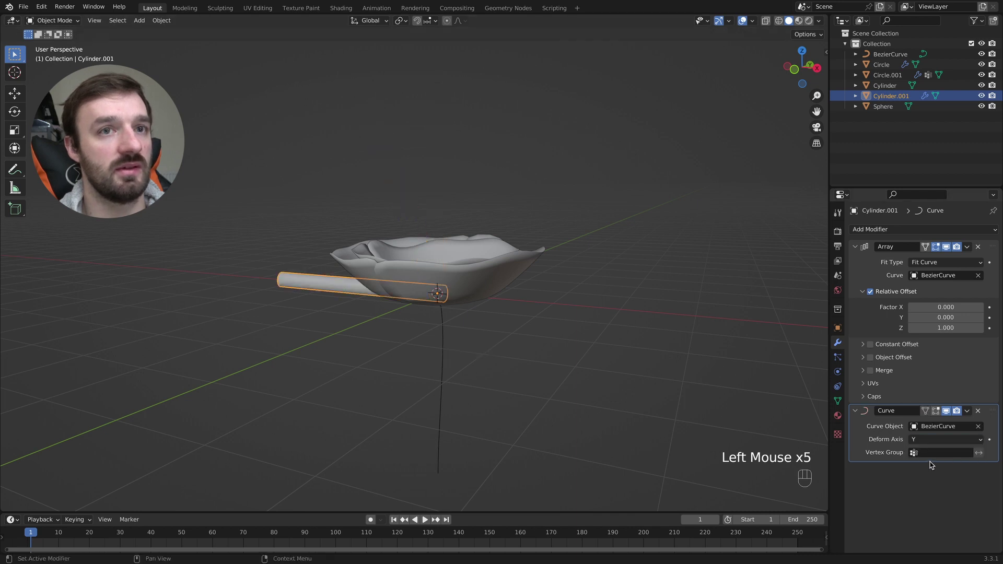
click(932, 440)
click(930, 487)
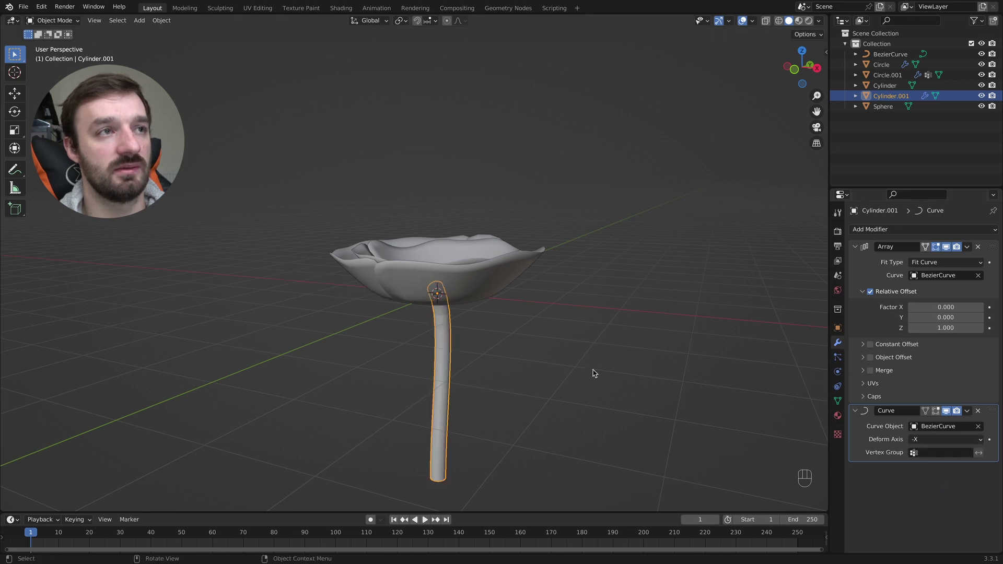
Scale down the stem cylinder's mesh in Edit Mode to make the stem thinner
key(Tab)
key(Tab)
key(Tab)
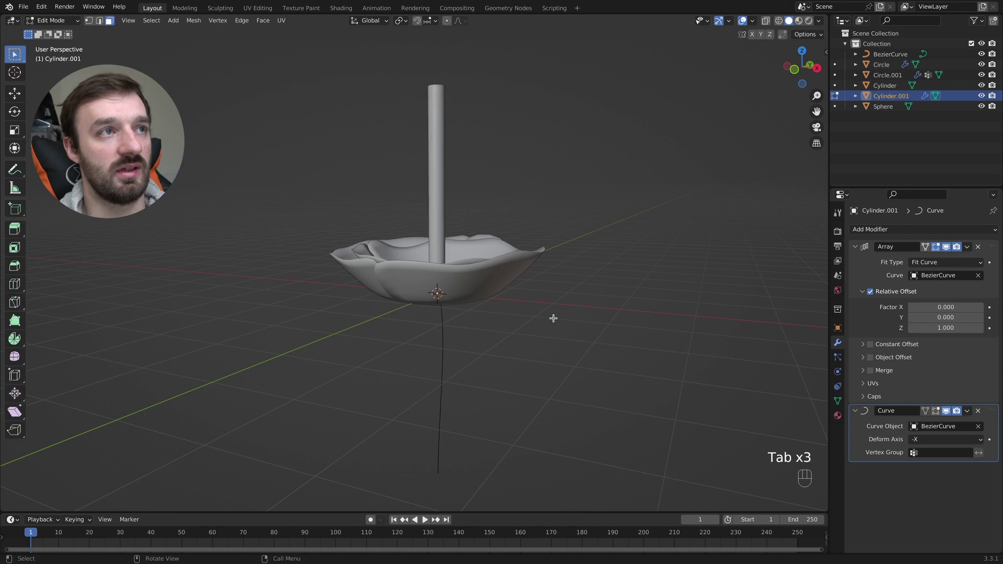
key(s)
click(511, 316)
key(Tab)
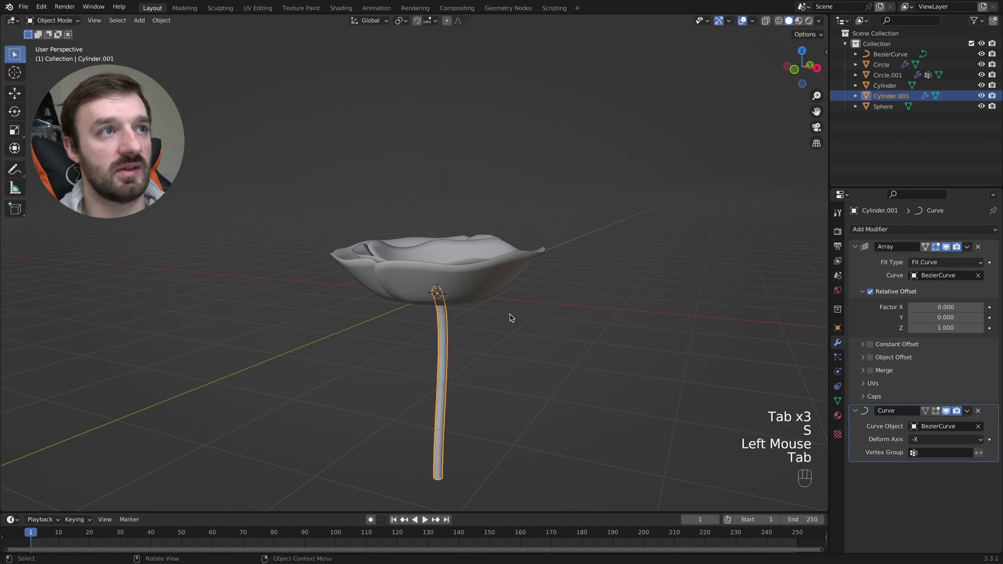
Shrink the stem cylinder's mesh a little further in Edit Mode and inspect the stem from below
scroll(510, 317, down, 5)
super+scroll(510, 317, down, 2)
scroll(510, 317, down, 3)
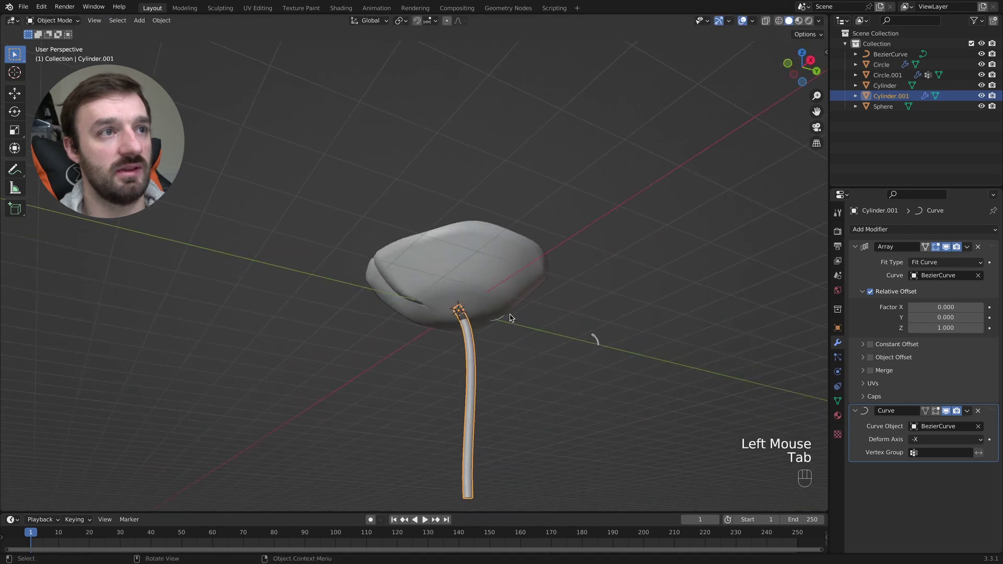
scroll(510, 315, up, 3)
key(Tab)
key(s)
click(509, 314)
key(Tab)
scroll(520, 318, down, 5)
key(Tab)
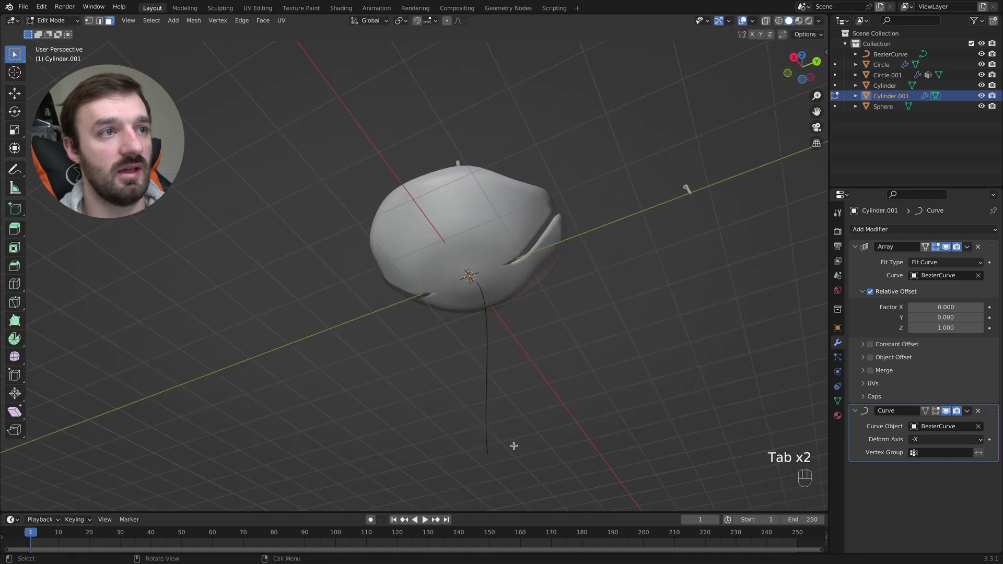
key(Tab)
click(489, 396)
key(Tab)
click(487, 392)
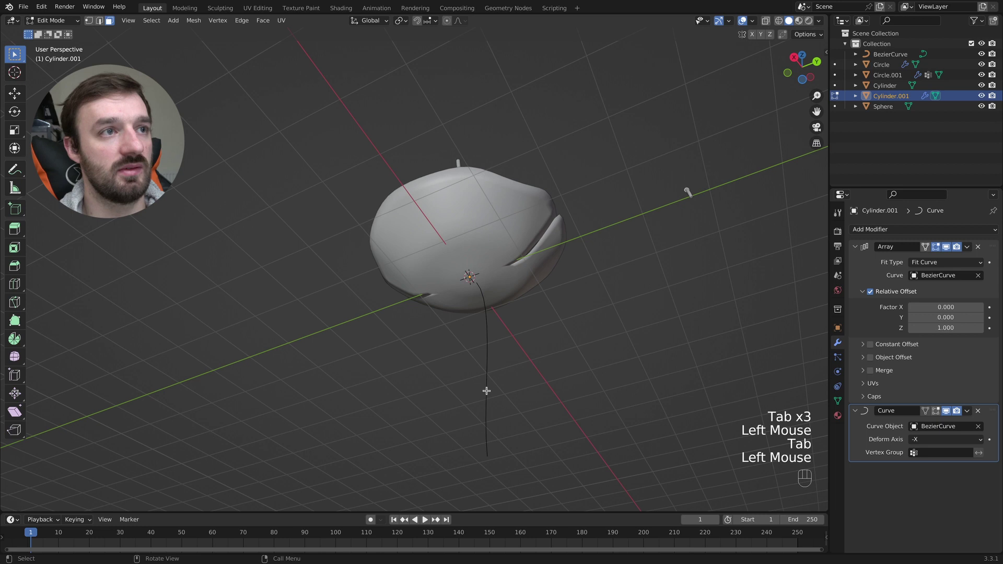
Switch the viewport to wireframe shading to expose the curve inside the stem
key(Tab)
key(z)
key(Tab)
key(Tab)
Try to move the lower end of the stem and undo the move
click(473, 466)
key(g)
click(487, 463)
key(super+z)
key(Tab)
click(477, 463)
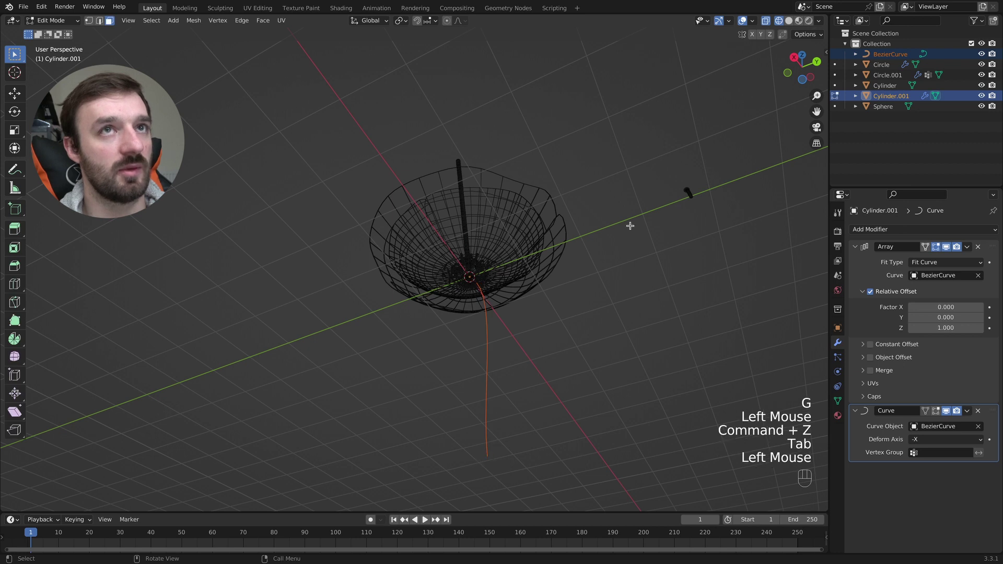
Try to move the stem's lower end with BezierCurve selected, and undo the move
click(883, 55)
key(Tab)
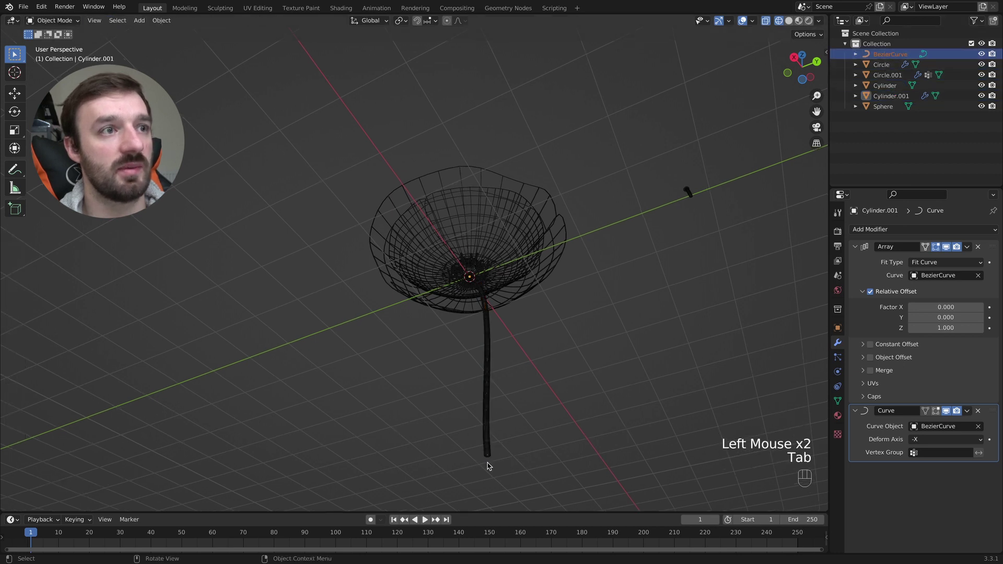
click(480, 467)
key(g)
click(490, 461)
key(super+z)
scroll(490, 443, up, 5)
key(Tab)
key(Tab)
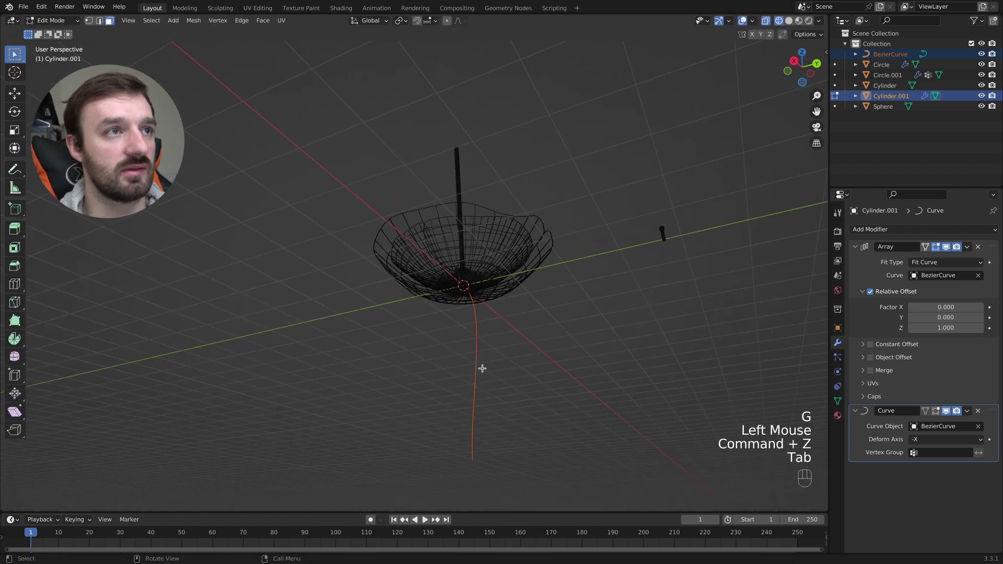
Edit the Bezier curve and move its lowest control point by about 0.385 m X, -0.862 m Y and -0.102 m Z
super+scroll(480, 463, up, 5)
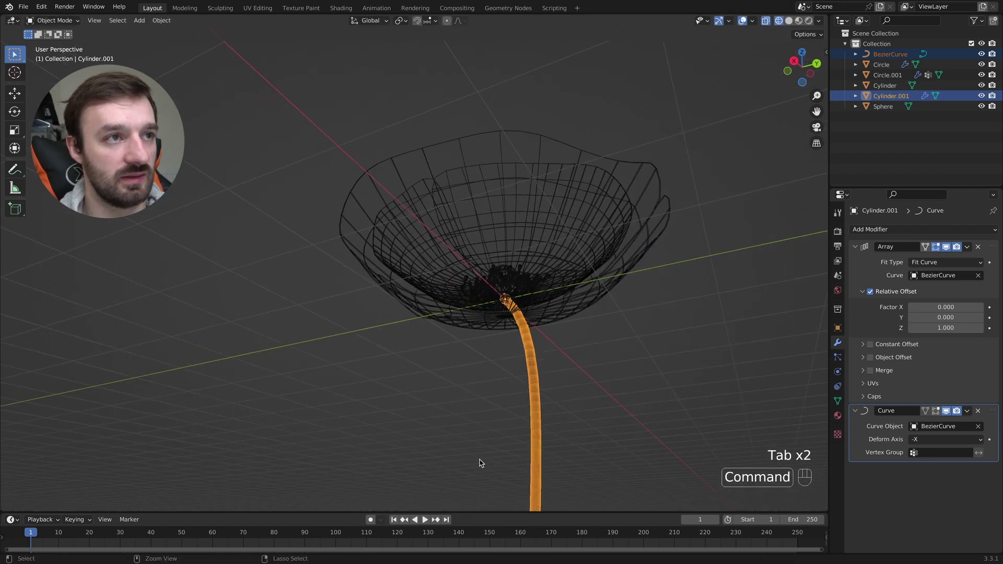
shift+scroll(491, 459, down, 10)
click(555, 330)
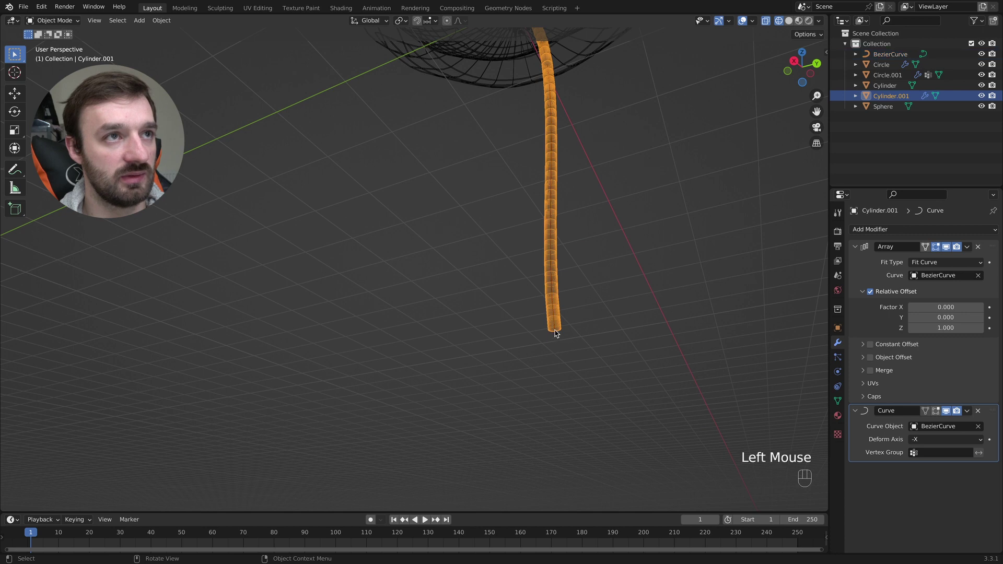
scroll(558, 328, down, 3)
click(562, 315)
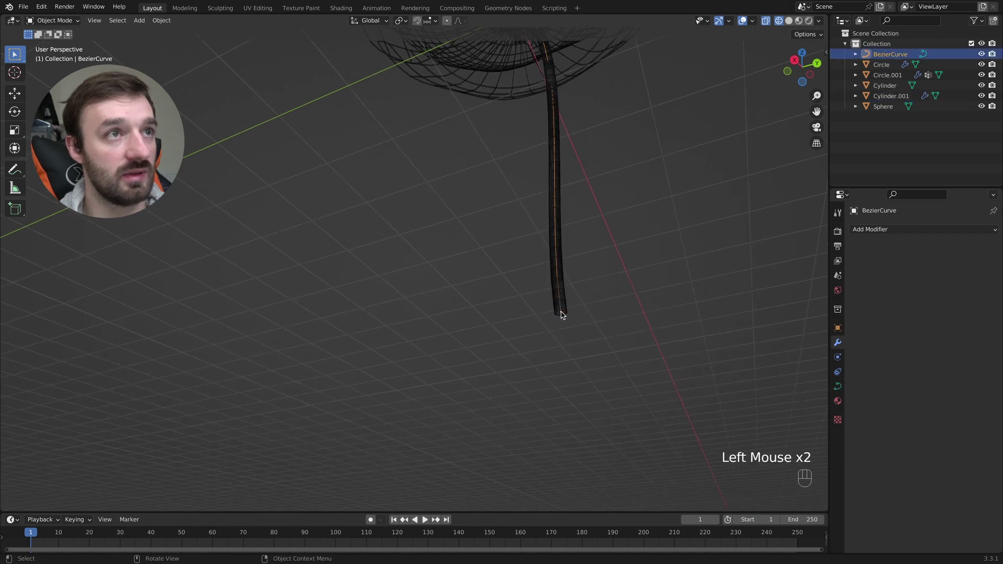
key(Tab)
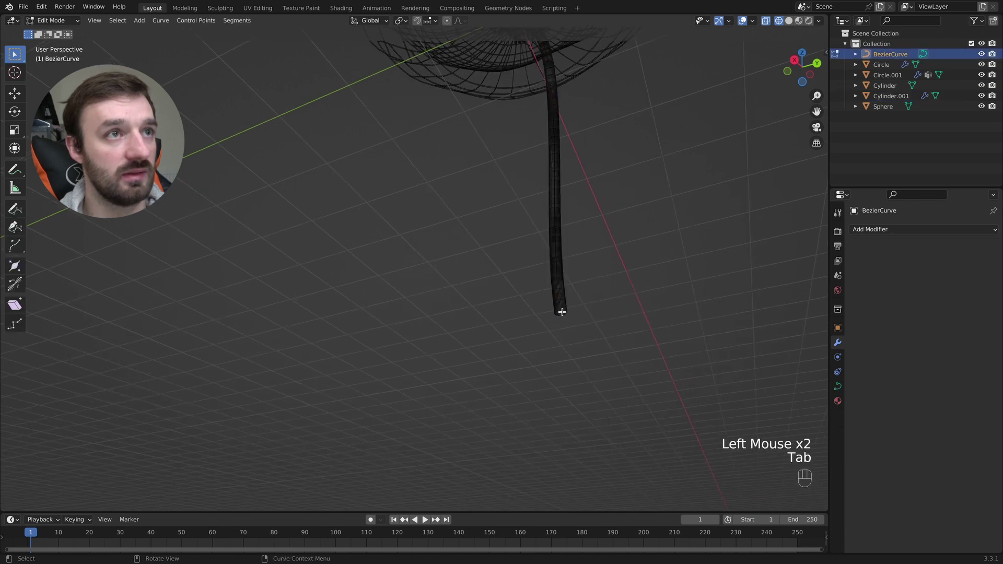
click(559, 316)
key(g)
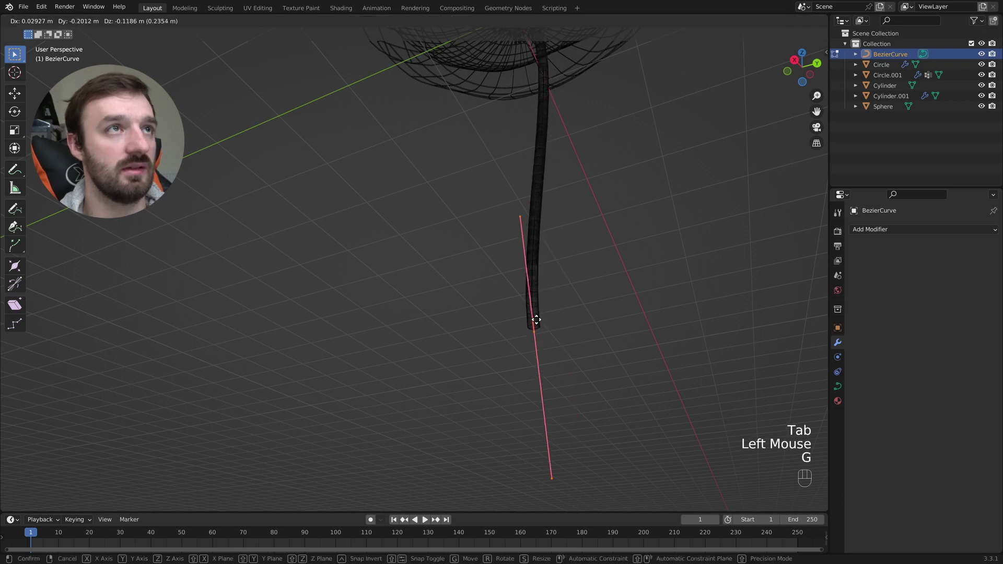
click(432, 316)
Lengthen the stem by moving the curve's lowest control point about 1.0 m along Y and -1.1 m along Z
super+scroll(459, 306, down, 5)
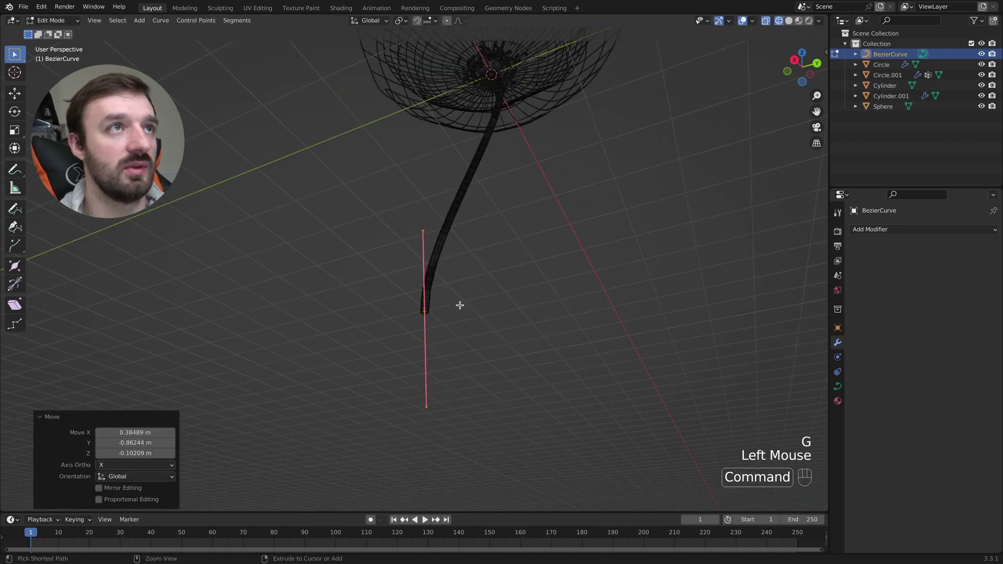
scroll(460, 305, up, 5)
key(g)
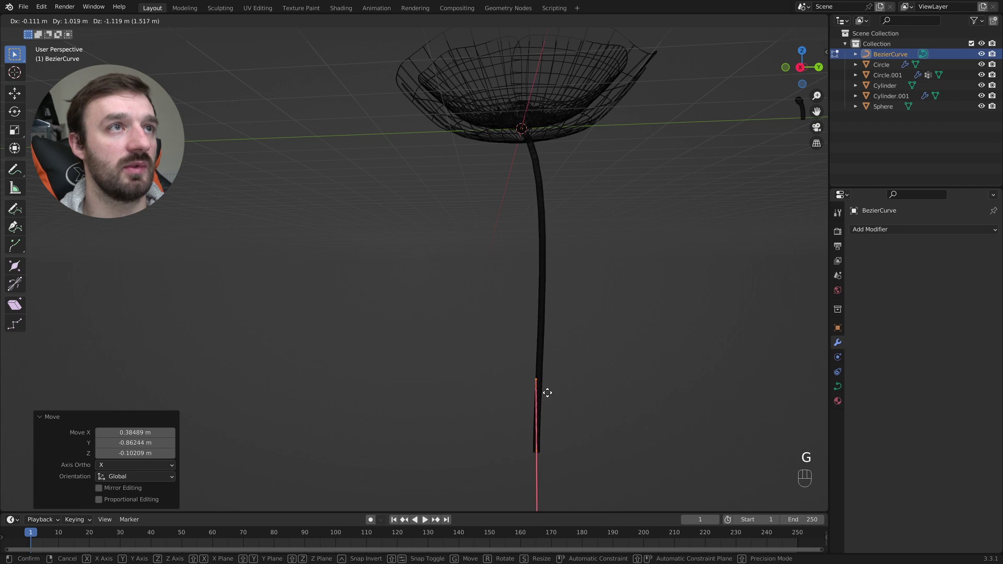
click(546, 397)
Rotate the curve's upper control point to reshape the stem's bend at the flower's base and leave Edit Mode
click(521, 130)
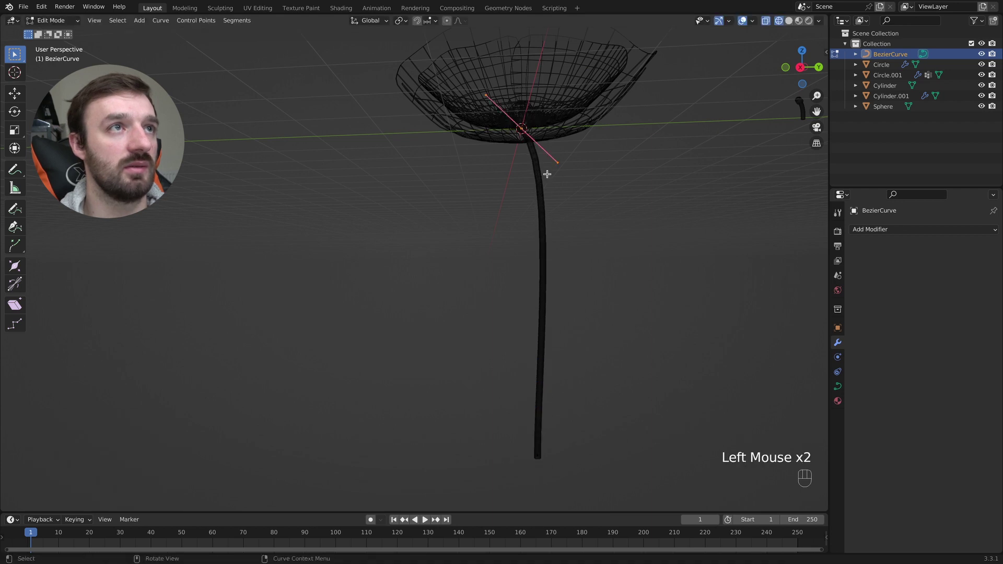
key(r)
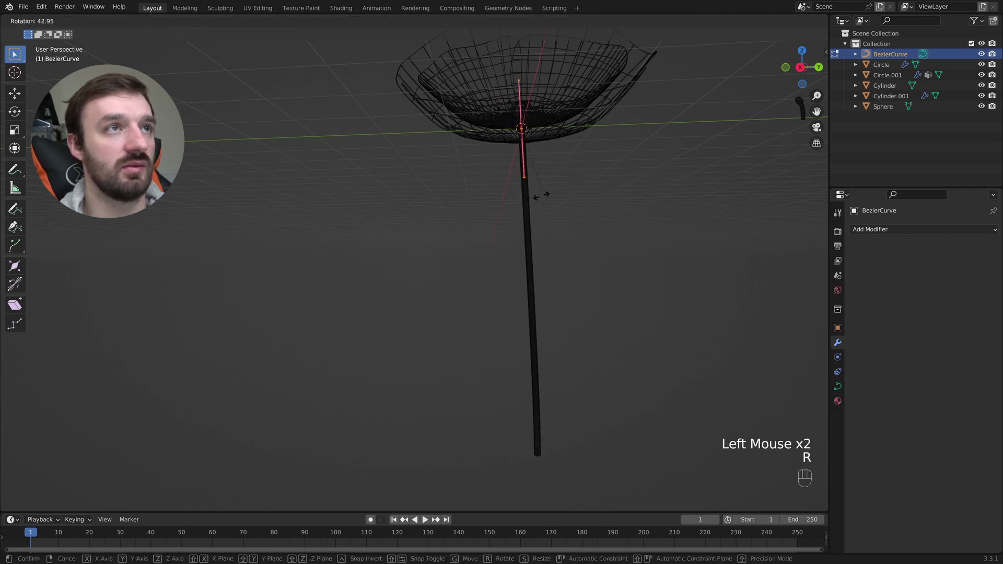
click(472, 195)
key(Tab)
key(z)
click(640, 208)
middle_drag(627, 201, 627, 202)
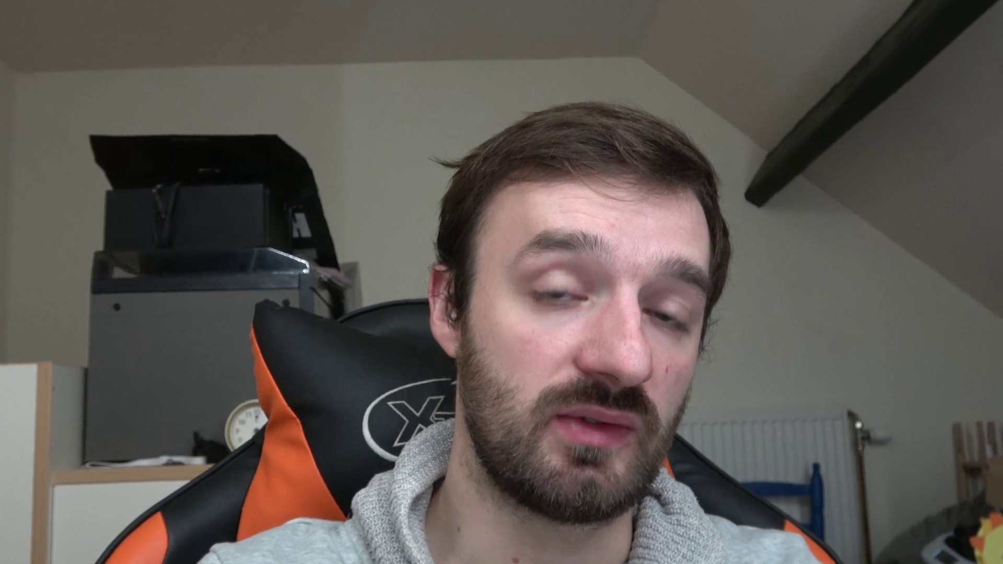
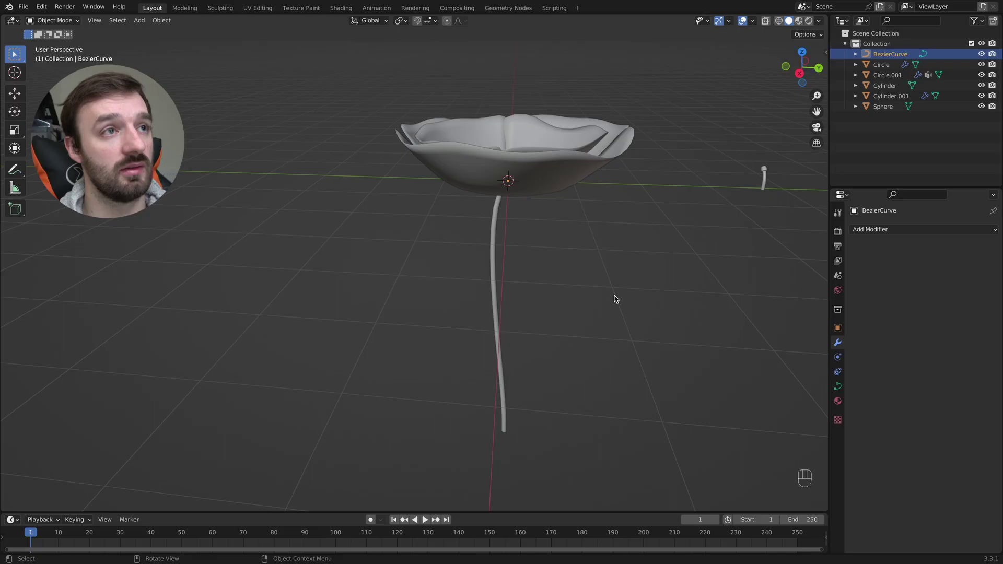
Enable the Import-Export: Import Images as Planes add-on in the preferences and close them
click(42, 7)
click(76, 155)
click(287, 57)
text(image)
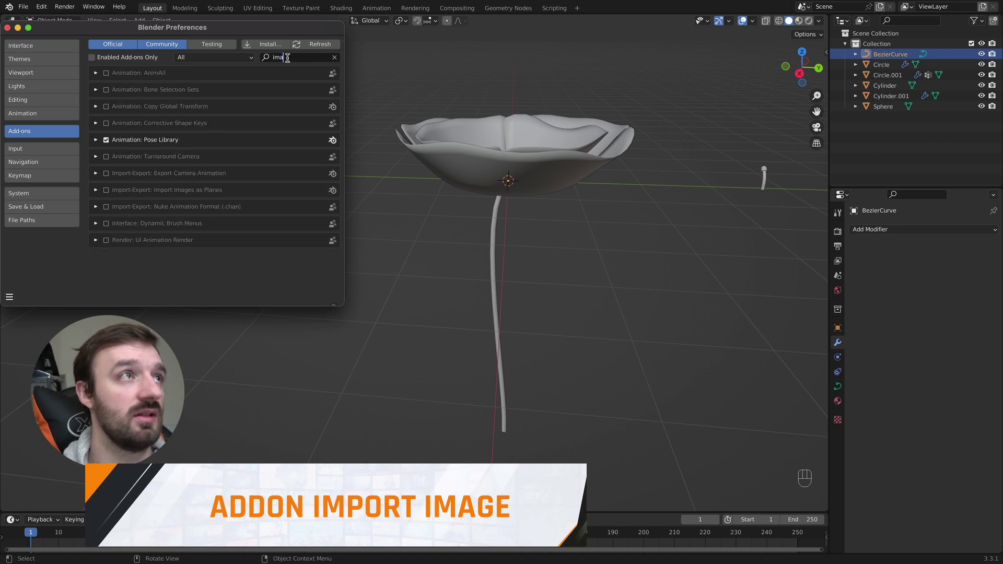
click(107, 75)
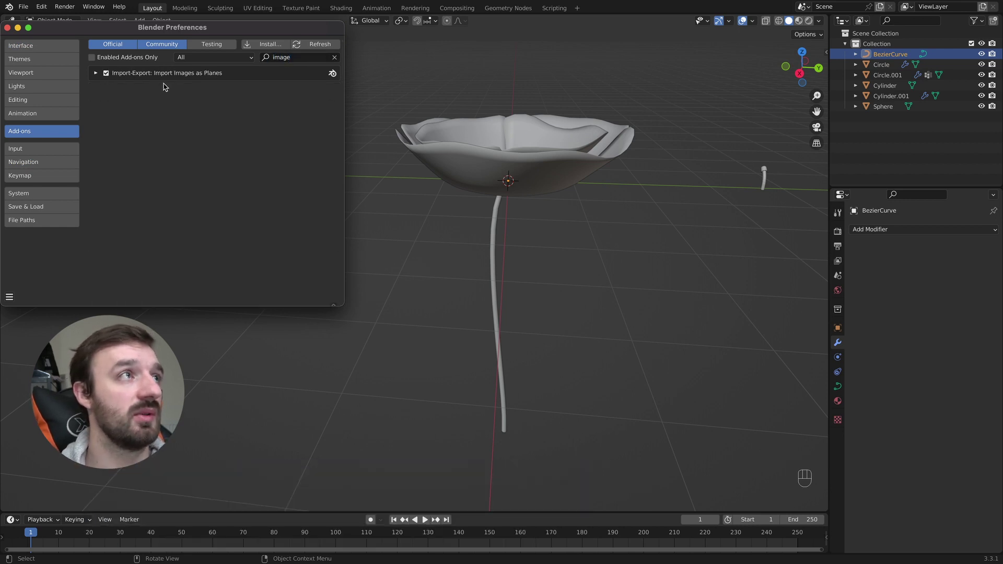
click(7, 28)
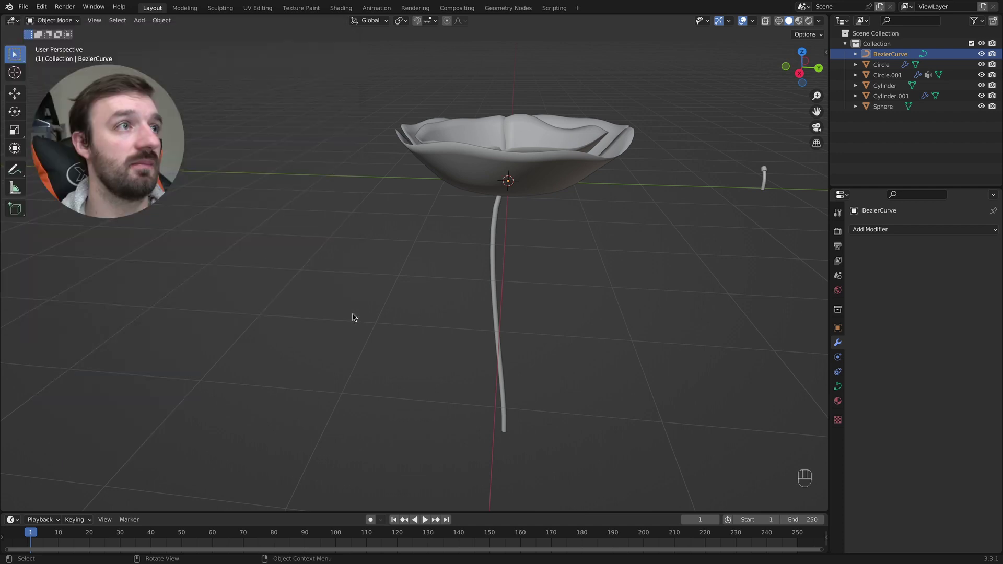
Deselect the curve and import the coquelicot-commun leaf image as a plane using Images as Planes
click(377, 314)
right_click(377, 316)
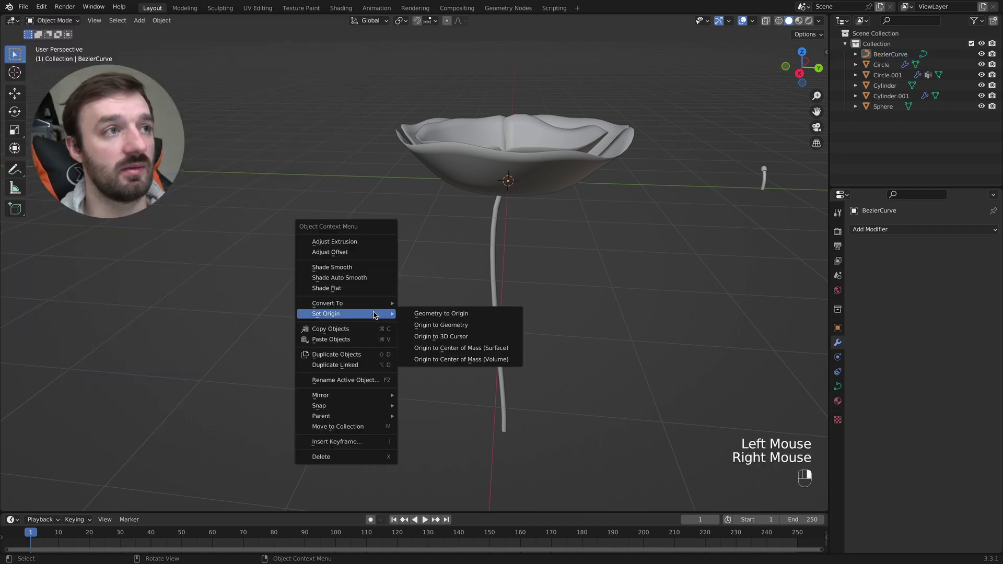
click(433, 280)
key(shift+a)
mouse_move(343, 253)
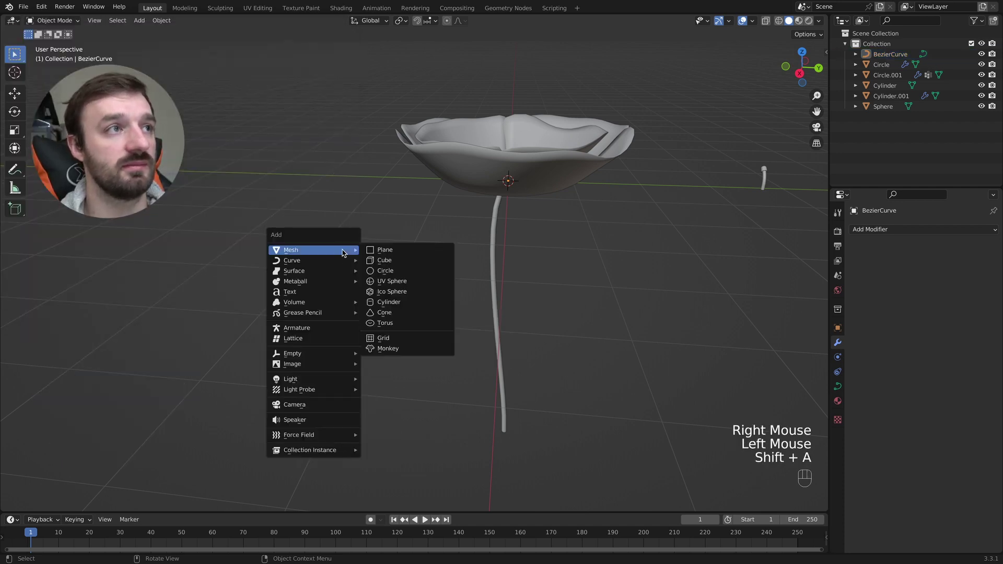
mouse_move(319, 365)
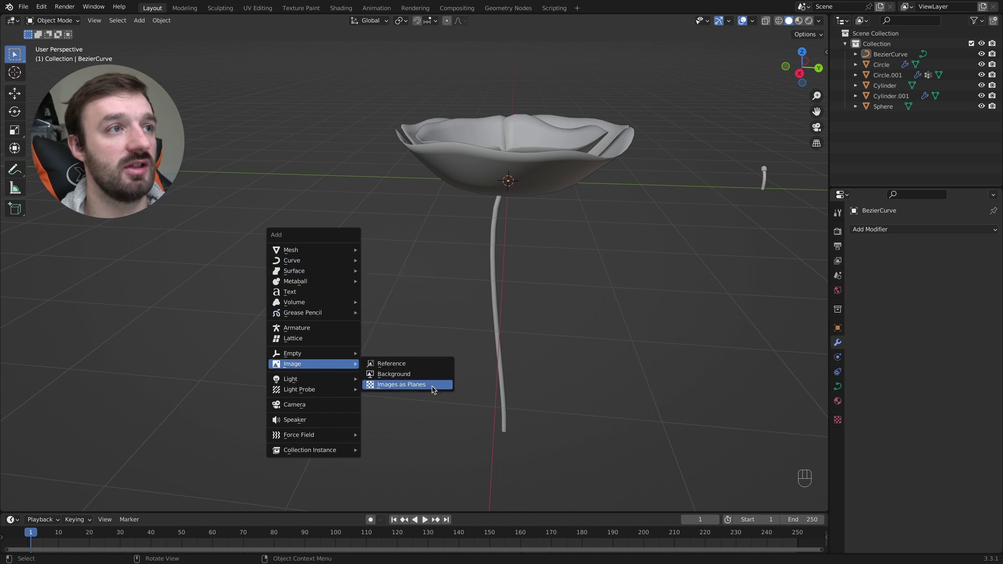
click(433, 389)
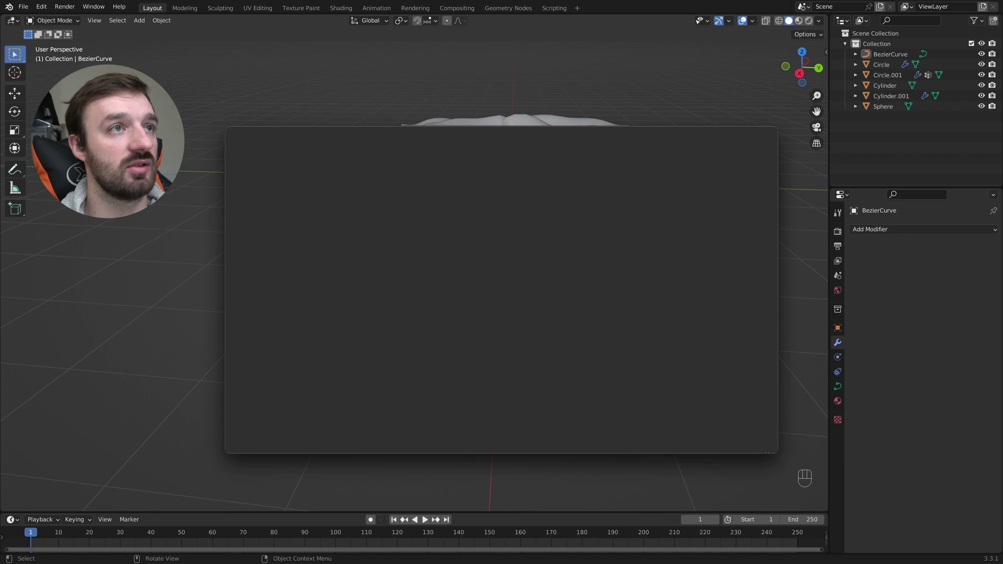
click(754, 446)
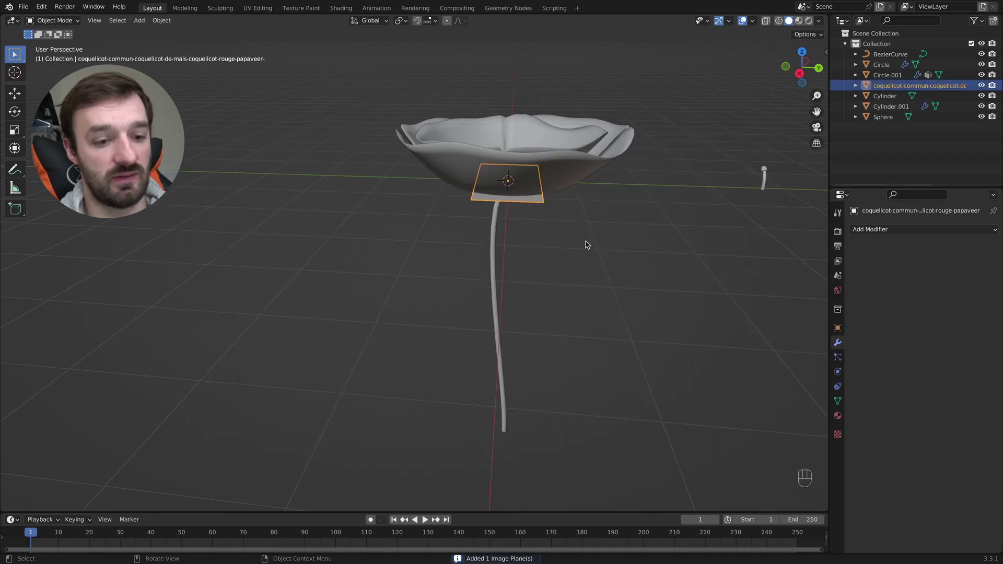
Move the leaf image plane about -4.02 m along Y and show the viewport in Material Preview shading
key(g)
key(y)
click(342, 209)
key(z)
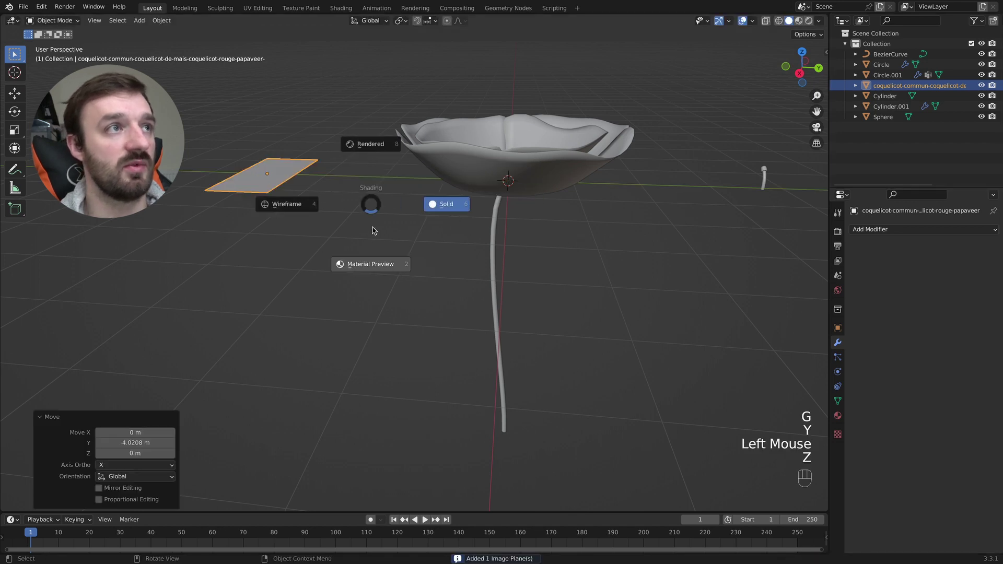
click(369, 251)
middle_drag(330, 189, 331, 193)
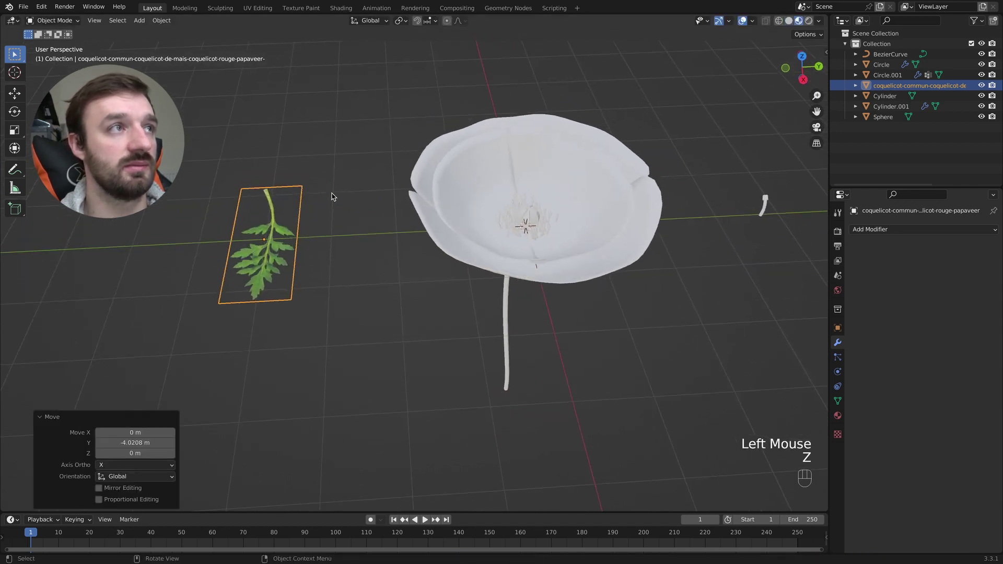
Rotate the leaf plane 180° around the global Z axis
key(r)
key(z)
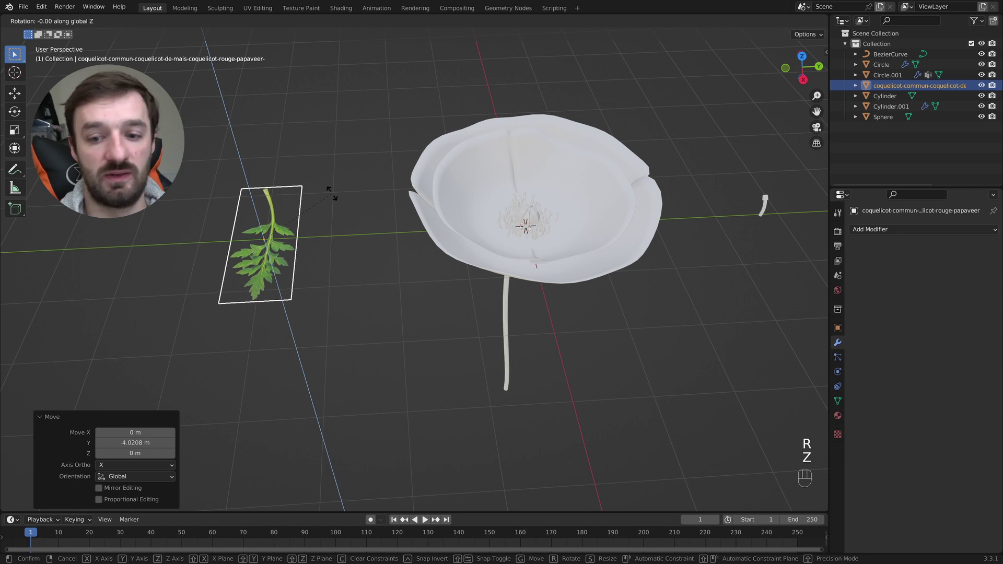
key(KP_1)
key(KP_8)
key(KP_0)
key(KP_Enter)
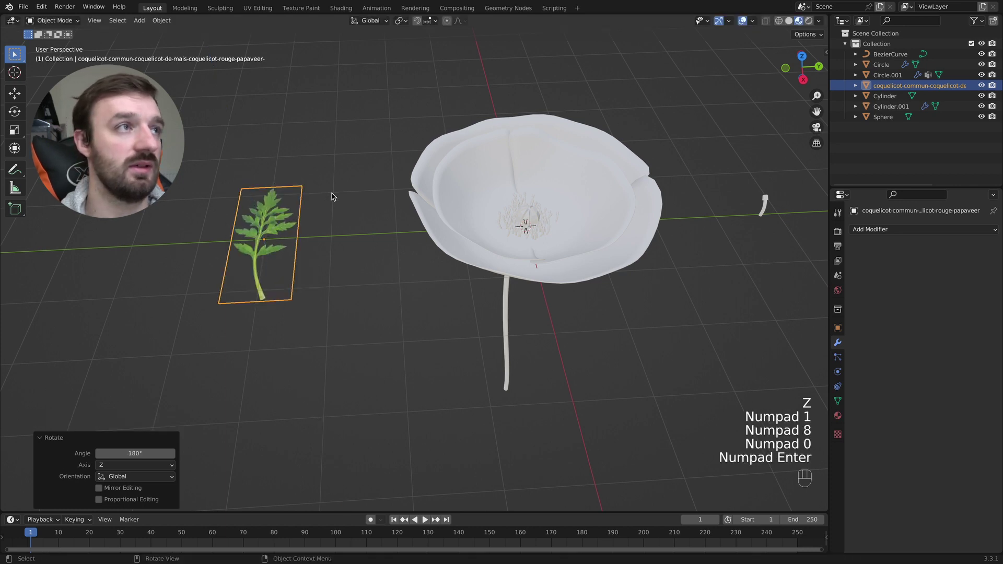
Edit the leaf plane and add one lengthwise loop cut and three crosswise loop cuts
key(Tab)
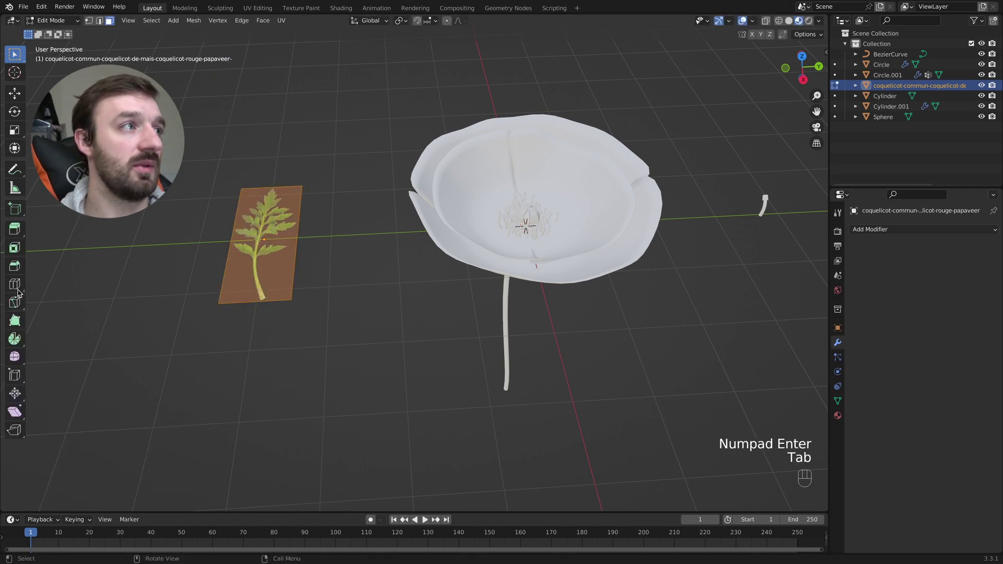
click(14, 284)
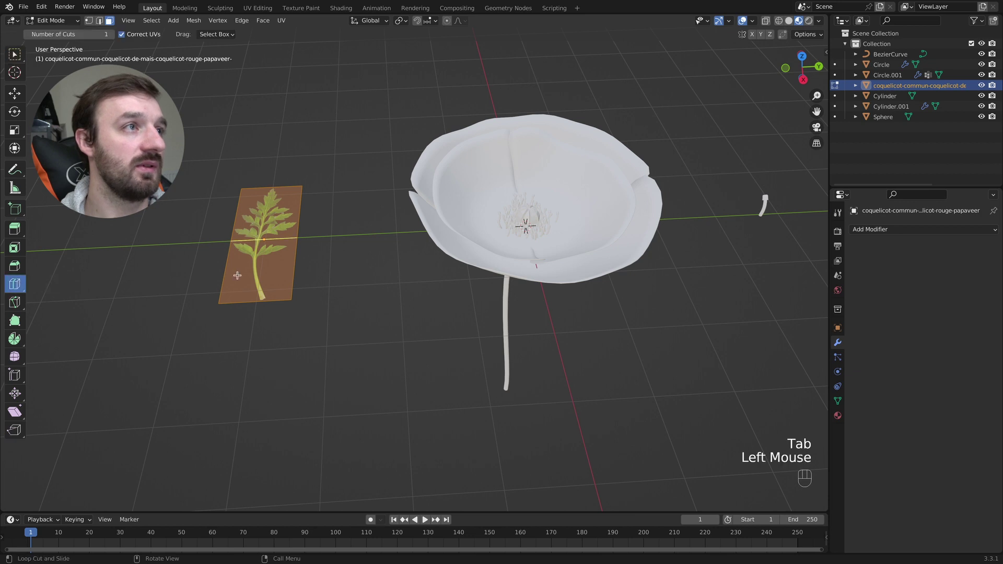
click(260, 263)
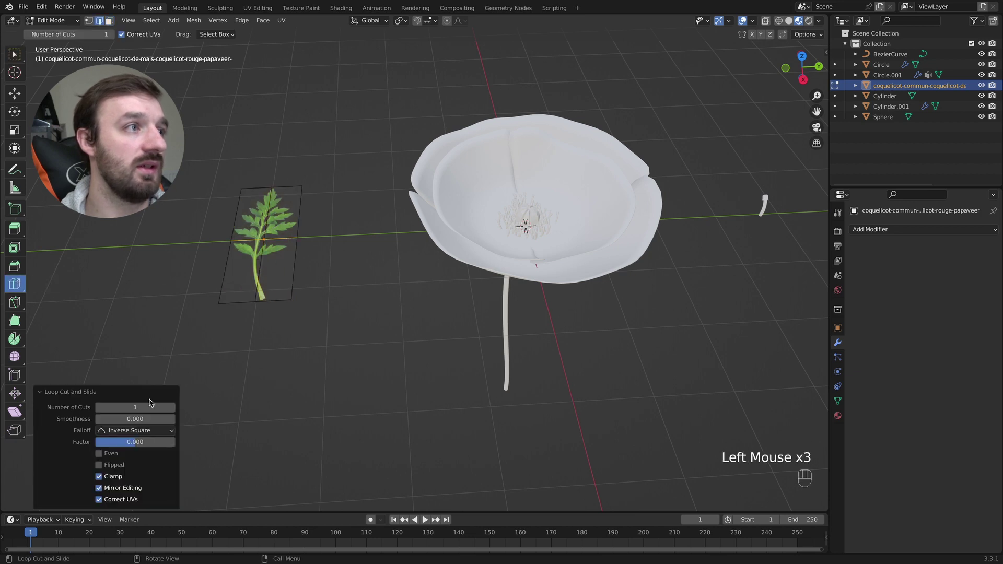
double_click(174, 408)
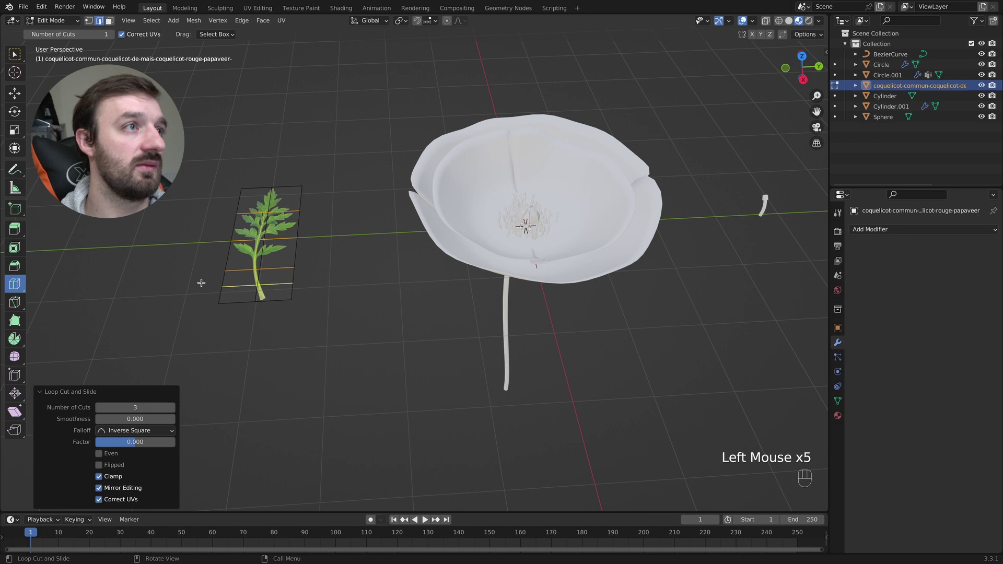
click(16, 56)
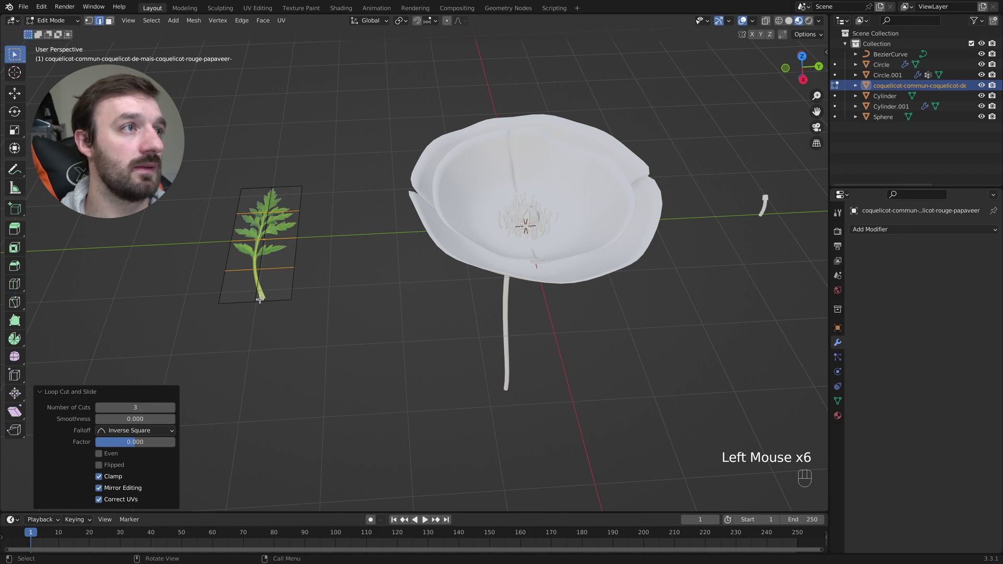
Select the middle vertex at the base of the leaf's stalk and snap the 3D cursor to it
key(Tab)
key(Tab)
key(1)
click(255, 304)
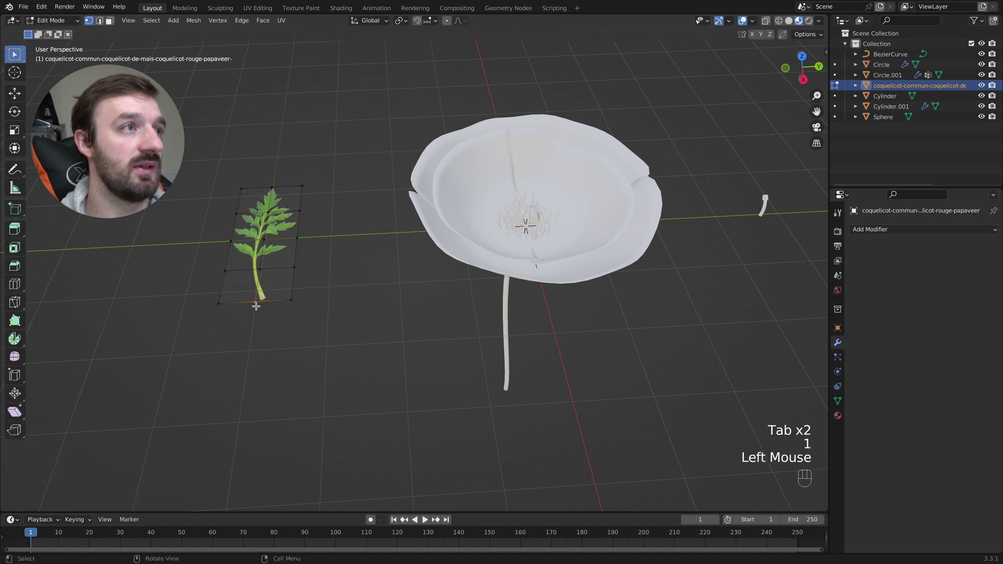
key(shift+s)
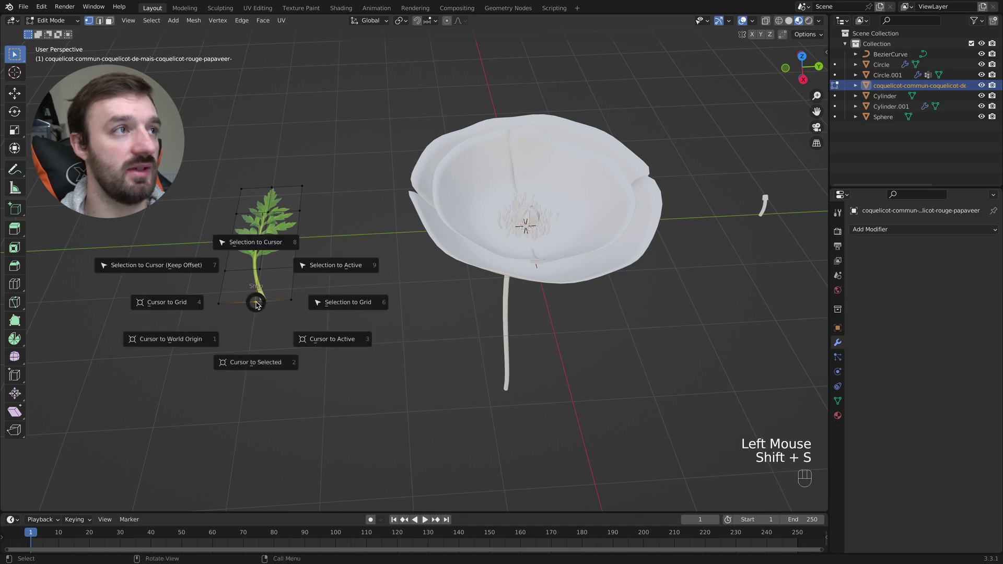
click(254, 362)
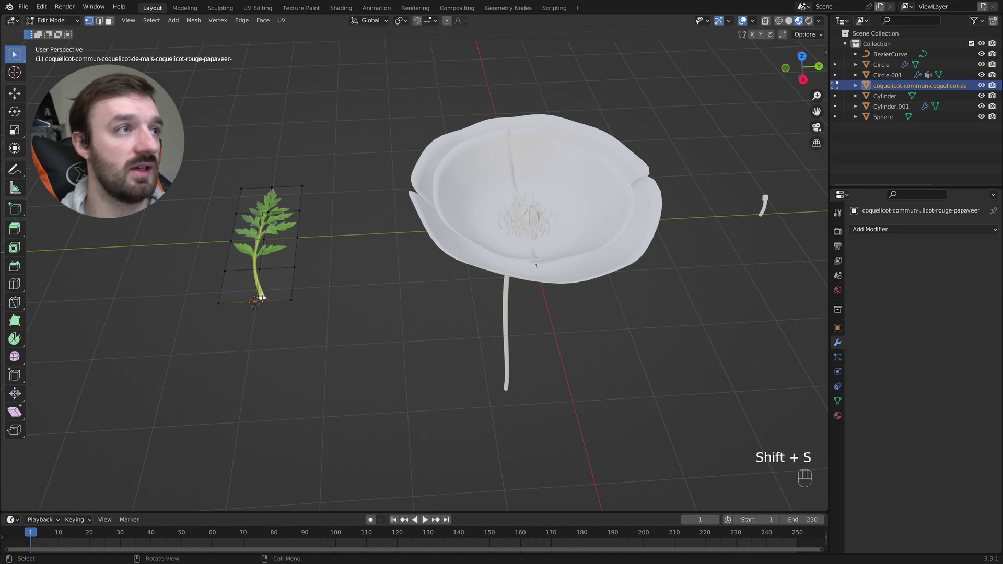
Return to Object Mode and set the leaf plane's origin to the 3D cursor
right_click(267, 291)
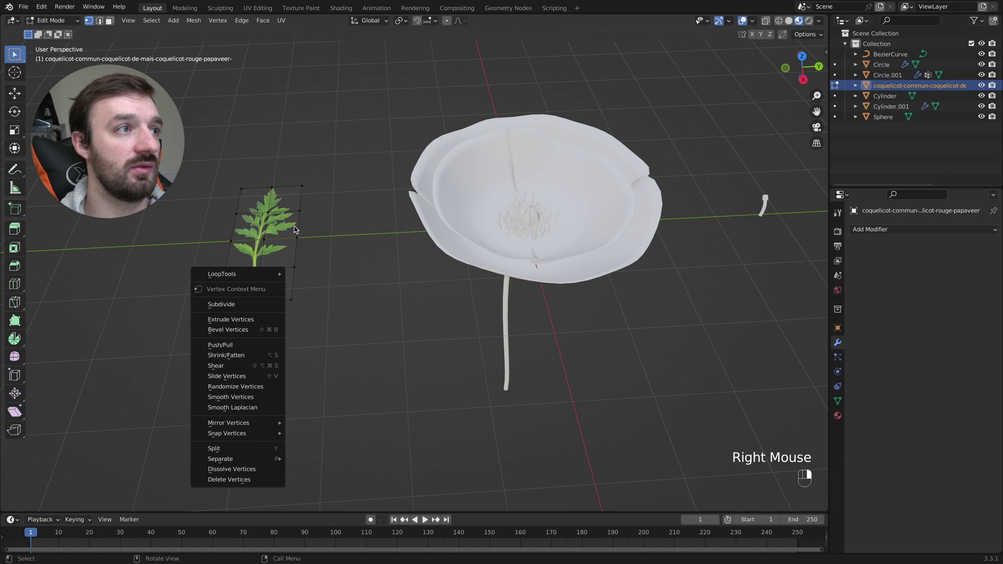
key(Tab)
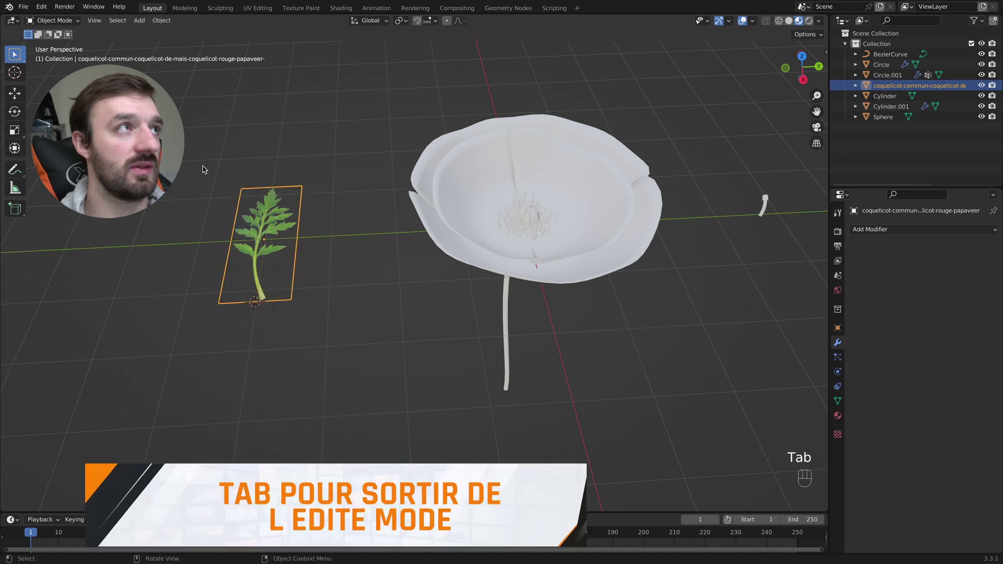
right_click(261, 250)
mouse_move(246, 254)
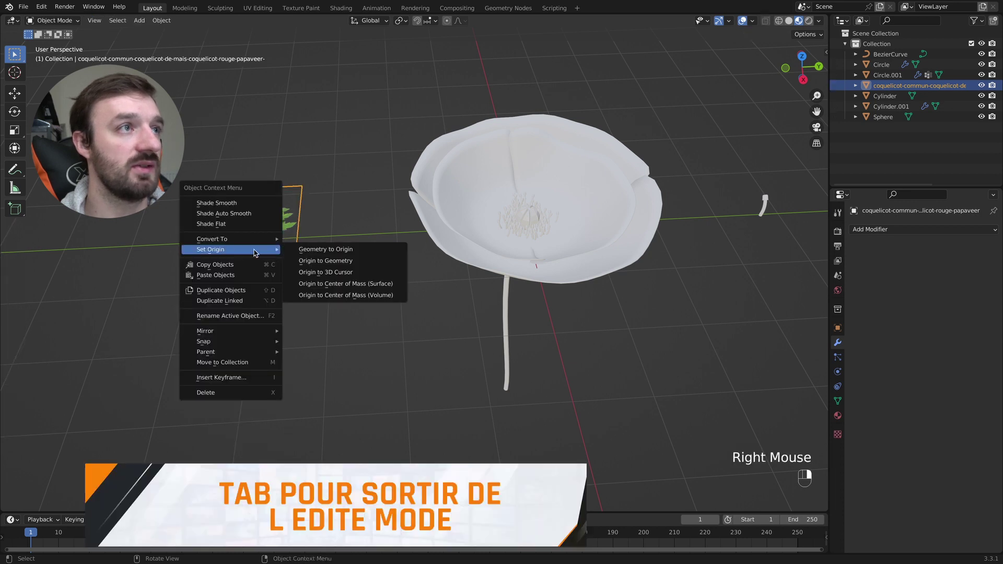
click(318, 272)
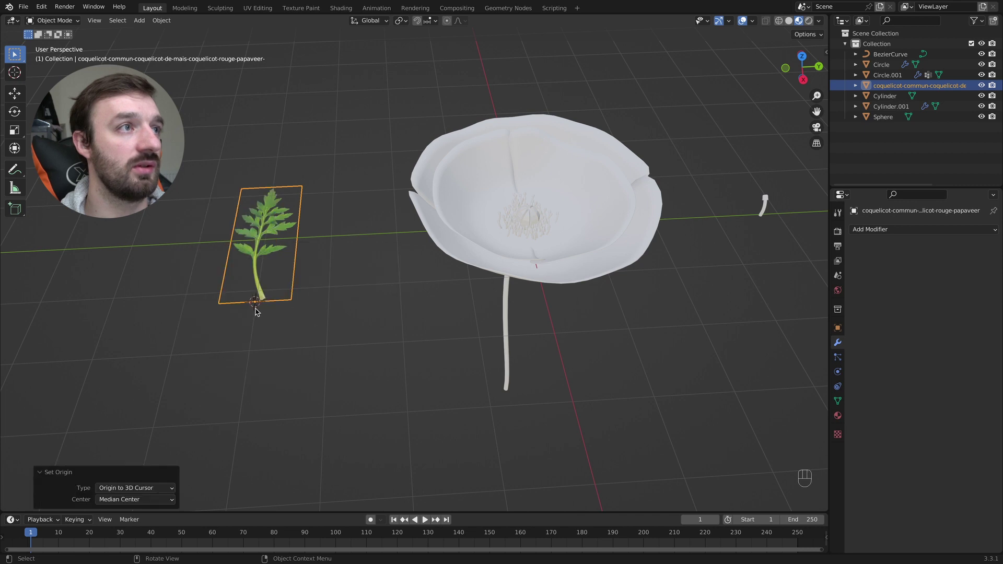
Try a free rotation of the leaf plane about its stalk-base origin and undo it
key(r)
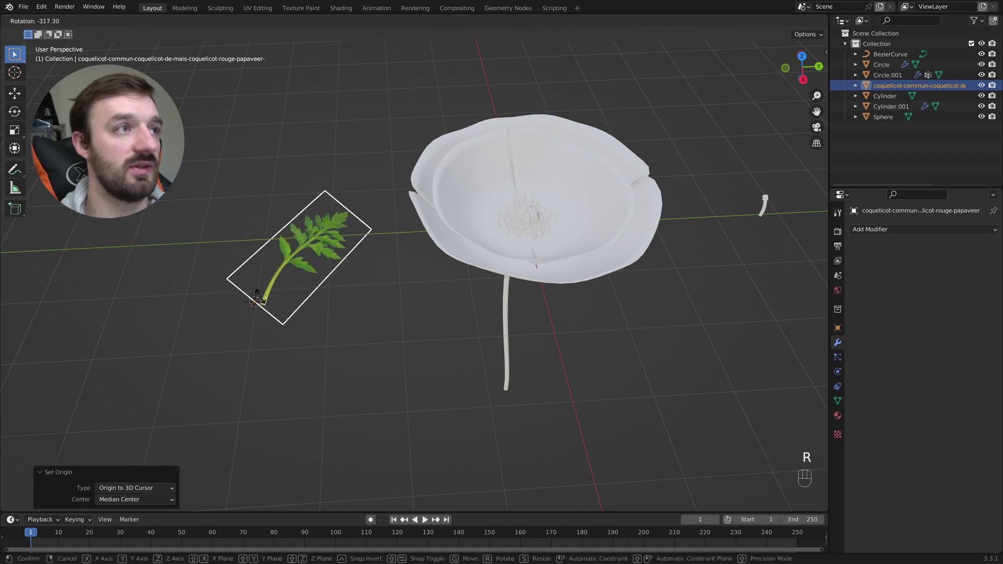
click(277, 304)
key(super+z)
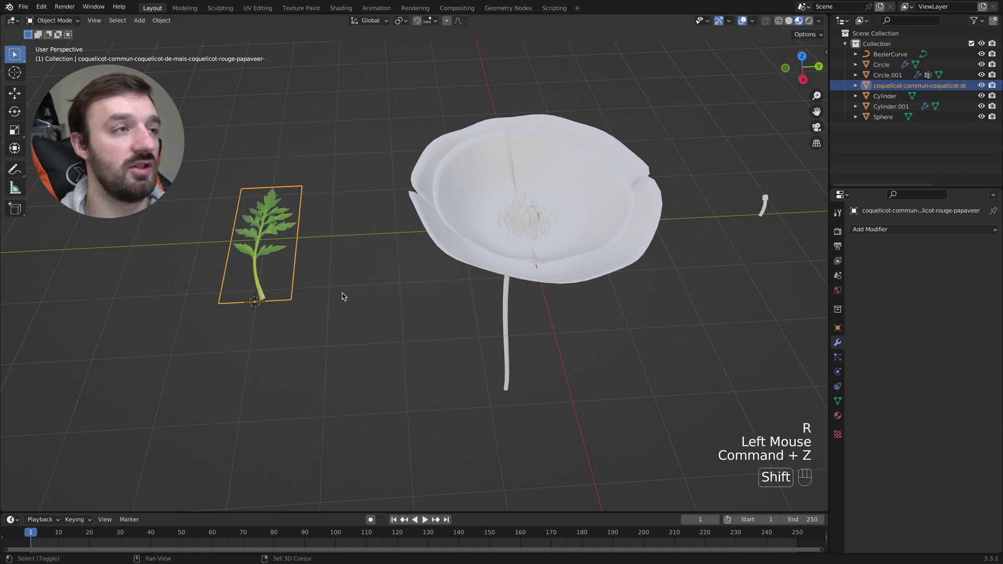
Snap the 3D cursor back to the world origin
key(shift+s)
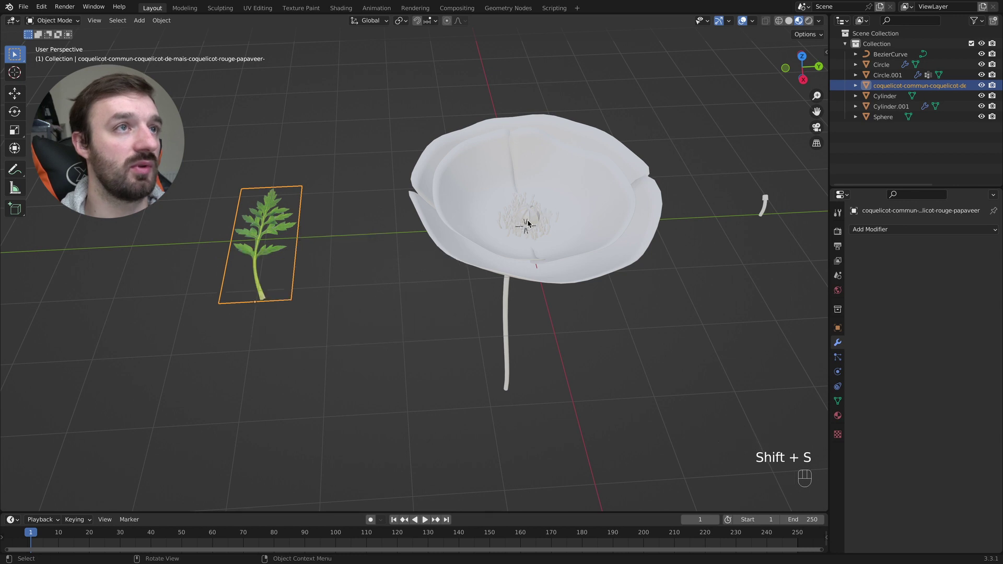
key(Tab)
key(Tab)
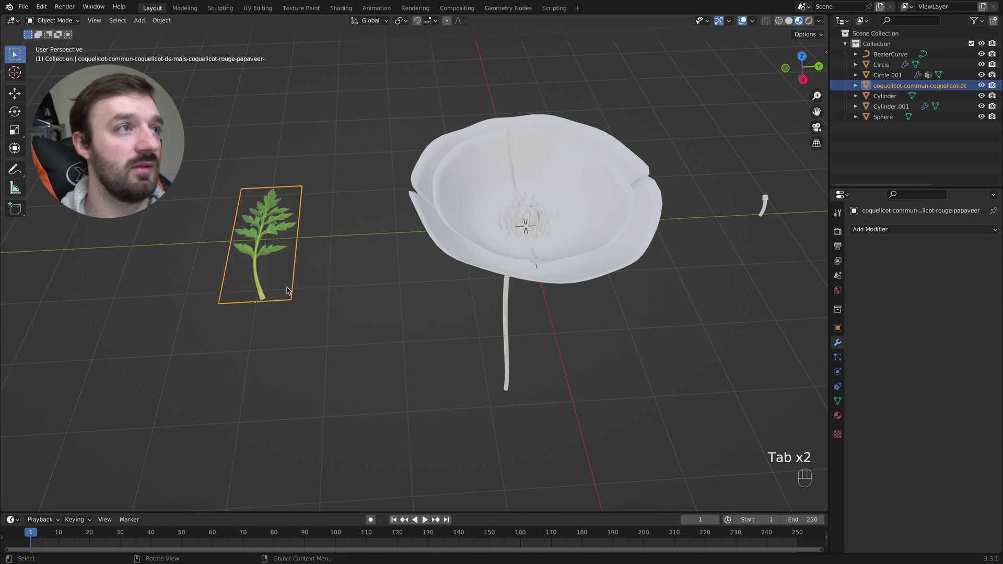
Rotate the leaf plane 90° around the global Z axis
key(r)
key(z)
key(KP_9)
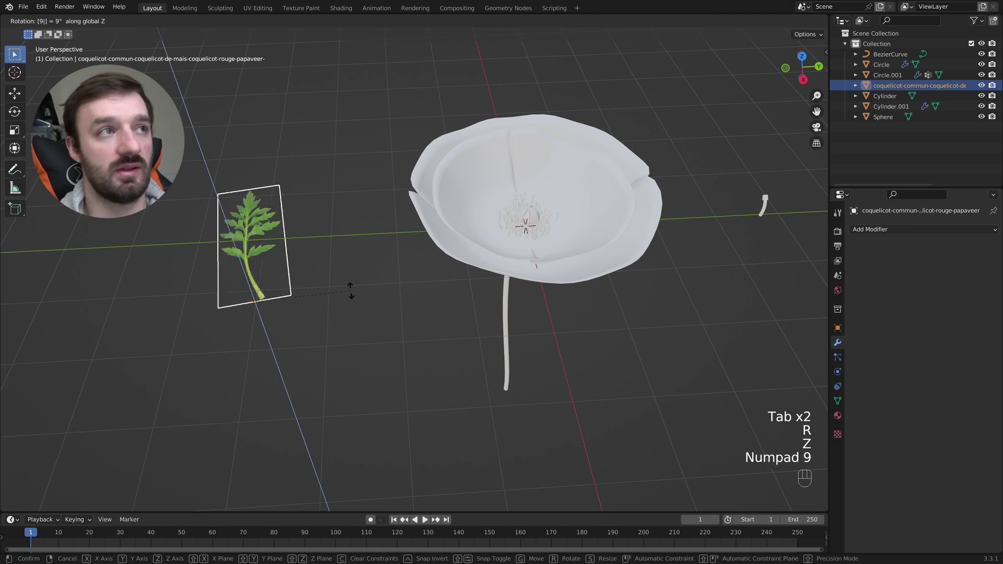
key(KP_0)
key(KP_Enter)
middle_drag(350, 294, 347, 287)
Move the leaf plane about -1.10 m along X and 3.99 m along Y towards the flower's stem
key(g)
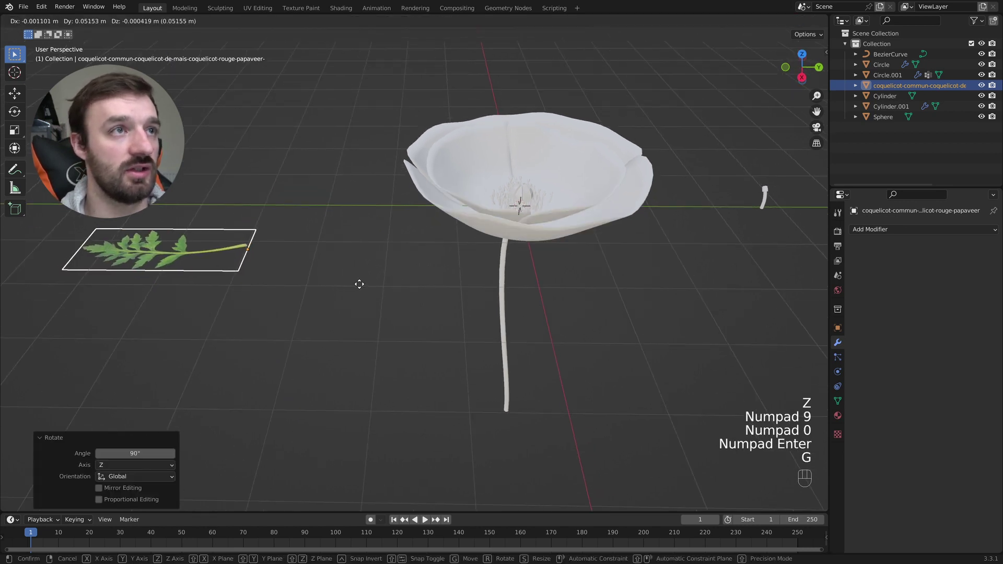
key(x)
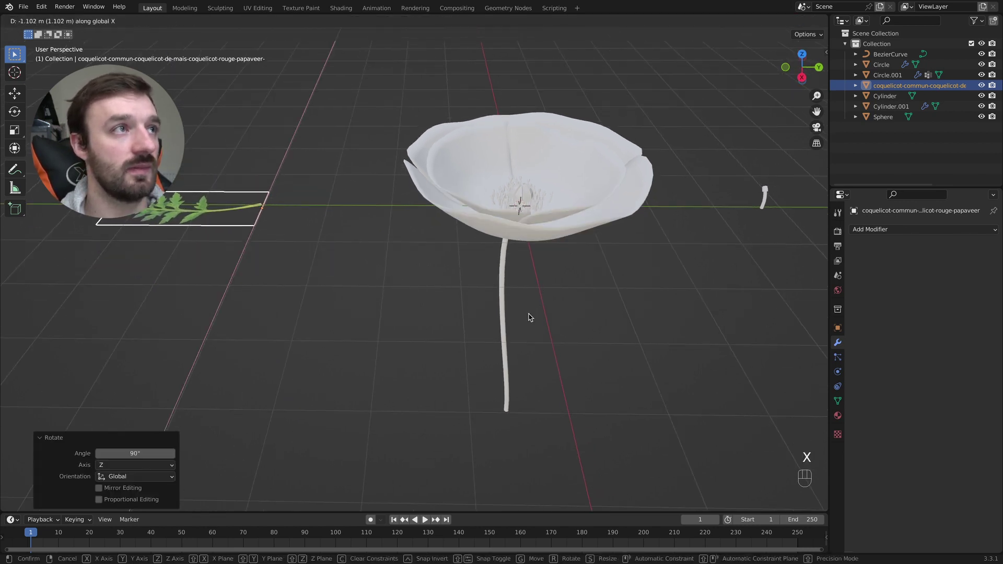
click(528, 313)
key(g)
key(y)
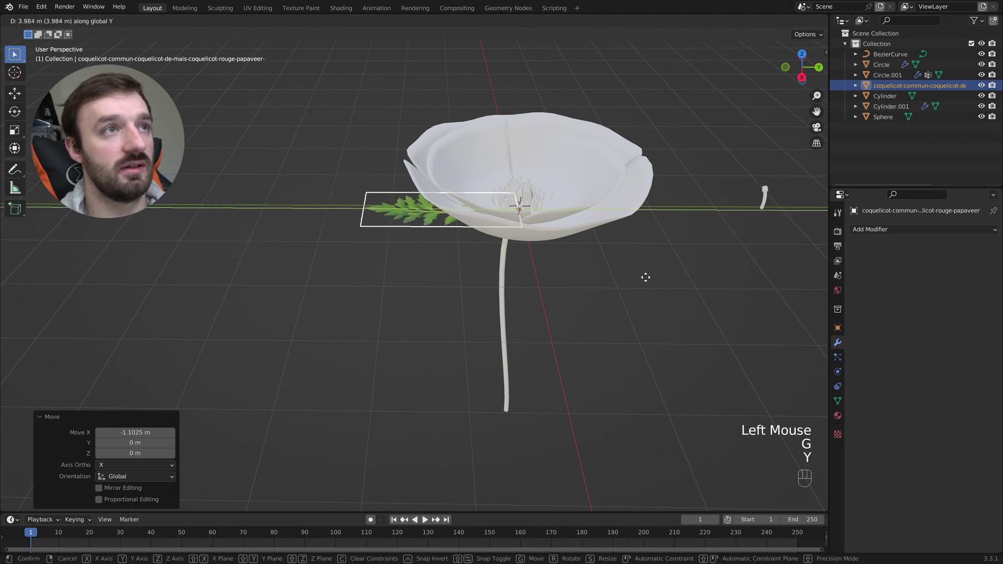
click(647, 278)
Lower the leaf plane along Z below the flower head so its stalk base sits beside the stem
middle_drag(632, 284, 621, 279)
key(g)
key(z)
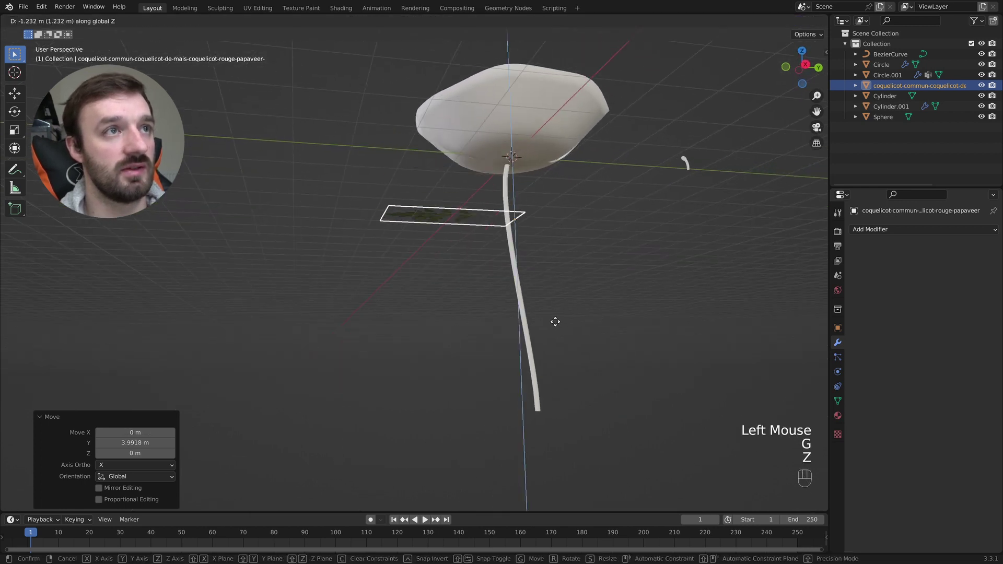
click(549, 361)
Bend the leaf plane downward by rotating its stalk-end vertices around X with enlarged proportional editing, and turn proportional editing off
middle_drag(549, 361, 545, 28)
super+scroll(550, 362, up, 5)
key(Tab)
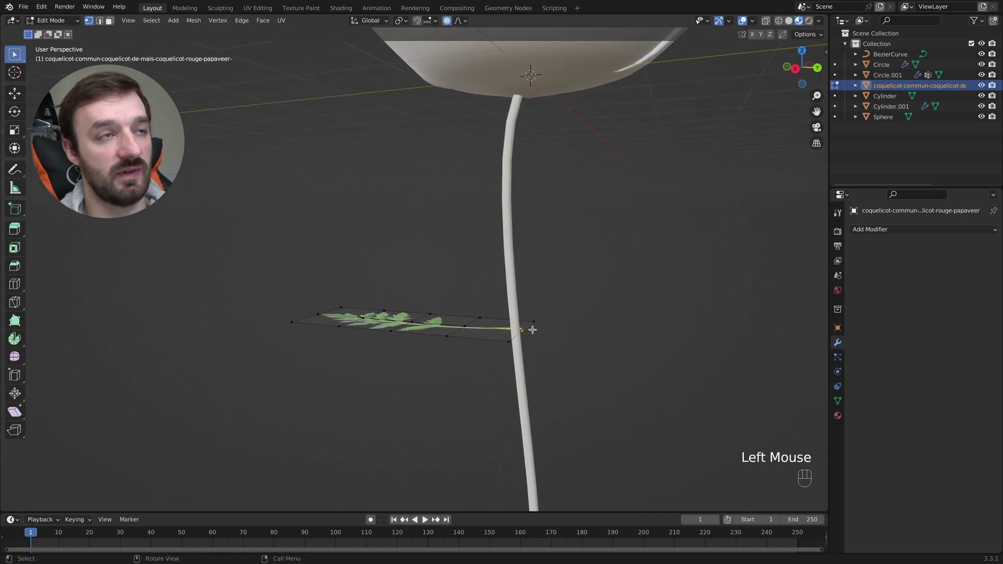
key(r)
scroll(542, 329, down, 20)
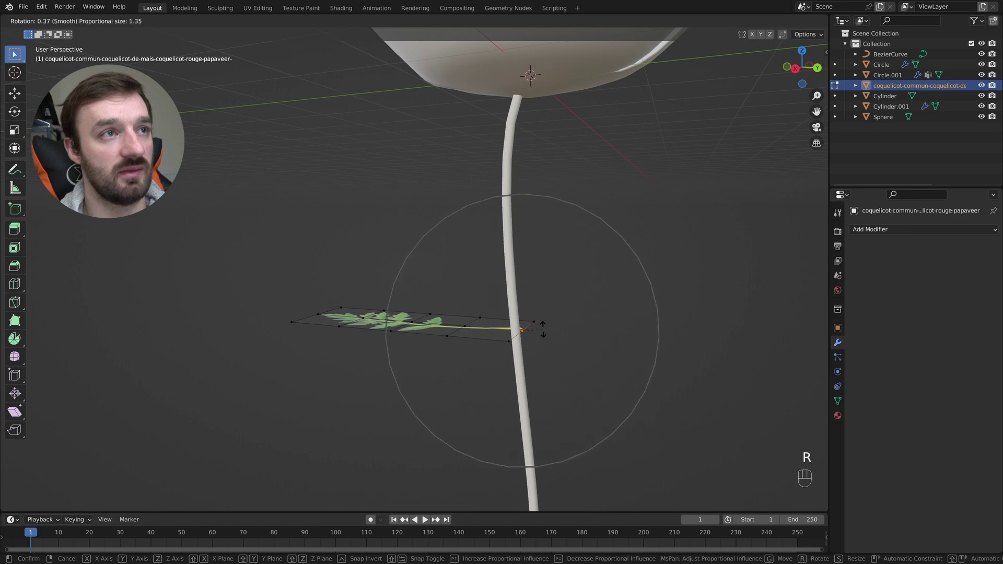
key(x)
key(y)
key(x)
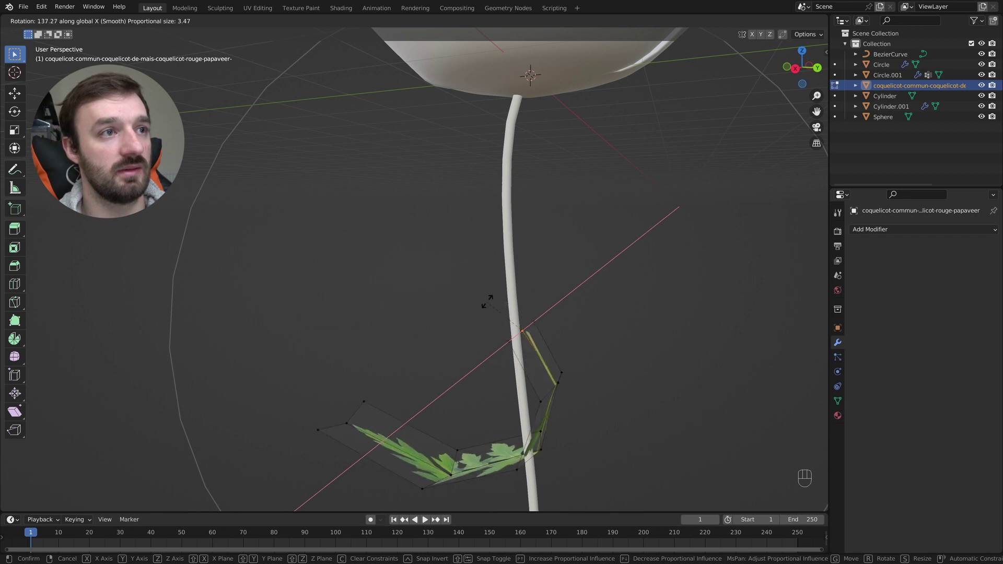
click(531, 354)
middle_drag(530, 354, 520, 346)
key(Tab)
key(Tab)
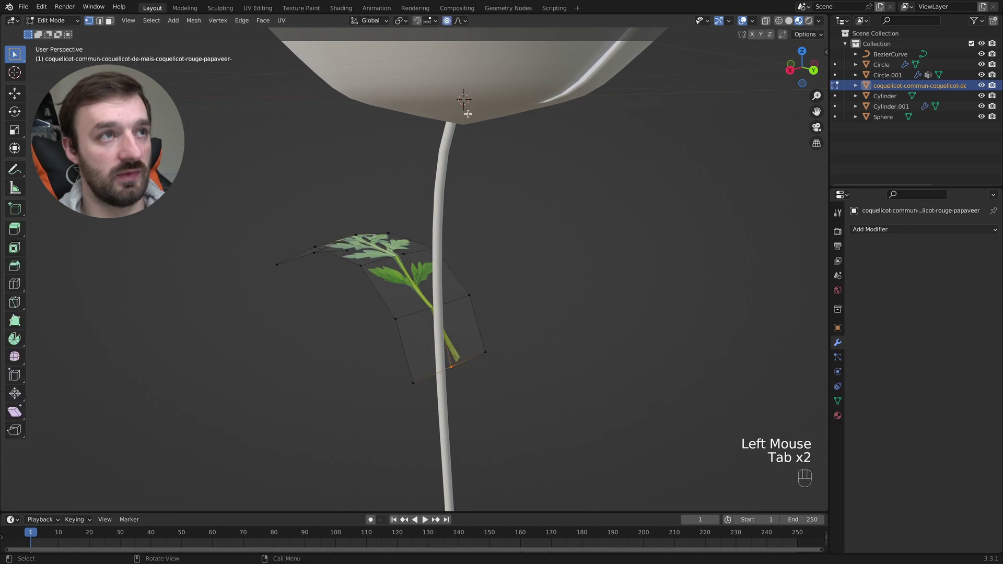
click(447, 22)
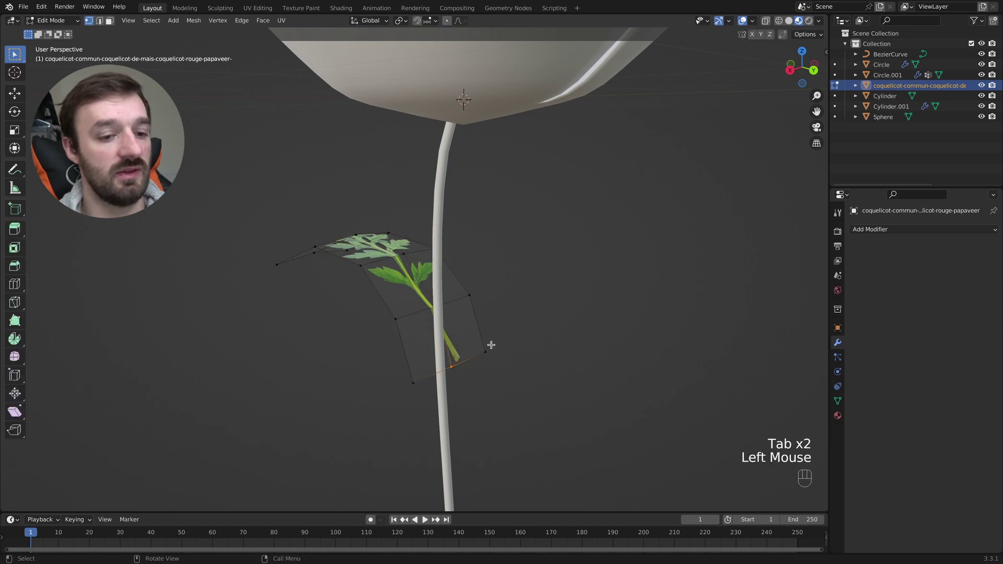
key(g)
key(x)
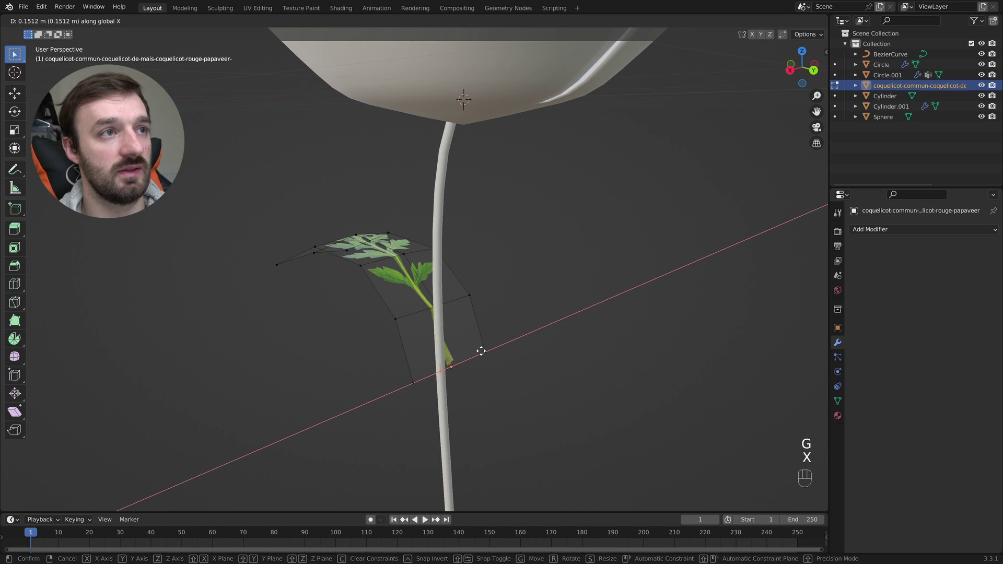
click(485, 348)
key(super+z)
Move the leaf's entire mesh about 0.21 m along X so its stalk meets the stem
key(a)
key(g)
key(x)
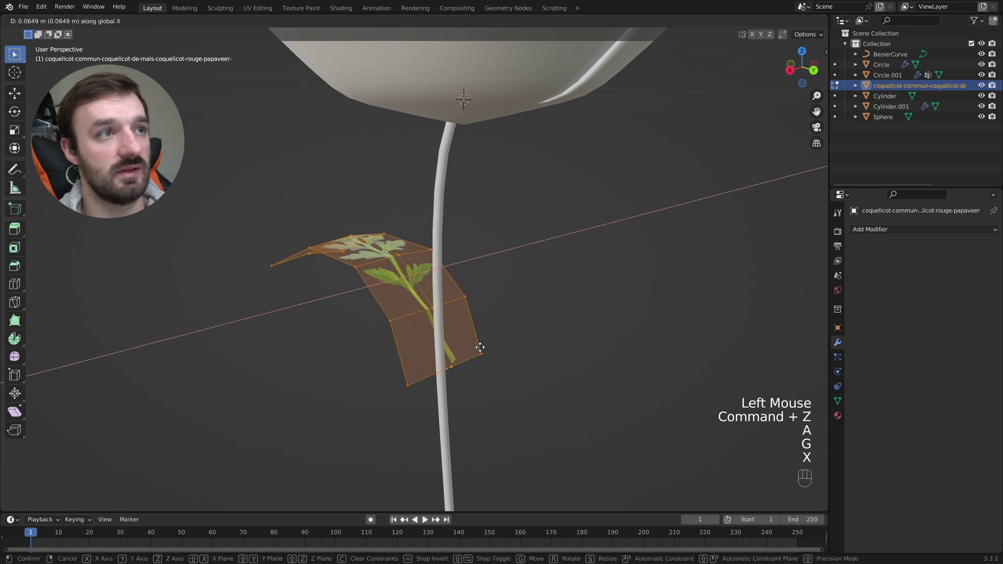
click(471, 354)
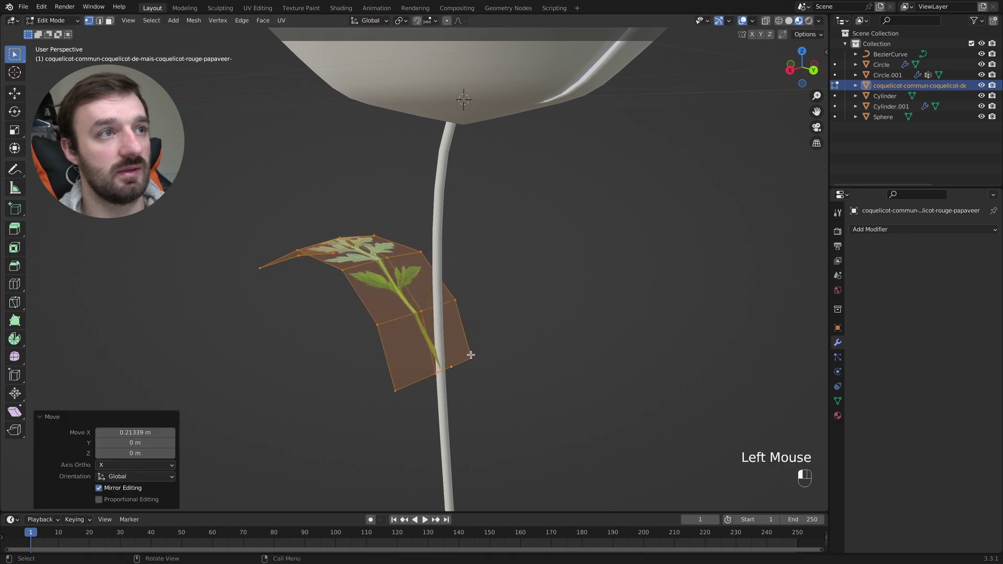
scroll(471, 354, left, 10)
key(Tab)
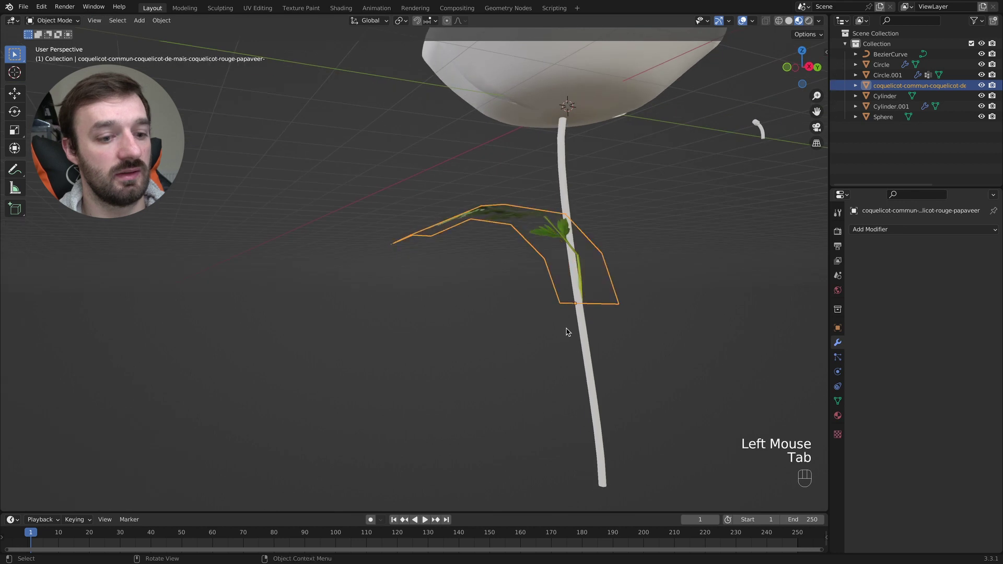
Lower the leaf about 1.81 m along Z to the stem's base and shift it about 0.09 m along X
key(g)
key(z)
click(572, 483)
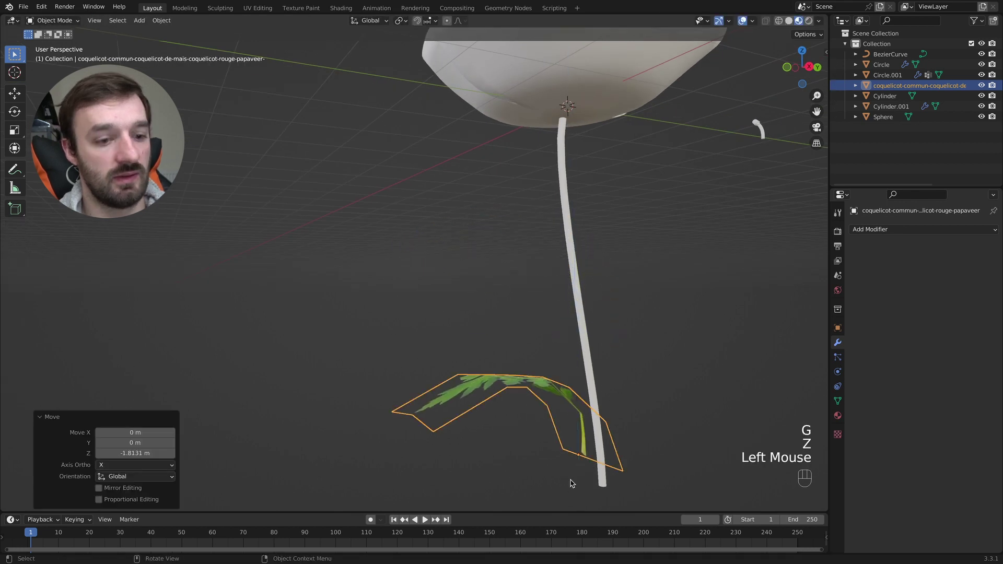
key(g)
key(x)
click(572, 477)
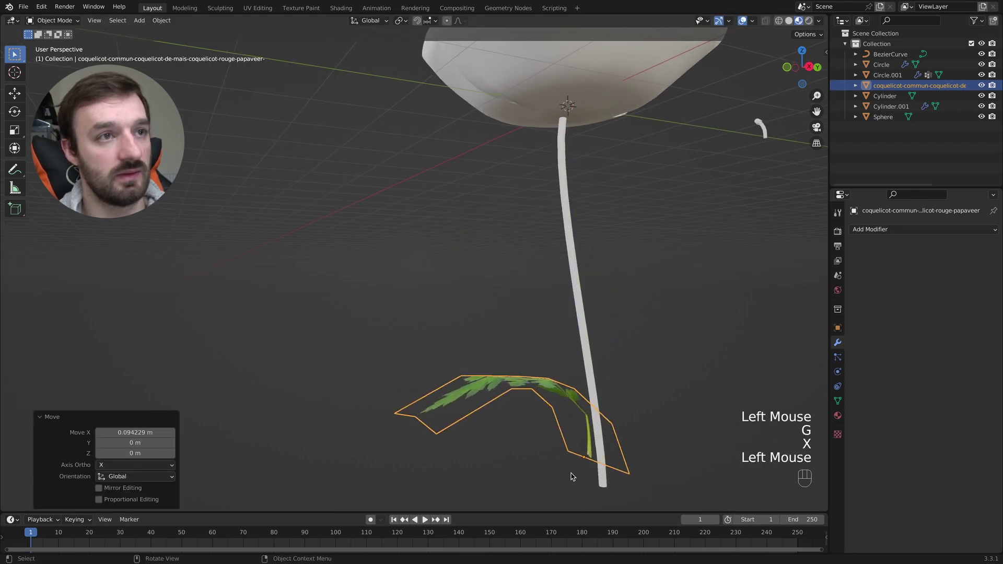
Shift the leaf about 0.19 m along Y and -0.03 m along X to seat its stalk against the stem
scroll(572, 476, right, 8)
key(g)
key(y)
click(590, 473)
super+scroll(590, 475, down, 2)
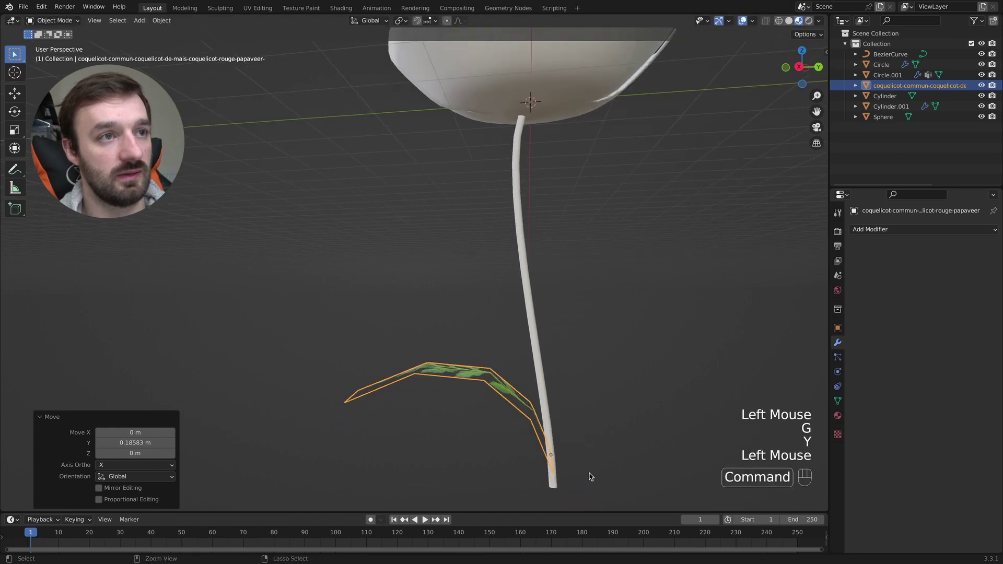
scroll(590, 476, right, 10)
scroll(590, 476, left, 10)
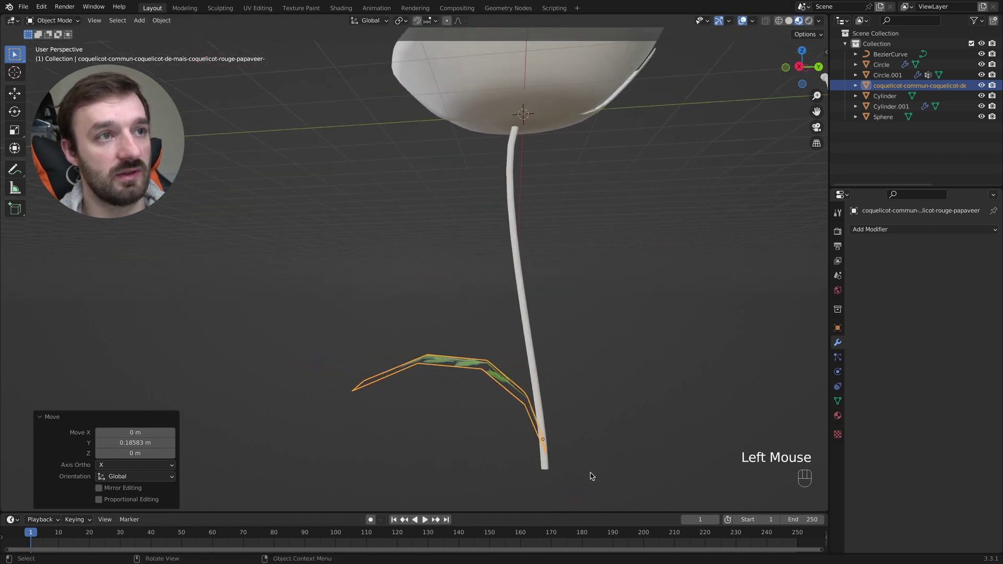
key(g)
key(x)
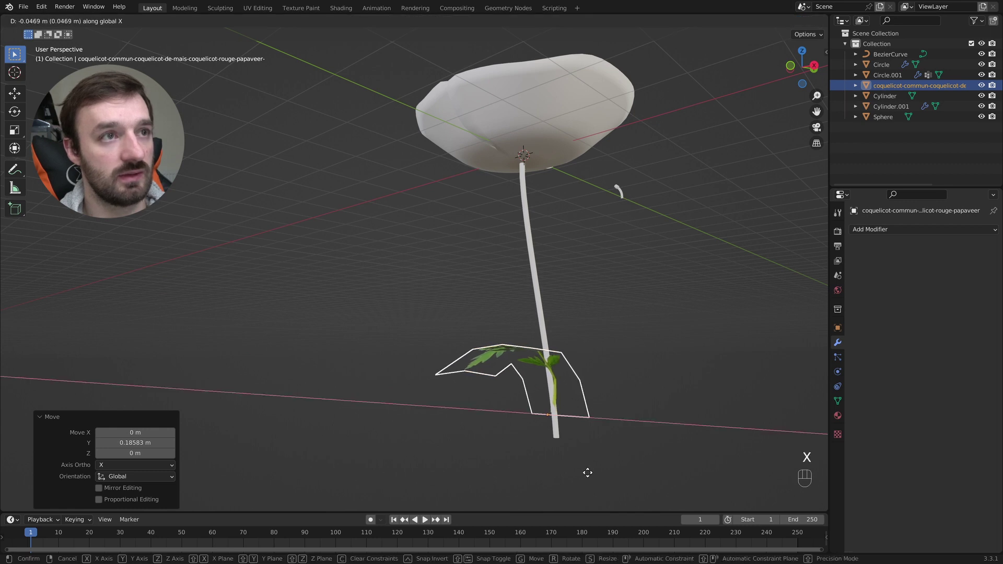
click(589, 473)
Duplicate the leaf in place and rotate the copy 180° around the global Z axis
scroll(588, 472, right, 5)
scroll(588, 476, right, 5)
scroll(478, 411, up, 5)
super+scroll(478, 411, down, 3)
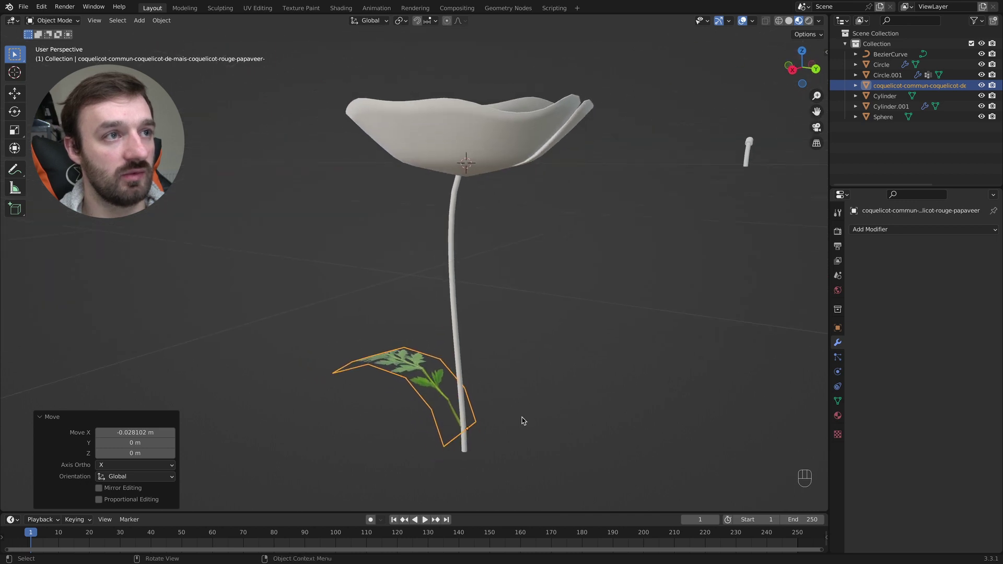
key(shift+d)
click(523, 420)
text(rz)
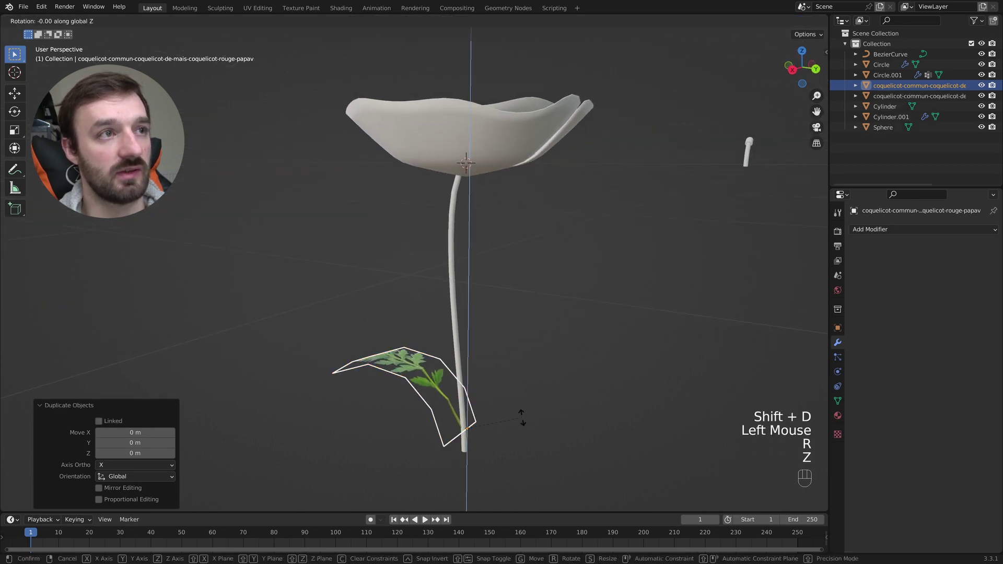
text(180)
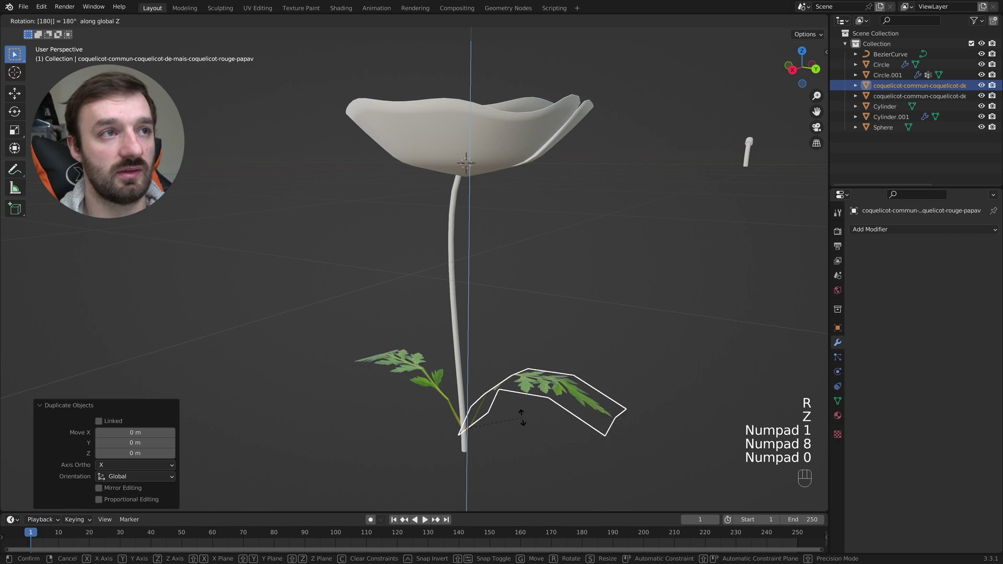
key(KP_Enter)
Scale the duplicated leaf uniformly to about 0.773
key(Tab)
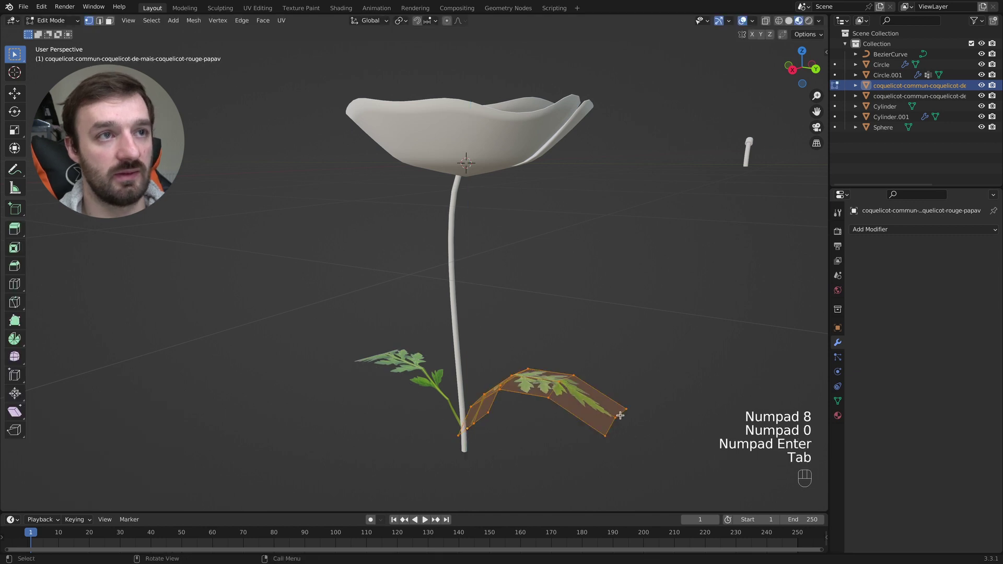
key(Tab)
key(s)
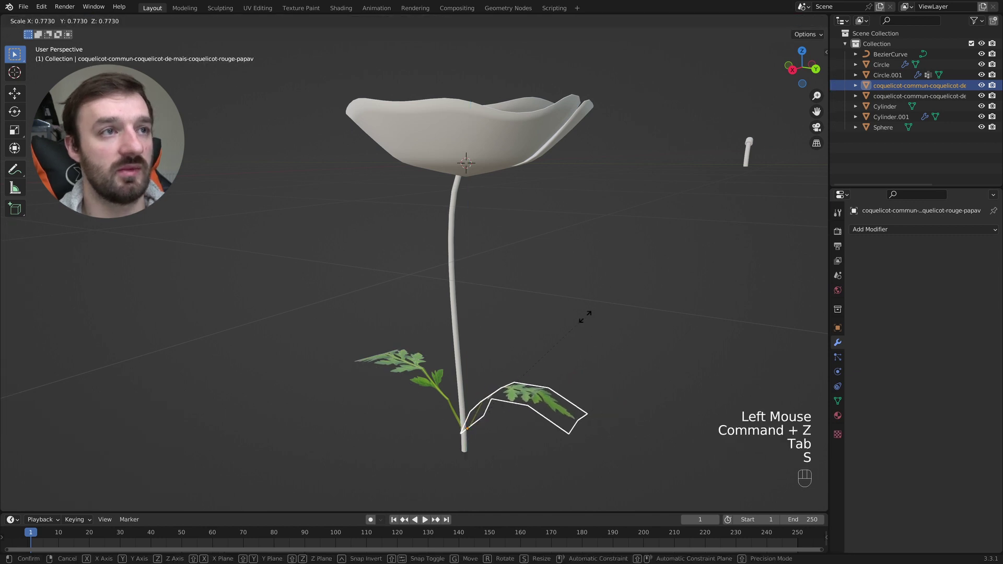
click(589, 316)
Raise the duplicated leaf about 0.97 m along Z and move it about -0.18 m along Y towards the stem
scroll(591, 316, left, 5)
scroll(588, 315, left, 3)
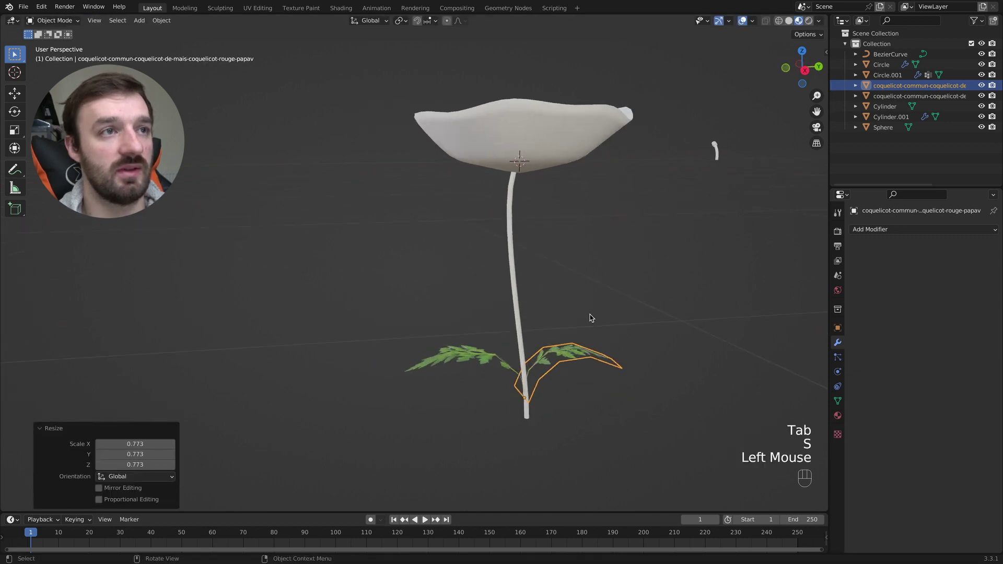
key(g)
key(z)
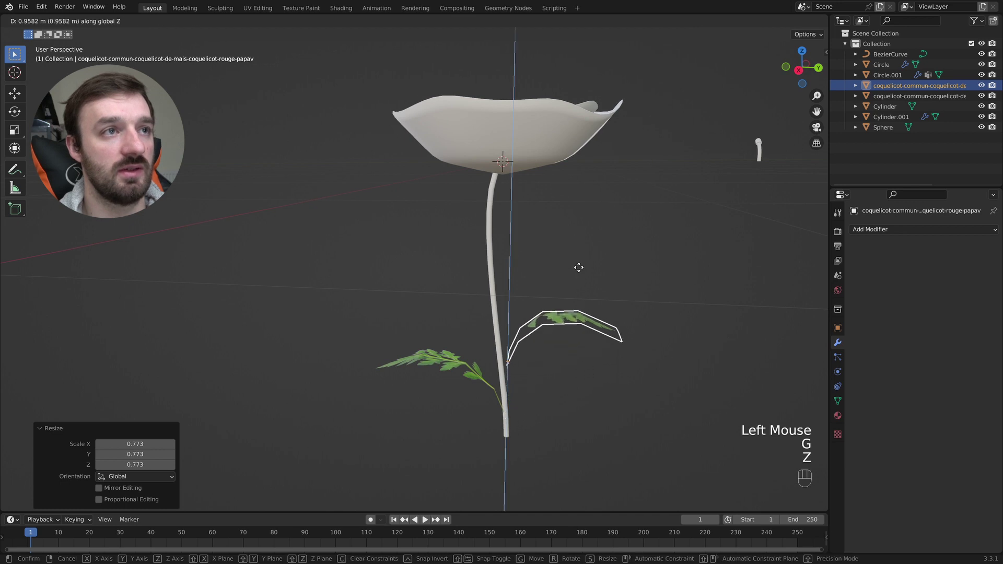
click(577, 266)
key(g)
key(x)
key(y)
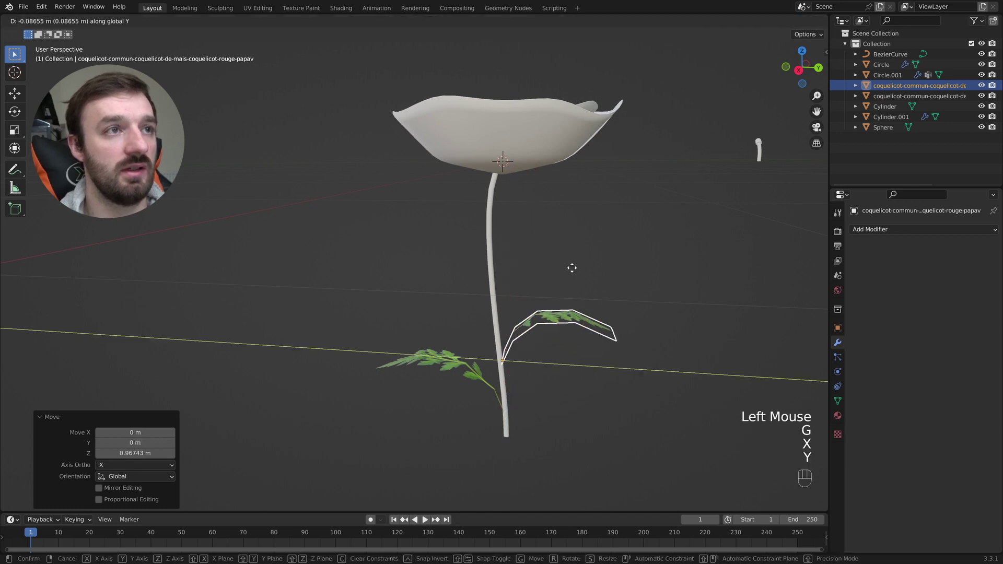
click(570, 269)
Move the duplicated leaf about 0.20 m along X to line up its stalk with the stem
scroll(569, 271, left, 3)
scroll(569, 272, left, 3)
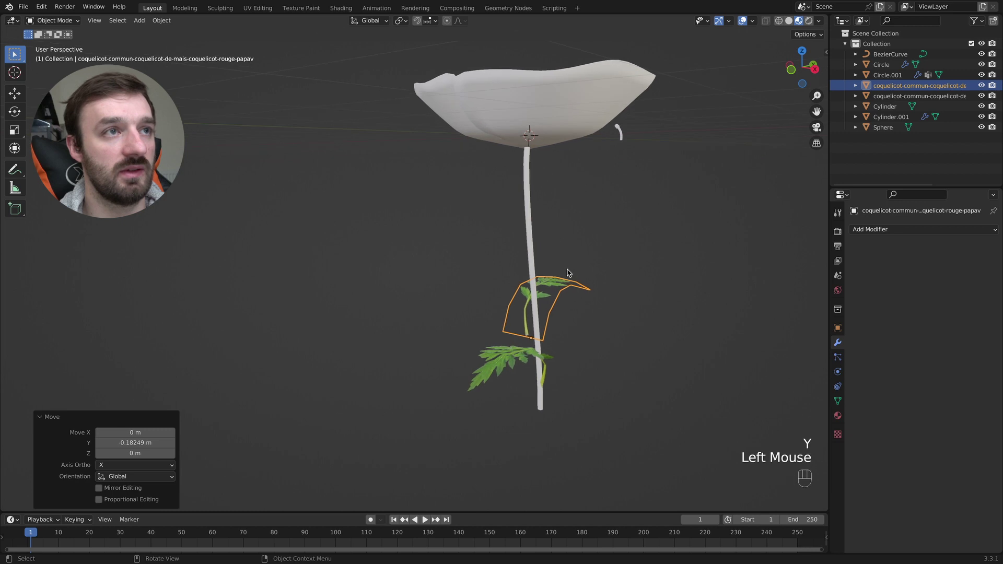
key(g)
key(x)
click(578, 276)
Nudge the duplicated leaf slightly along Y and about -0.02 m along X so its stalk touches the stem
scroll(578, 276, right, 3)
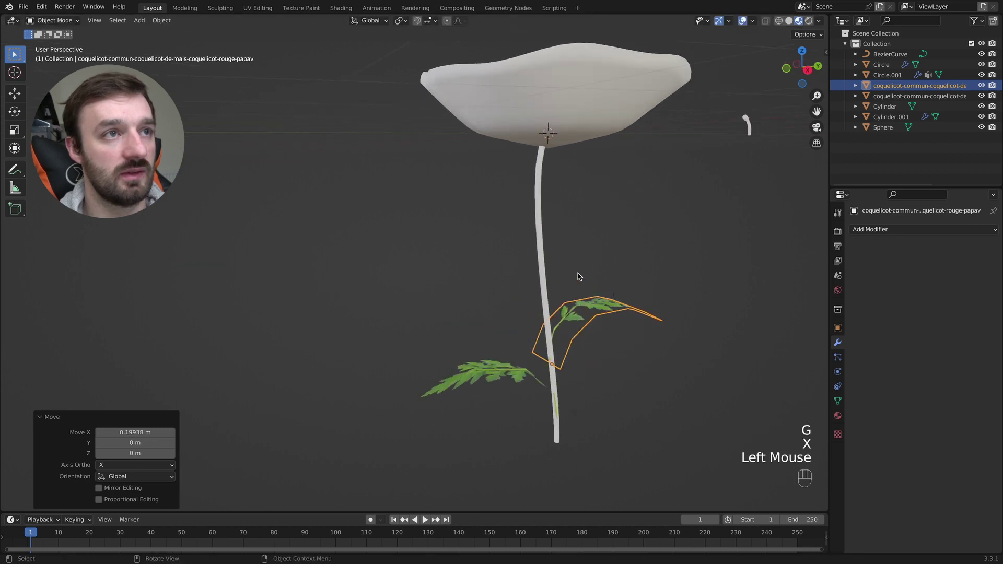
super+scroll(579, 278, up, 3)
key(g)
key(y)
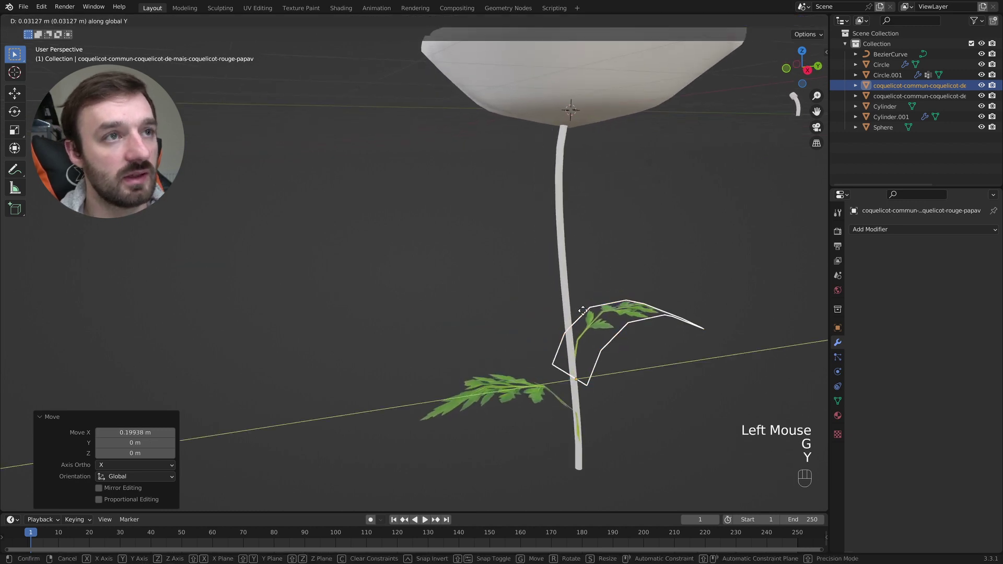
click(588, 313)
key(g)
key(x)
click(591, 315)
scroll(591, 316, right, 4)
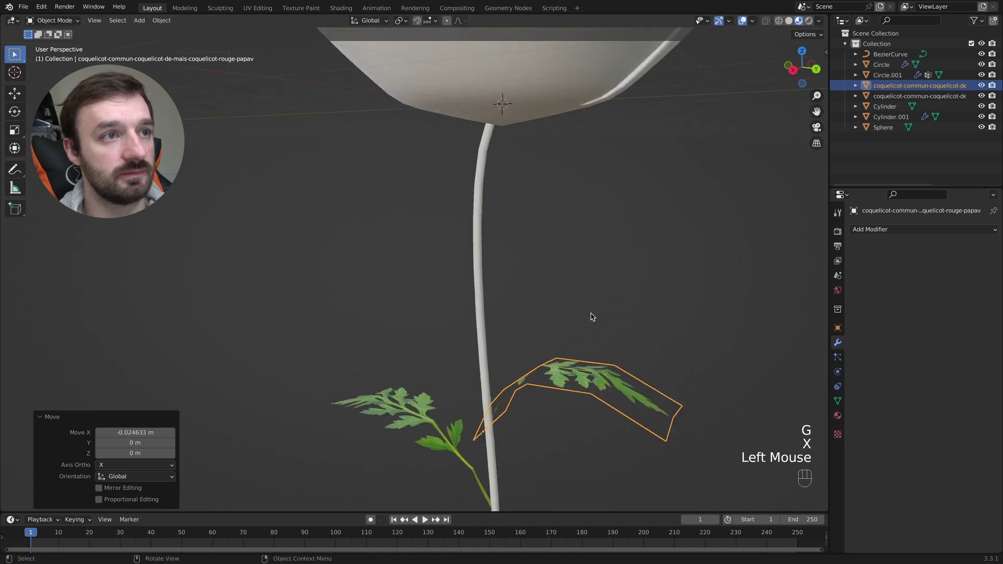
super+scroll(562, 302, down, 4)
scroll(562, 301, right, 3)
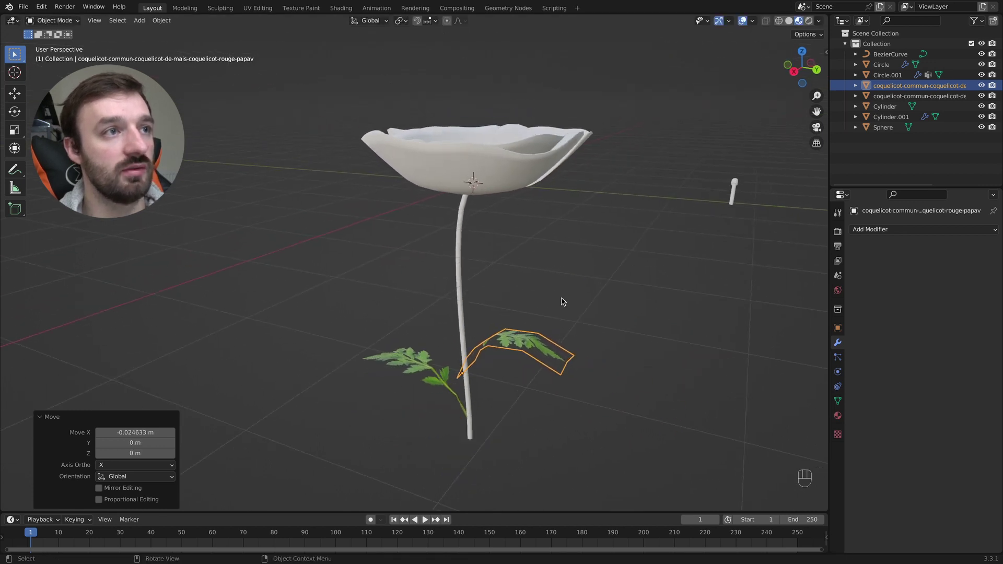
In the Shading workspace, give the inner petals a new material named petale
key(Tab)
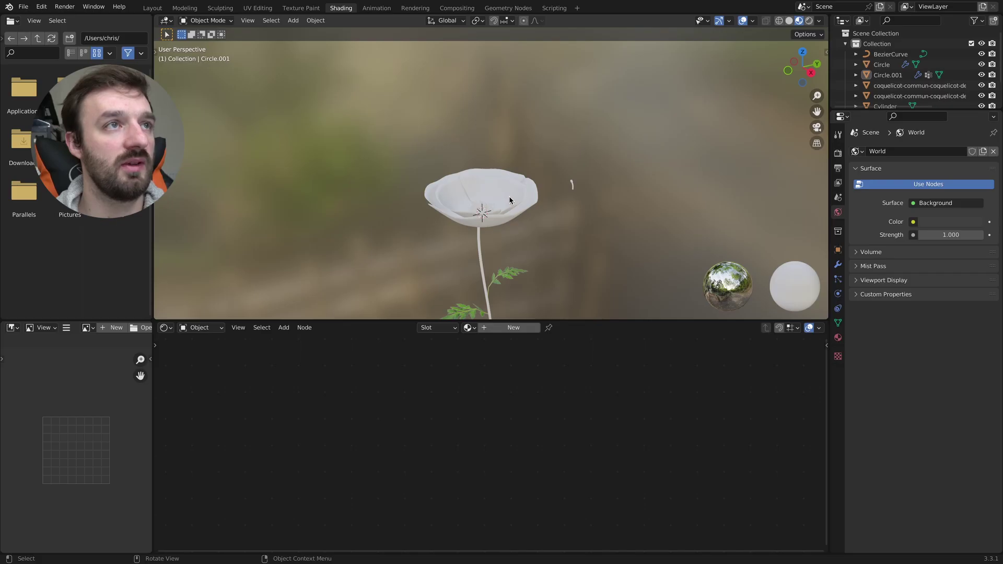
click(507, 192)
click(499, 327)
click(495, 327)
text(petale)
key(Return)
Add a ColorRamp node to the petale material and connect its Color output to the Principled BSDF's Base Color
scroll(434, 381, left, 4)
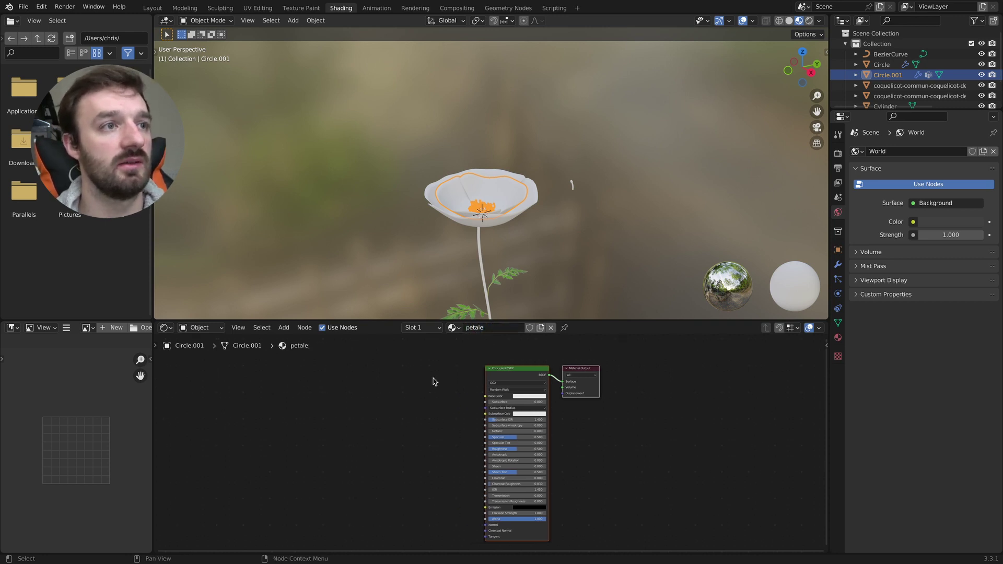
scroll(434, 381, down, 1)
scroll(435, 381, left, 1)
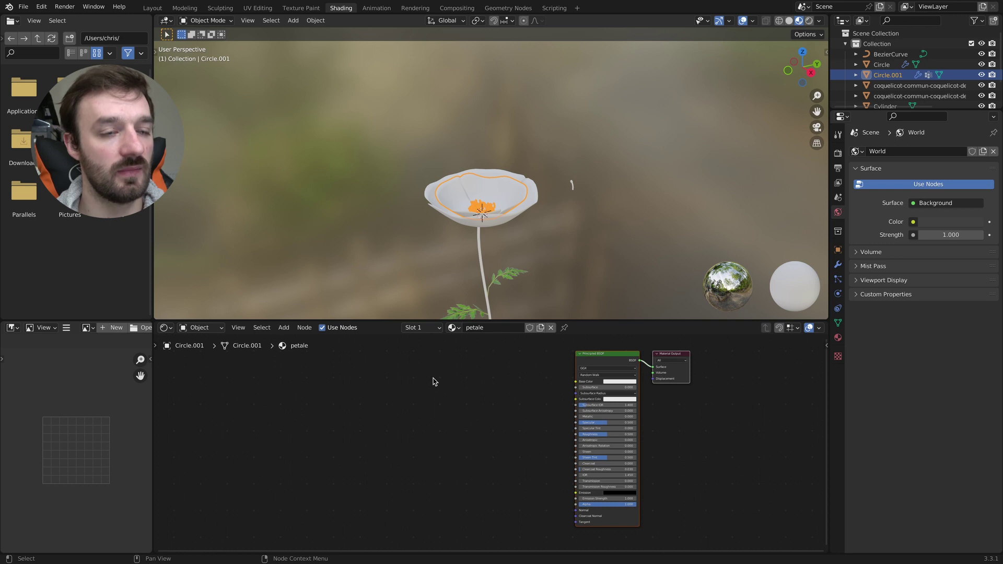
key(shift+a)
click(433, 378)
text(colo)
key(Return)
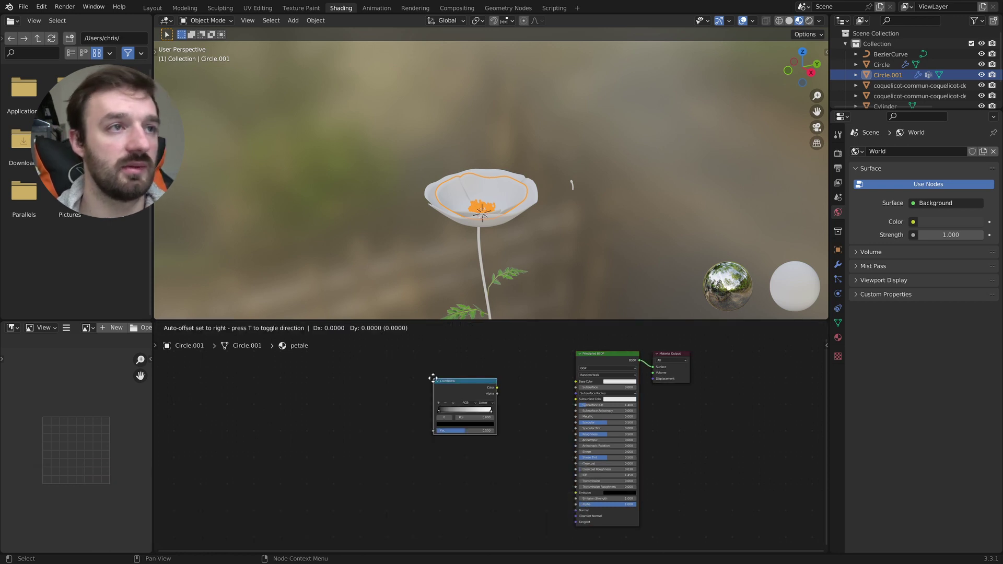
click(466, 369)
mouse_move(529, 377)
mouse_down()
mouse_move(596, 389)
mouse_move(575, 382)
mouse_up()
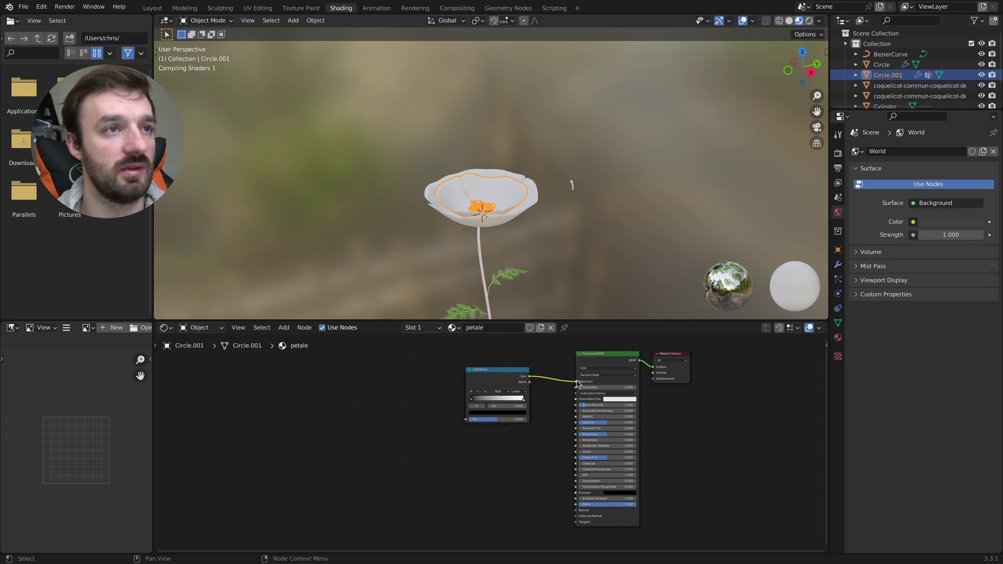
Set the ColorRamp's black stop to the hex colour FF0021
click(480, 412)
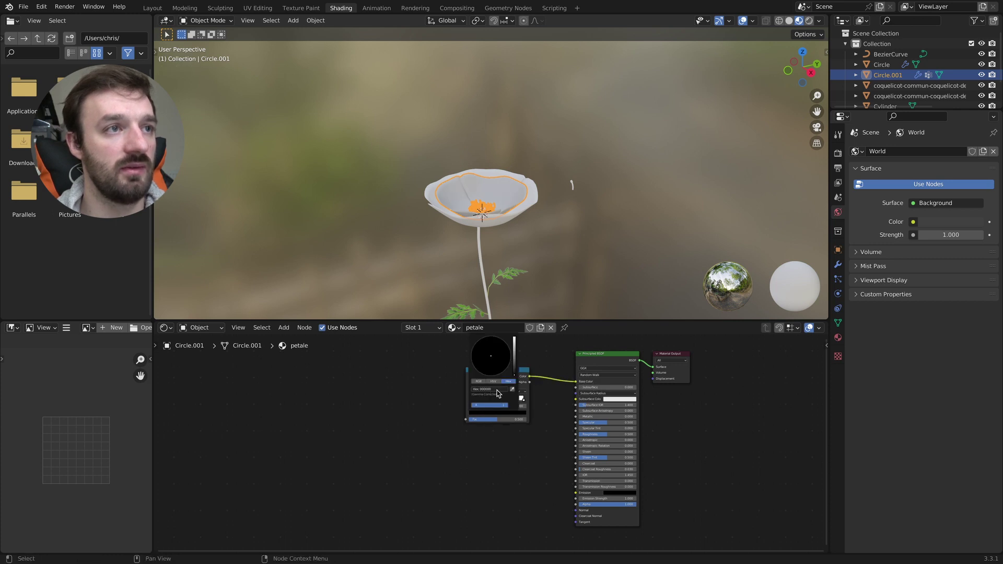
text(ff)
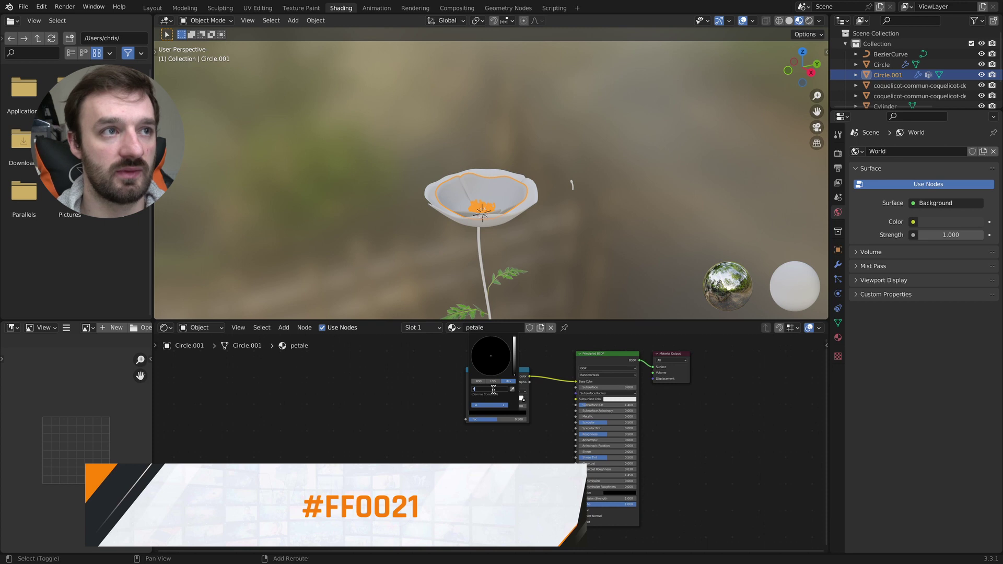
text(0021)
key(Return)
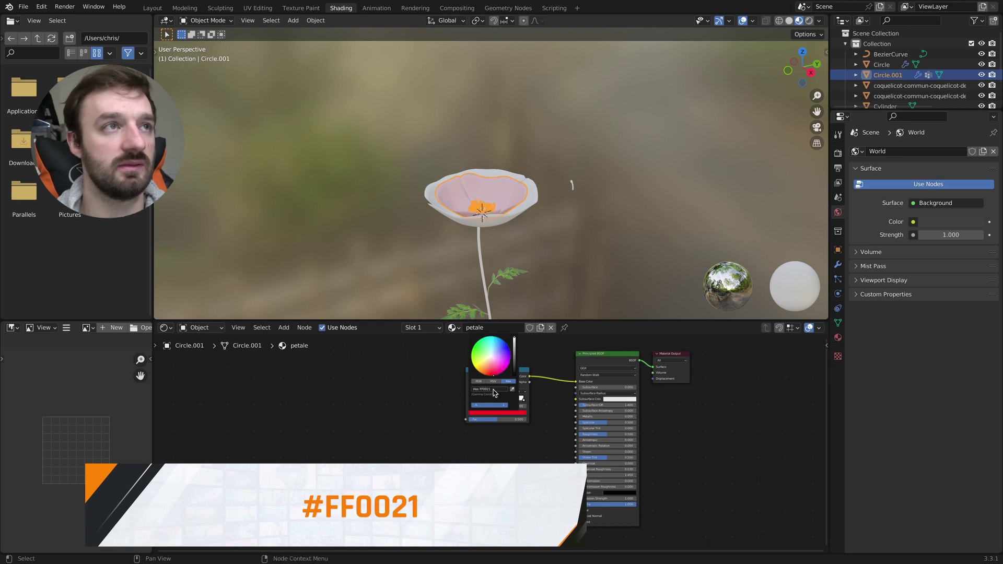
Set the ColorRamp's white stop to the hex colour 4E0700
ctrl+scroll(523, 400, up, 6)
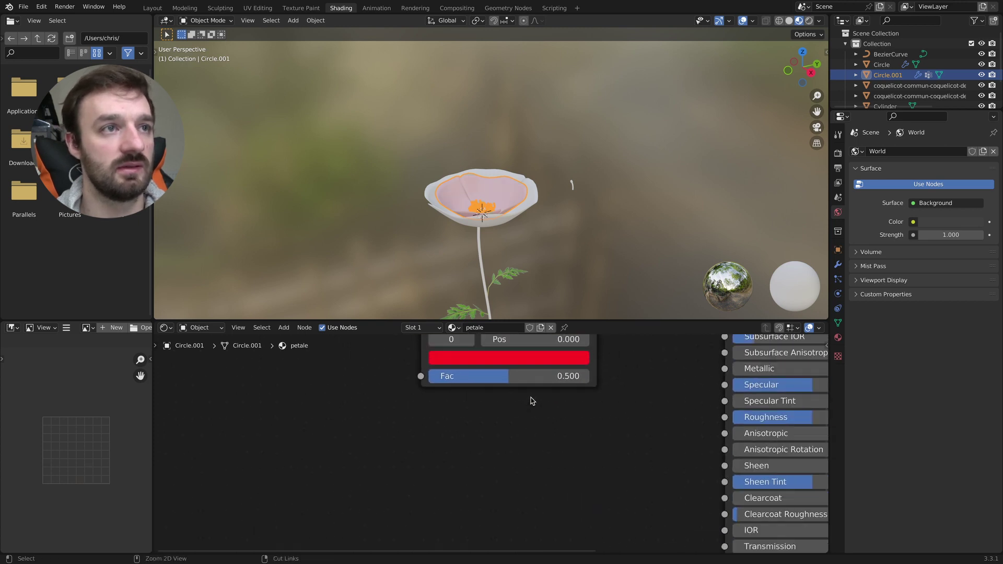
ctrl+scroll(533, 402, down, 3)
scroll(550, 398, up, 2)
click(548, 388)
click(533, 411)
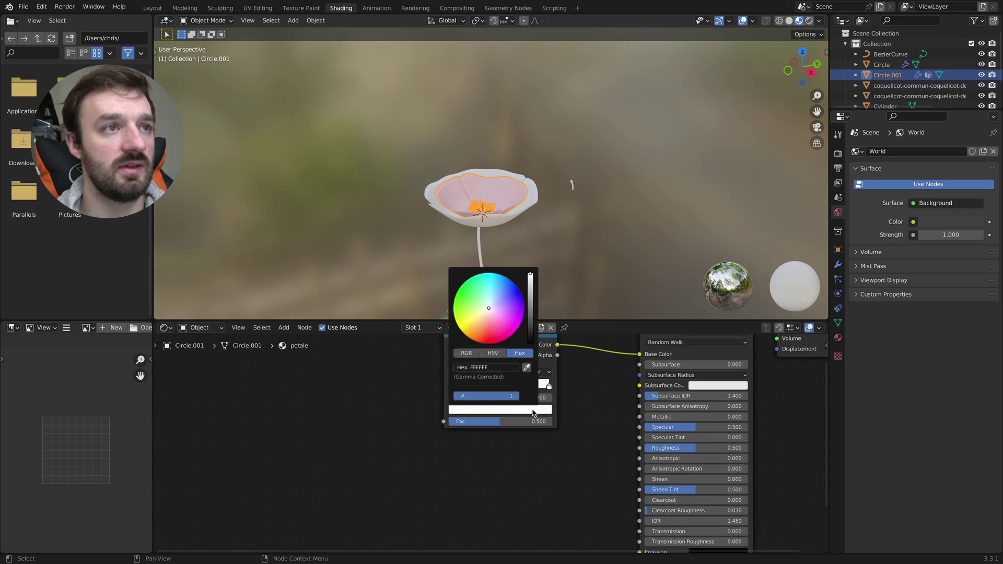
click(494, 368)
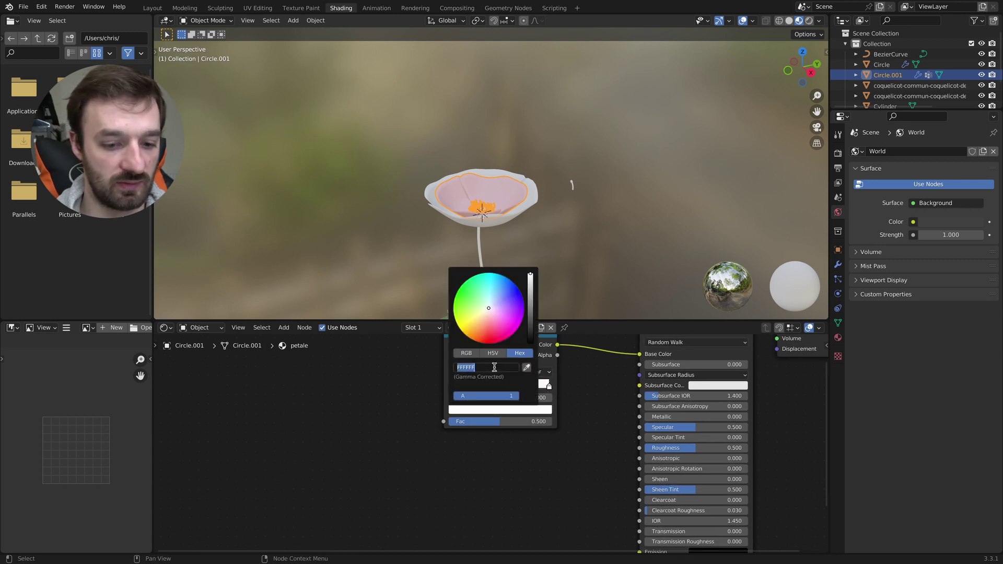
text(4E)
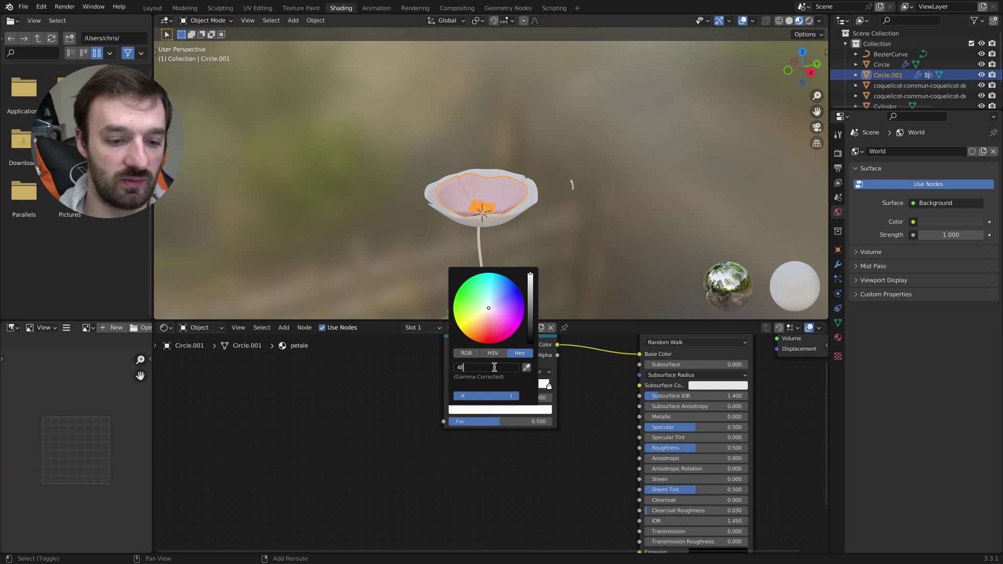
text(0700)
key(Return)
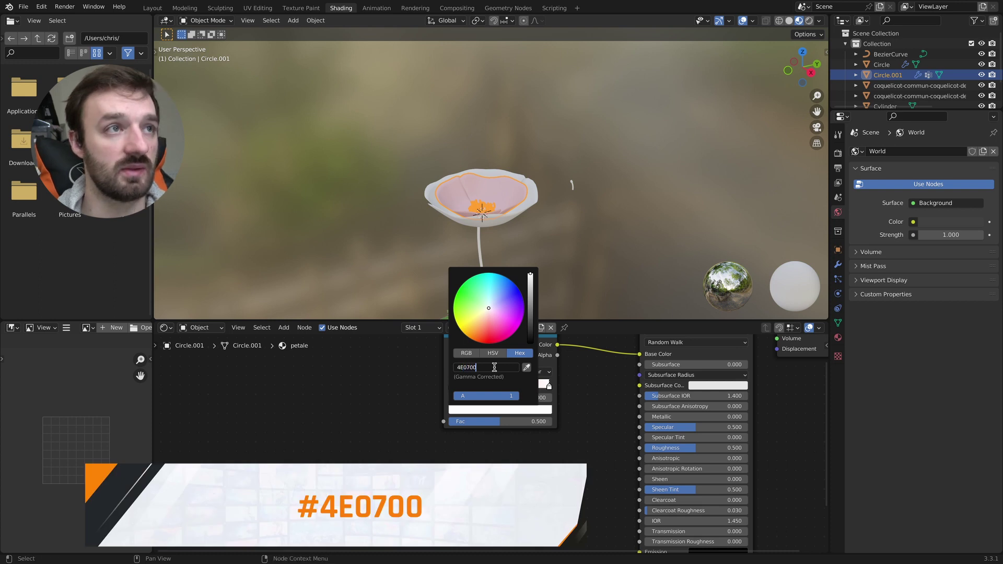
Switch the ColorRamp's interpolation to Ease and move the dark red stop to position 0.825
click(546, 372)
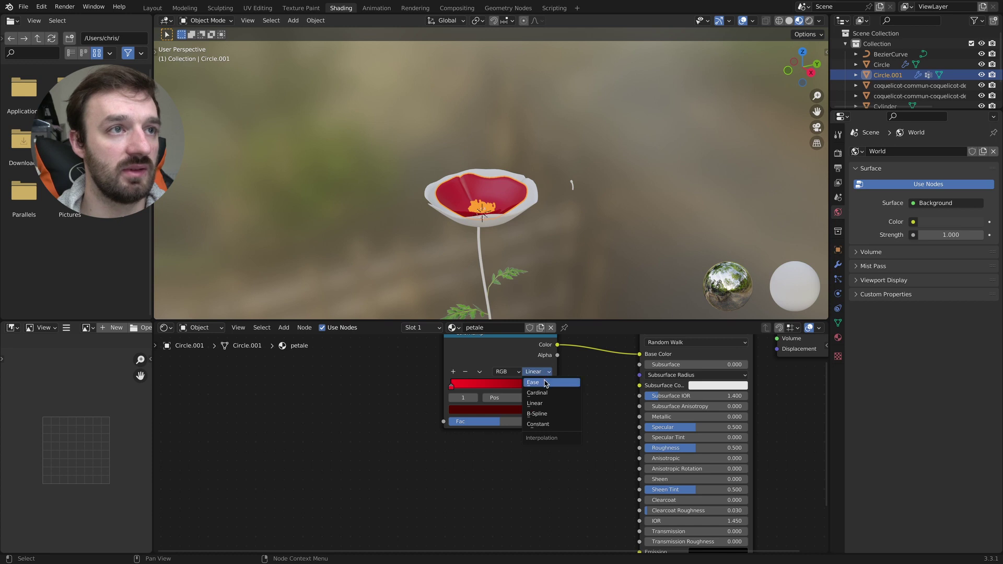
click(545, 383)
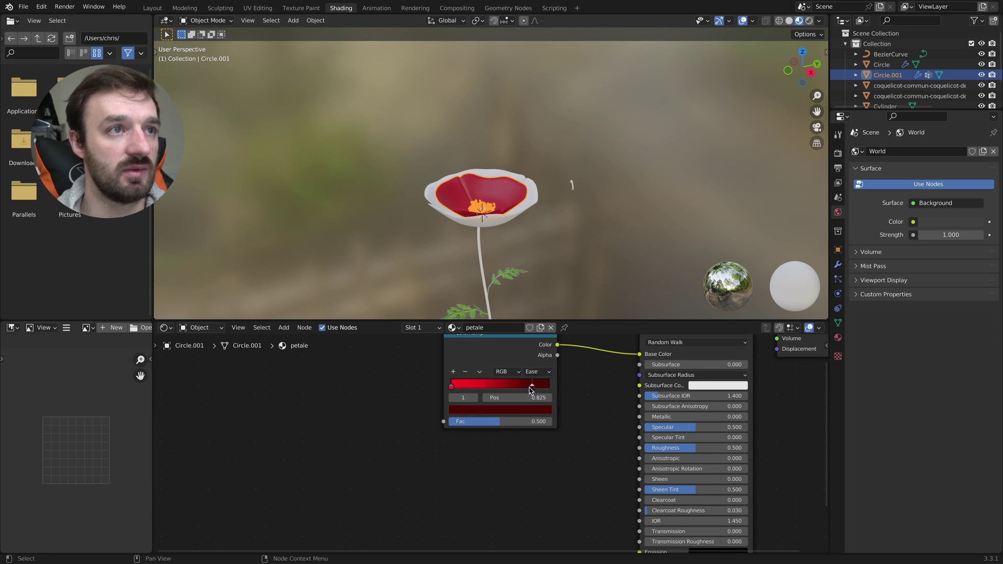
Add a Gradient Texture node before the ColorRamp and connect its Color output to the ramp's Fac input
ctrl+scroll(410, 361, down, 3)
key(shift+a)
click(408, 363)
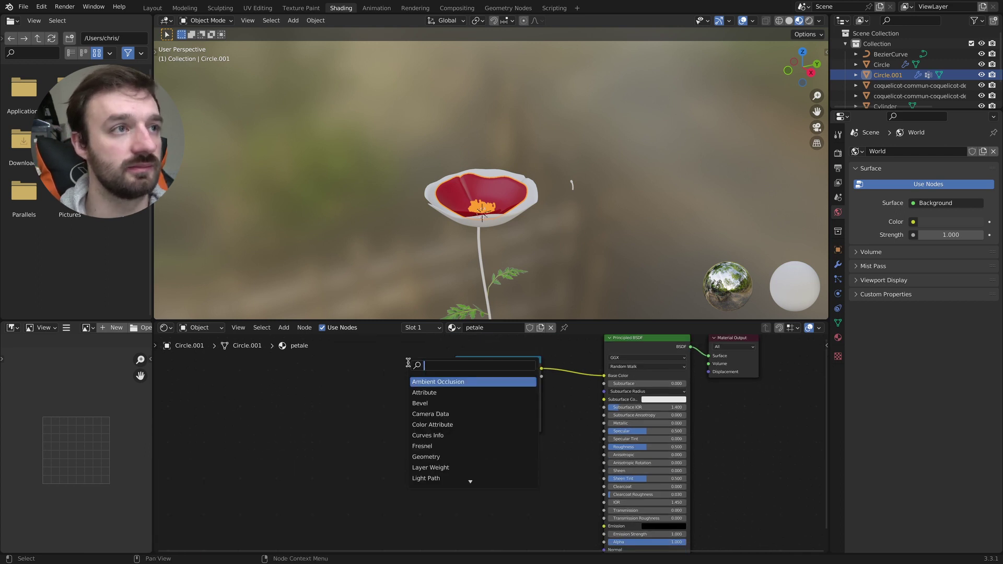
text(grad)
key(Return)
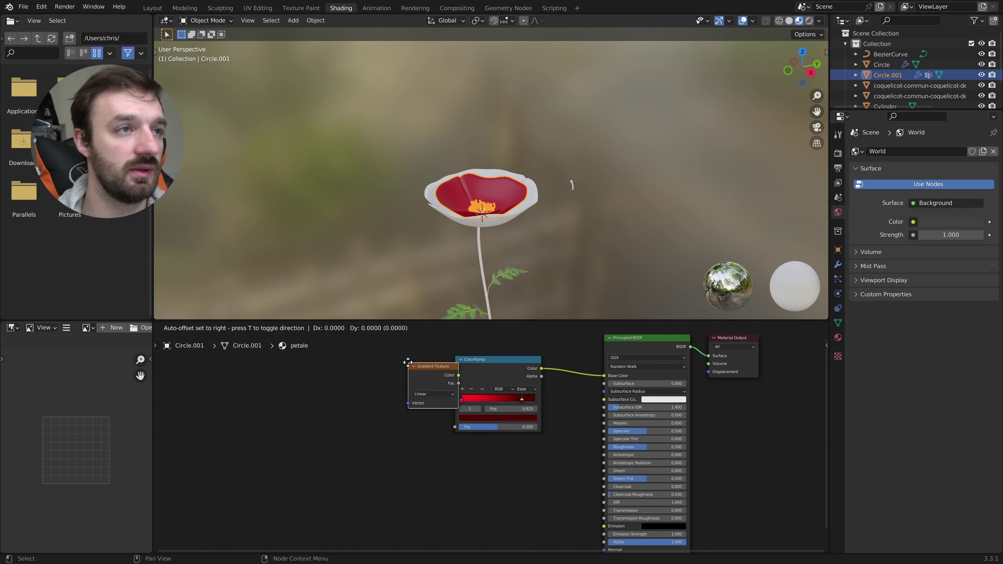
click(377, 369)
drag(427, 378, 455, 427)
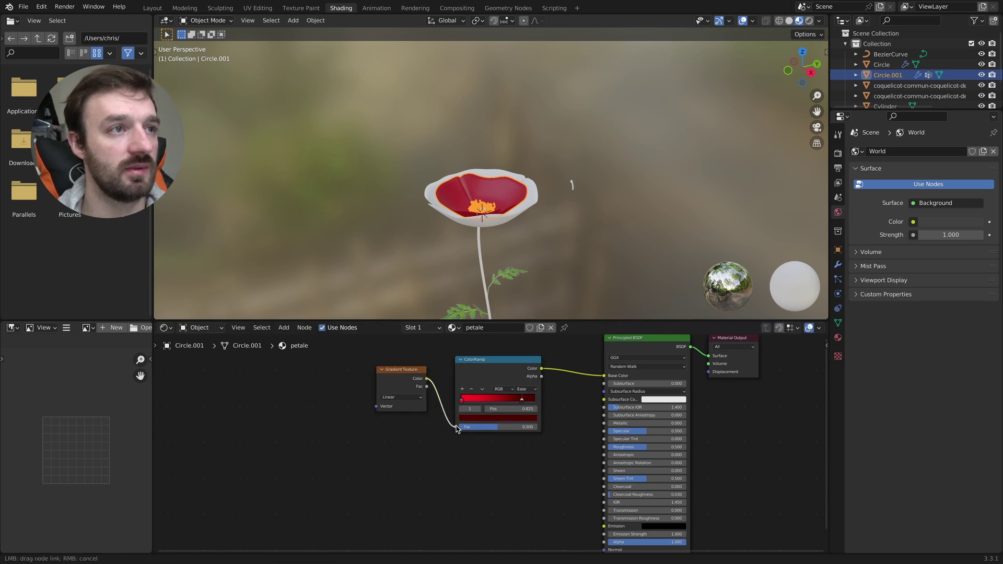
Set the Gradient Texture to Spherical and move the ColorRamp's dark red stop to about 0.475
ctrl+scroll(491, 241, up, 3)
middle_drag(491, 241, 490, 270)
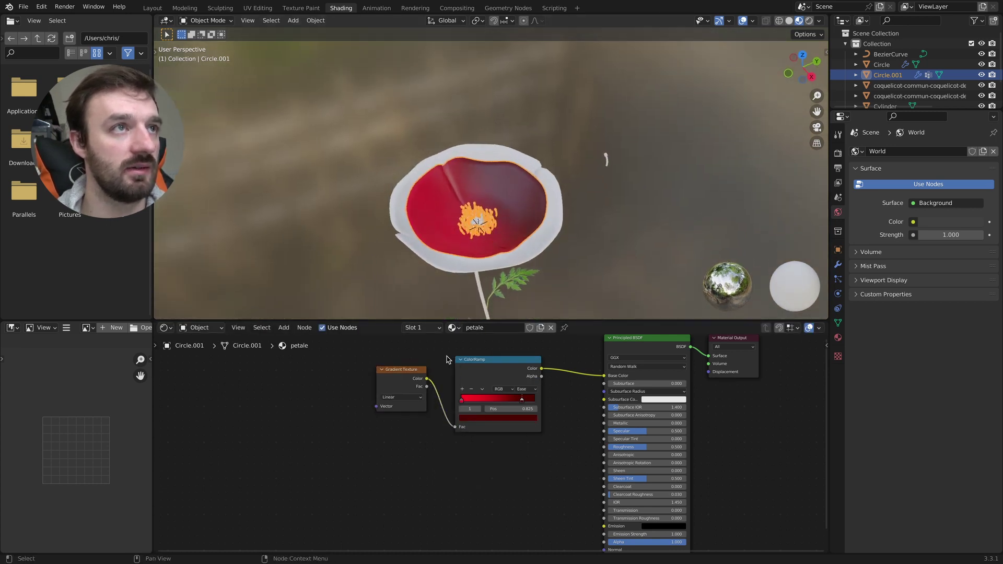
click(407, 398)
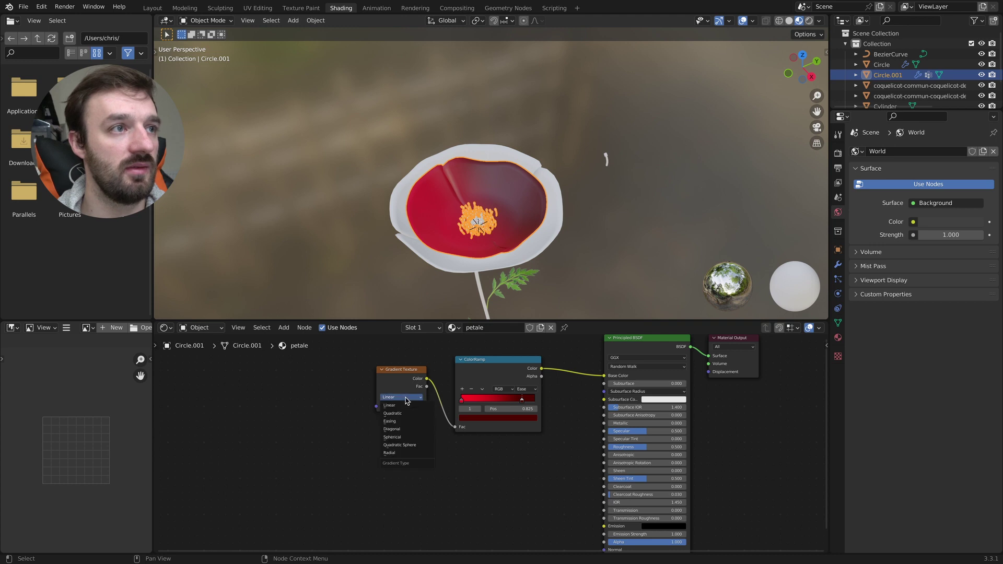
click(401, 437)
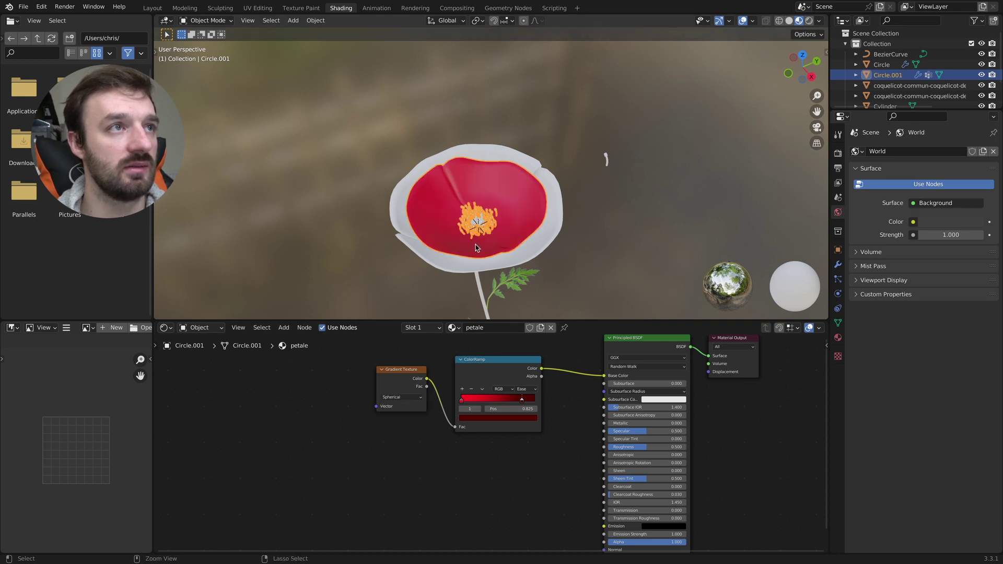
scroll(476, 248, up, 5)
scroll(475, 247, down, 2)
drag(521, 399, 495, 399)
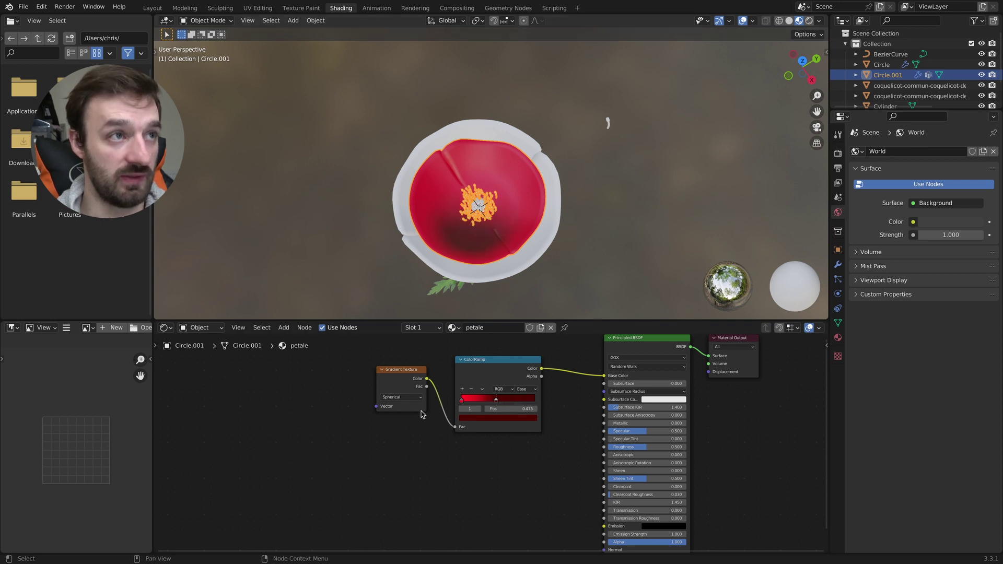
Add Texture Coordinate and Mapping nodes to the Gradient Texture with Node Wrangler and feed the Mapping node from the Object output
ctrl+scroll(397, 372, down, 3)
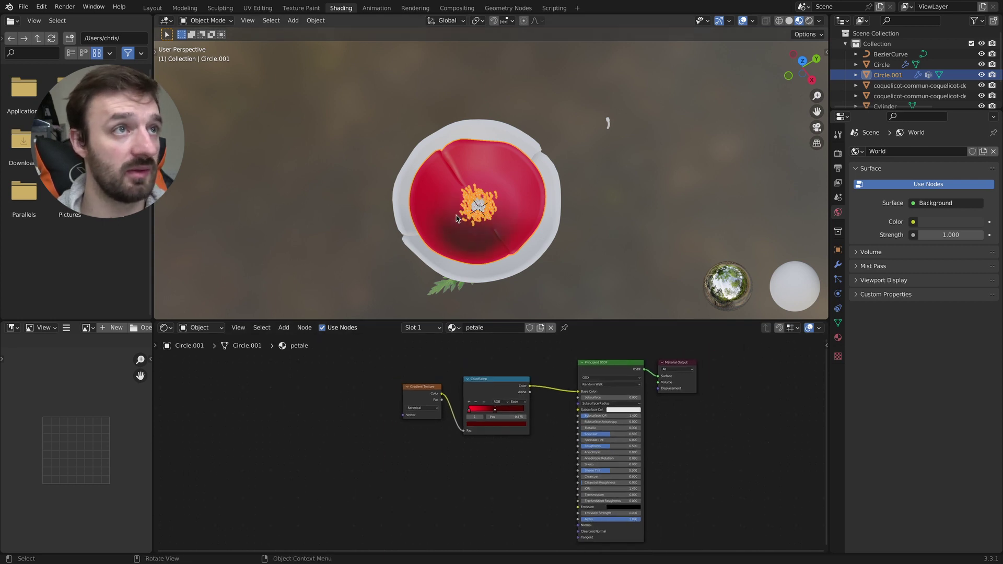
click(413, 392)
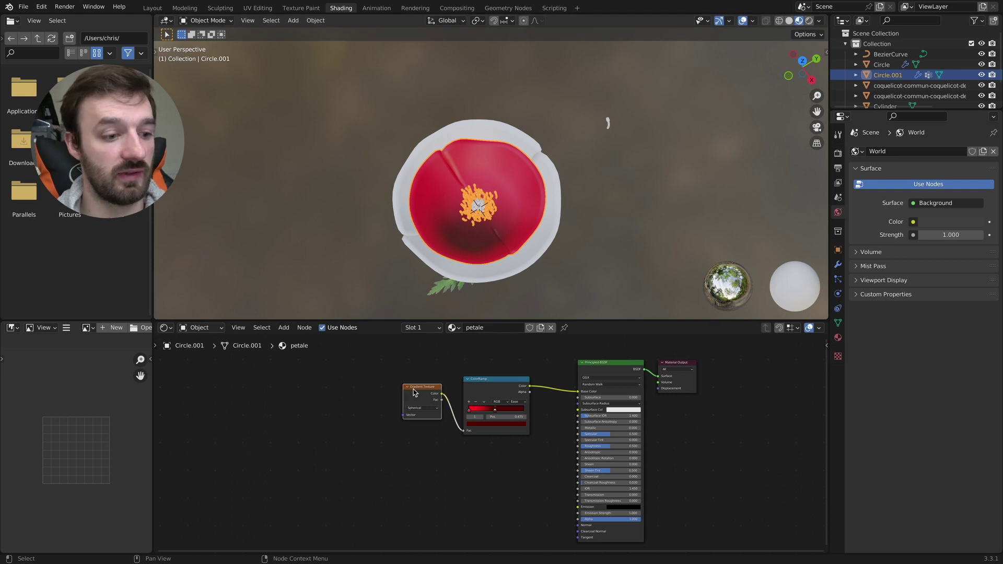
key(ctrl+t)
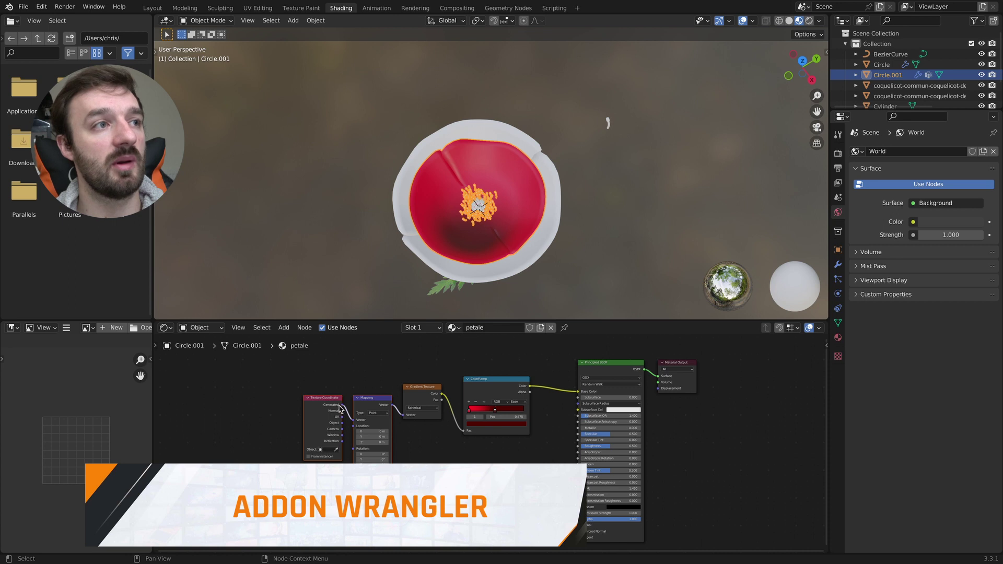
drag(342, 422, 354, 420)
Move the ColorRamp's dark red stop to about 0.67 to shrink the dark area around the stamens
scroll(488, 249, up, 2)
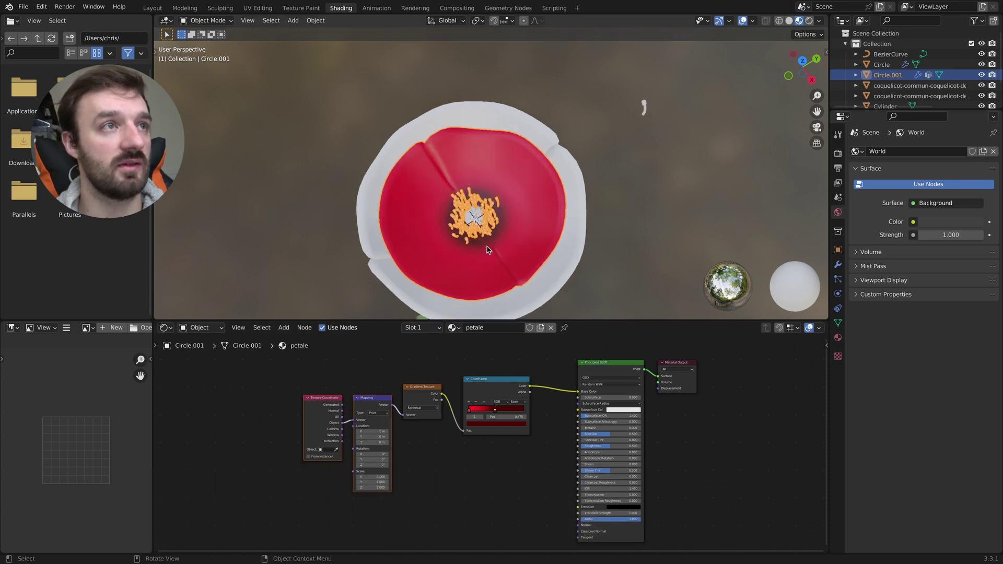
middle_drag(487, 250, 487, 238)
middle_drag(501, 414, 501, 407)
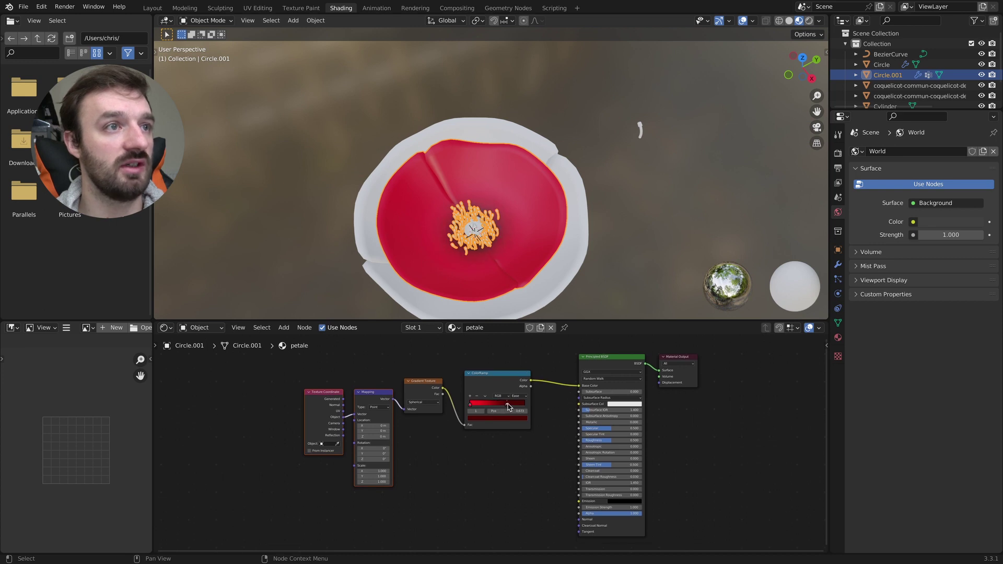
Shift the texture and ColorRamp nodes away from the Principled BSDF and apply the petale material to the outer petals too
scroll(491, 405, down, 2)
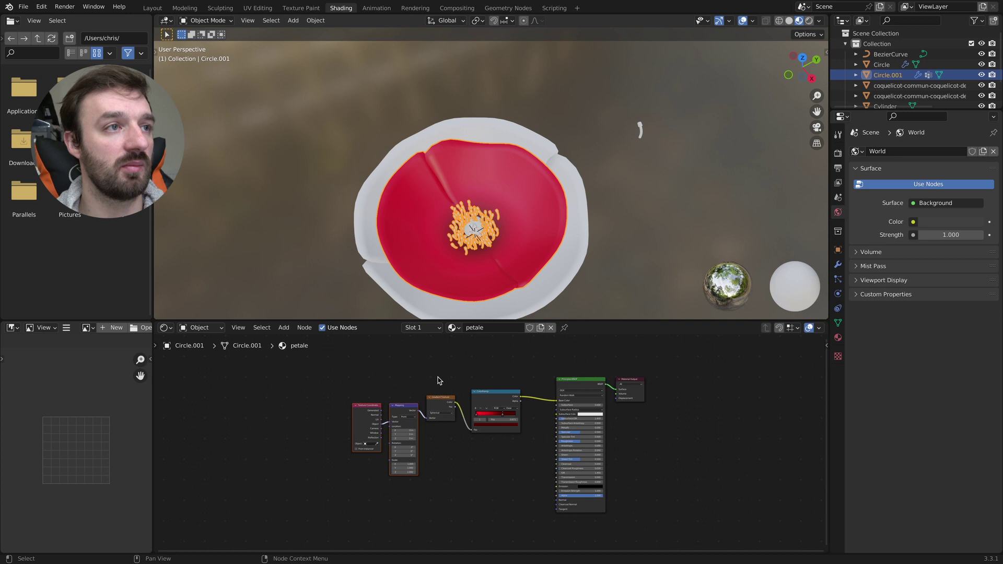
drag(491, 402, 468, 382)
drag(451, 327, 535, 295)
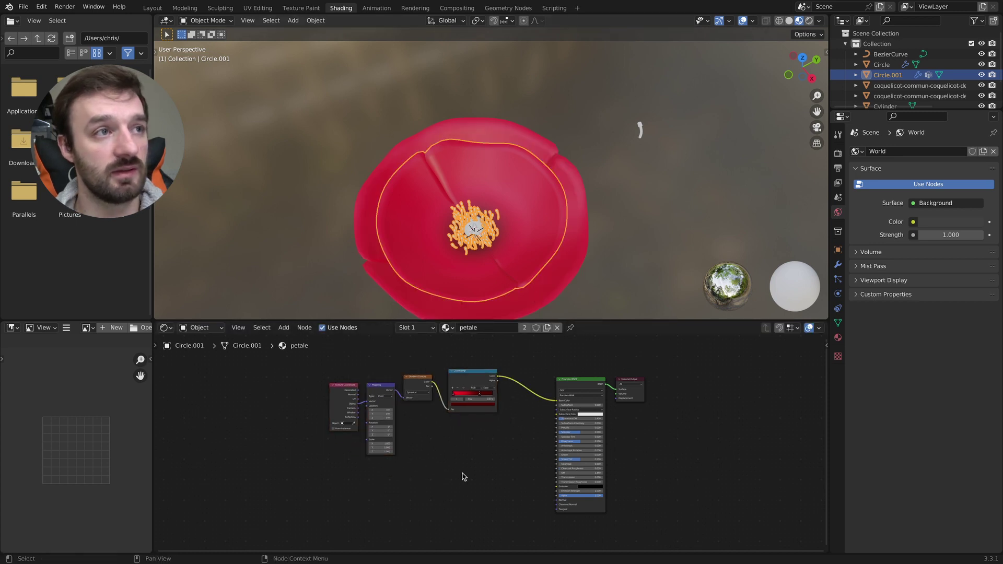
Duplicate the Gradient Texture node below the original and connect the Mapping node's Vector output to the copy
middle_drag(461, 475, 462, 449)
click(418, 351)
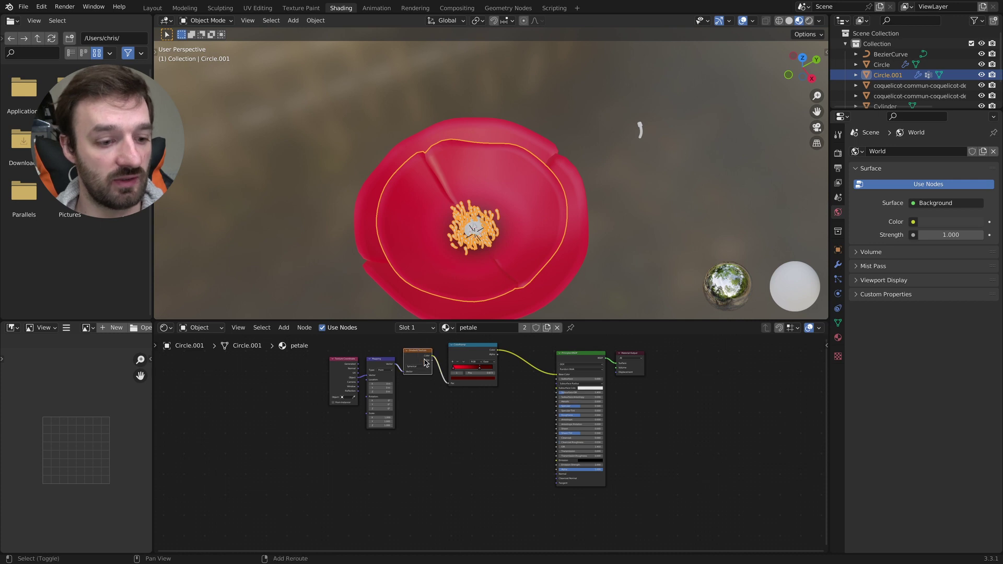
key(shift+d)
click(432, 415)
drag(396, 367, 411, 427)
Add a Wave Texture node beside the duplicated Gradient Texture and connect the gradient's Color to its Vector input
scroll(438, 436, up, 3)
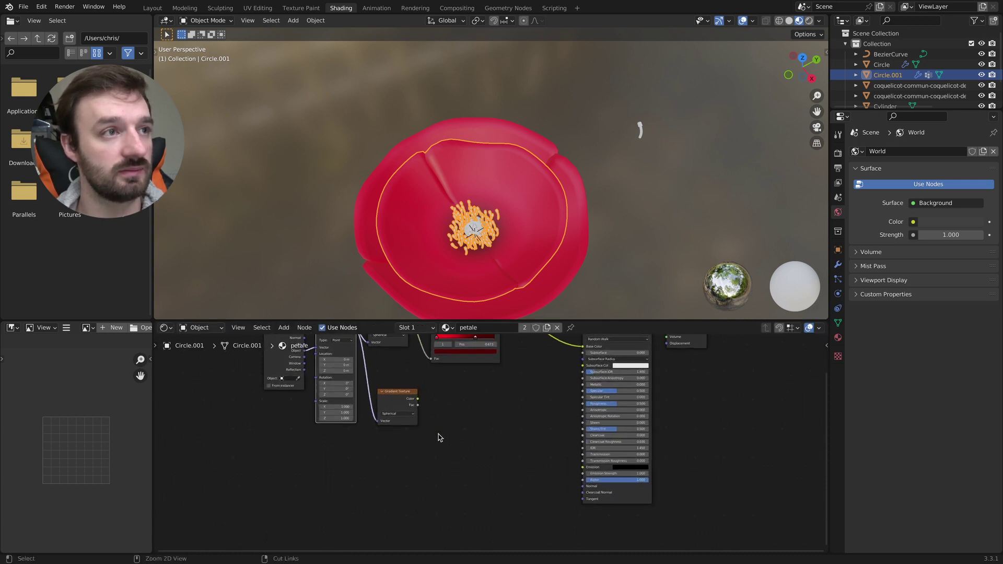
scroll(440, 436, up, 3)
key(shift+a)
click(468, 437)
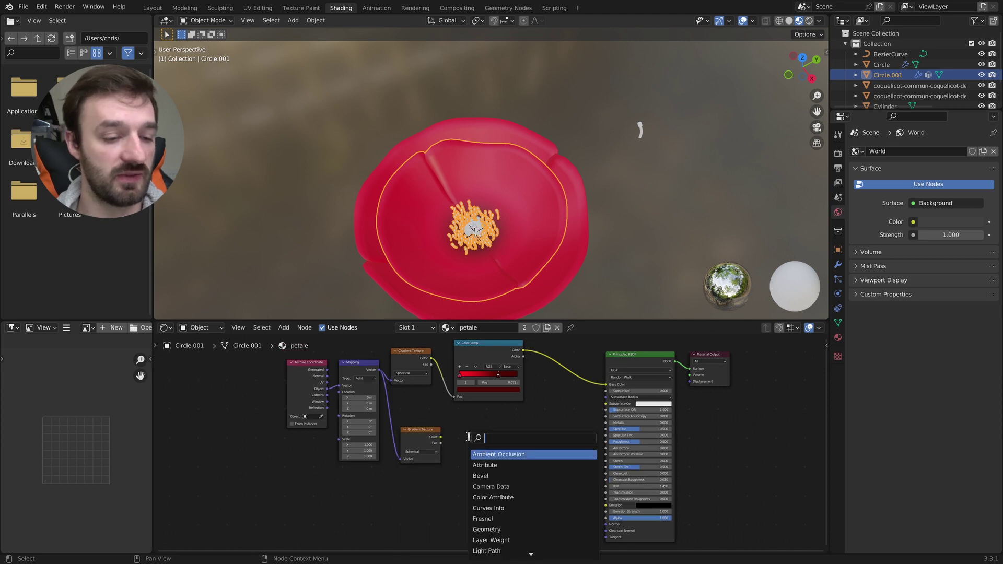
text(wave)
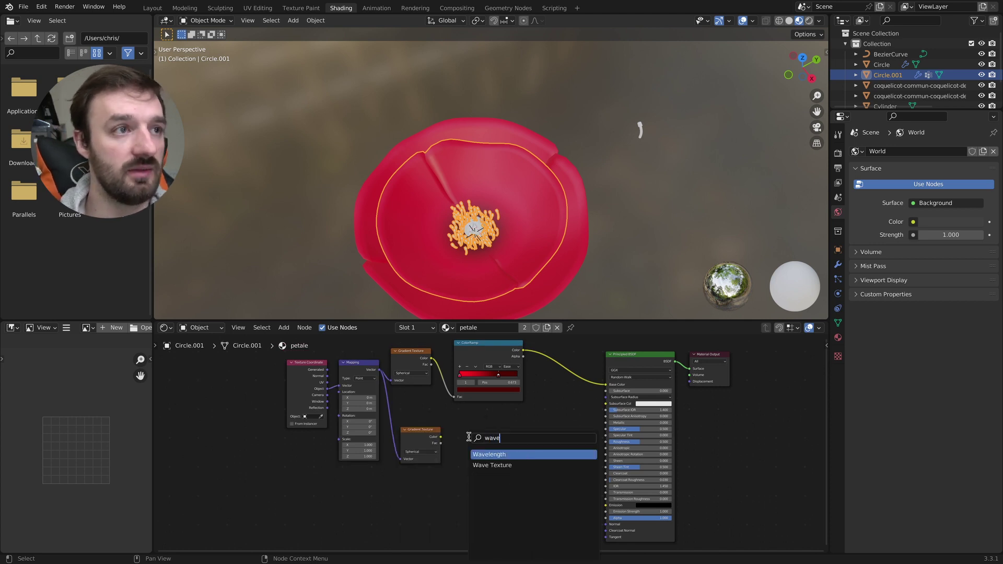
key(Down)
key(Return)
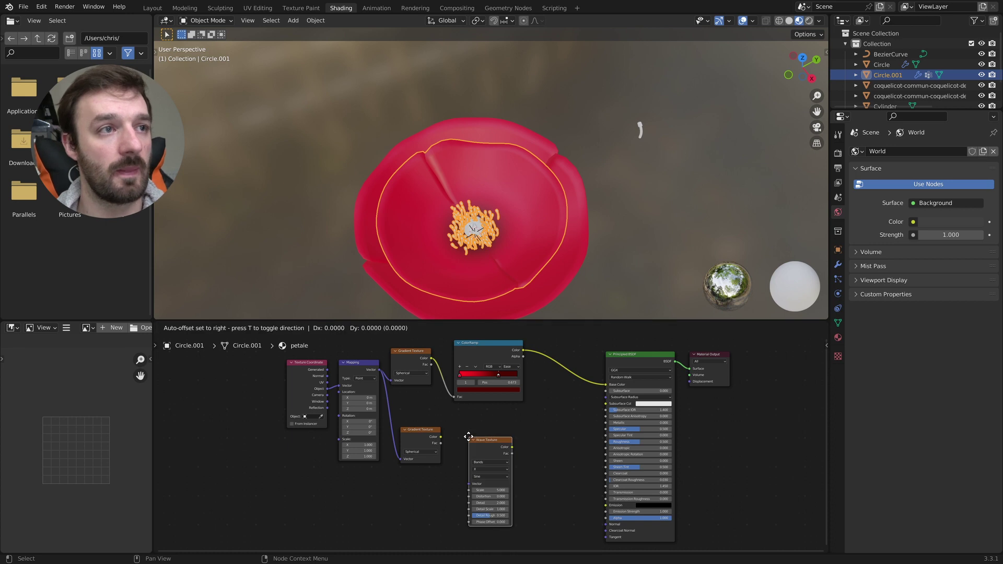
click(468, 436)
drag(440, 434, 468, 482)
drag(488, 441, 478, 439)
Add a Bump node with the Wave Texture's Color feeding its Height and its Normal output connected to the Principled BSDF's Normal
key(shift+a)
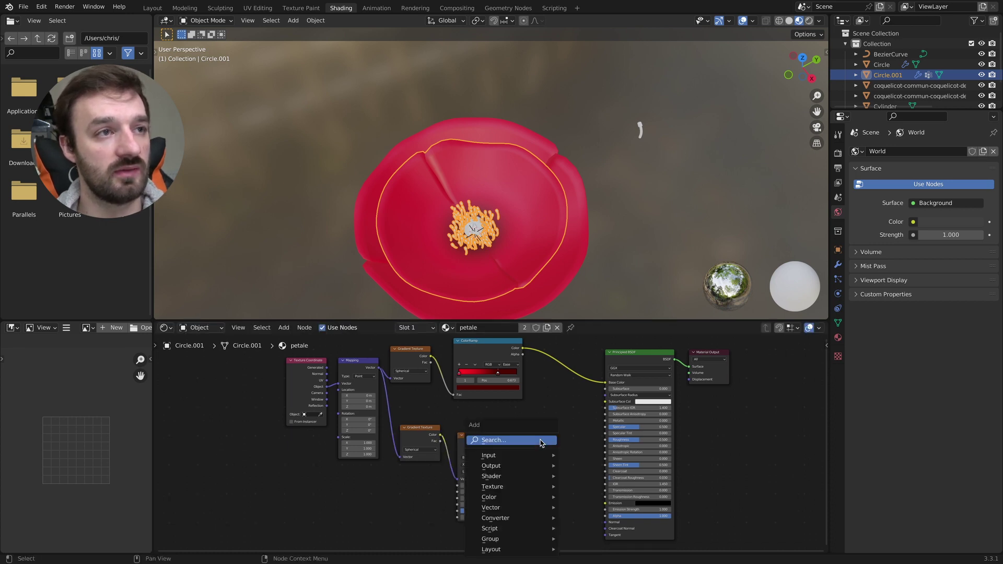
click(540, 439)
text(bum)
key(Return)
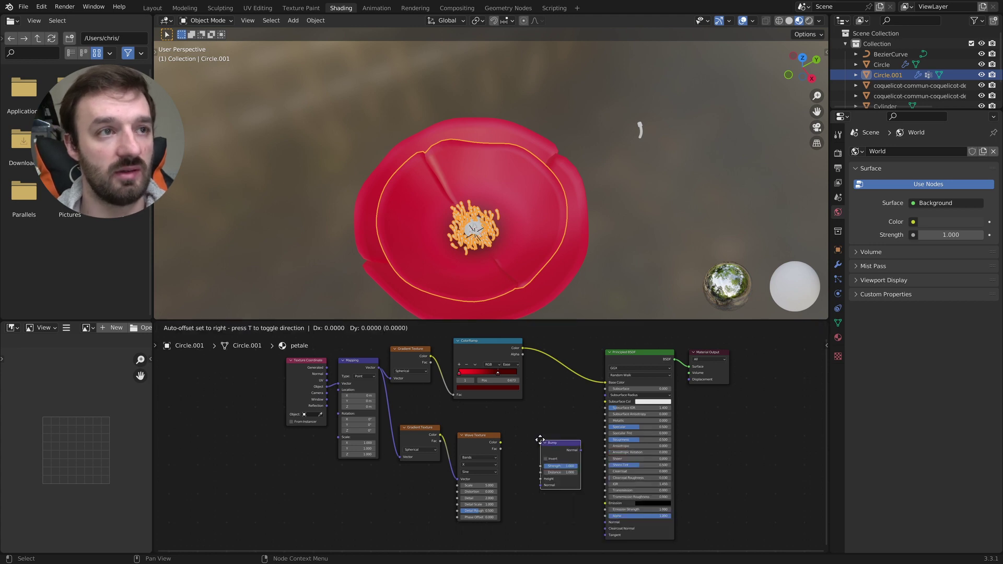
click(534, 449)
scroll(564, 455, left, 1)
drag(579, 460, 608, 521)
drag(504, 442, 529, 479)
Set the duplicated Gradient Texture's type to Radial
click(423, 449)
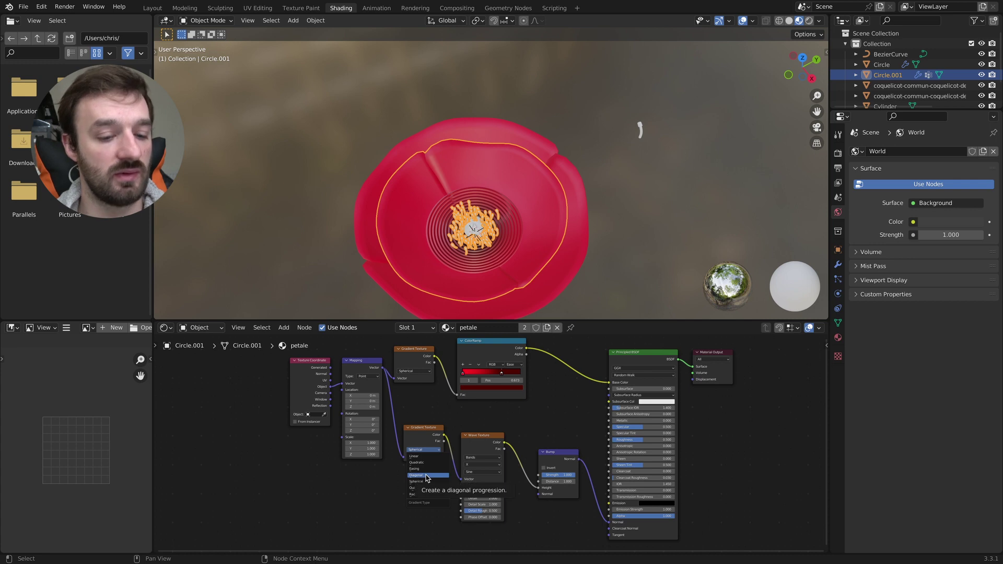
click(427, 494)
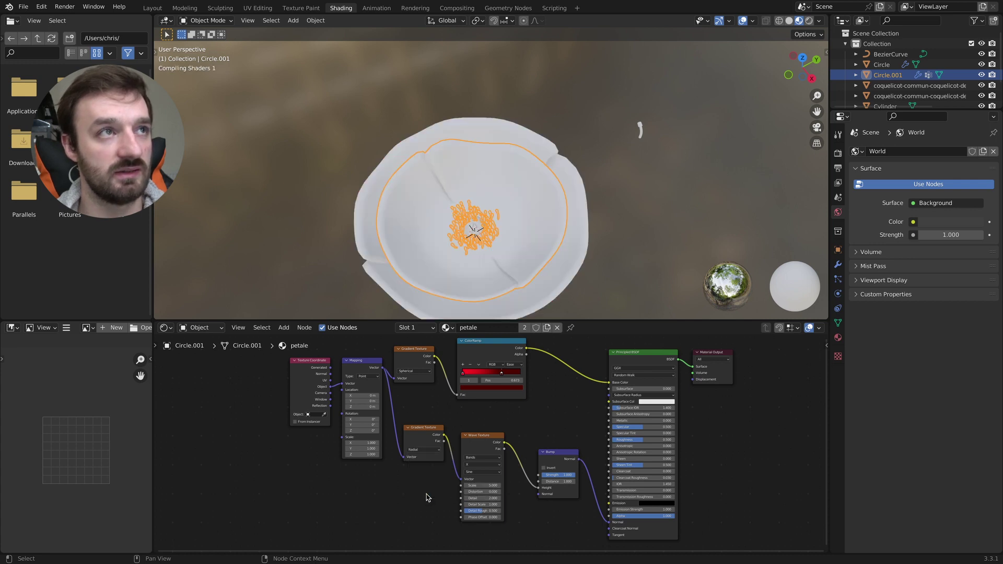
Set the Wave Texture's Scale to 1000, Distortion to 50 and Detail to 15
drag(475, 487, 589, 487)
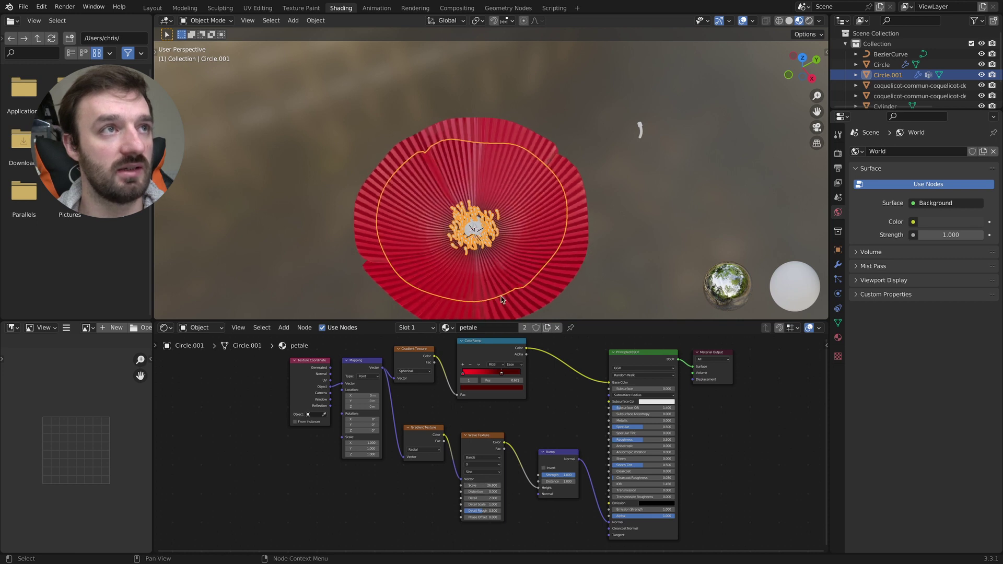
click(483, 486)
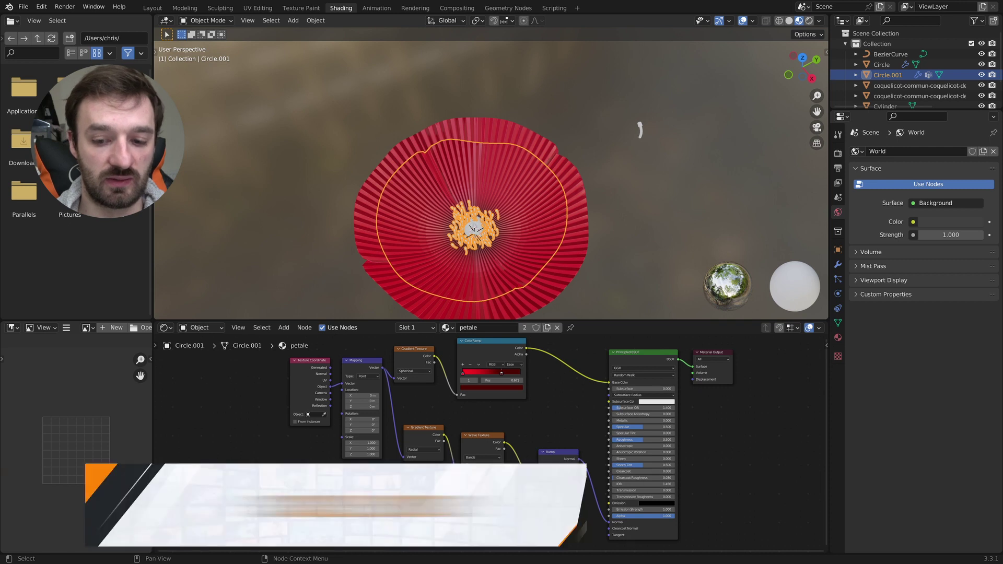
key(Return)
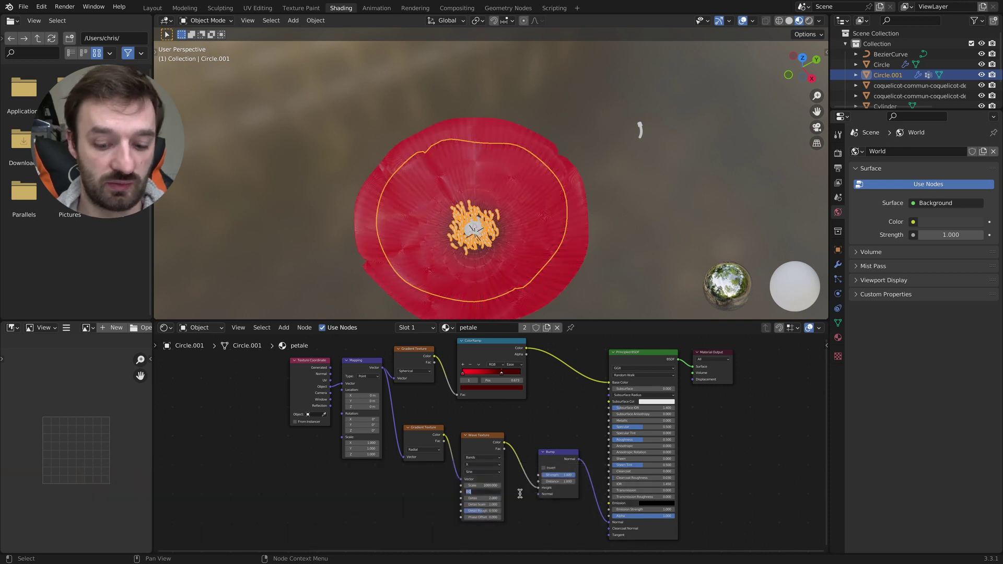
text(50)
key(Return)
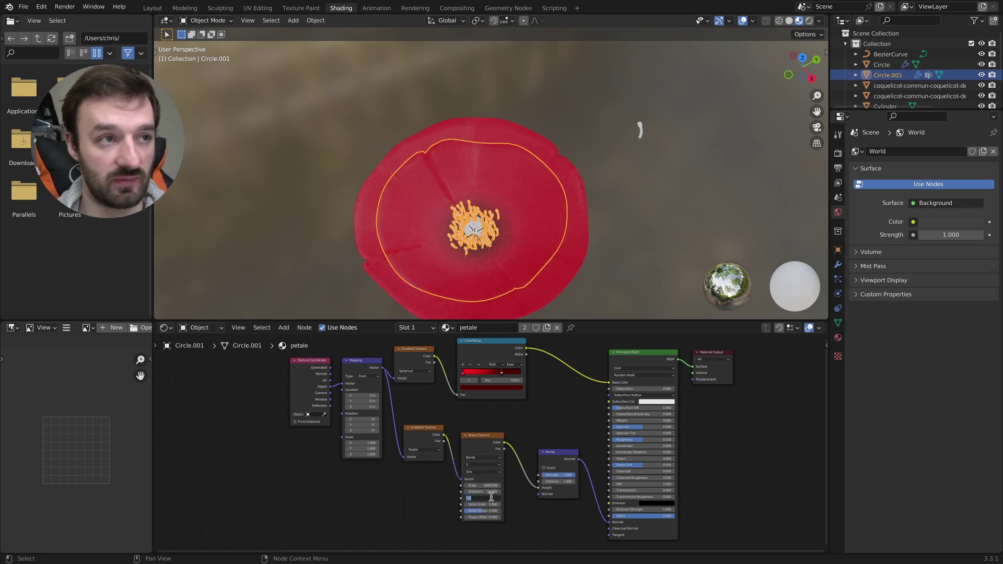
key(Return)
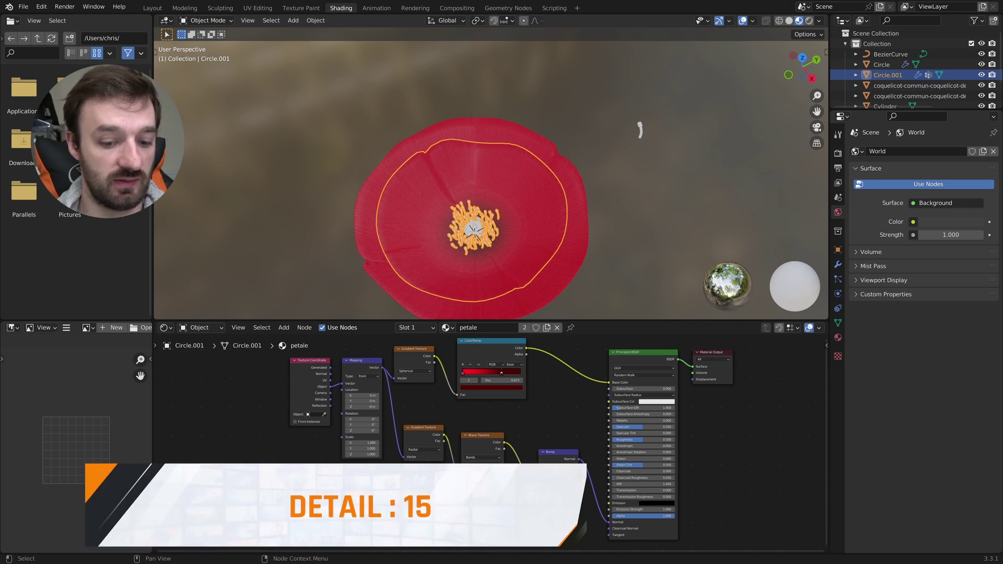
Set the petal material's Wave Texture Detail Roughness to 0.7
double_click(490, 511)
key(BackSpace)
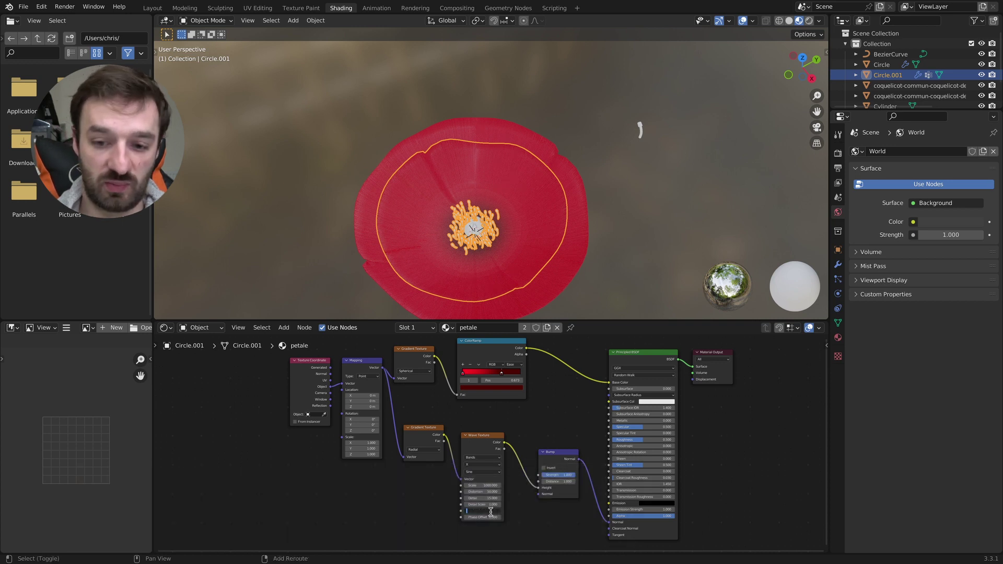
key(Return)
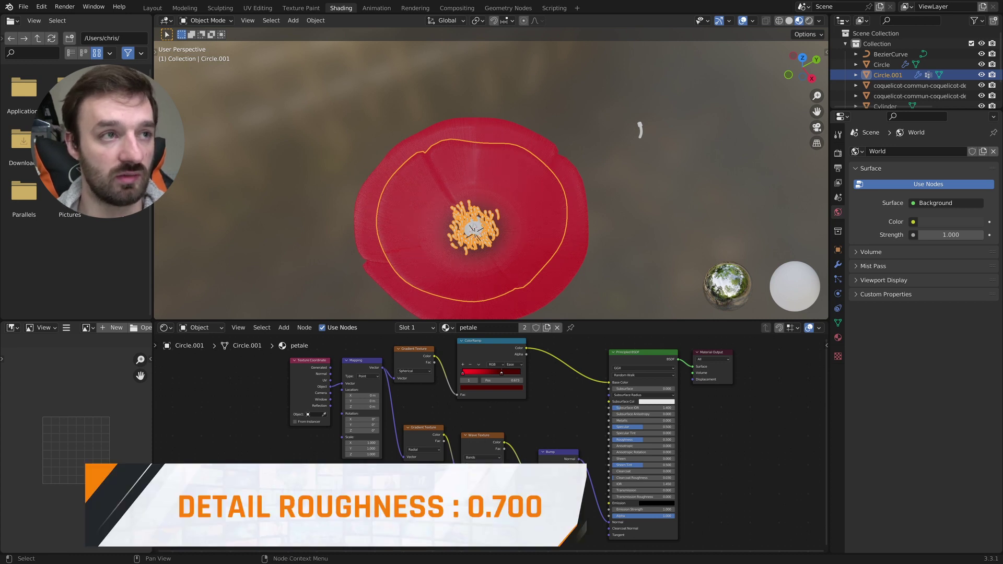
click(491, 518)
text(5)
key(Return)
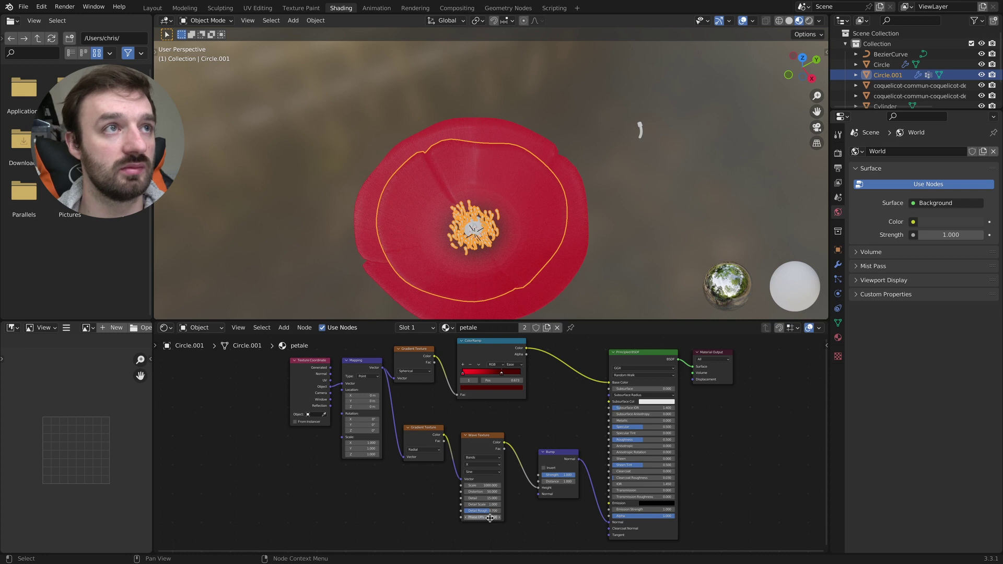
key(ctrl+z)
scroll(543, 474, down, 1)
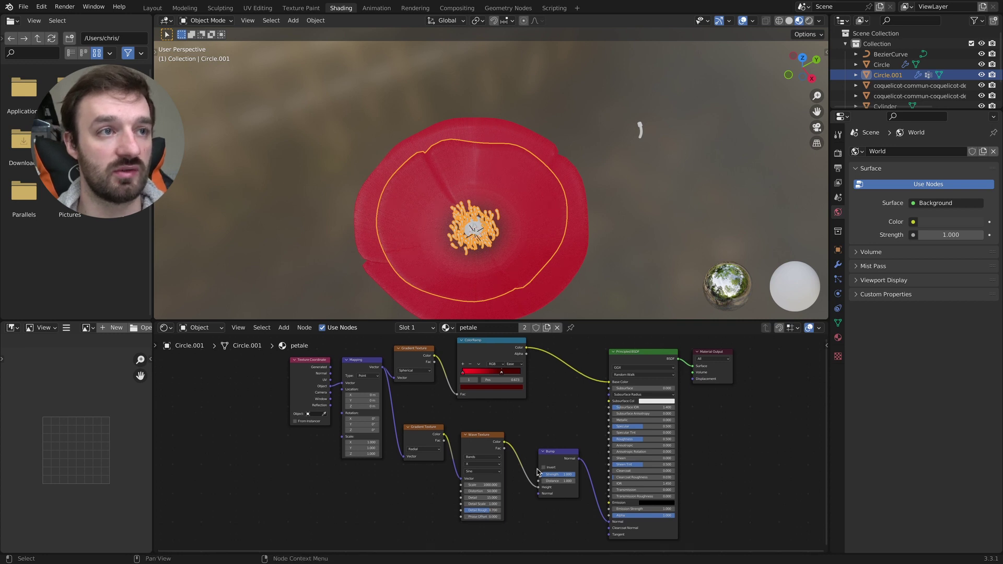
Set the Bump node's Strength to 0.7
click(575, 474)
text(0.7)
key(Return)
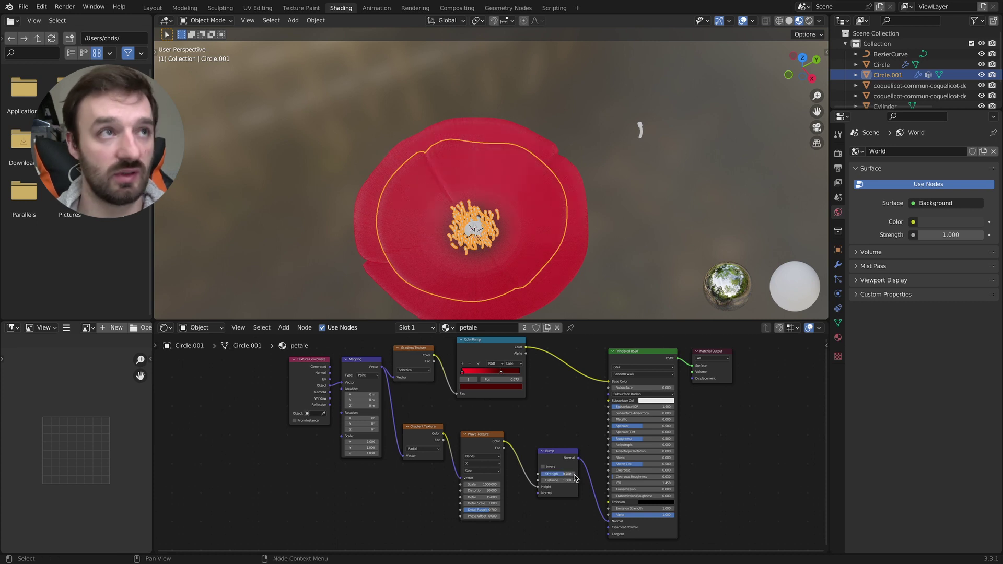
Give the sphere at the flower's center a new material named pistil
scroll(492, 277, down, 5)
click(399, 245)
ctrl+scroll(555, 264, up, 3)
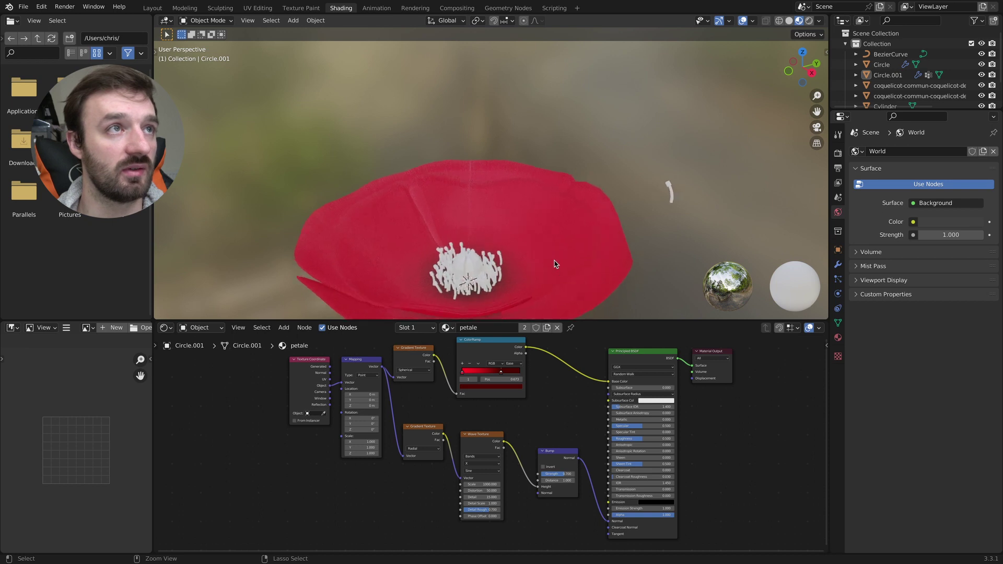
ctrl+scroll(554, 264, up, 1)
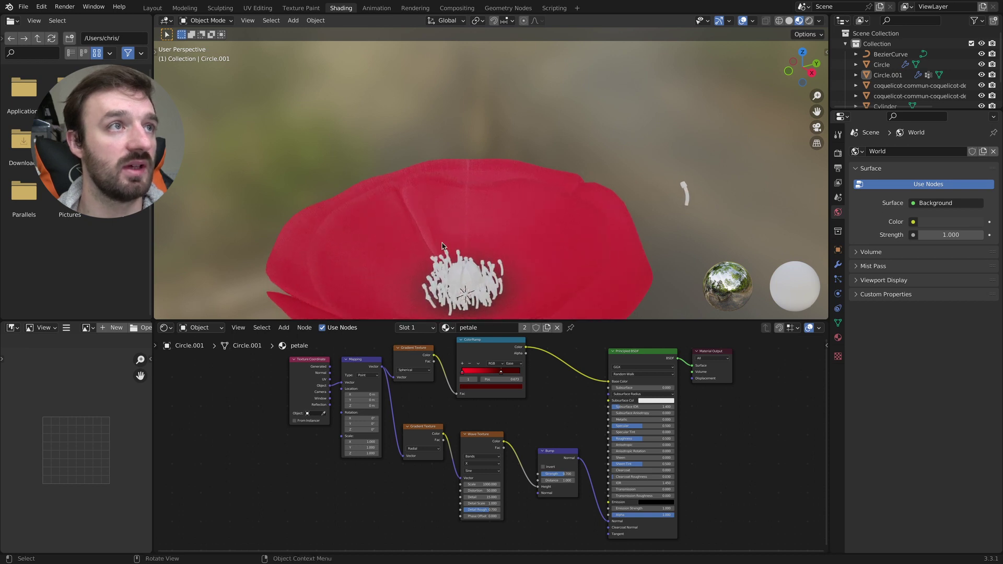
ctrl+scroll(515, 229, down, 2)
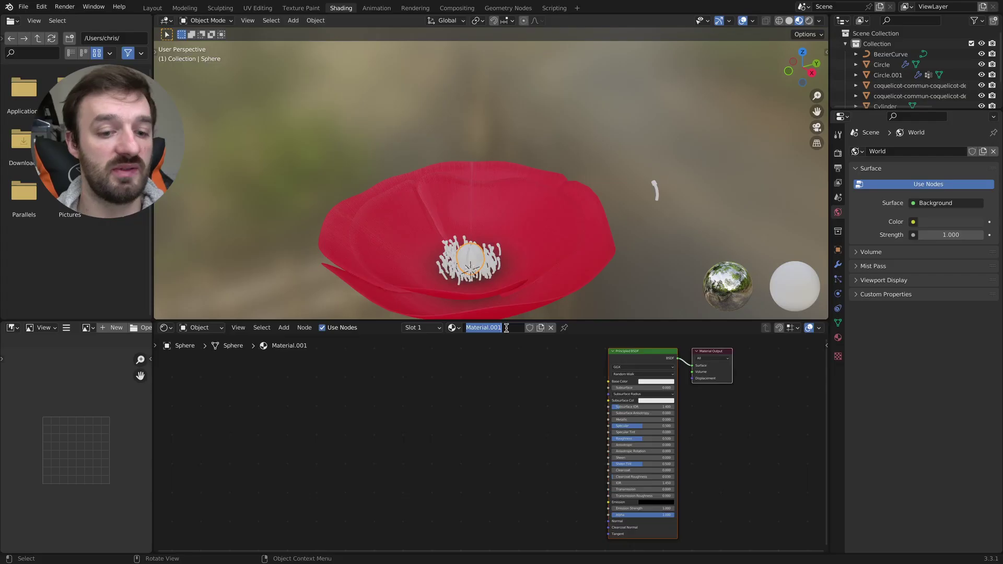
text(p)
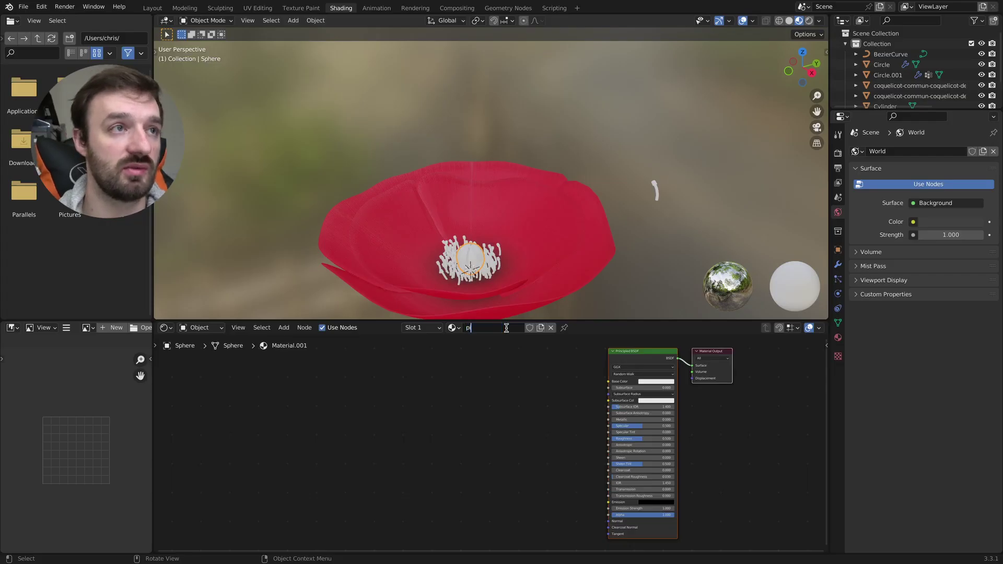
text(istil)
key(Return)
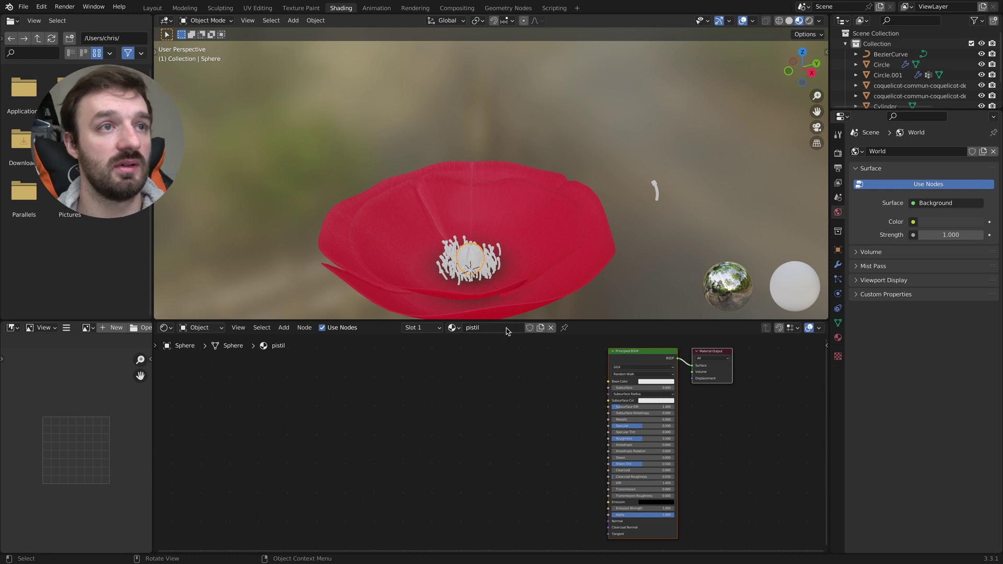
Add a ColorRamp node to the pistil material and connect its Color output to the Principled BSDF's Base Color
key(shift+a)
text(co)
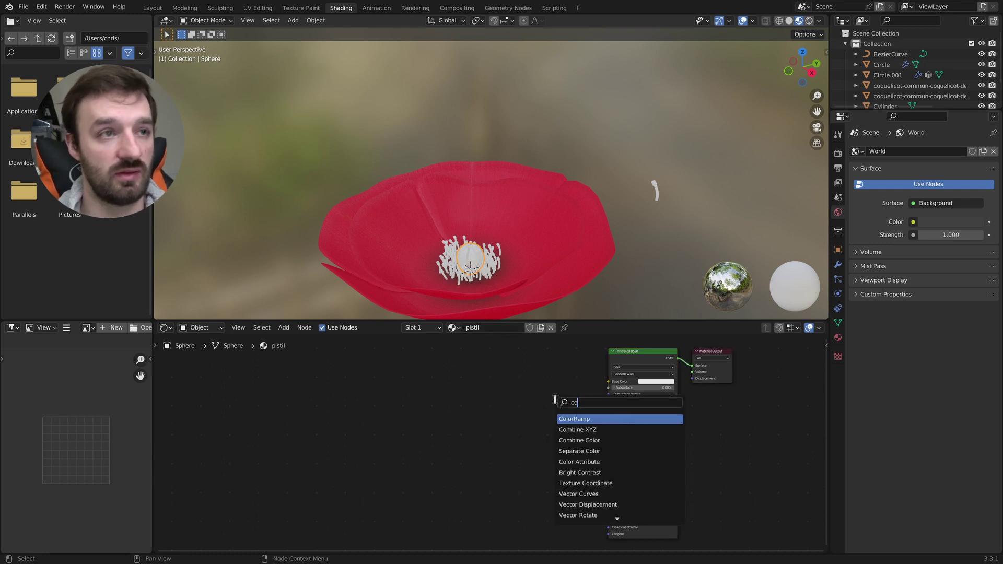
text(lor)
key(Return)
click(480, 377)
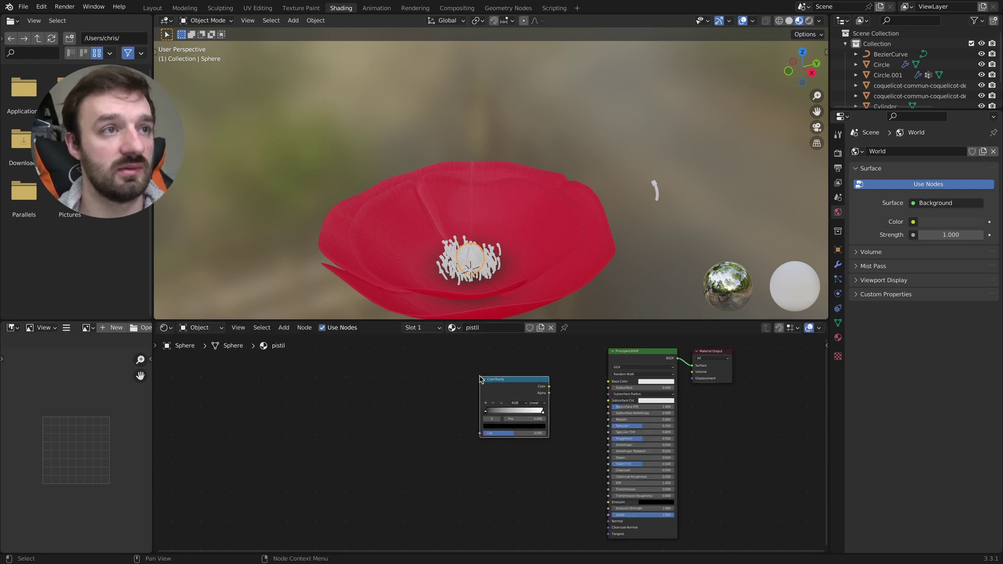
drag(550, 387, 609, 382)
drag(490, 380, 507, 380)
Set the color of the ColorRamp's first stop to hex BD5A00
click(517, 425)
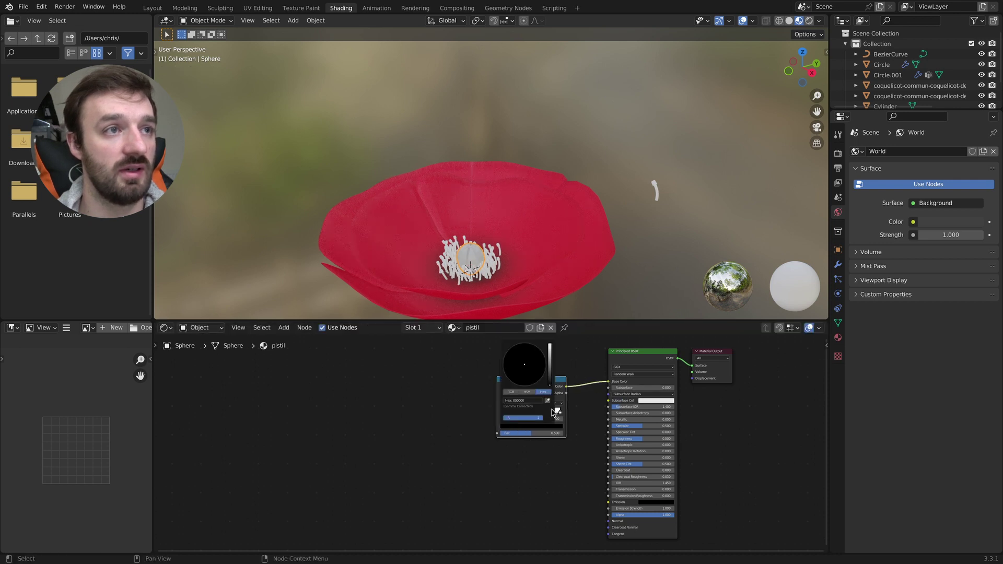
click(529, 400)
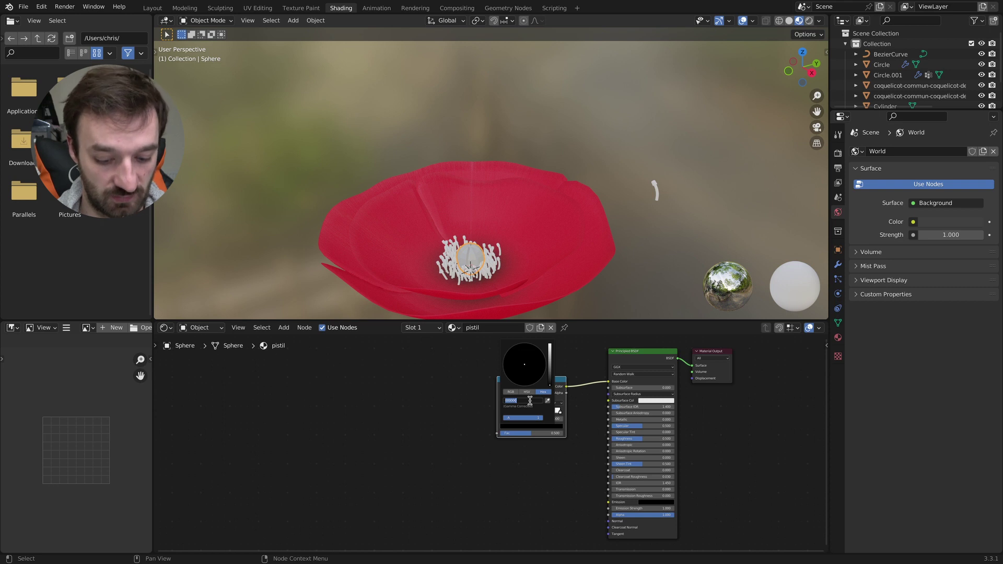
text(8D5A00)
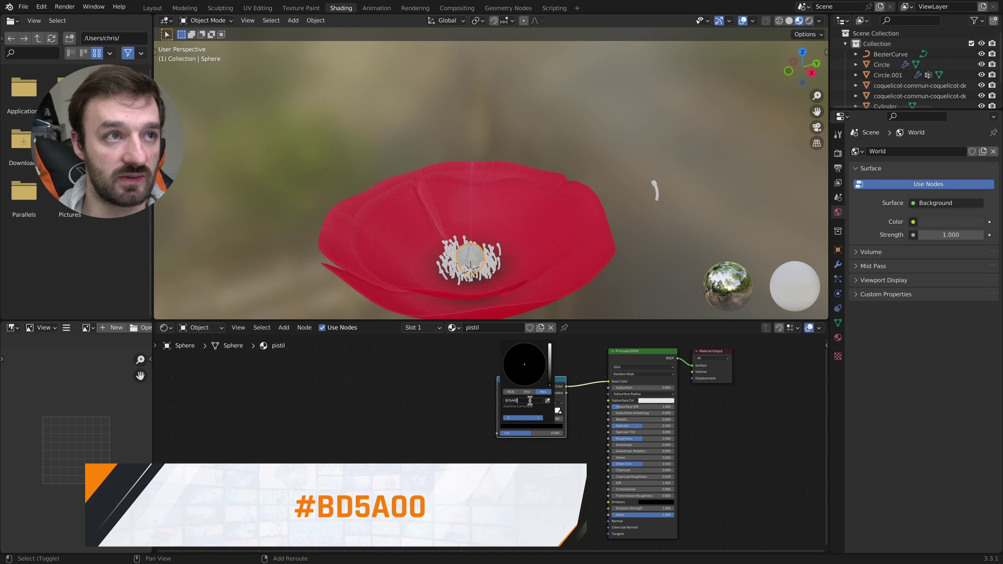
key(Return)
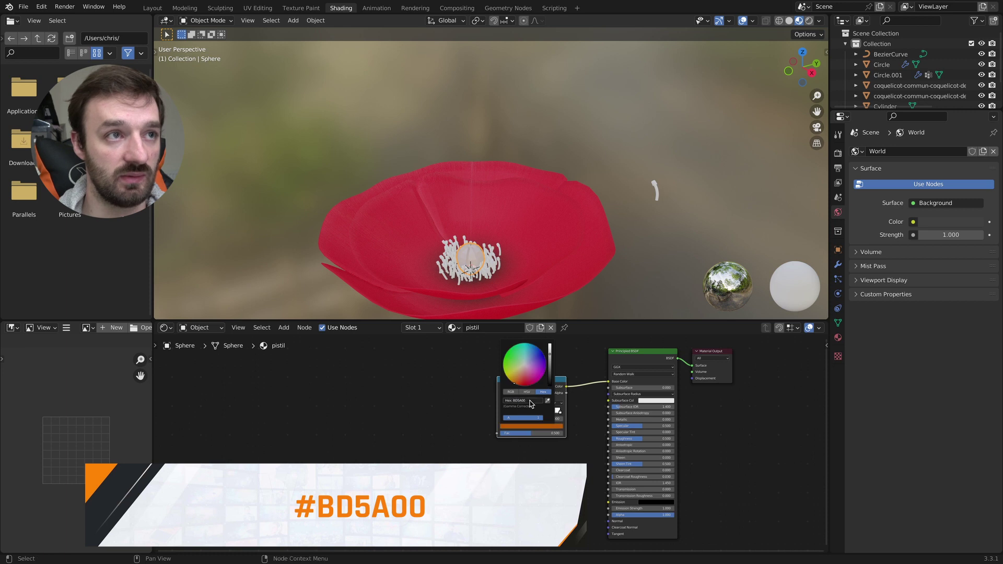
Set the color of the ColorRamp's last stop to hex FFE300
click(558, 411)
click(550, 427)
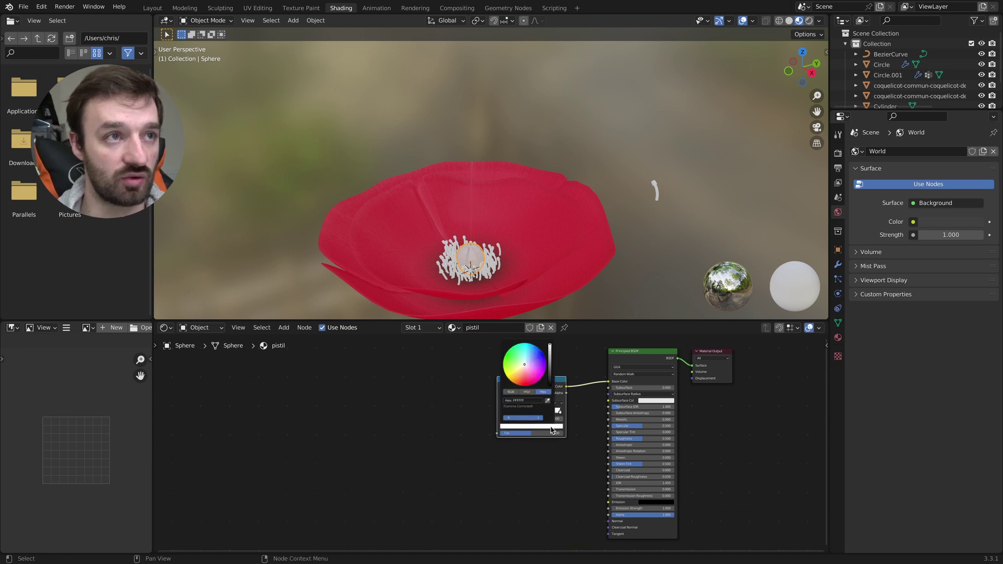
click(525, 401)
text(FFE300)
key(Return)
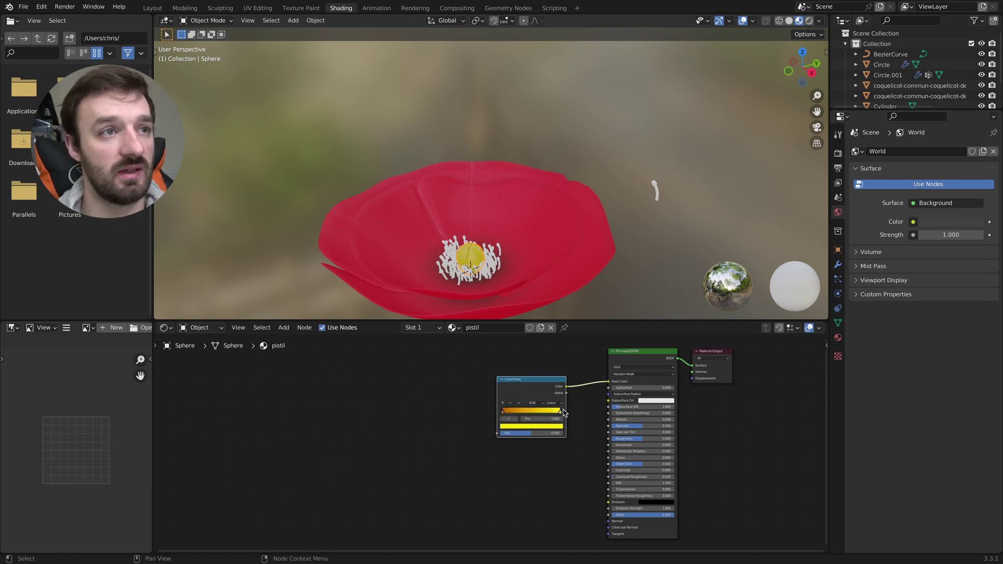
Set the position of the ColorRamp's orange stop to 0.080
click(554, 418)
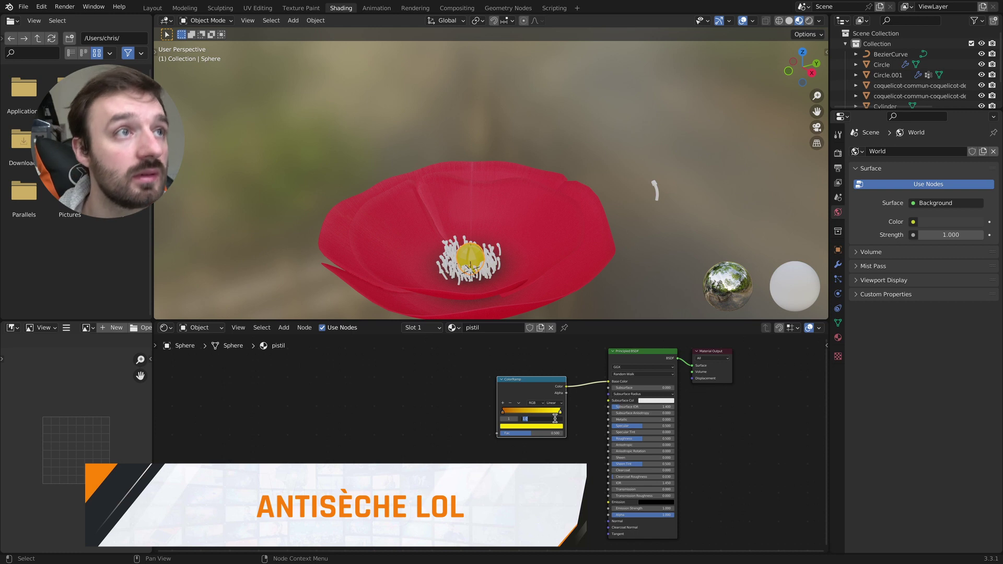
click(503, 414)
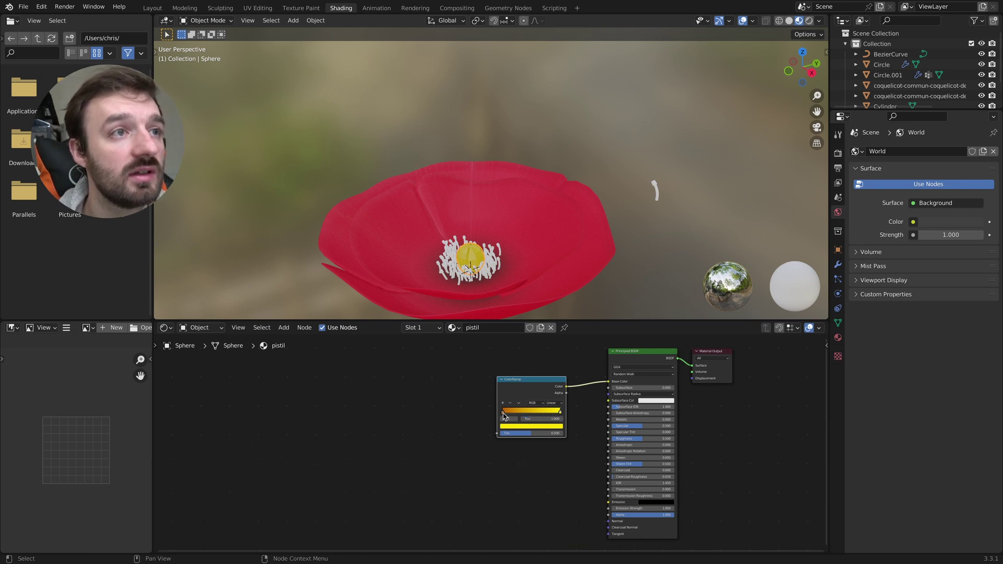
click(503, 412)
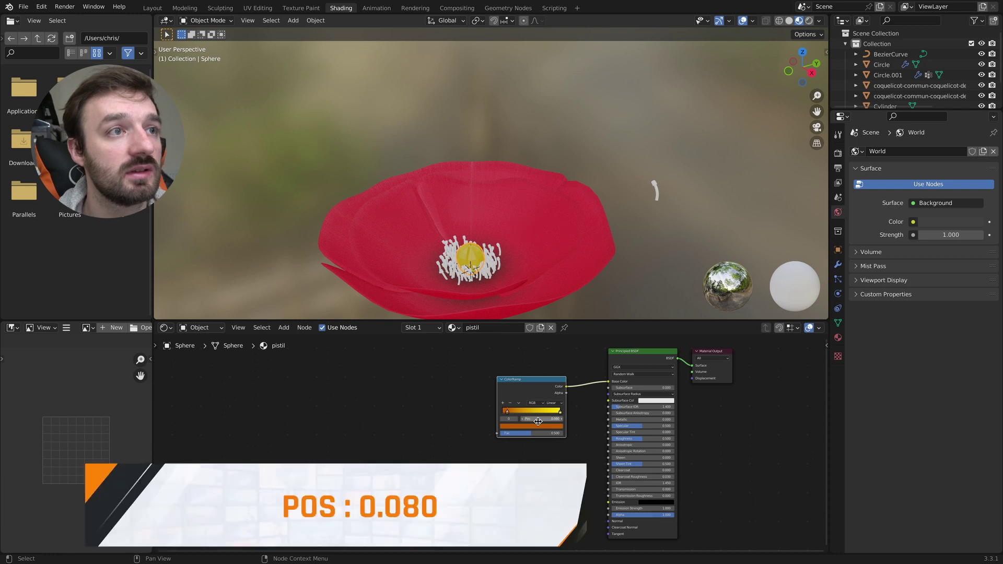
Add a Wave Texture node before the ColorRamp and connect its Color output to the ramp's Fac input
click(471, 403)
key(shift+a)
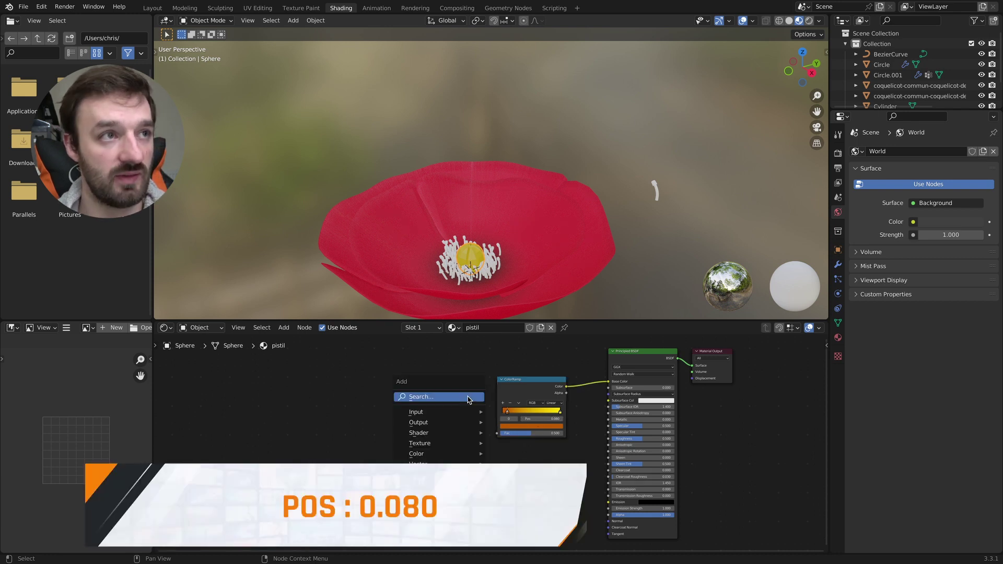
click(468, 397)
text(wave)
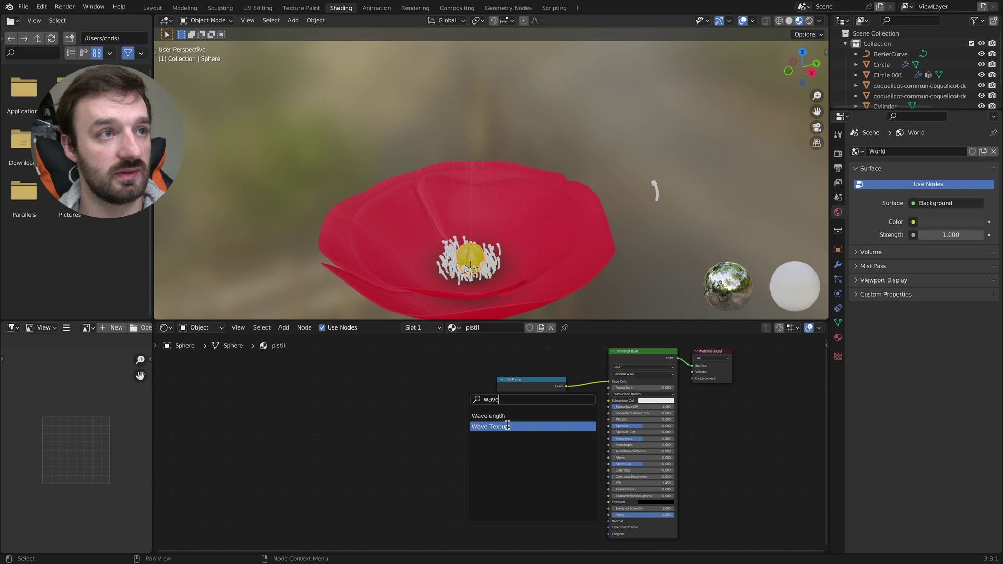
click(502, 426)
click(452, 398)
drag(436, 391, 497, 433)
drag(416, 386, 454, 389)
Add a Gradient Texture node before the Wave Texture and connect its Color output to the wave's Vector input
middle_drag(468, 284, 468, 311)
click(387, 397)
key(shift+a)
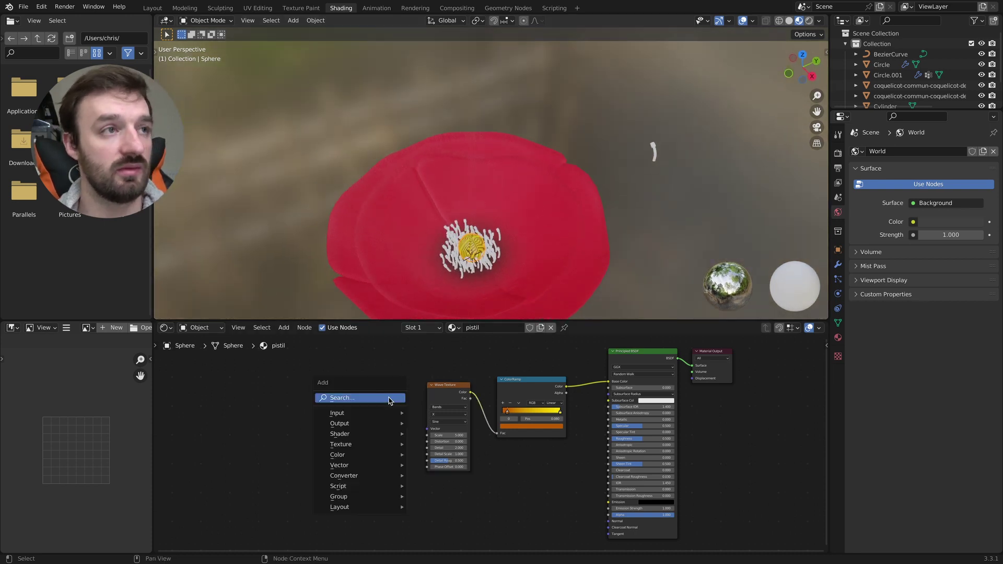
click(389, 399)
text(grad)
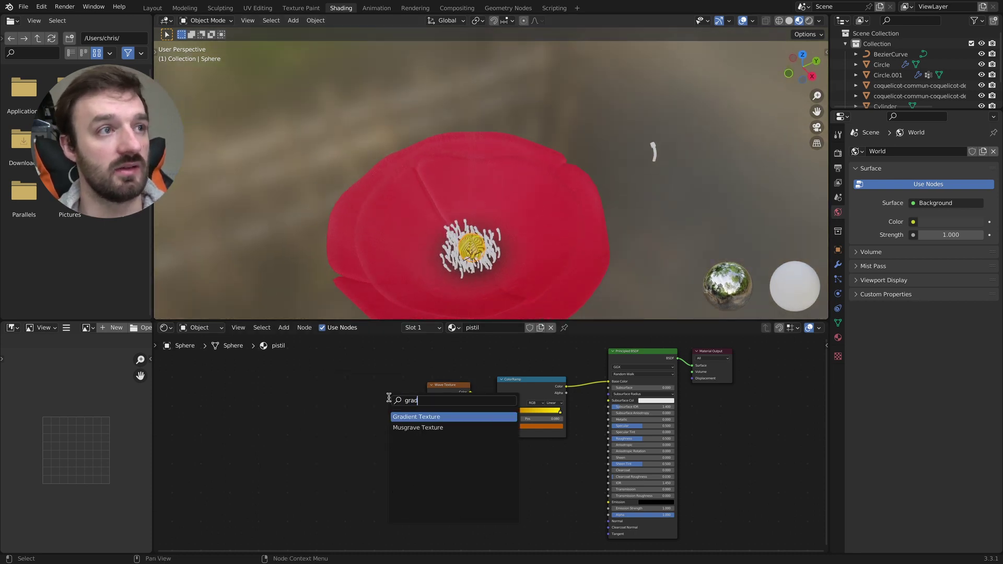
click(436, 416)
drag(389, 393, 427, 429)
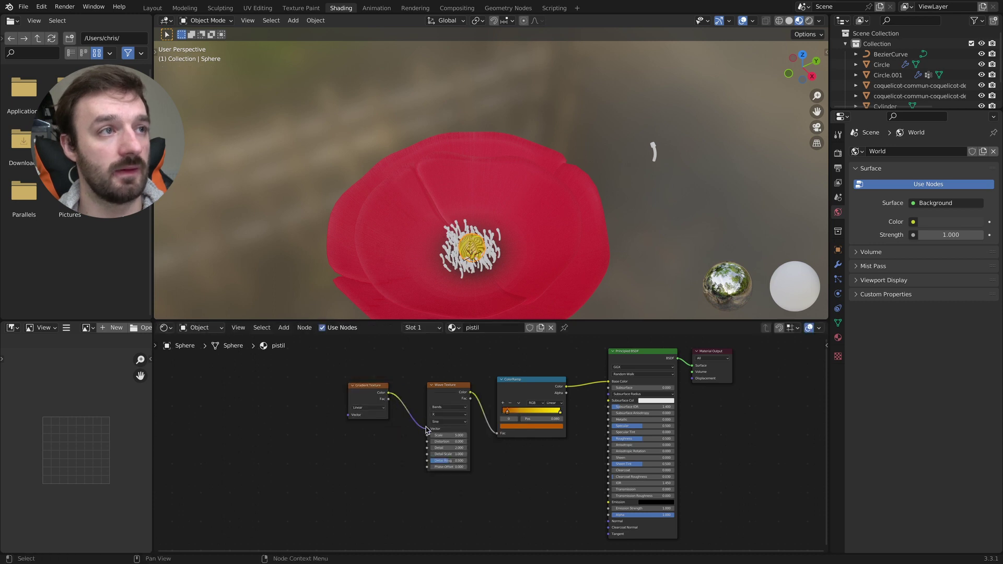
Add Texture Coordinate and Mapping nodes to the Gradient Texture and feed the Mapping's Vector from the UV output
click(370, 386)
key(ctrl+t)
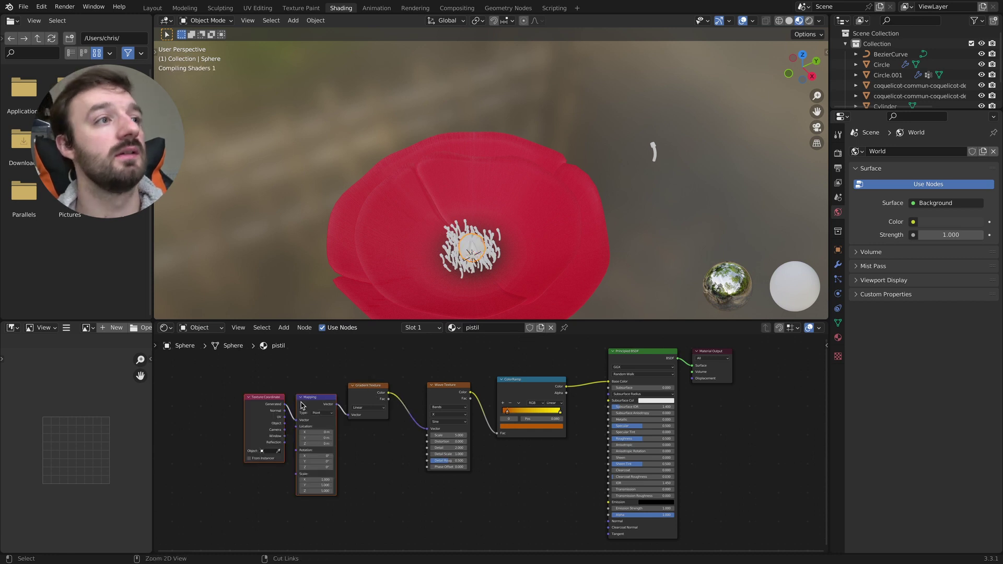
drag(284, 417, 297, 420)
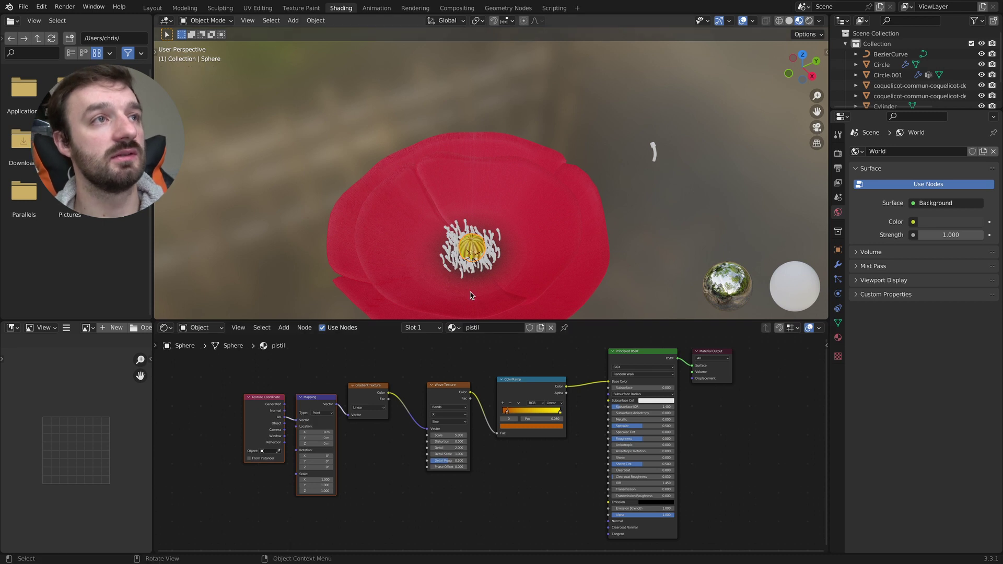
Set the pistil material's Wave Texture Scale to 2.5
scroll(472, 282, up, 3)
shift+scroll(474, 275, down, 3)
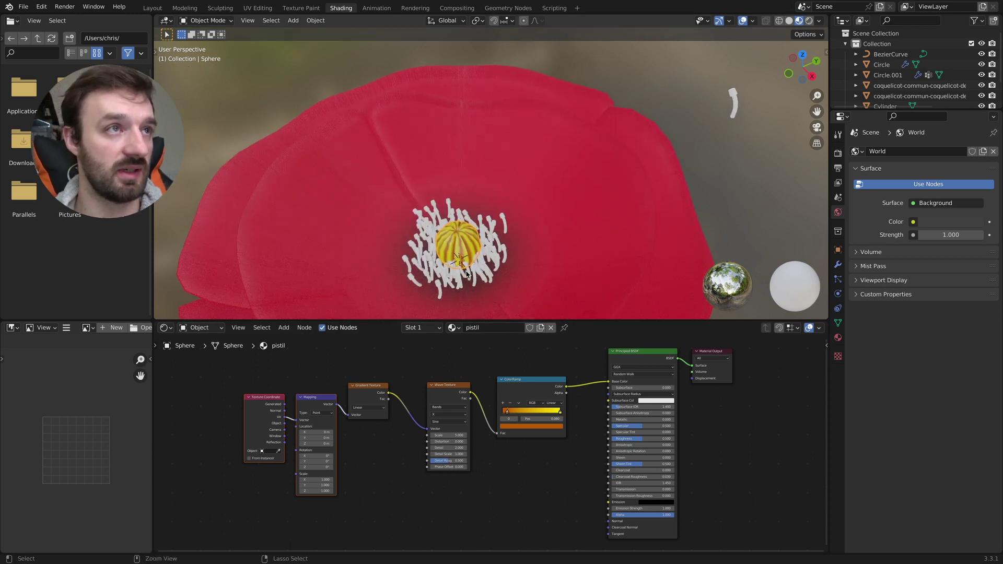
ctrl+scroll(468, 274, up, 5)
shift+scroll(466, 271, down, 3)
ctrl+scroll(466, 271, down, 4)
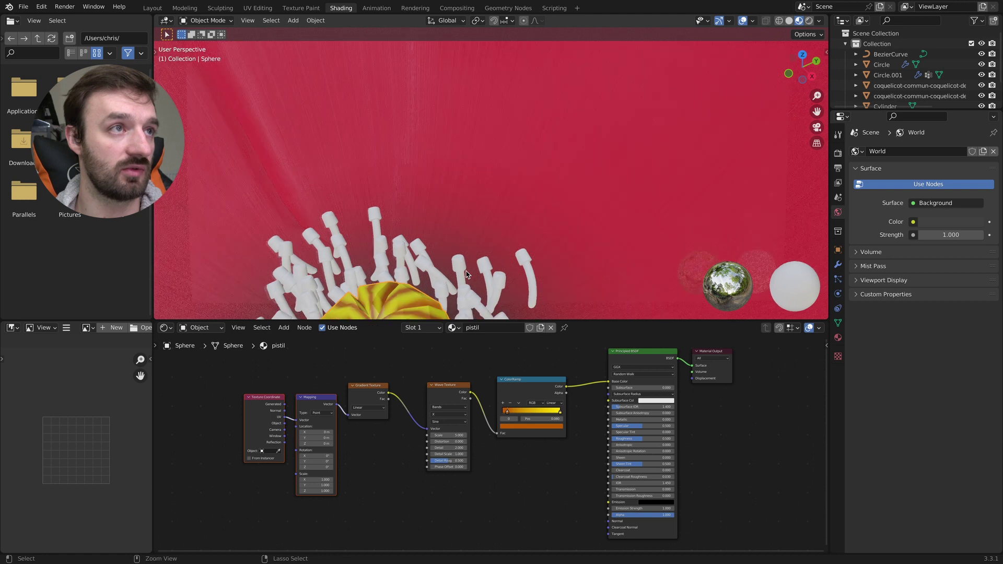
ctrl+scroll(466, 271, down, 2)
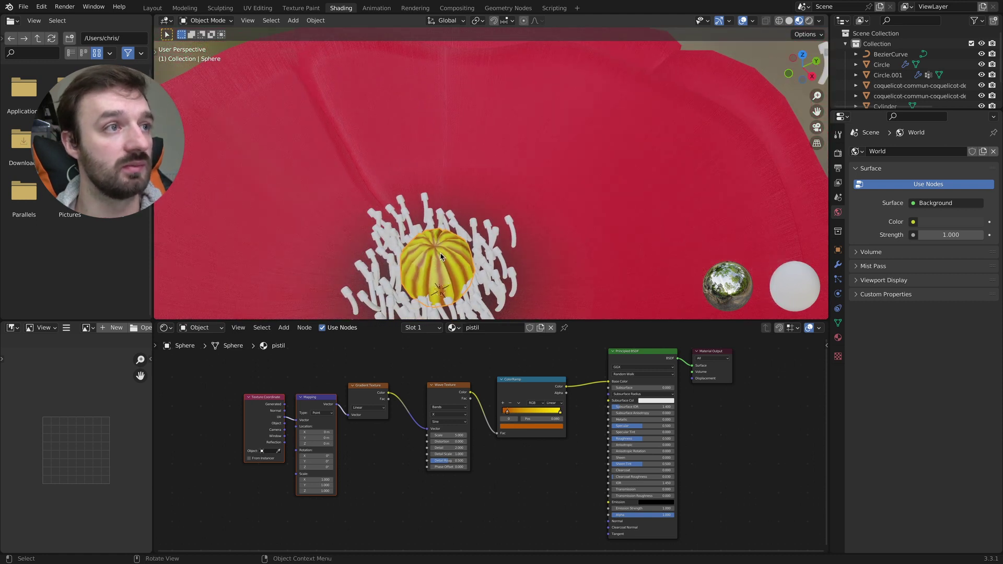
click(450, 434)
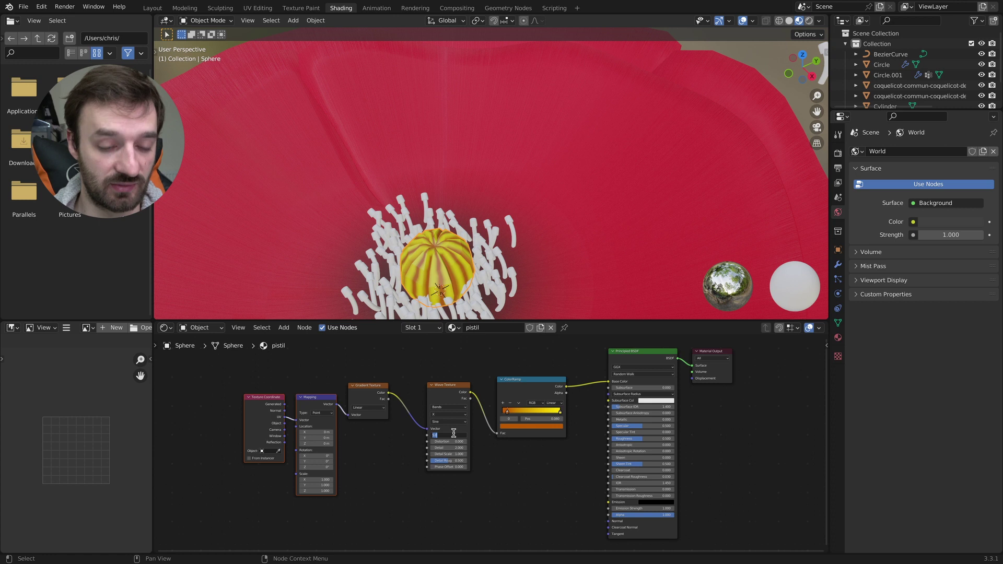
text(2.5)
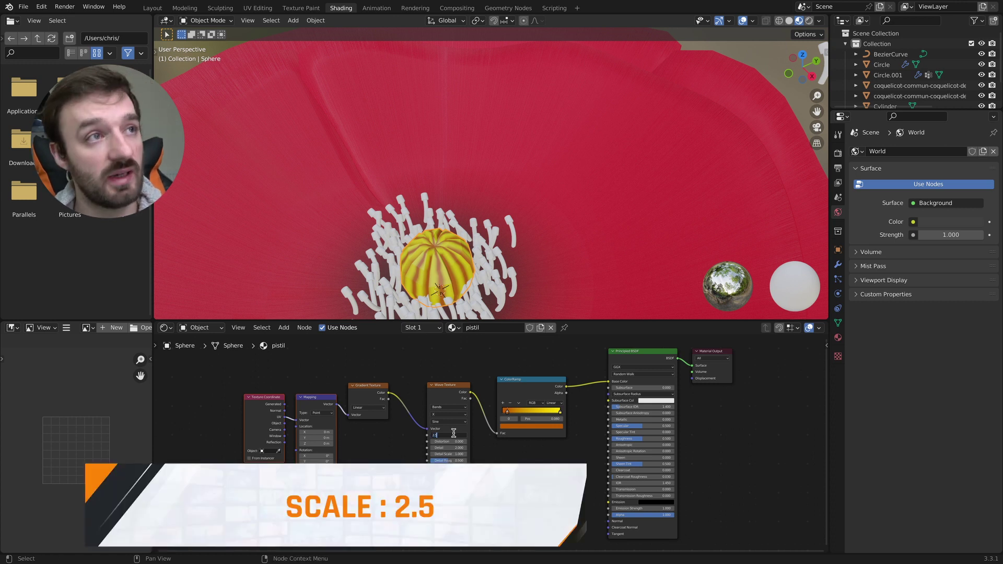
key(Tab)
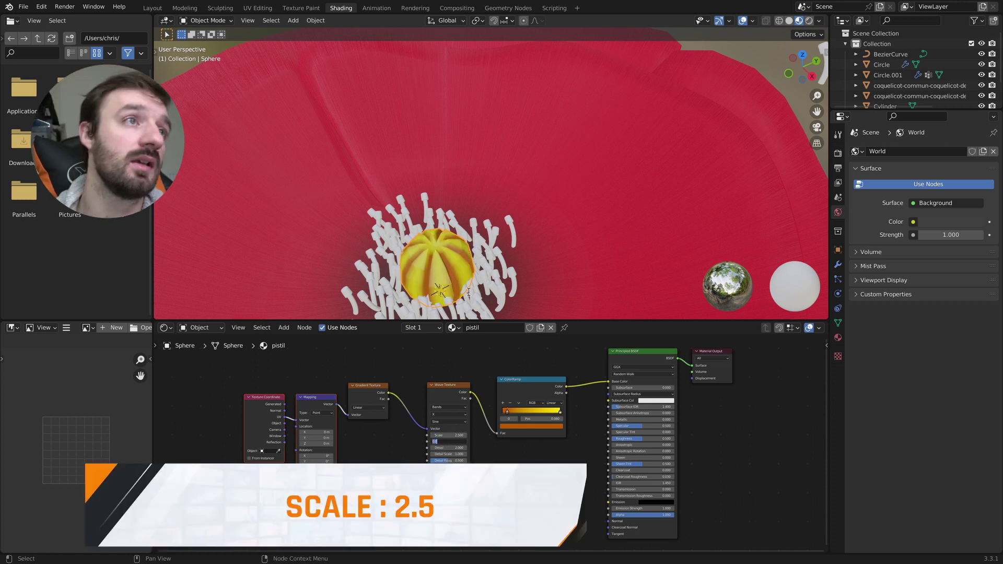
click(482, 281)
middle_drag(463, 255, 461, 280)
scroll(461, 256, down, 7)
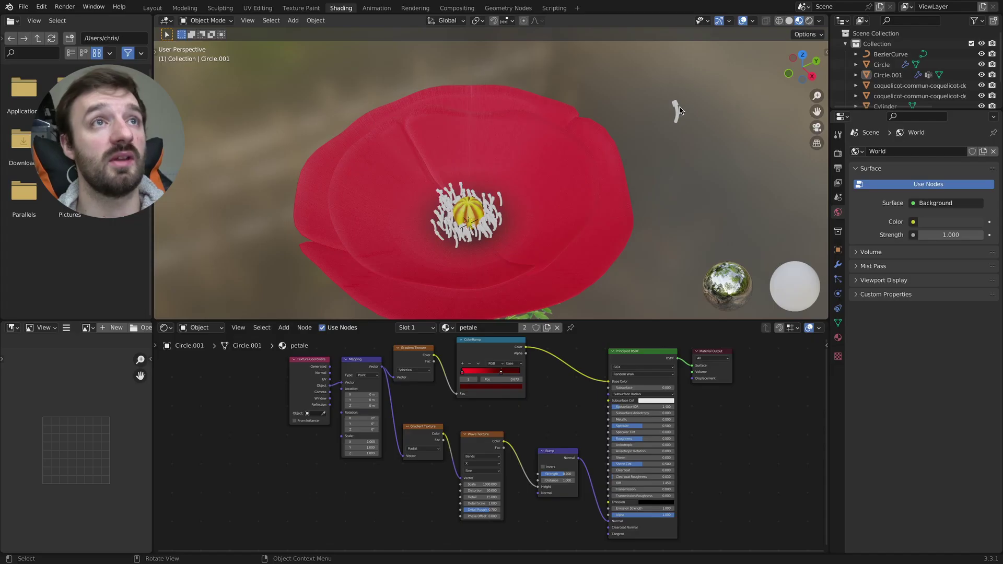
Create a new material on the single stamen beside the flower and name it etamine
click(679, 109)
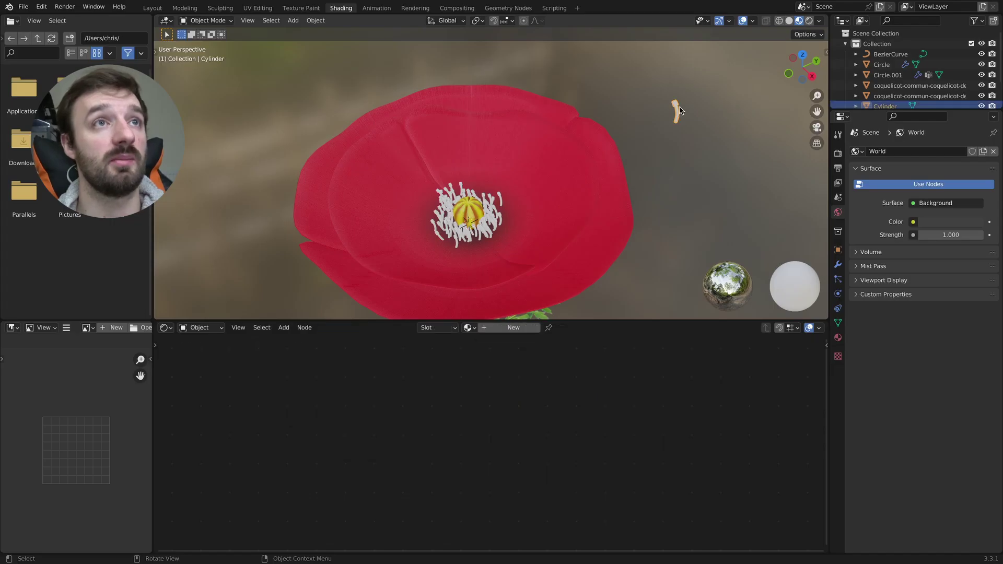
click(507, 331)
double_click(504, 328)
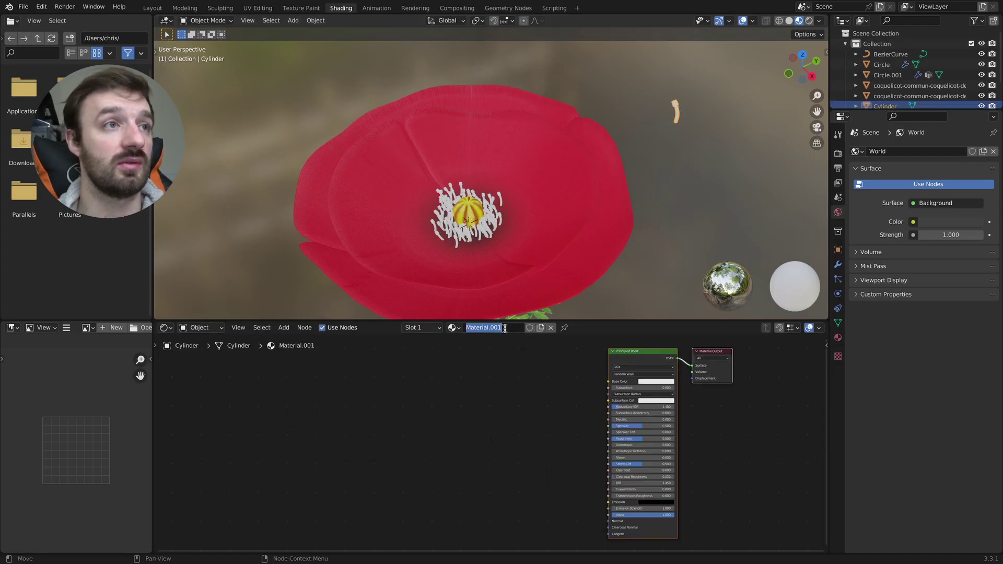
text(etamine)
key(Return)
Add a ColorRamp node to the etamine material and connect its Color output to the Principled BSDF's Base Color
click(510, 351)
key(shift+a)
click(511, 362)
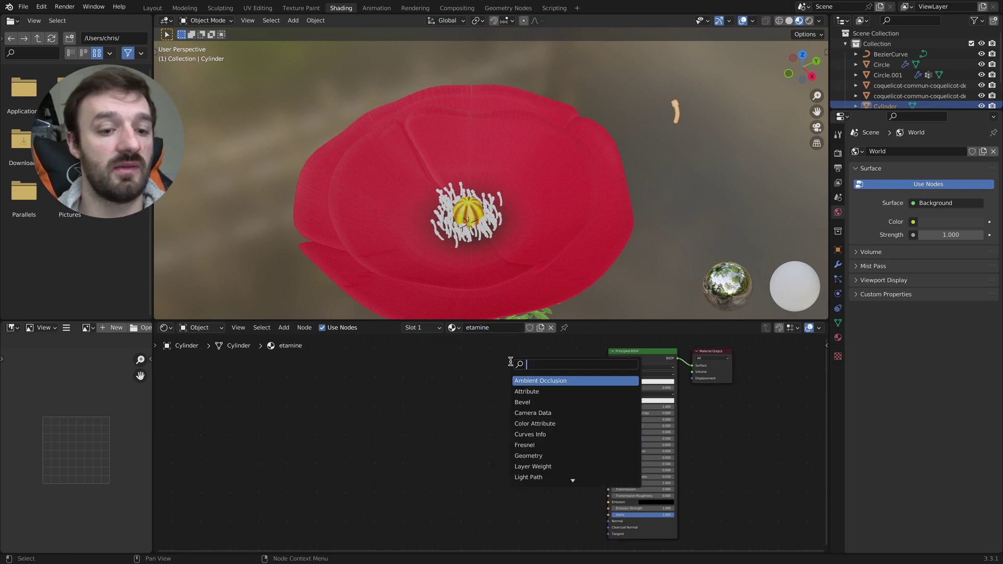
text(colo)
key(Return)
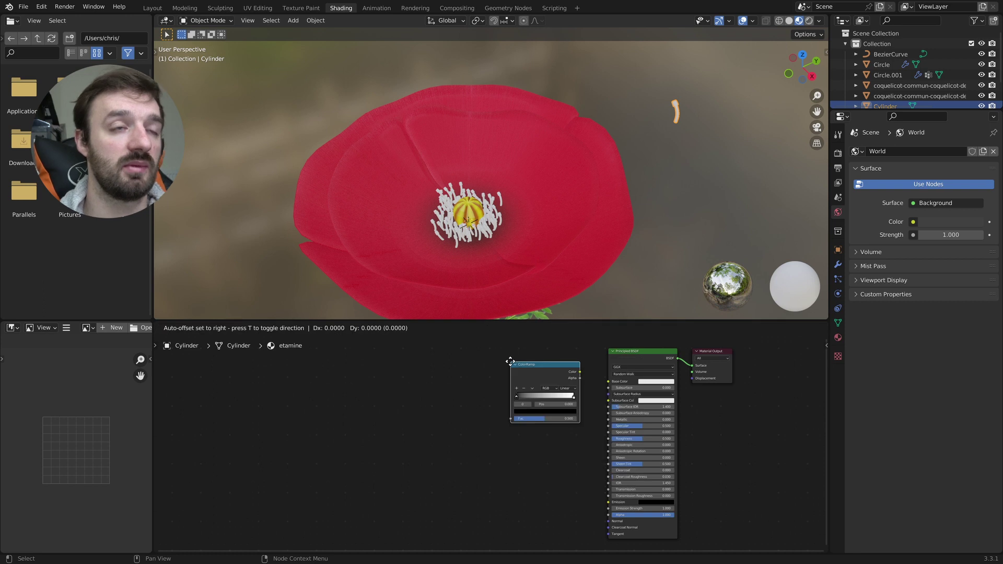
click(510, 362)
drag(580, 374, 608, 382)
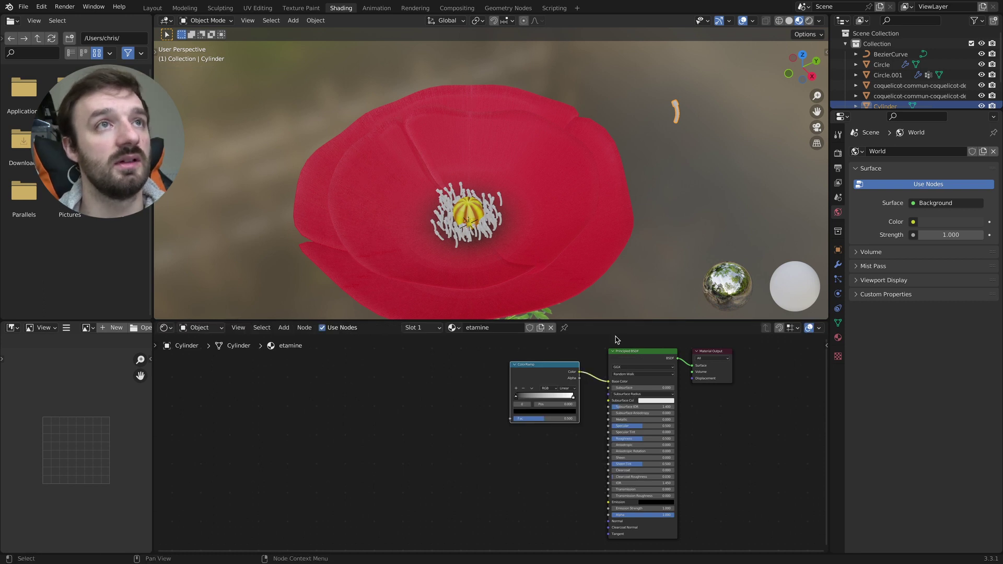
Darken the stamens by moving the ColorRamp's black stop to about the middle of the ramp
drag(525, 400, 549, 401)
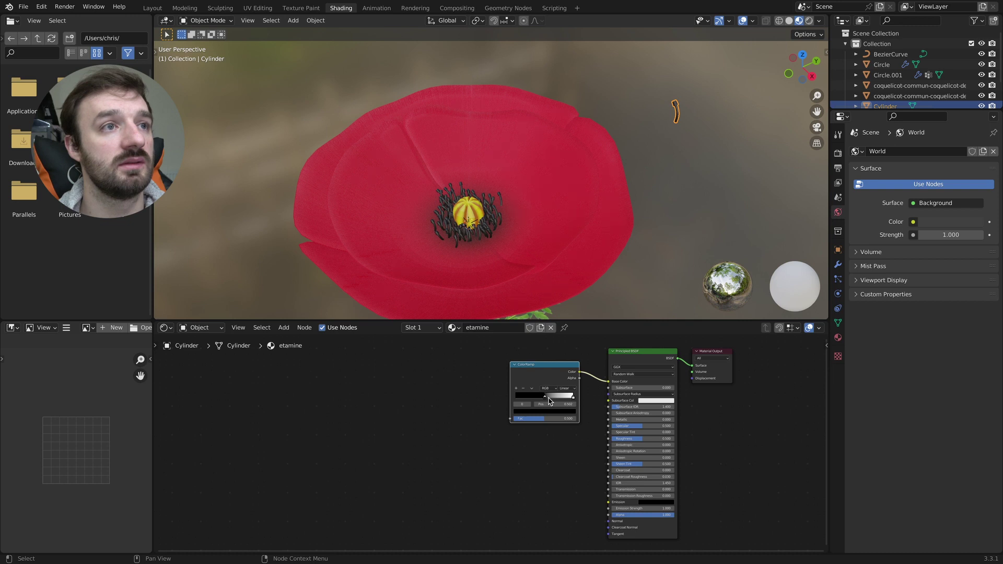
scroll(503, 256, down, 1)
middle_drag(492, 251, 499, 250)
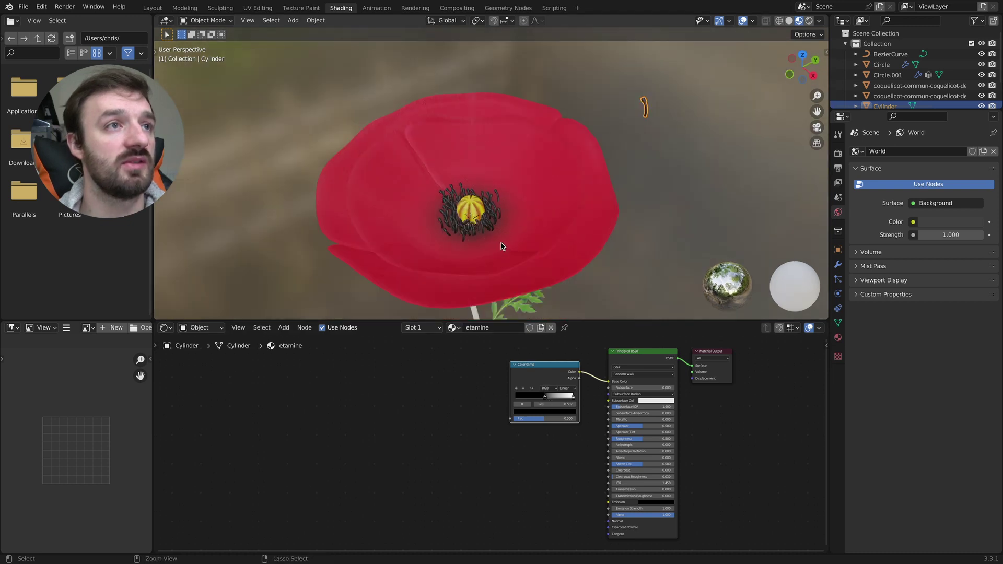
Create a new material on the poppy's stem and name it tige
scroll(500, 242, down, 2)
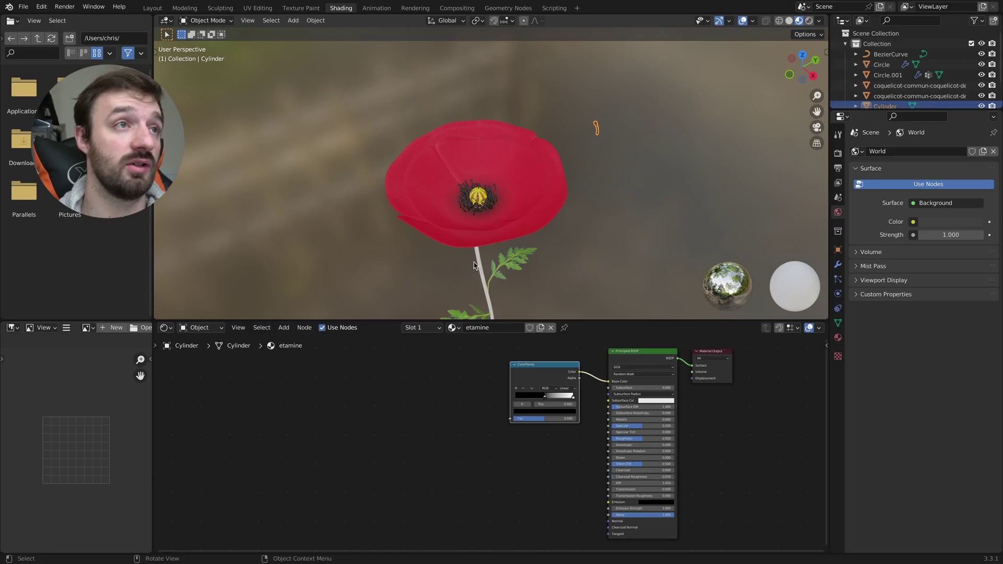
click(475, 265)
click(500, 328)
double_click(497, 328)
text(t)
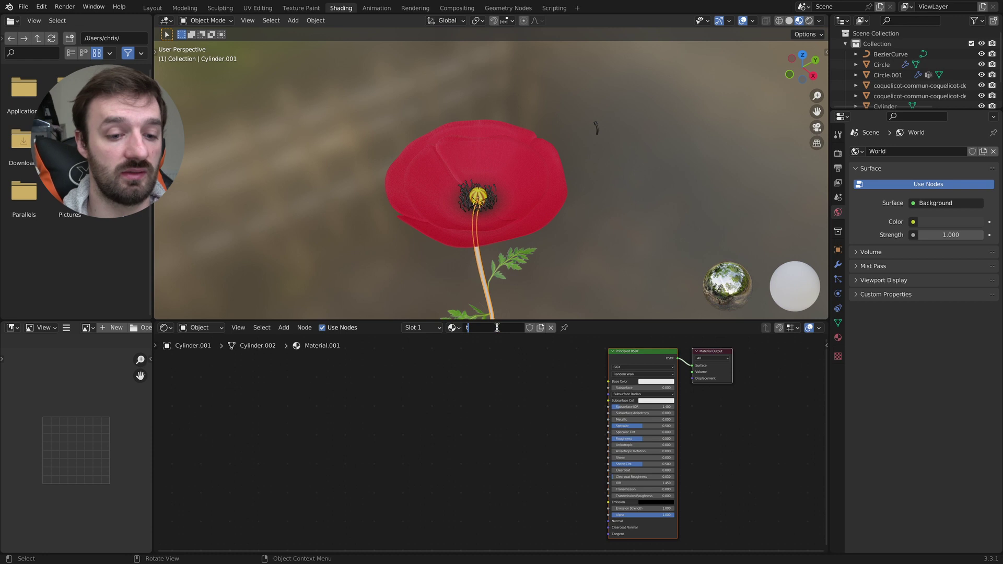
text(ige)
key(Return)
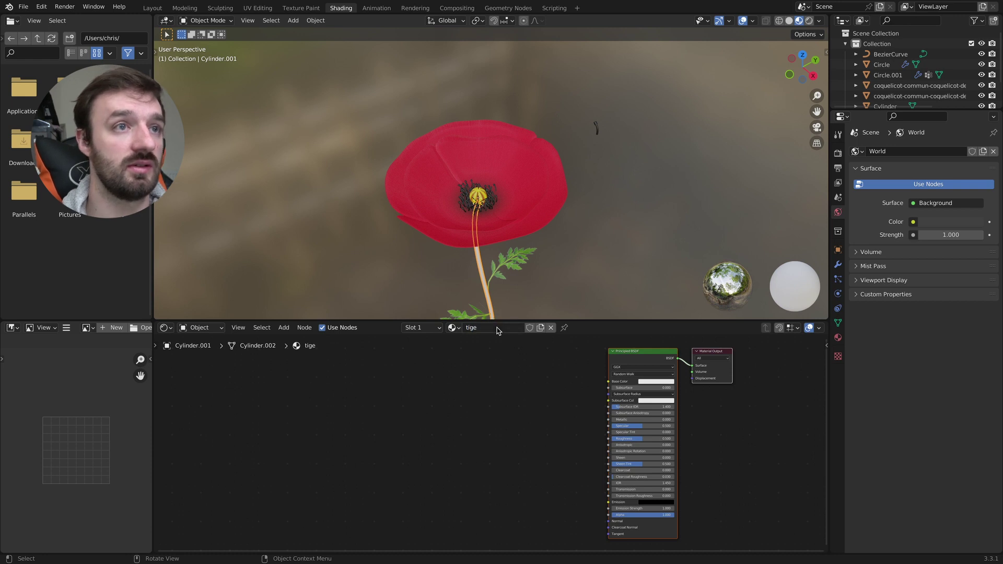
Set the tige material's Base Color to hex B4BD2D
click(669, 382)
click(669, 356)
text(b4bd2d)
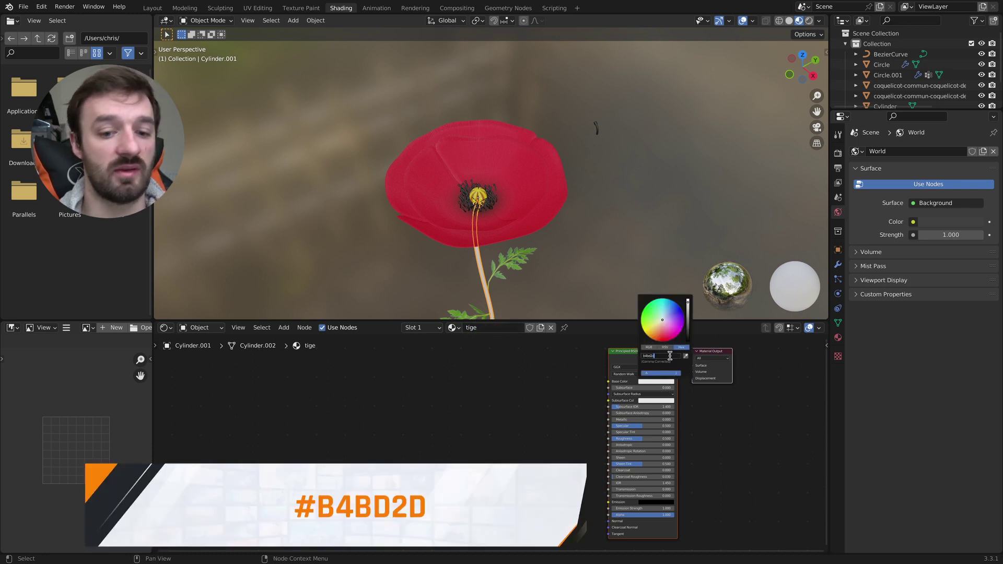
key(Return)
scroll(525, 277, down, 2)
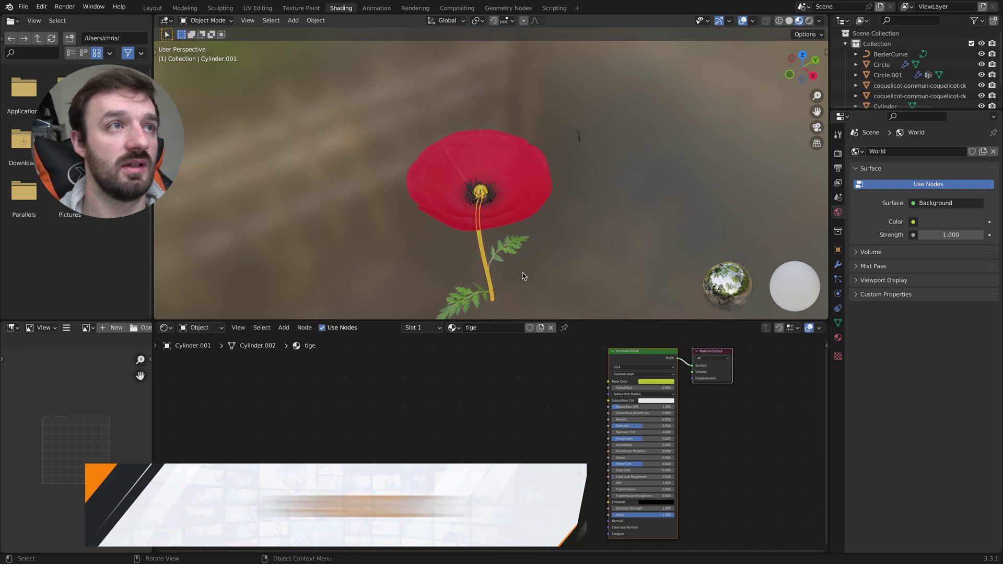
scroll(525, 276, up, 1)
ctrl+scroll(490, 285, up, 4)
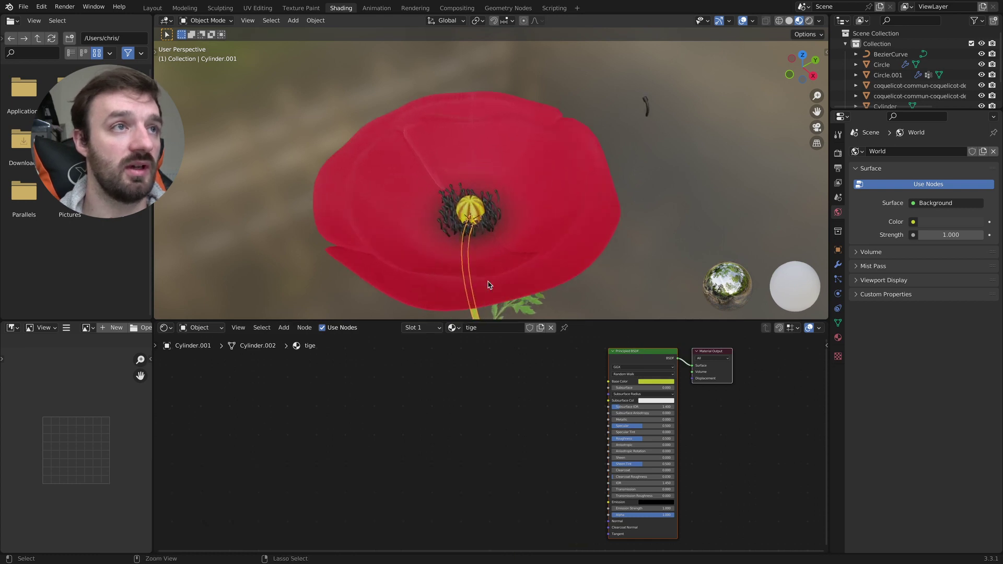
shift+scroll(491, 286, down, 5)
click(502, 270)
scroll(517, 268, down, 2)
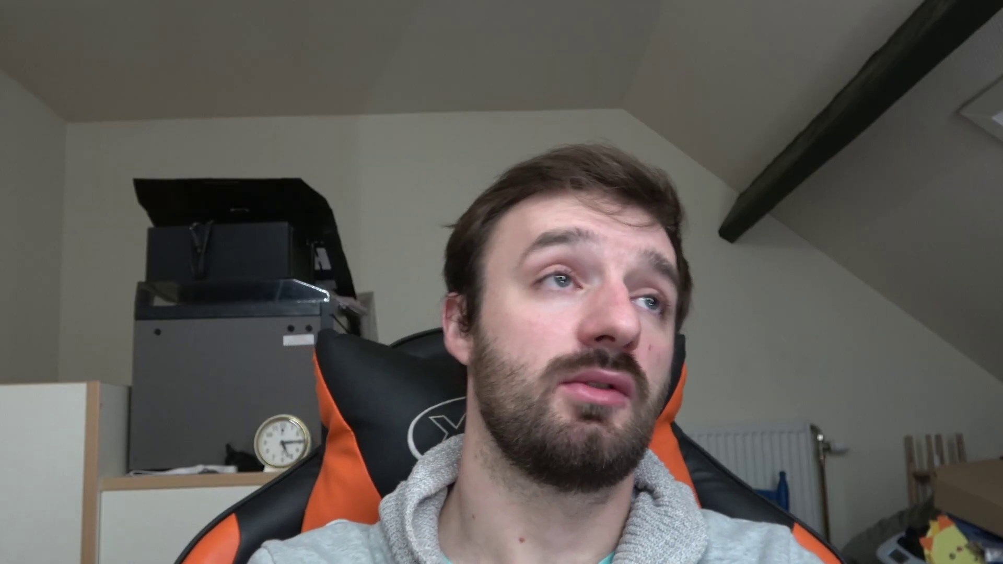